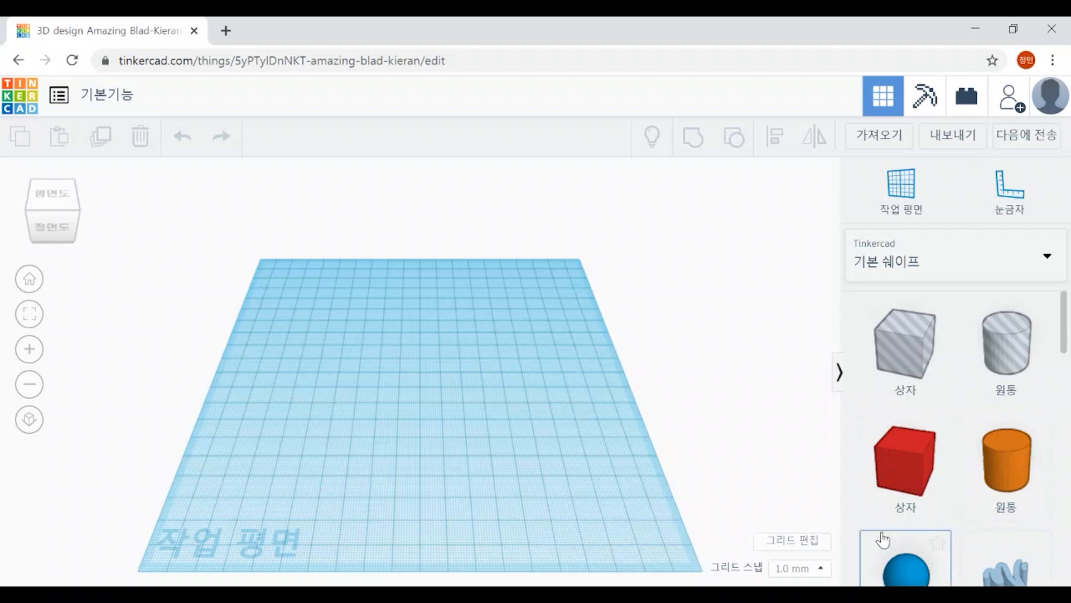
# Place a red box, sphere, roof, cone and pyramid from the basic shapes near the centre of the workplane.
pyautogui.moveTo(911, 467); pyautogui.dragTo(357, 408)
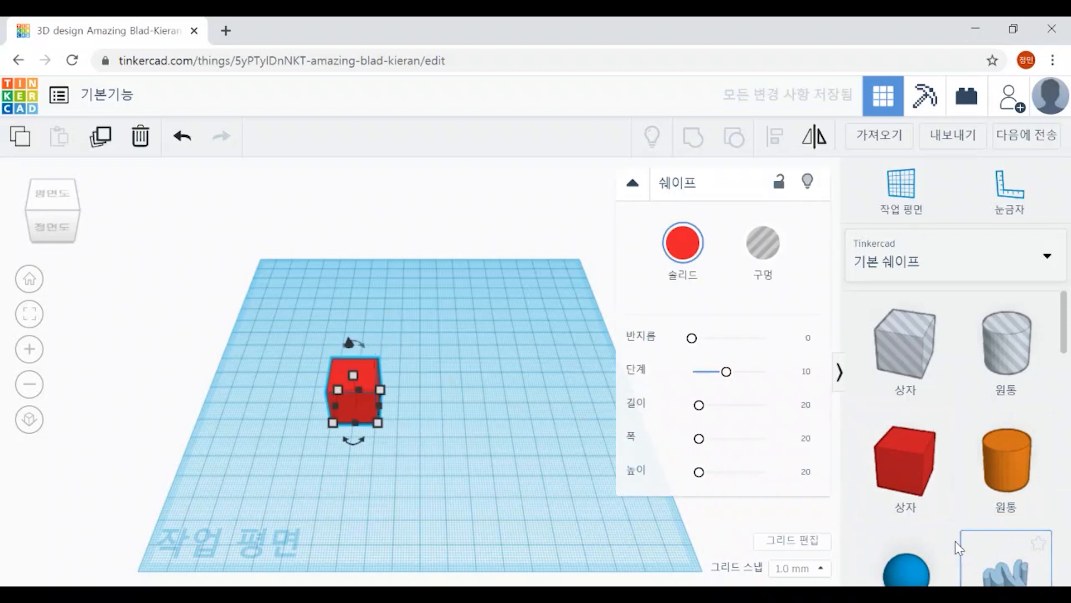
pyautogui.scroll(-5, 971, 429)
pyautogui.moveTo(907, 329); pyautogui.dragTo(411, 356)
pyautogui.moveTo(905, 452); pyautogui.dragTo(436, 383)
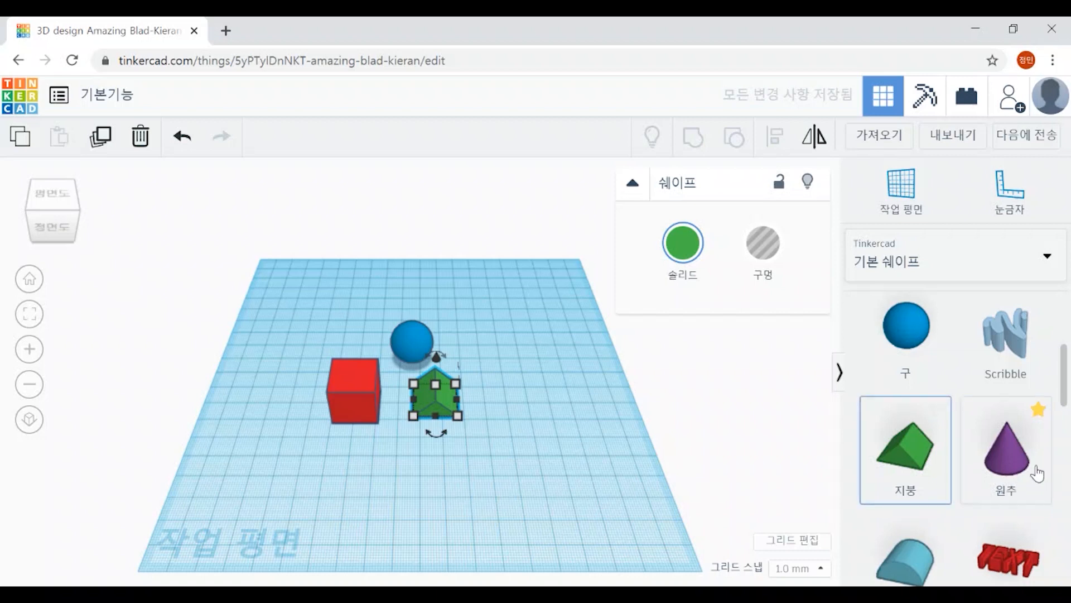
pyautogui.moveTo(1010, 471); pyautogui.dragTo(418, 446)
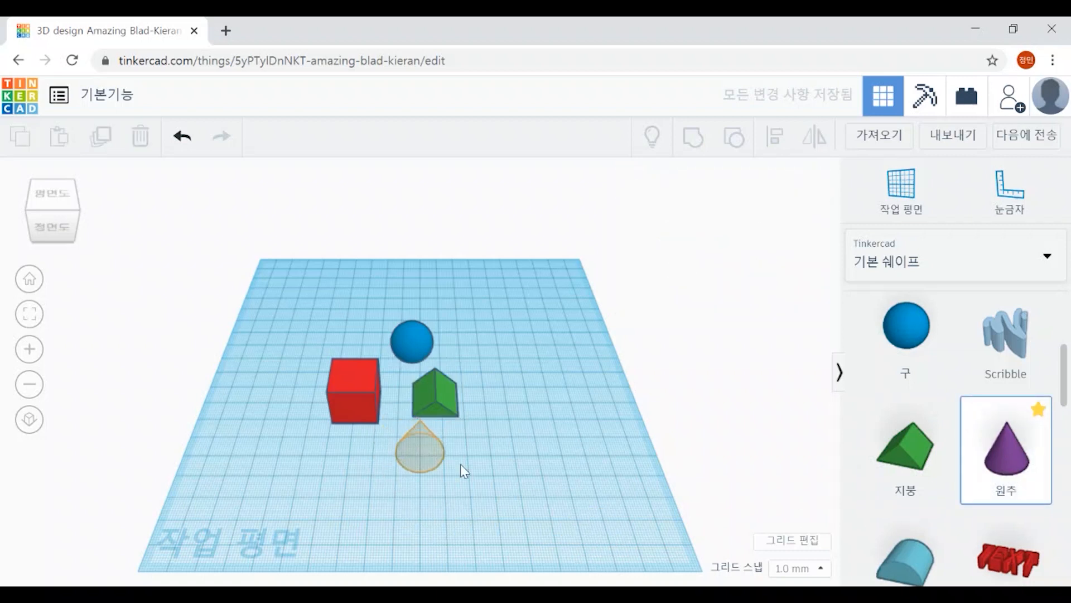
pyautogui.scroll(-6, 910, 462)
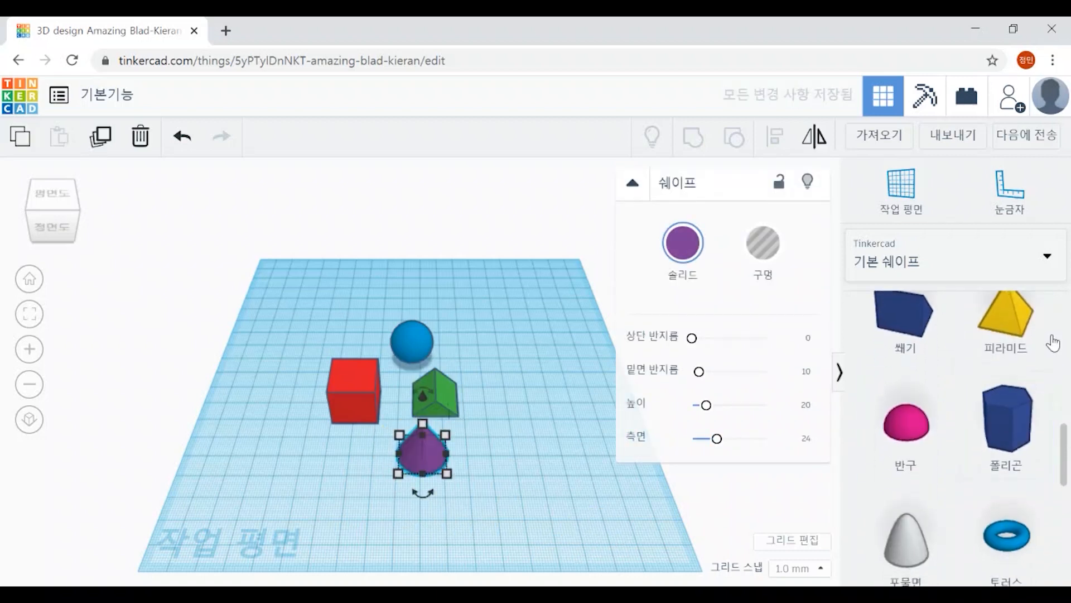
pyautogui.moveTo(1023, 341); pyautogui.dragTo(495, 372)
# Reposition the cone, roof and pyramid into a compact cluster beside the red box and sphere, and clear the selection.
pyautogui.scroll(4, 598, 528)
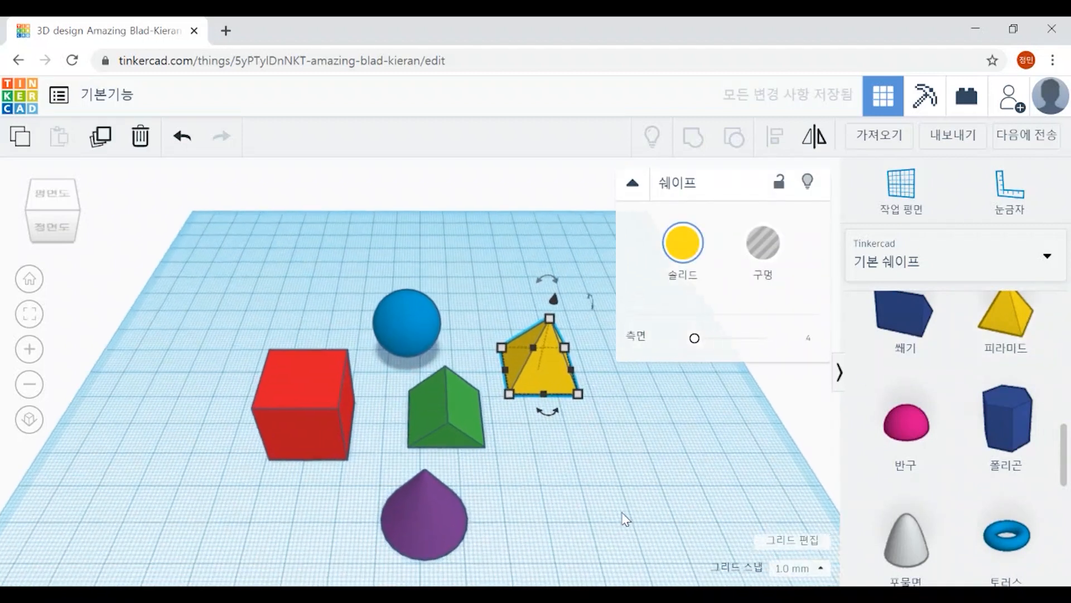
pyautogui.scroll(2, 621, 513)
pyautogui.moveTo(605, 474); pyautogui.dragTo(556, 366, button='middle')
pyautogui.scroll(-3, 569, 481)
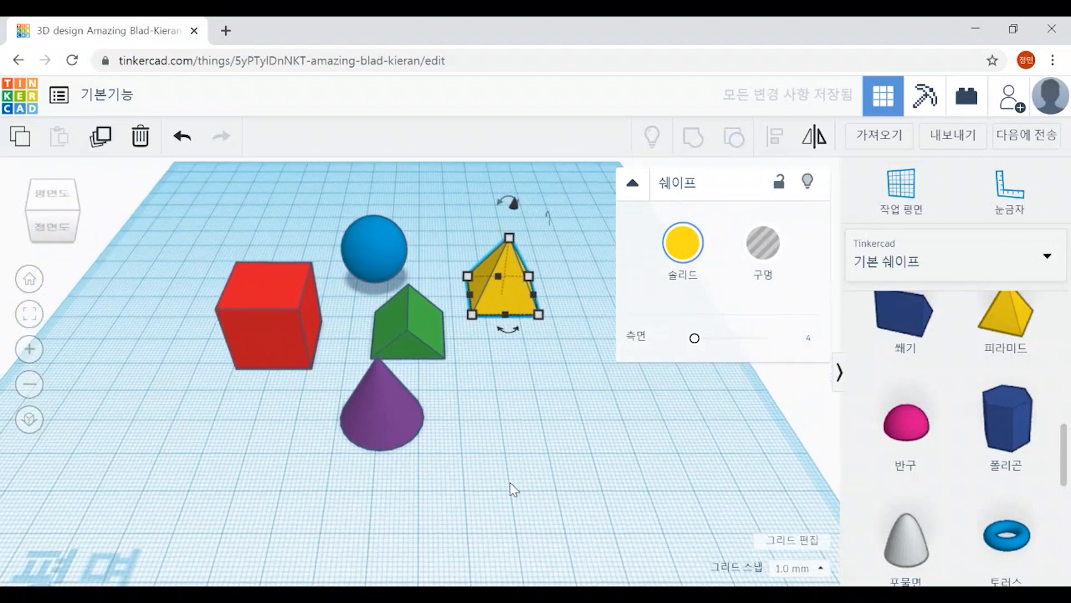
pyautogui.moveTo(359, 426); pyautogui.dragTo(453, 385)
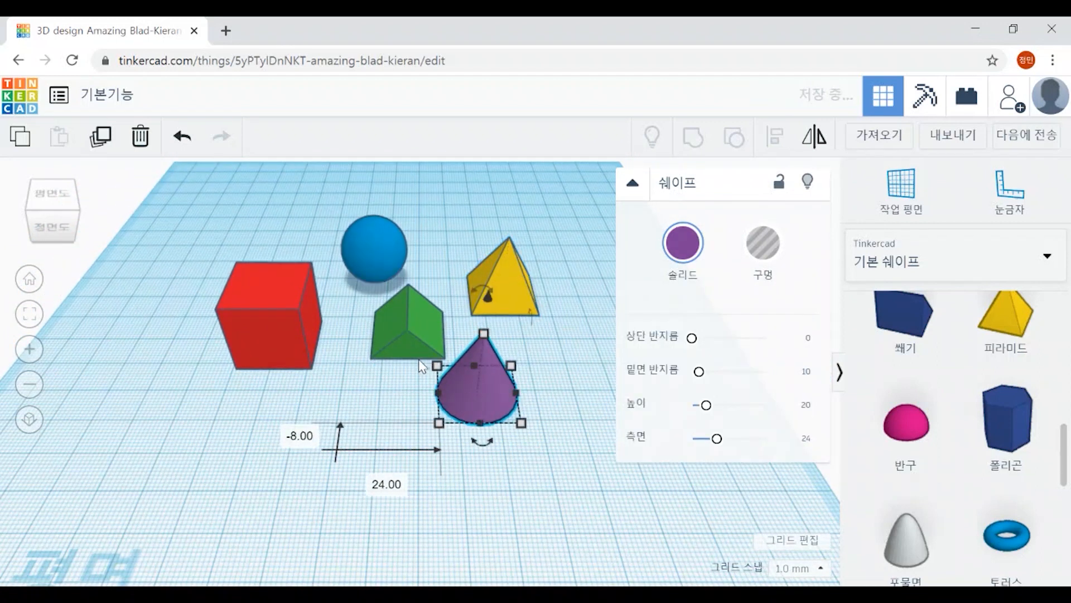
pyautogui.moveTo(395, 345); pyautogui.dragTo(370, 351)
pyautogui.moveTo(501, 309); pyautogui.dragTo(469, 307)
pyautogui.moveTo(470, 393); pyautogui.dragTo(464, 385)
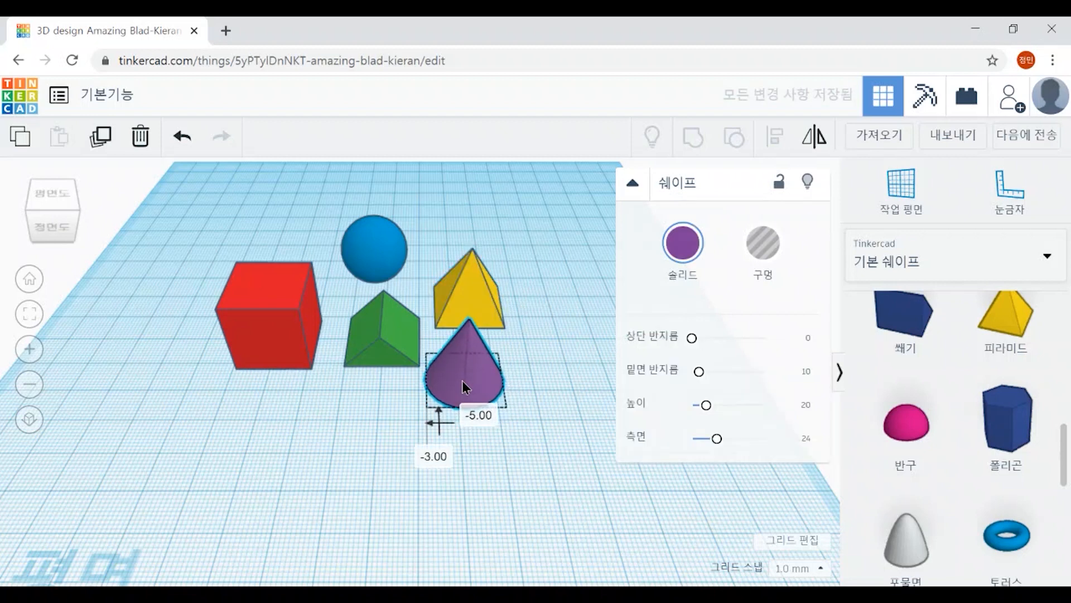
pyautogui.click(579, 419)
# Select all five shapes at once by drawing a selection box around the whole cluster.
pyautogui.press('f')
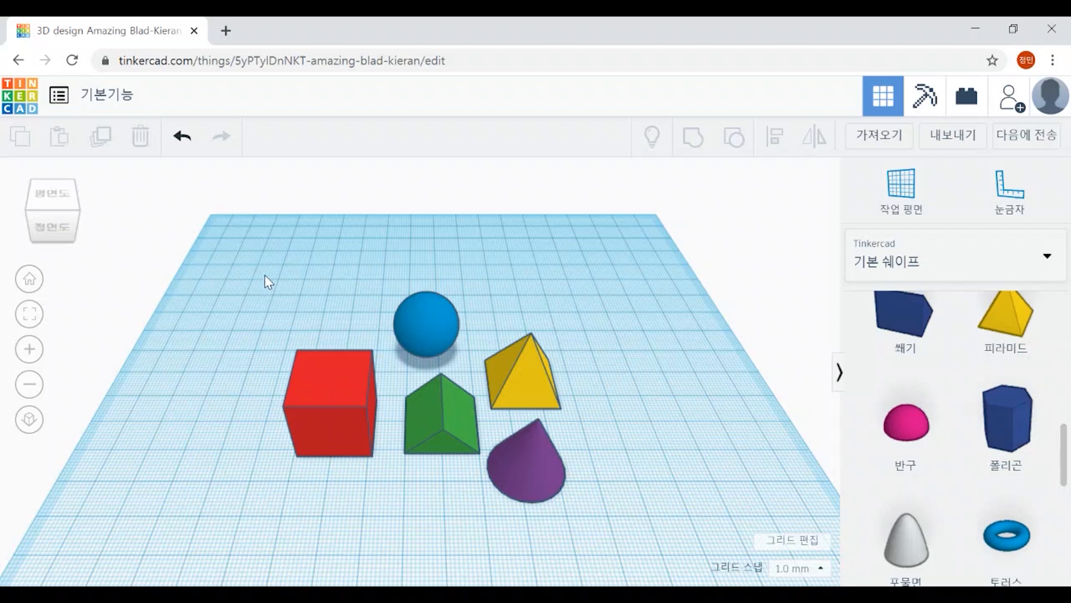
pyautogui.moveTo(265, 277); pyautogui.dragTo(621, 518)
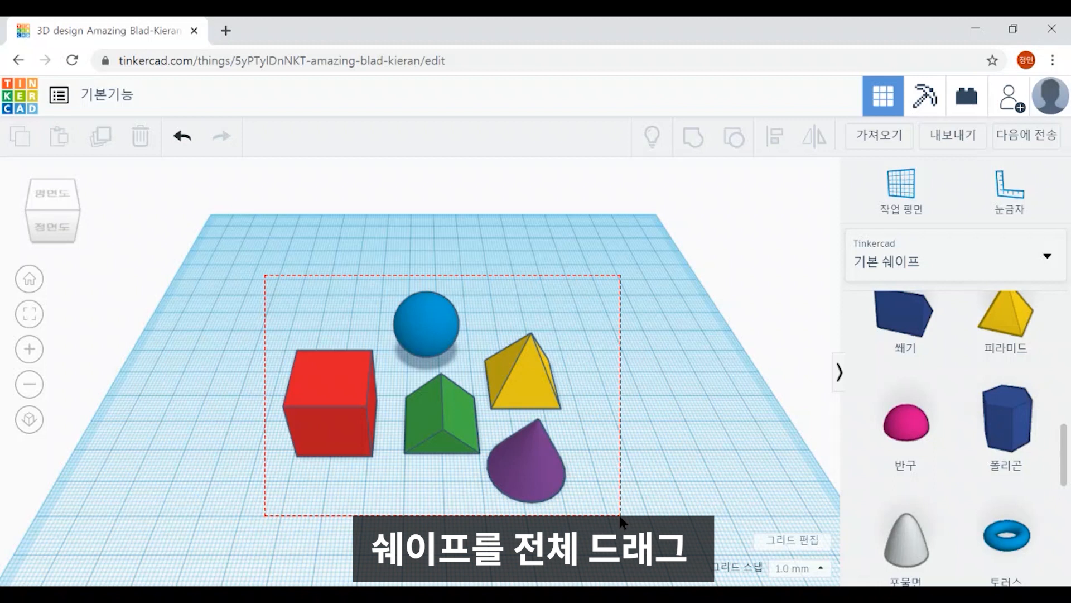
pyautogui.moveTo(621, 520); pyautogui.dragTo(631, 519)
pyautogui.moveTo(631, 519); pyautogui.dragTo(606, 519)
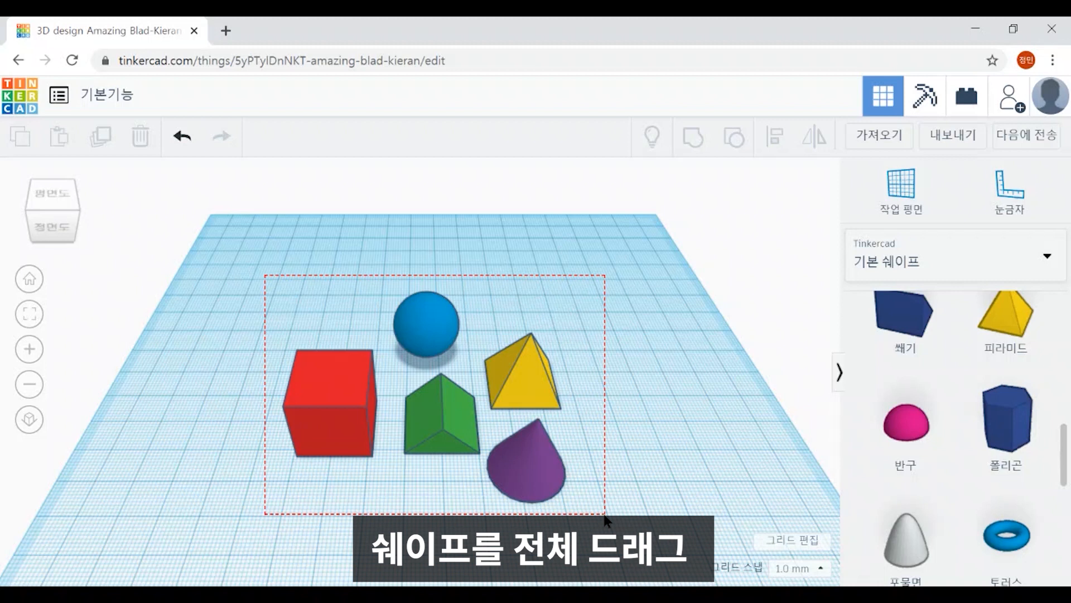
pyautogui.moveTo(605, 519); pyautogui.dragTo(616, 526)
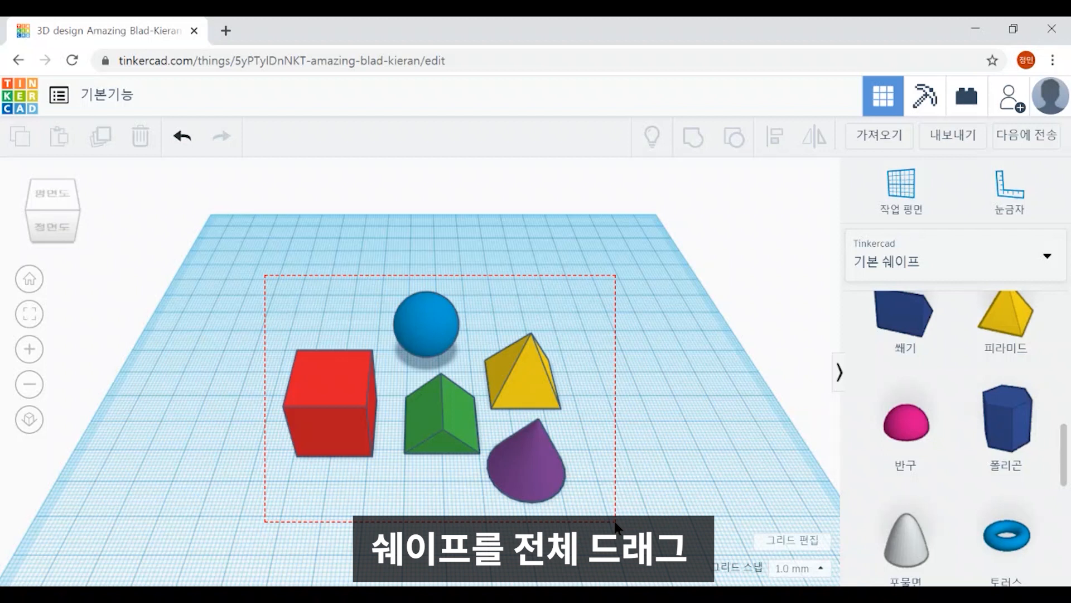
pyautogui.moveTo(615, 525); pyautogui.dragTo(618, 522)
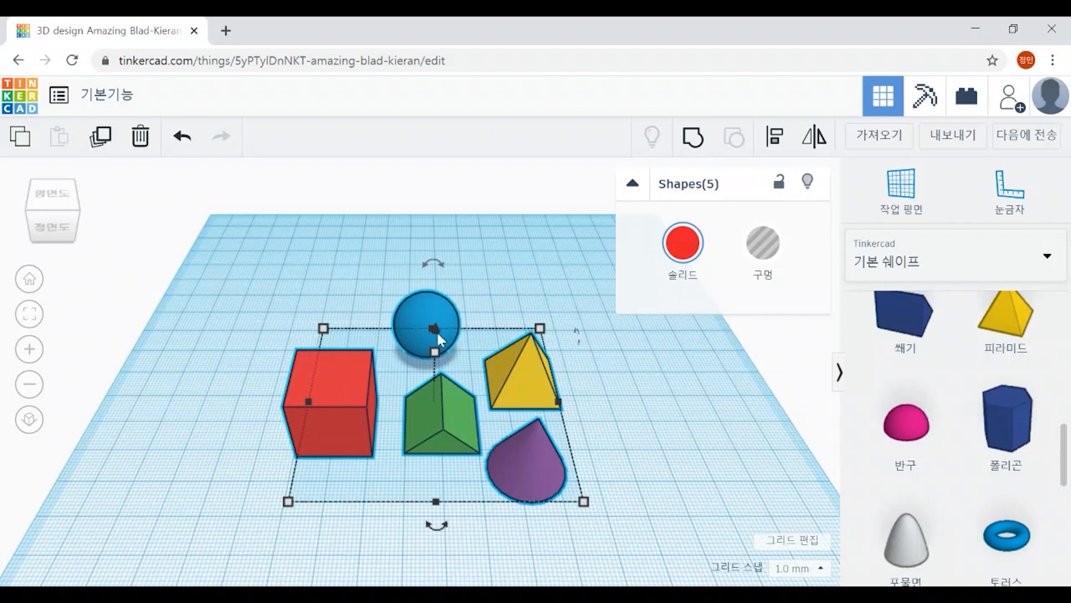
# Move the five selected shapes together 18 mm to the right and 4 mm back, and return them toward the left side.
pyautogui.moveTo(581, 523); pyautogui.dragTo(616, 512, button='right')
pyautogui.moveTo(598, 470); pyautogui.dragTo(693, 442, button='right')
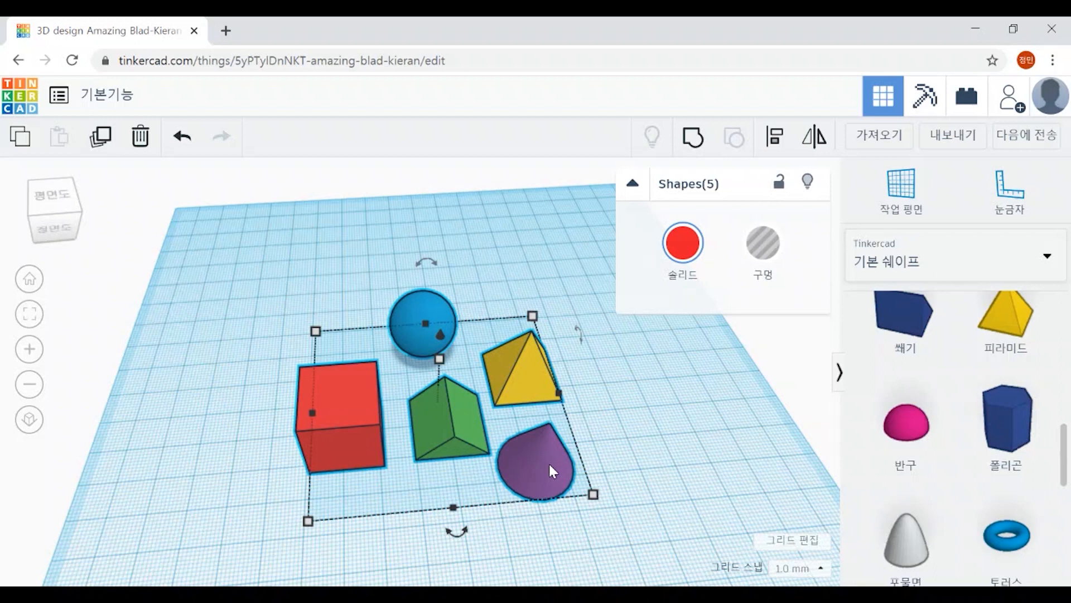
pyautogui.moveTo(538, 469); pyautogui.dragTo(604, 452)
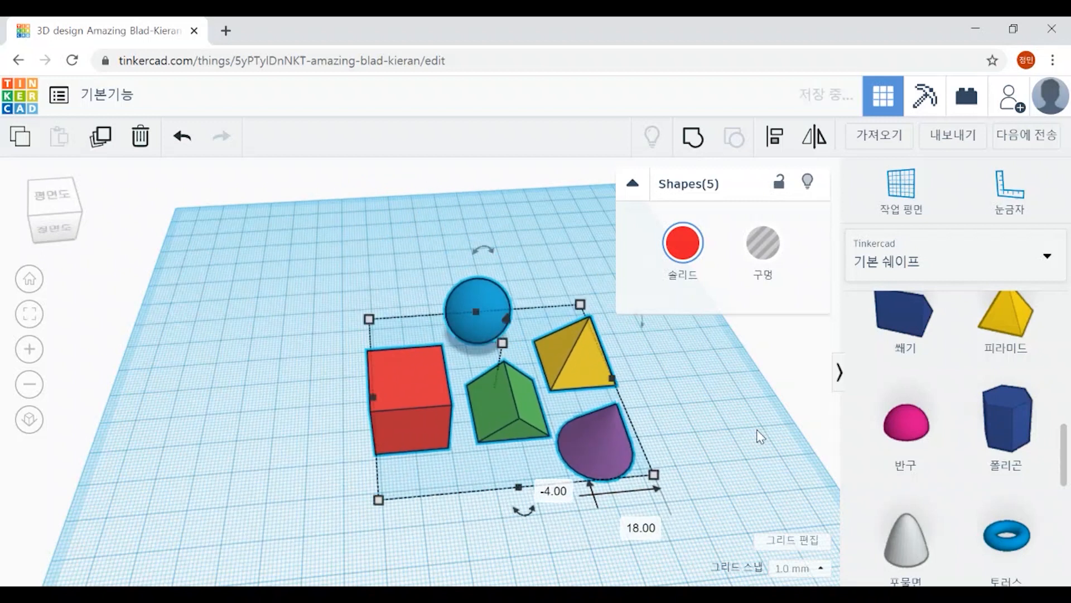
pyautogui.moveTo(692, 486); pyautogui.dragTo(677, 495, button='right')
pyautogui.moveTo(591, 472); pyautogui.dragTo(411, 451)
# Deselect the shapes, select all five again with a selection box, and move them together back toward the workplane's centre.
pyautogui.click(554, 401)
pyautogui.moveTo(160, 233); pyautogui.dragTo(559, 483)
pyautogui.moveTo(431, 451); pyautogui.dragTo(575, 415)
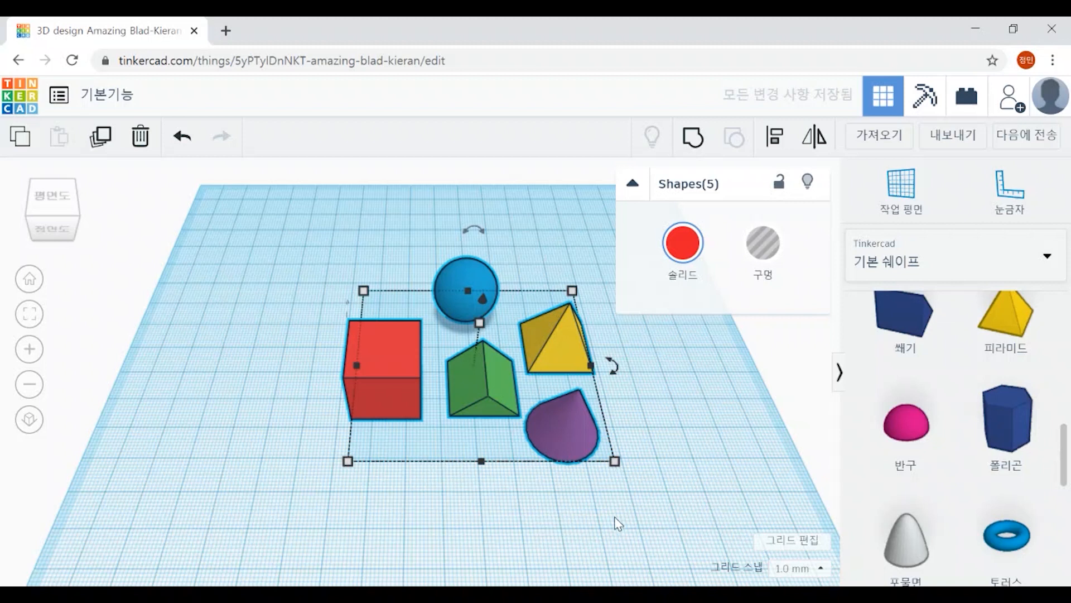
# Clear the selection, enclose all five shapes in a selection box once more, and deselect them.
pyautogui.moveTo(717, 441); pyautogui.dragTo(616, 450, button='middle')
pyautogui.click(617, 449)
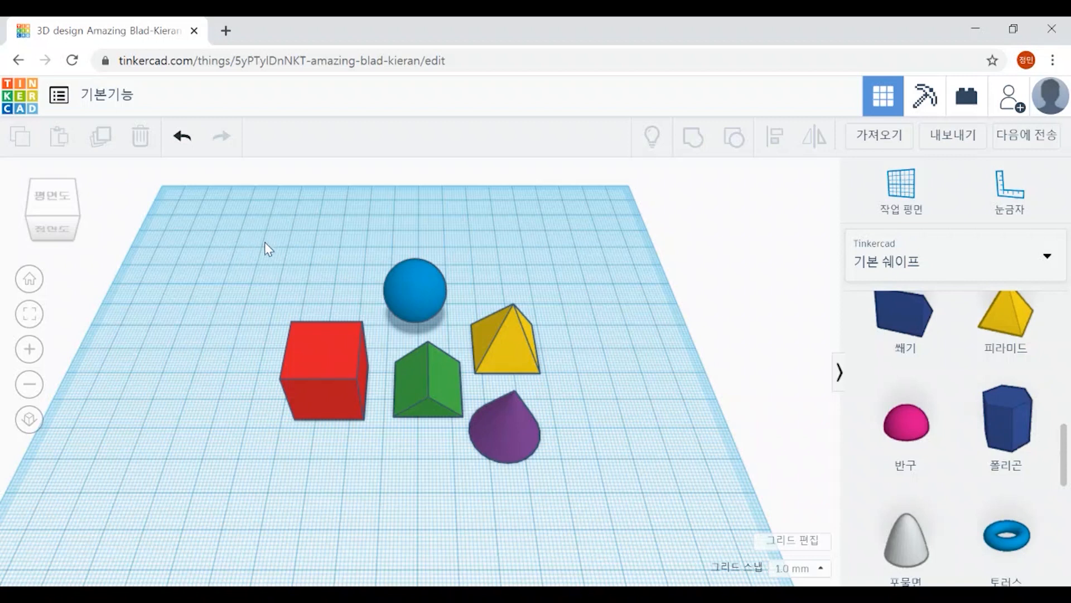
pyautogui.moveTo(266, 287); pyautogui.dragTo(622, 483)
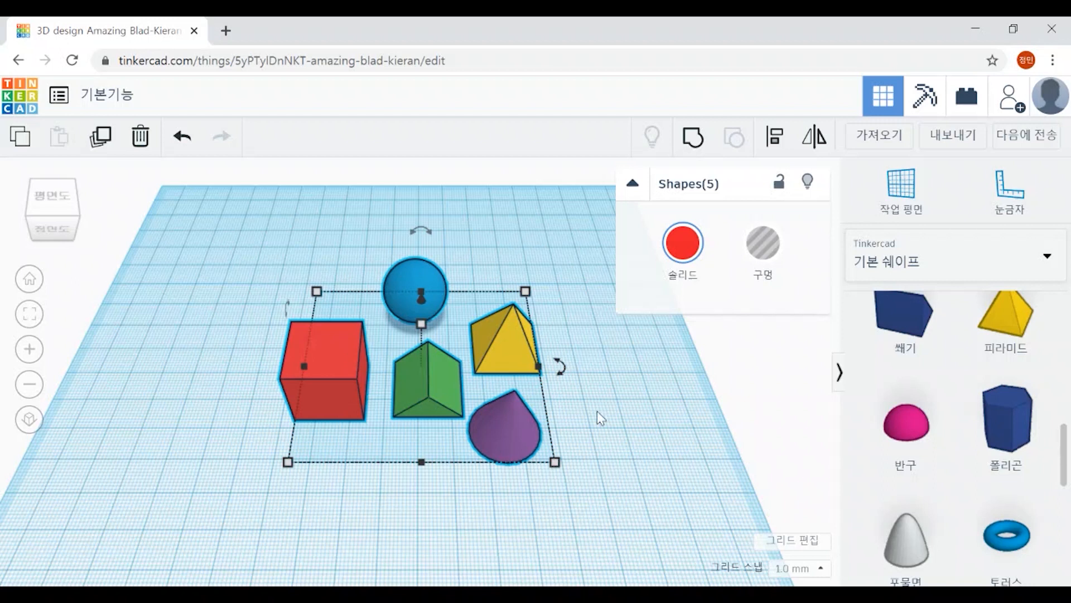
pyautogui.click(705, 509)
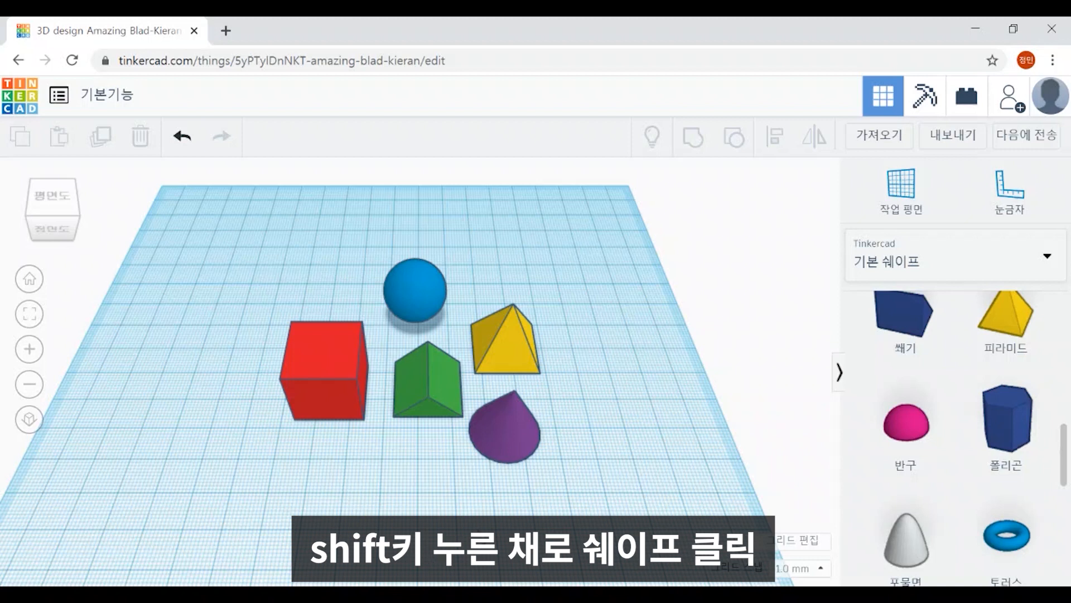
# Build one selection by adding the box, roof, cone, pyramid and sphere one at a time, and clear it.
pyautogui.keyDown('shift'); pyautogui.click(320, 364); pyautogui.keyUp('shift')
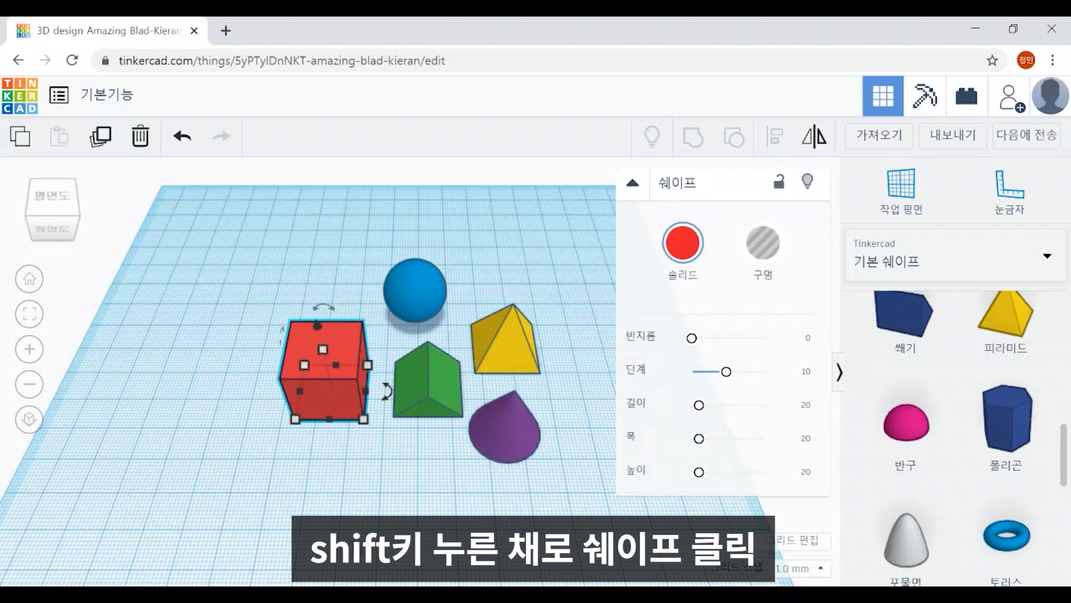
pyautogui.keyDown('shift'); pyautogui.click(433, 394); pyautogui.keyUp('shift')
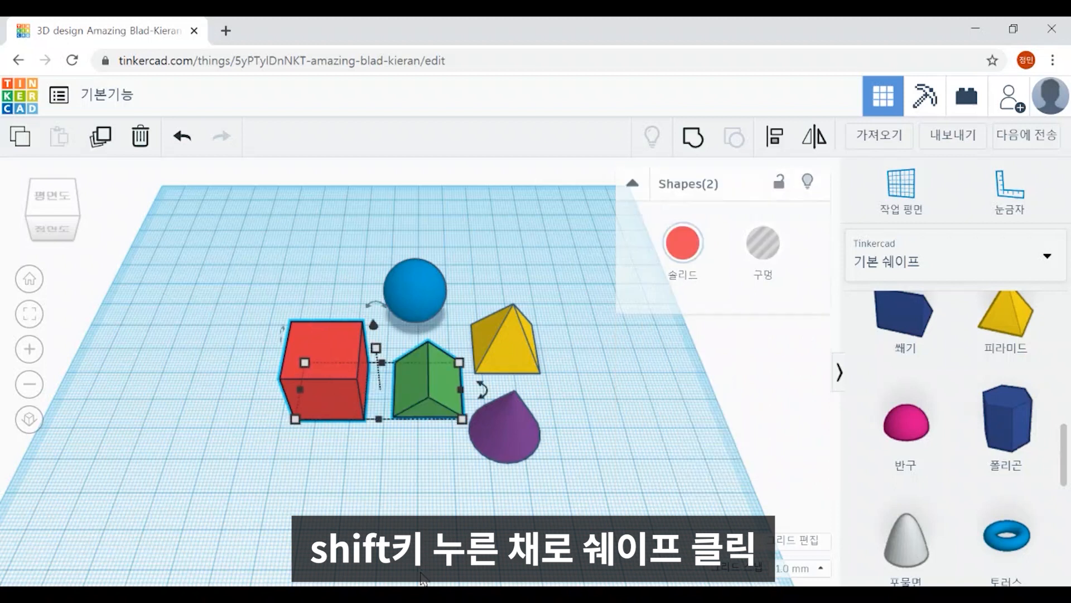
pyautogui.keyDown('shift'); pyautogui.click(514, 444); pyautogui.keyUp('shift')
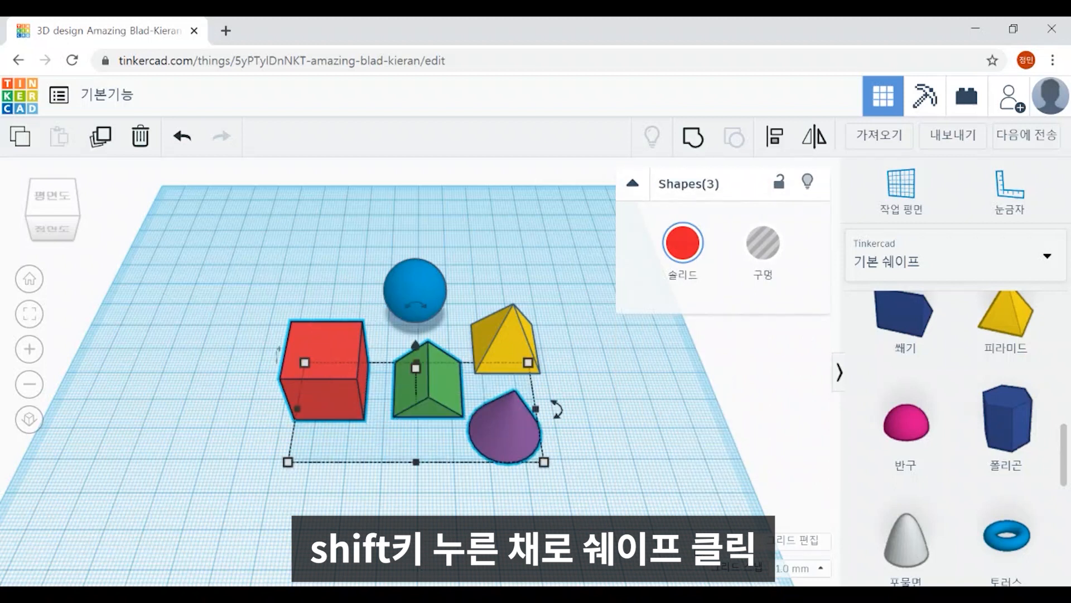
pyautogui.keyDown('shift'); pyautogui.click(518, 338); pyautogui.keyUp('shift')
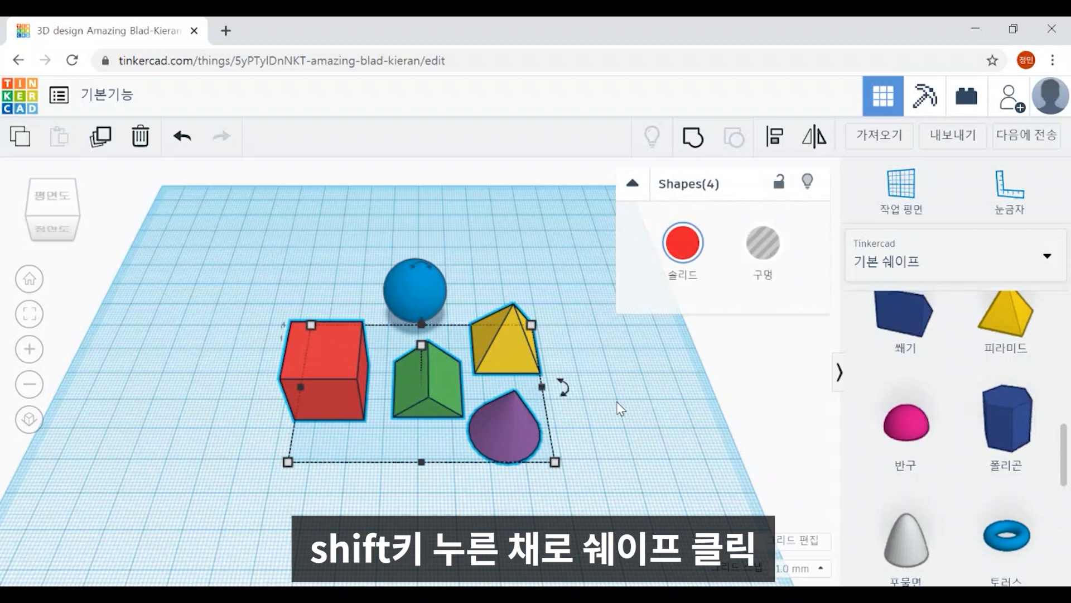
pyautogui.keyDown('shift'); pyautogui.click(416, 299); pyautogui.keyUp('shift')
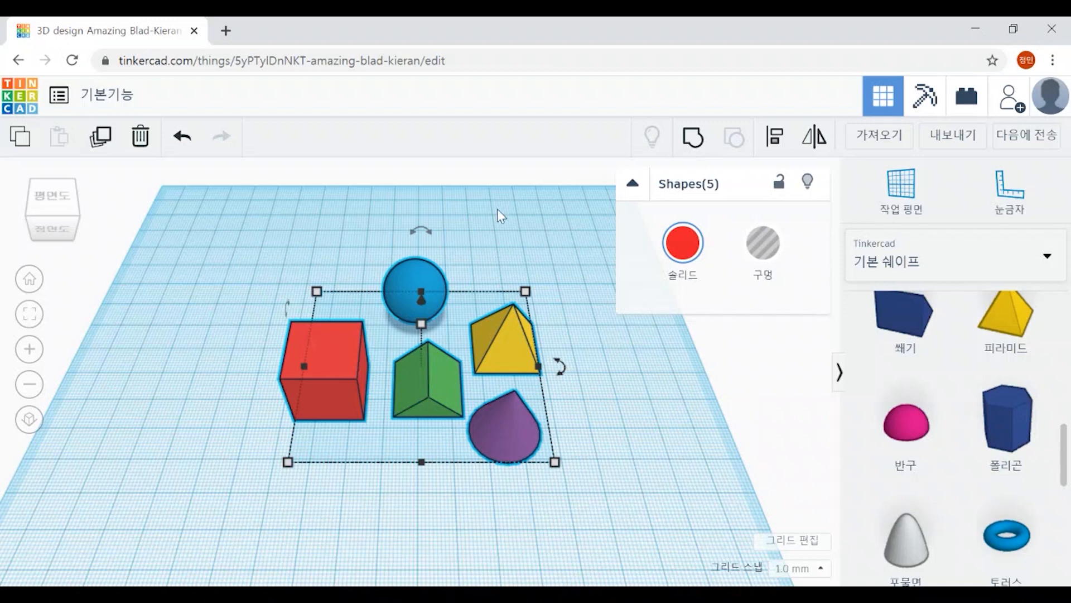
pyautogui.click(271, 526)
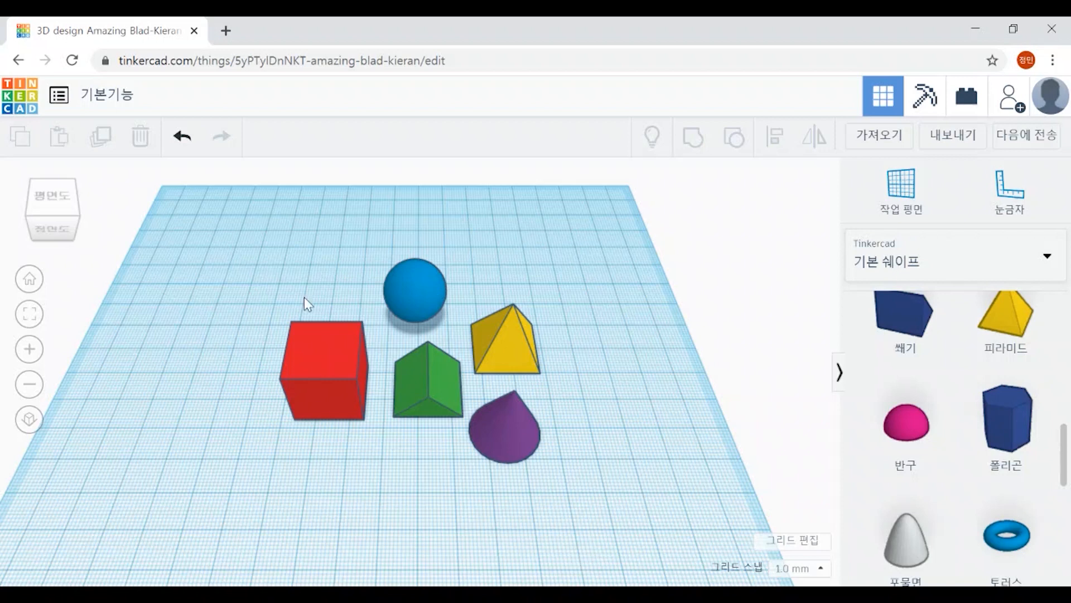
# Draw a selection box that catches only the red box, sphere and roof, and deselect them.
pyautogui.moveTo(302, 274); pyautogui.dragTo(440, 416)
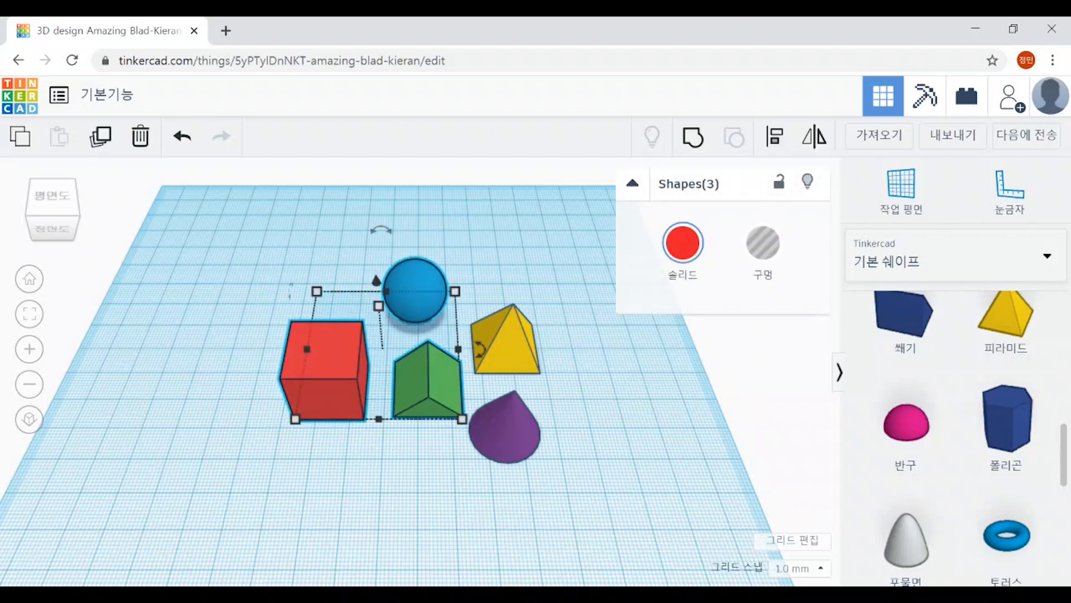
pyautogui.click(430, 509)
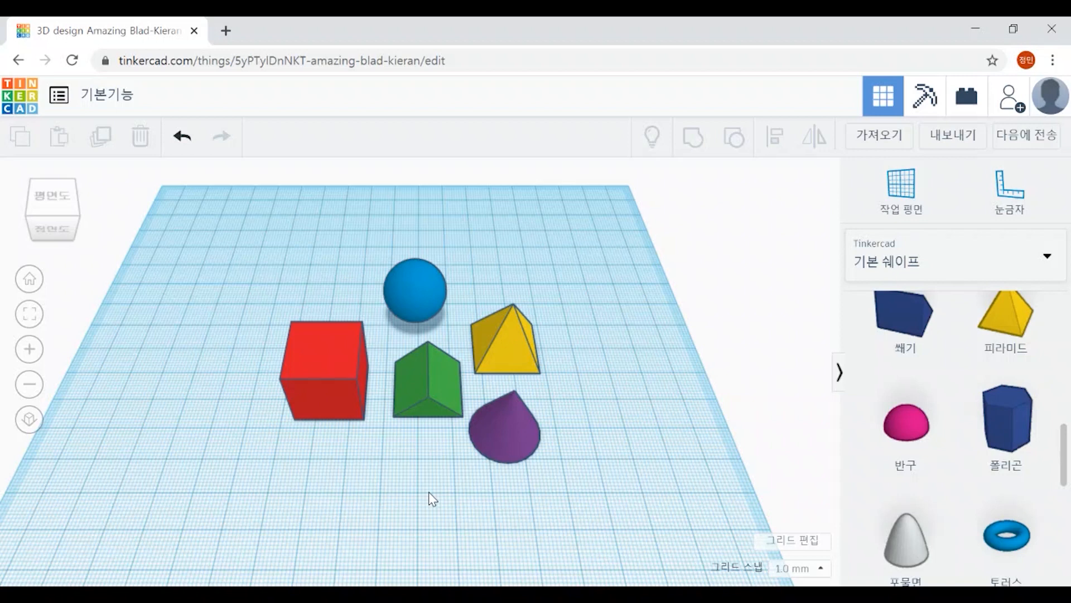
# Select only the red box and the sphere, move them together 1 mm left and 4 mm forward, and deselect them.
pyautogui.click(326, 361)
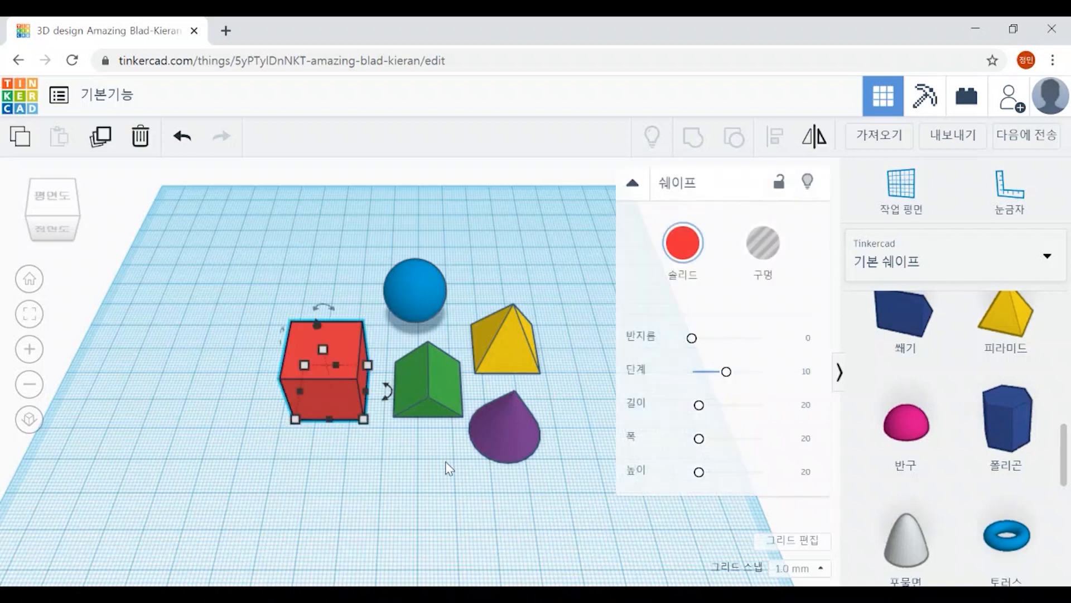
pyautogui.keyDown('shift'); pyautogui.click(413, 307); pyautogui.keyUp('shift')
pyautogui.moveTo(349, 403); pyautogui.dragTo(342, 425)
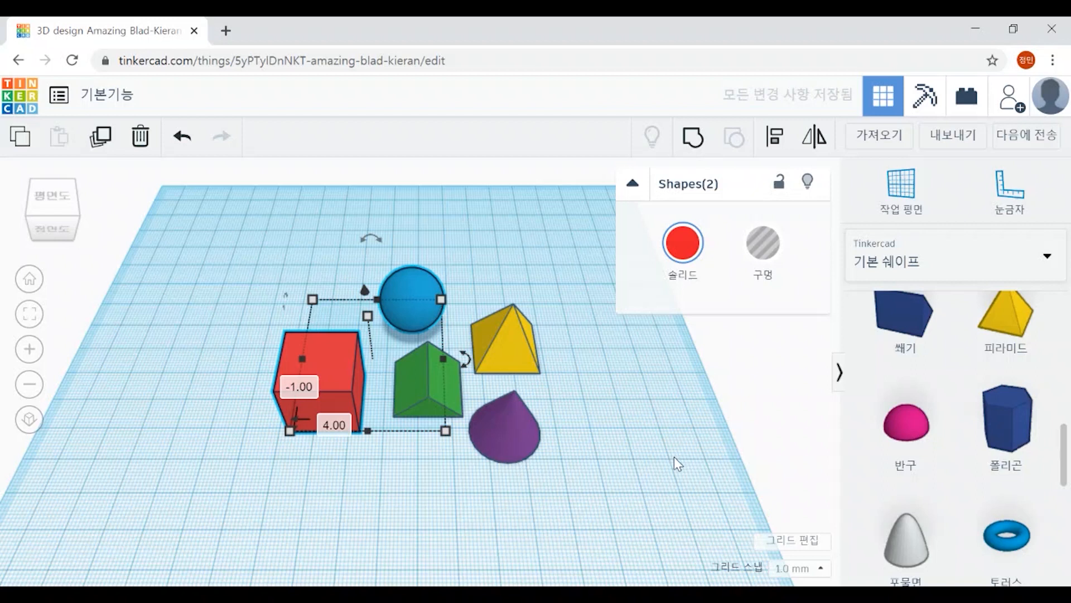
pyautogui.click(646, 490)
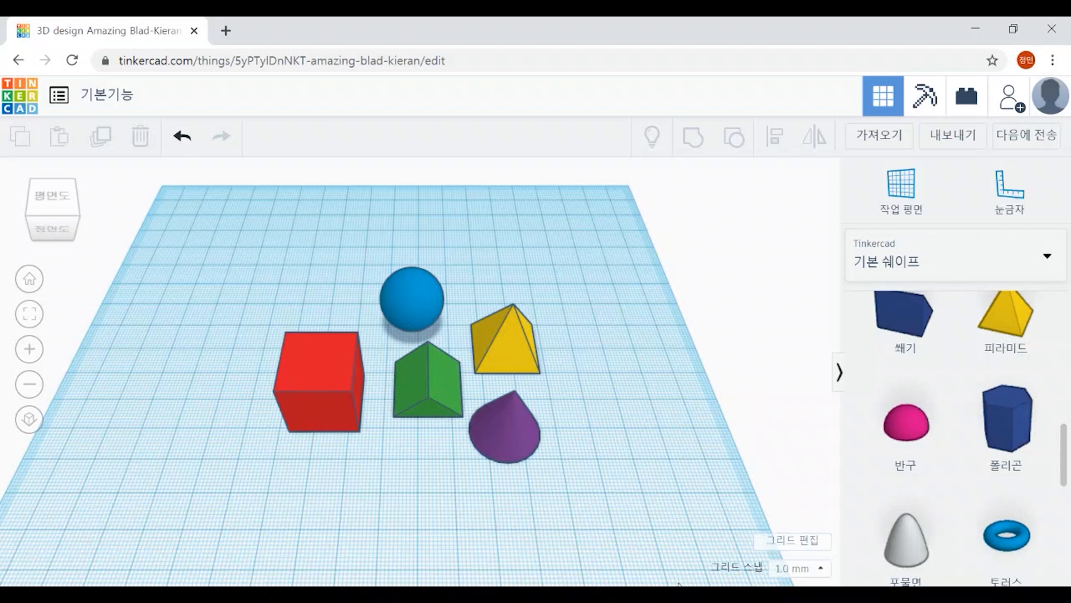
# Select the entire group of five shapes with a selection box and release the selection.
pyautogui.moveTo(660, 497); pyautogui.dragTo(658, 444, button='middle')
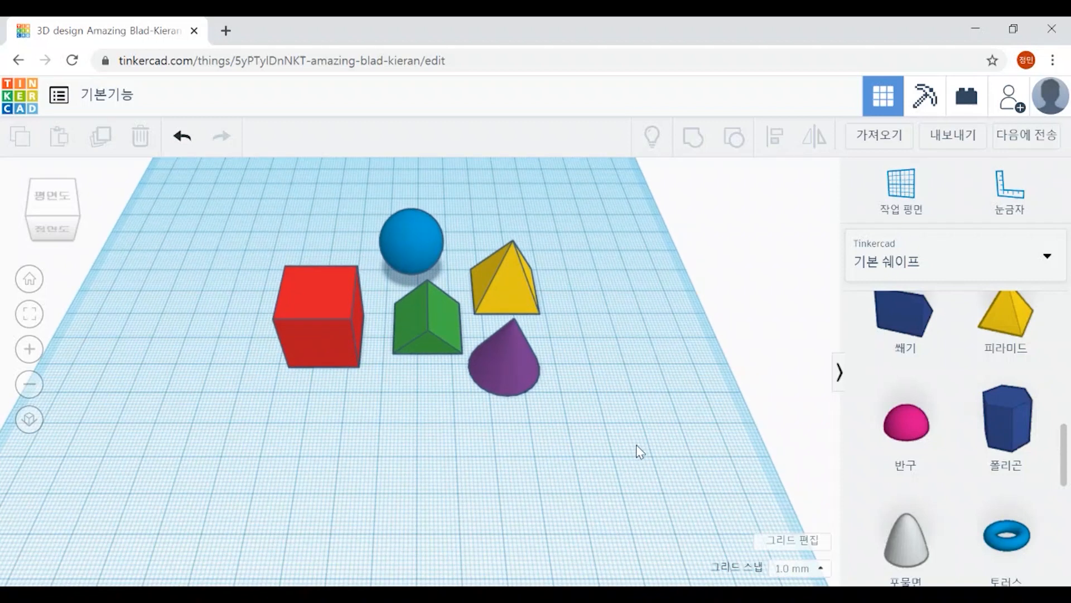
pyautogui.moveTo(665, 424); pyautogui.dragTo(155, 259)
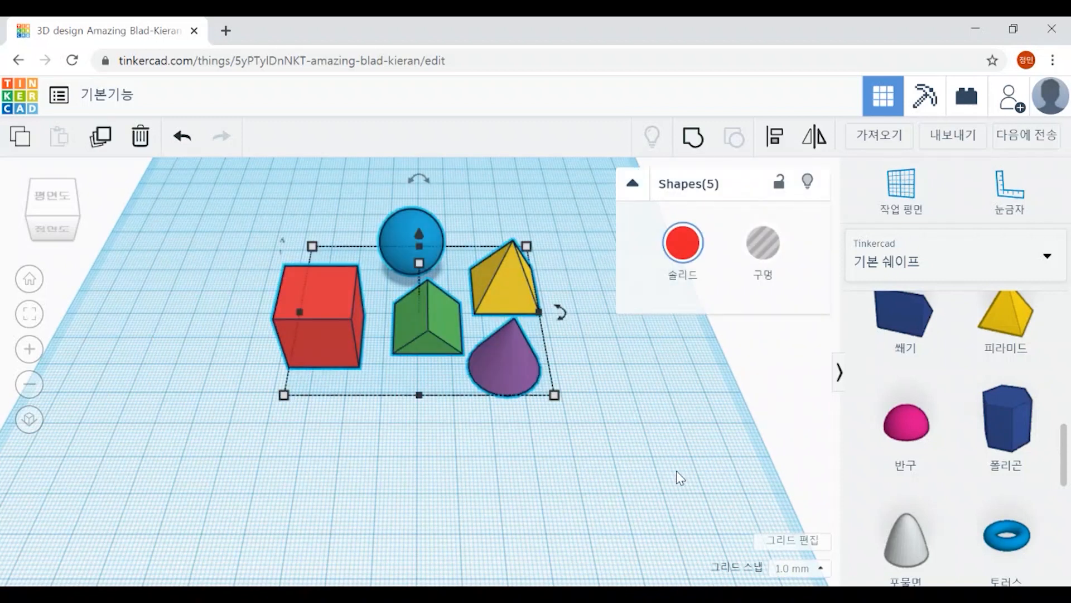
pyautogui.click(642, 509)
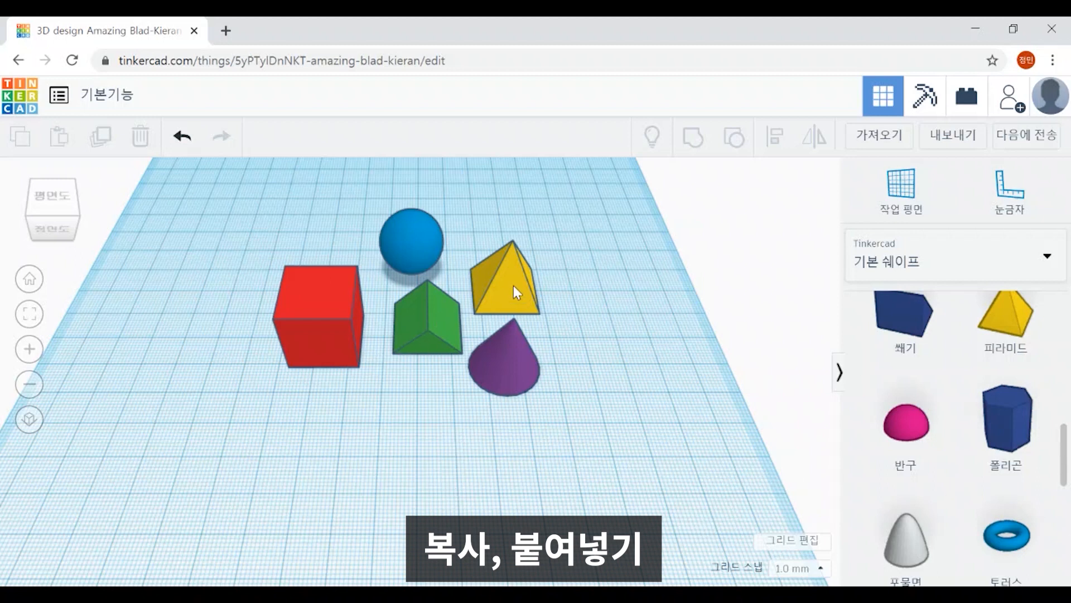
# Move the yellow pyramid away from the other shapes to the empty area at the front of the workplane.
pyautogui.moveTo(500, 290); pyautogui.dragTo(339, 518)
pyautogui.moveTo(527, 505)
pyautogui.mouseDown(button='right')
pyautogui.moveTo(518, 481)
pyautogui.moveTo(517, 497)
pyautogui.moveTo(526, 496)
pyautogui.mouseUp(button='right')
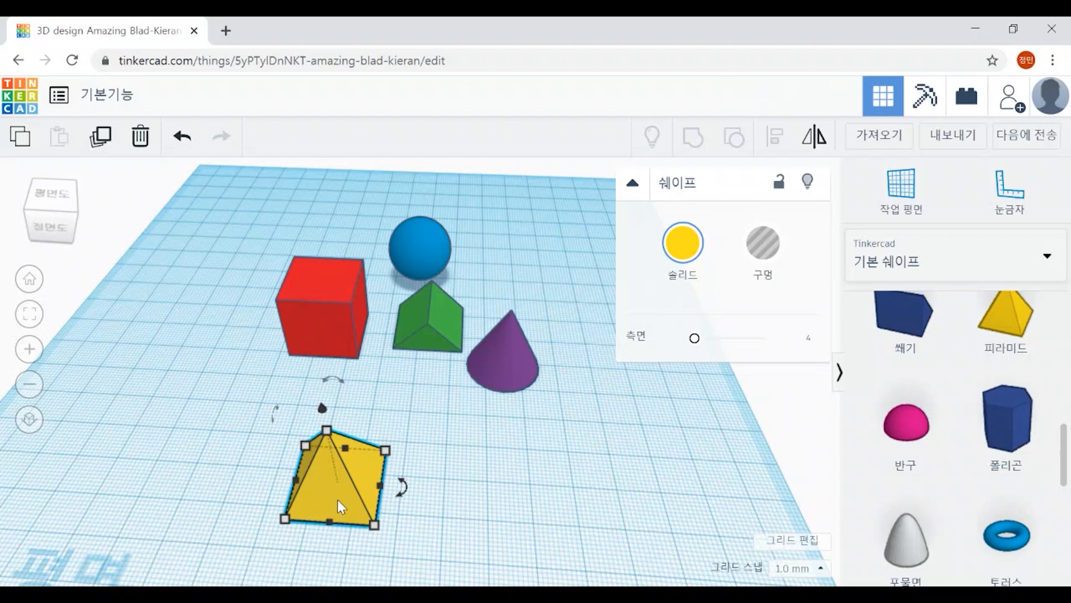
pyautogui.moveTo(344, 487); pyautogui.dragTo(358, 489)
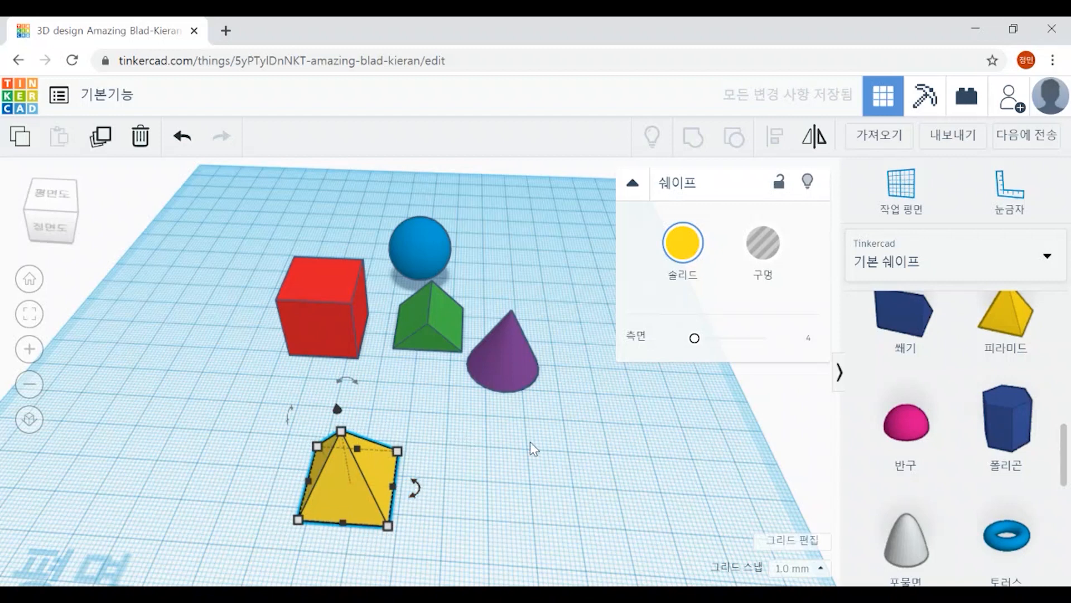
# Paste a copy of the yellow pyramid beside it, and delete both pyramids together.
pyautogui.hotkey('ctrl', 'c')
pyautogui.hotkey('ctrl', 'v')
pyautogui.moveTo(540, 444); pyautogui.dragTo(623, 530, button='right')
pyautogui.hotkey('ctrl', 'v')
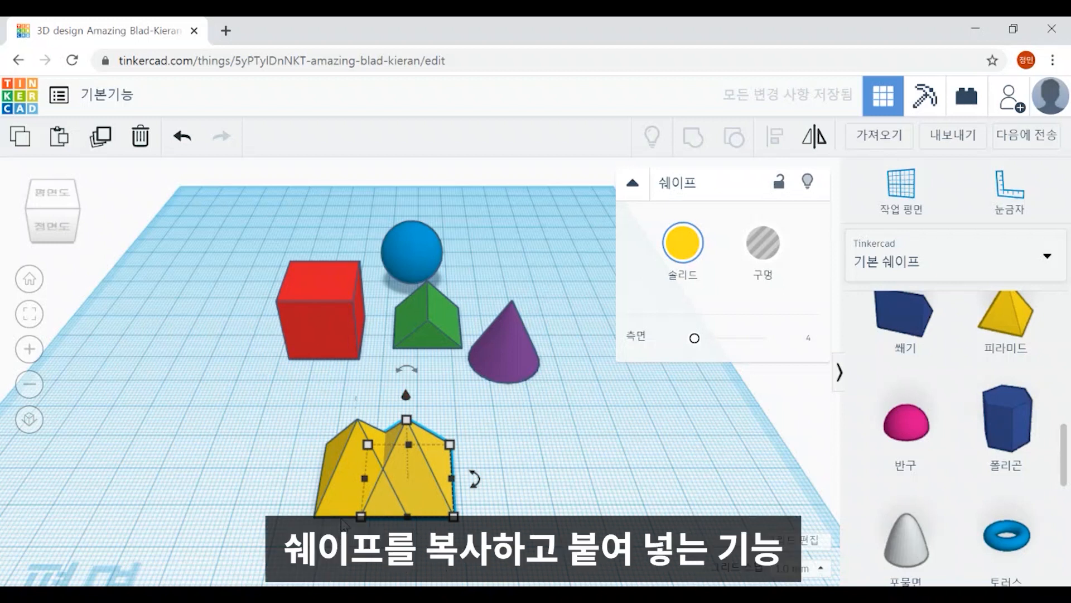
pyautogui.moveTo(279, 409); pyautogui.dragTo(497, 516)
pyautogui.press('Delete')
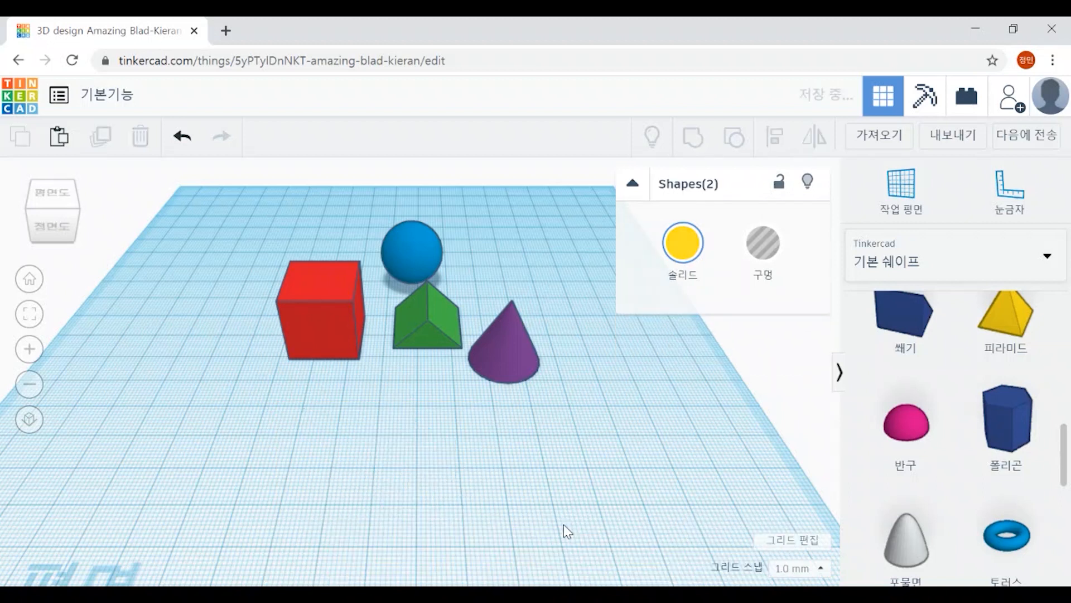
# Move the green roof to the empty area at the front, and place a pasted copy 23 mm to its right.
pyautogui.moveTo(424, 332); pyautogui.dragTo(335, 484)
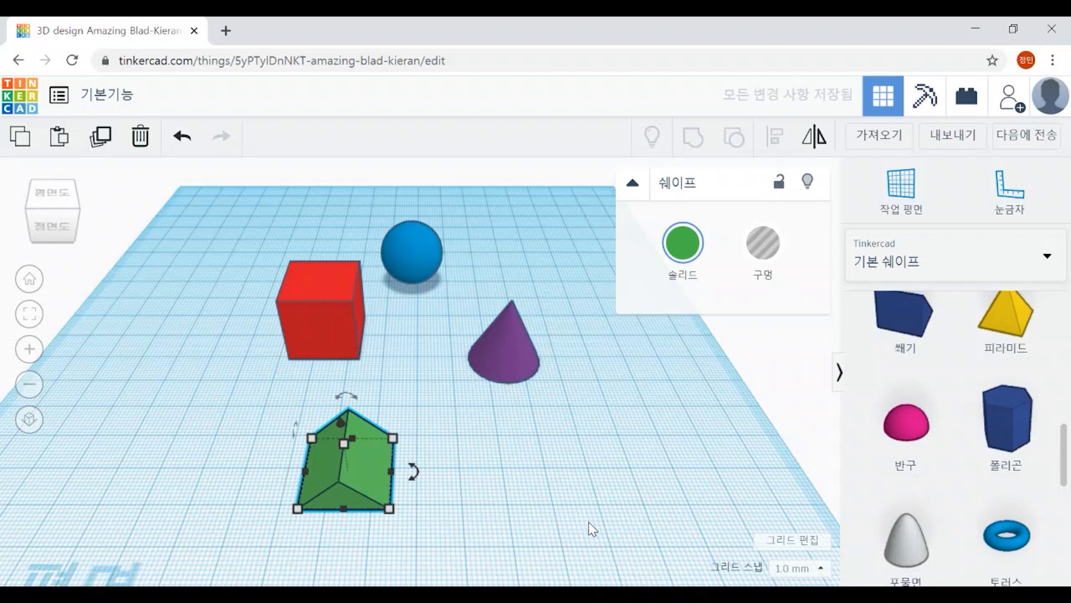
pyautogui.hotkey('ctrl', 'c')
pyautogui.hotkey('ctrl', 'v')
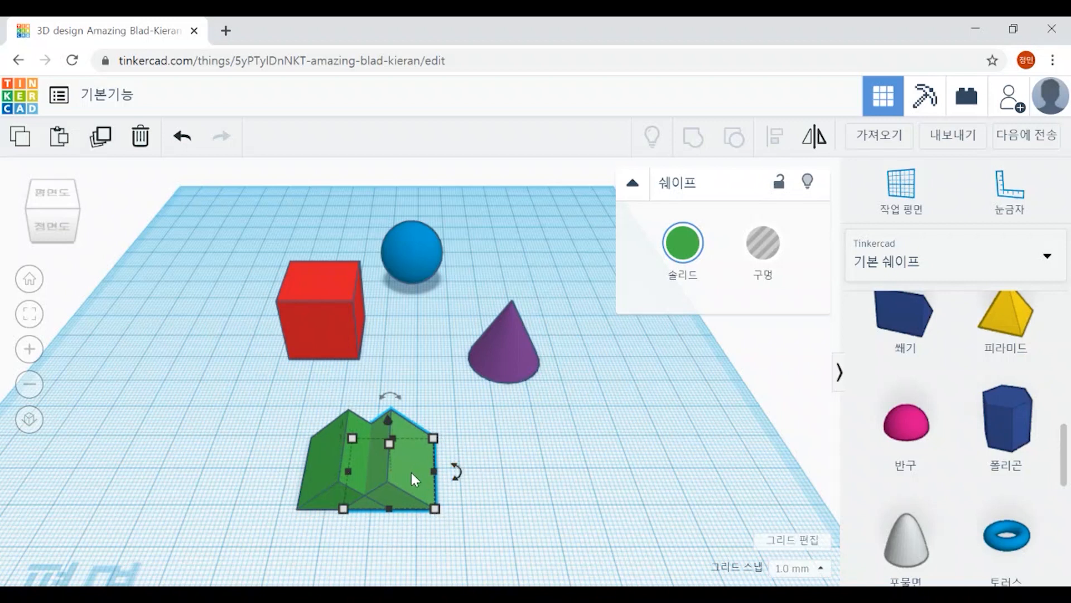
pyautogui.moveTo(399, 469); pyautogui.dragTo(505, 466)
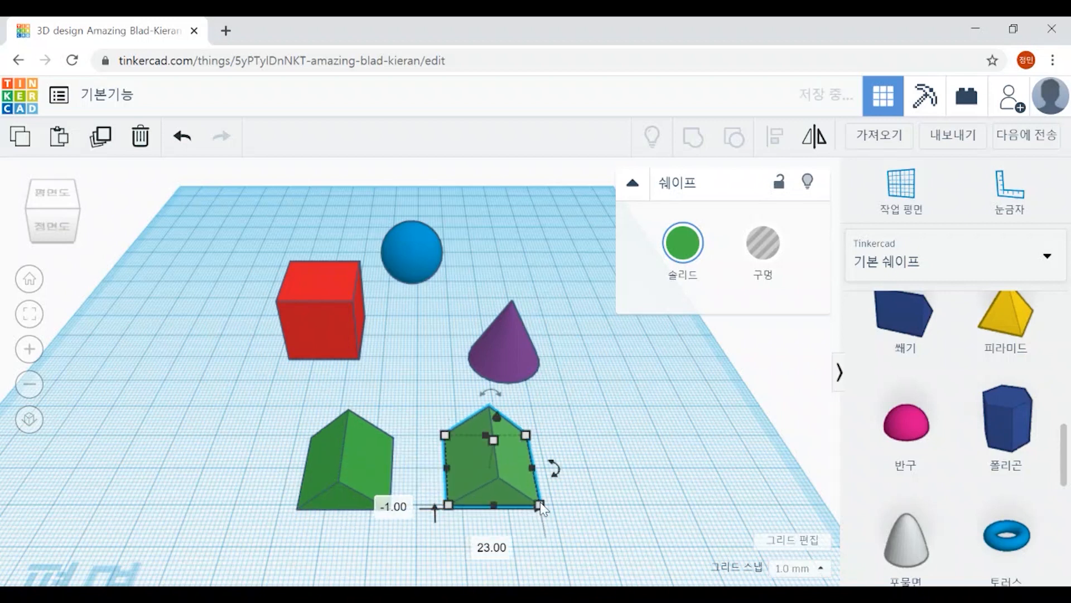
# Delete the pasted roof and paste a fresh copy of the remaining green roof.
pyautogui.press('Delete')
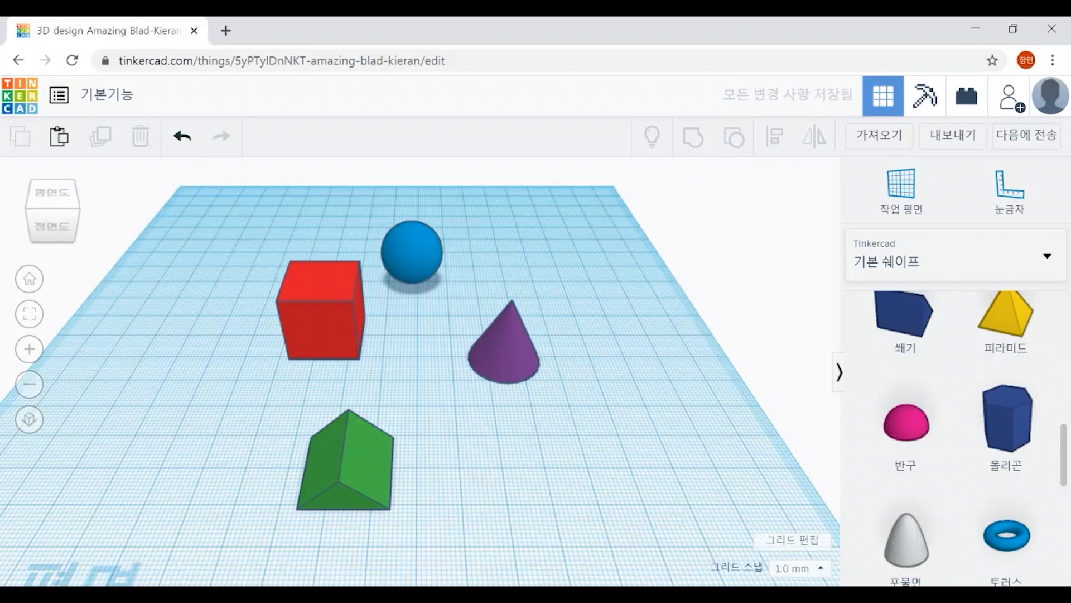
pyautogui.click(350, 451)
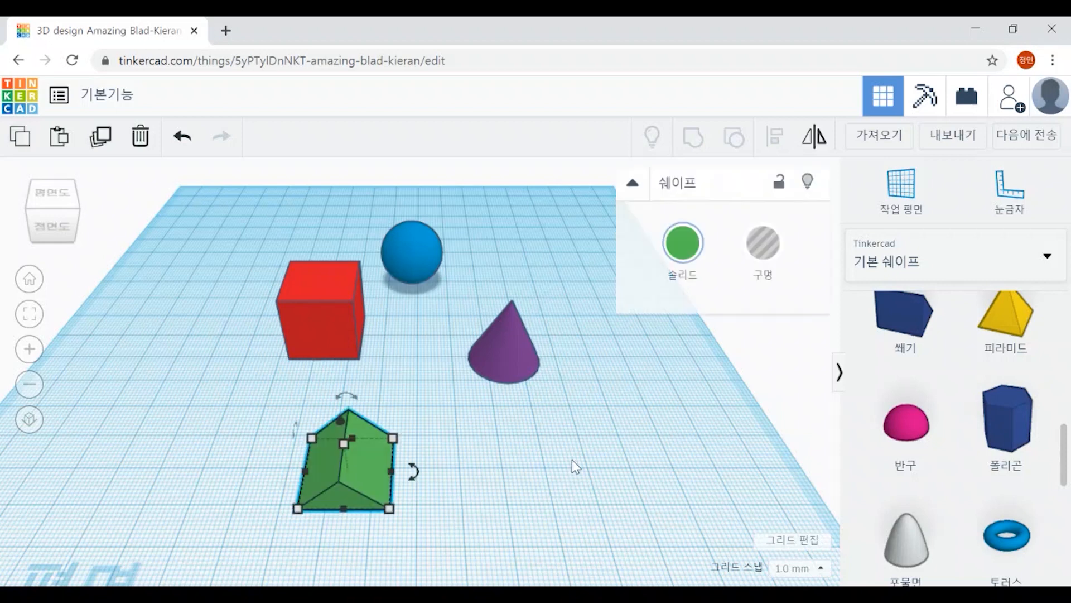
pyautogui.click(24, 148)
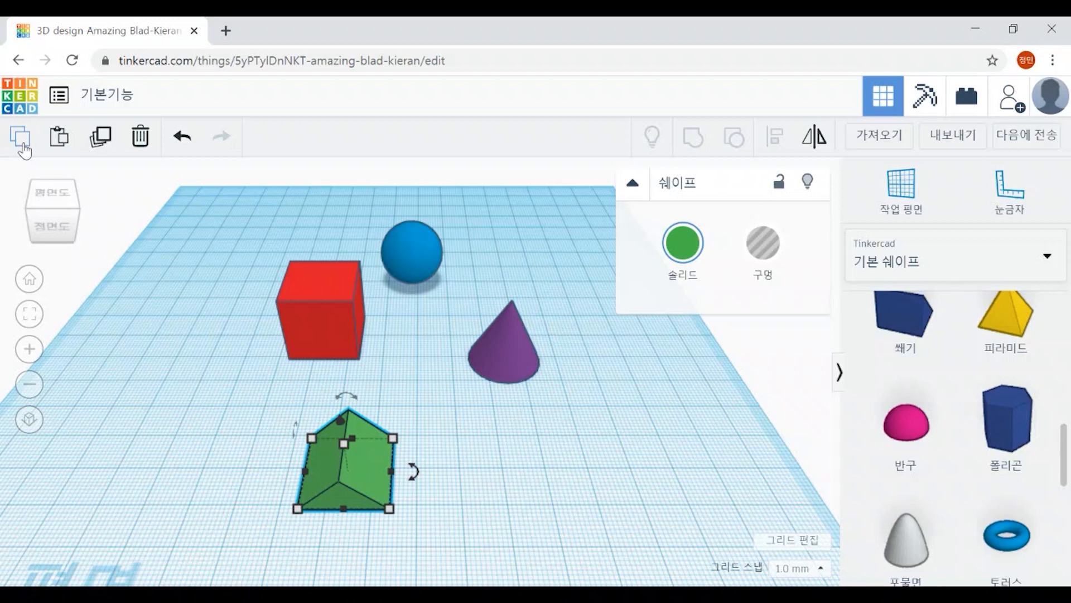
pyautogui.click(60, 146)
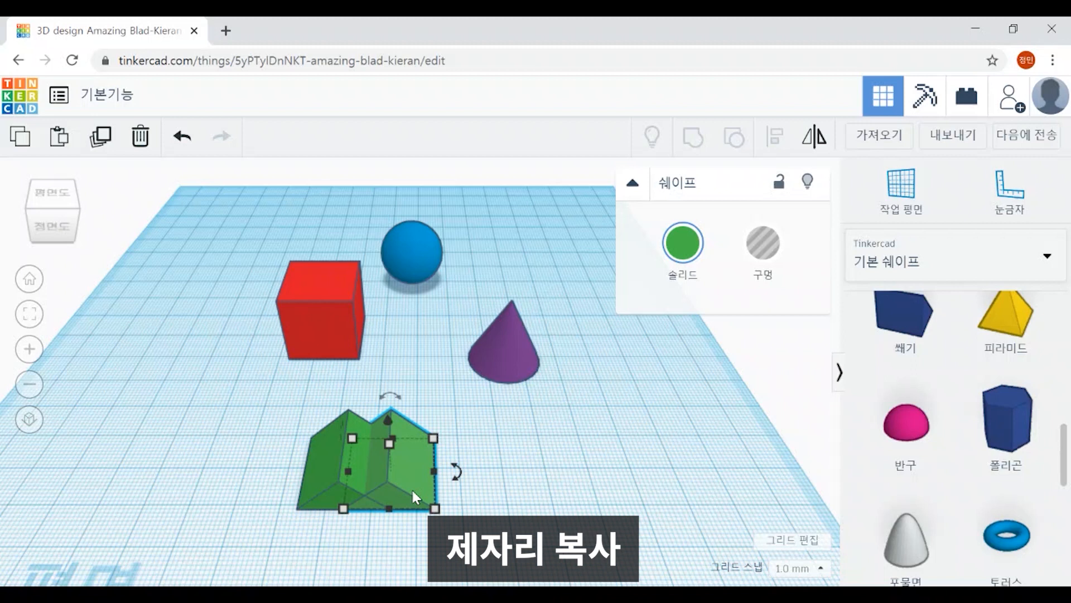
# Delete the overlapping roof copy, shift the original green roof slightly right and back, and deselect it.
pyautogui.press('Delete')
pyautogui.moveTo(350, 472); pyautogui.dragTo(425, 453)
pyautogui.click(509, 520)
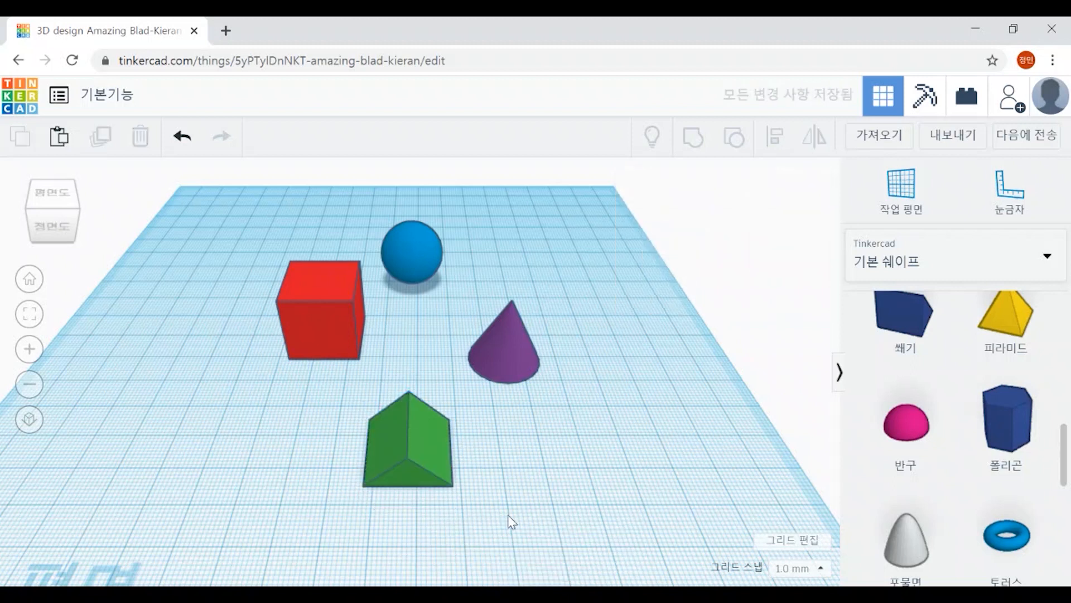
# Paste a copy of the green roof overlapping the original, and delete the copy.
pyautogui.scroll(5, 509, 520)
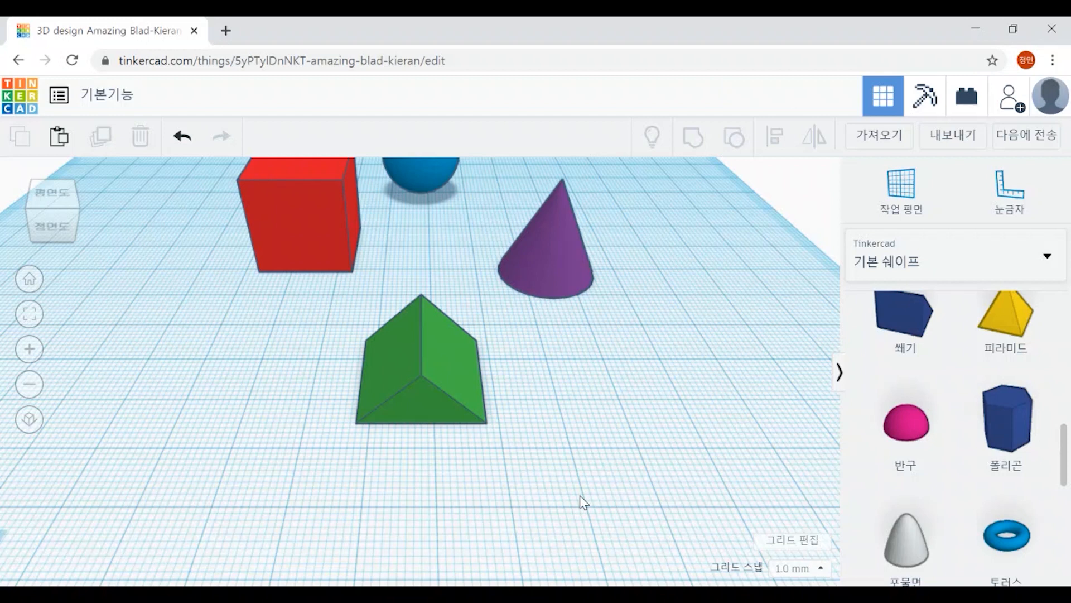
pyautogui.click(471, 408)
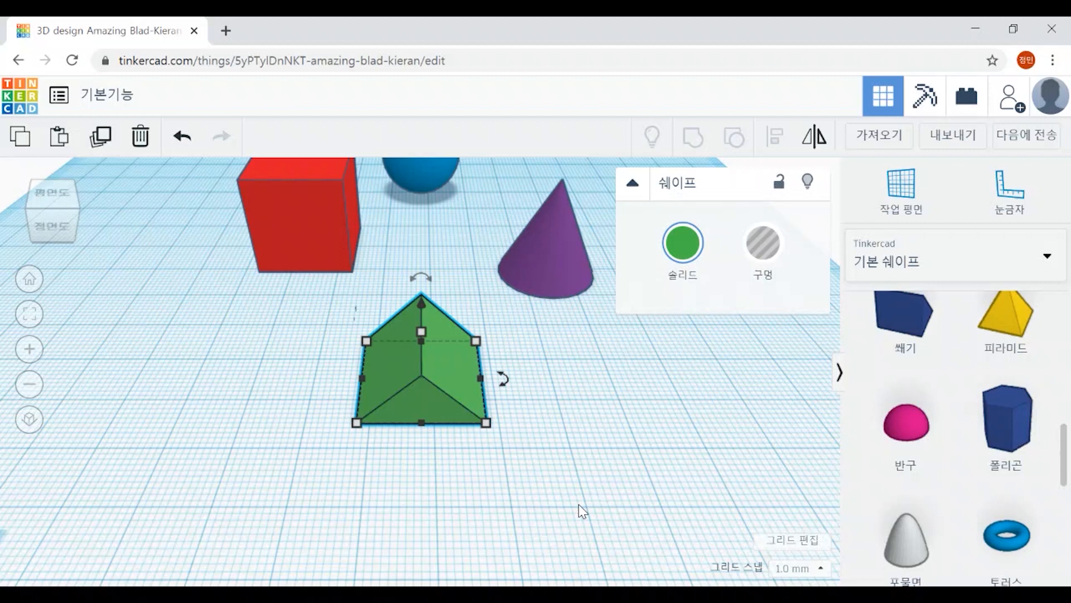
pyautogui.hotkey('ctrl', 'c')
pyautogui.hotkey('ctrl', 'v')
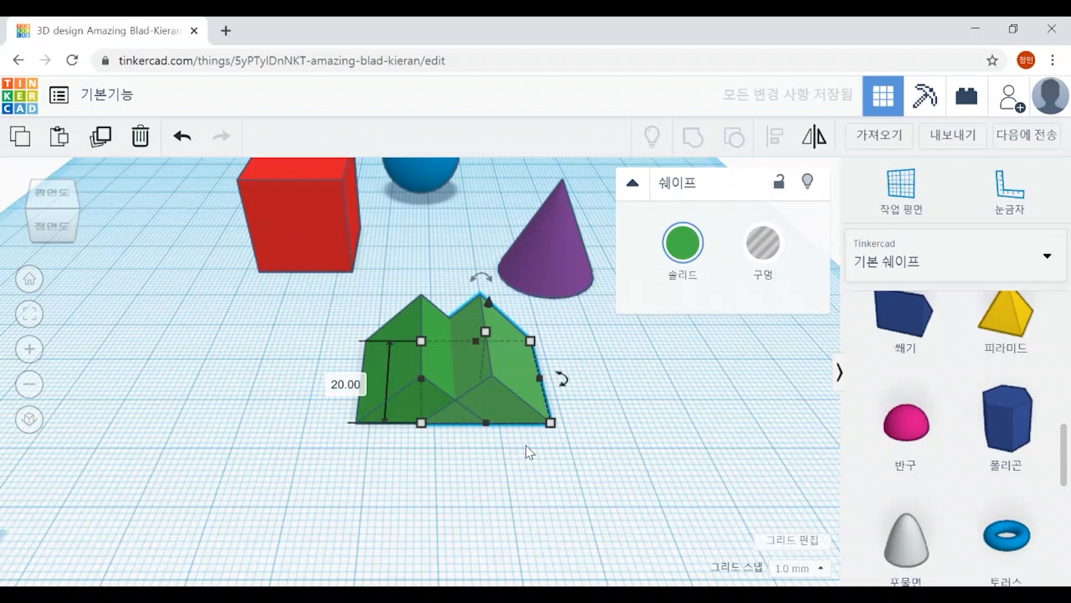
pyautogui.press('Delete')
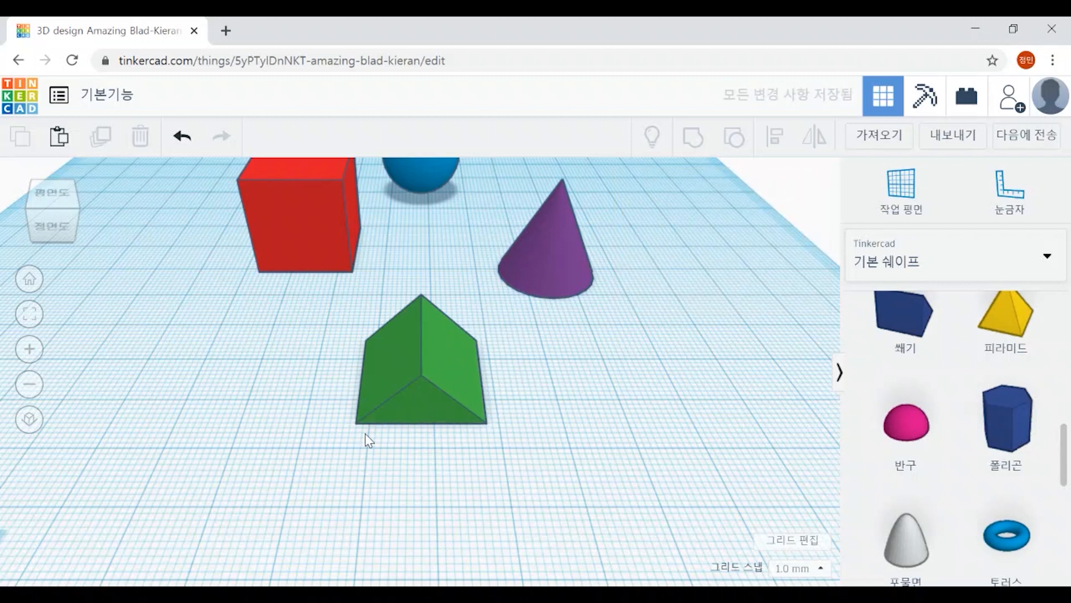
# Duplicate the green roof in place, move the duplicate 21 mm right and 1 mm forward, and delete it.
pyautogui.click(433, 389)
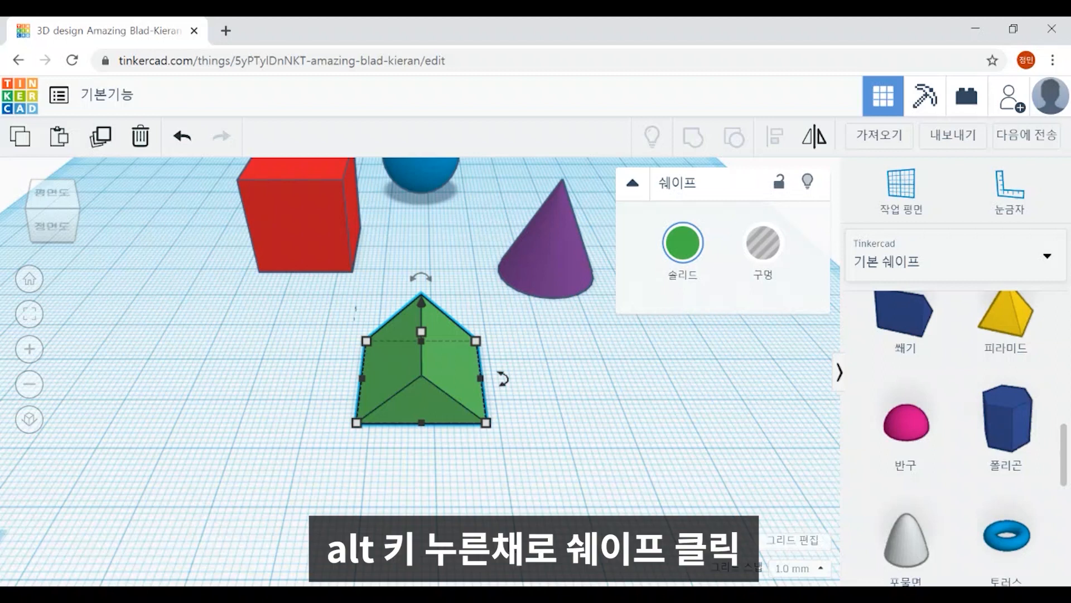
pyautogui.click(642, 505)
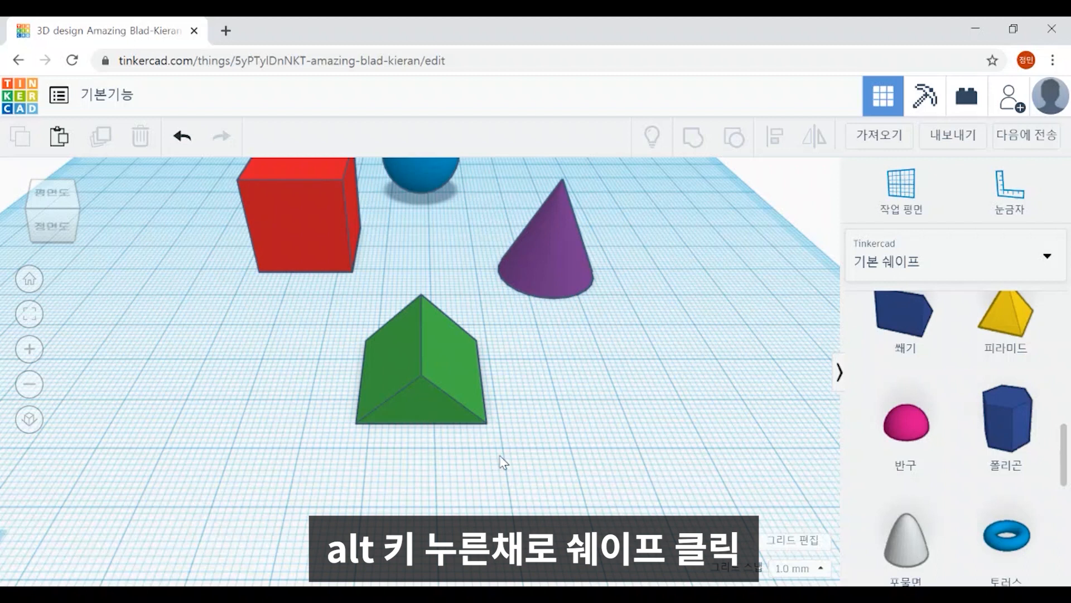
pyautogui.keyDown('alt'); pyautogui.click(419, 390); pyautogui.keyUp('alt')
pyautogui.keyDown('alt'); pyautogui.click(427, 402); pyautogui.keyUp('alt')
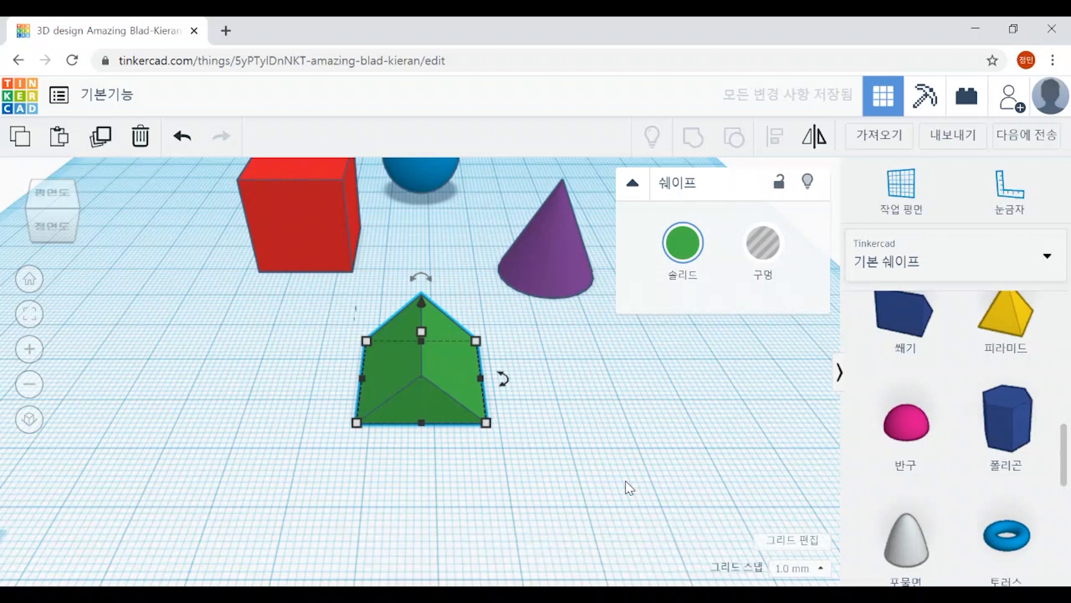
pyautogui.moveTo(414, 385); pyautogui.dragTo(541, 395)
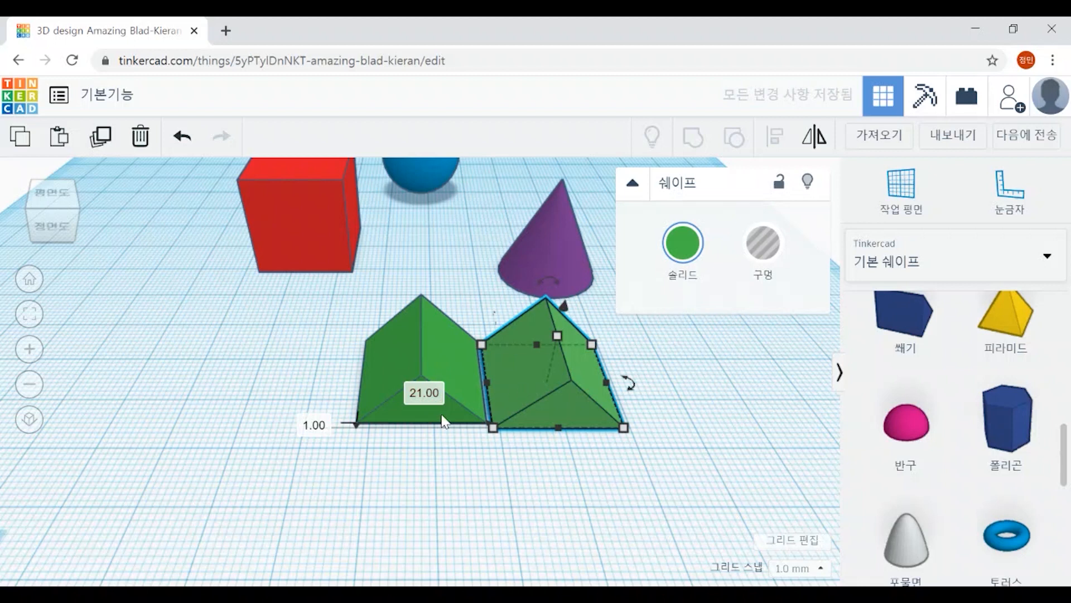
pyautogui.press('Delete')
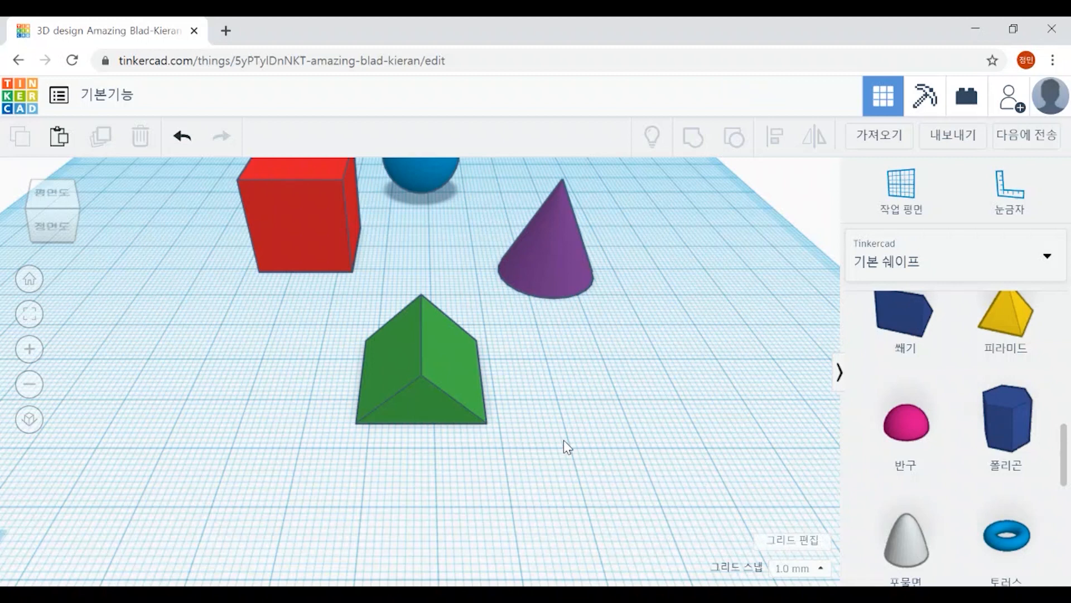
# Create five duplicates of the green roof by pulling copies off it, spread beside and in front of the original.
pyautogui.click(420, 400)
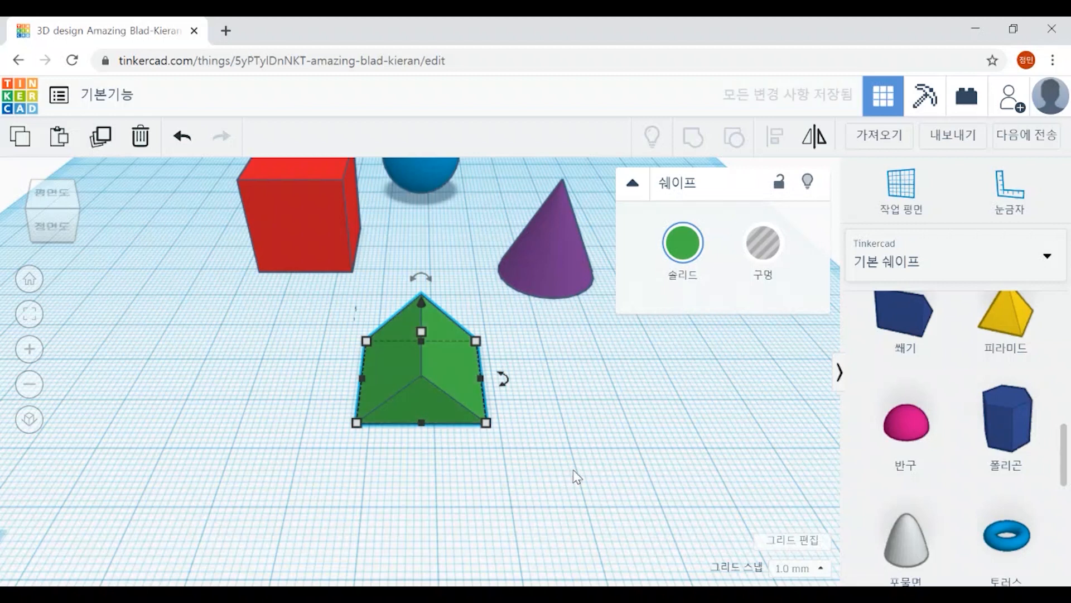
pyautogui.keyDown('alt'); pyautogui.moveTo(459, 379); pyautogui.dragTo(647, 382); pyautogui.keyUp('alt')
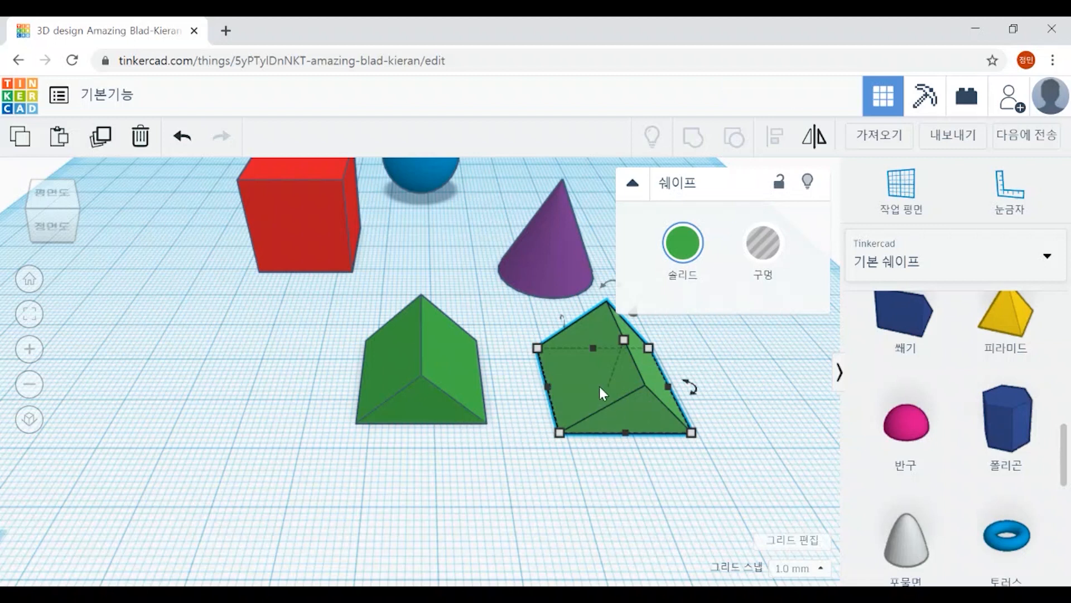
pyautogui.moveTo(608, 390)
pyautogui.mouseDown()
pyautogui.moveTo(427, 453)
pyautogui.moveTo(496, 422)
pyautogui.moveTo(558, 436)
pyautogui.moveTo(499, 521)
pyautogui.moveTo(598, 406)
pyautogui.mouseUp()
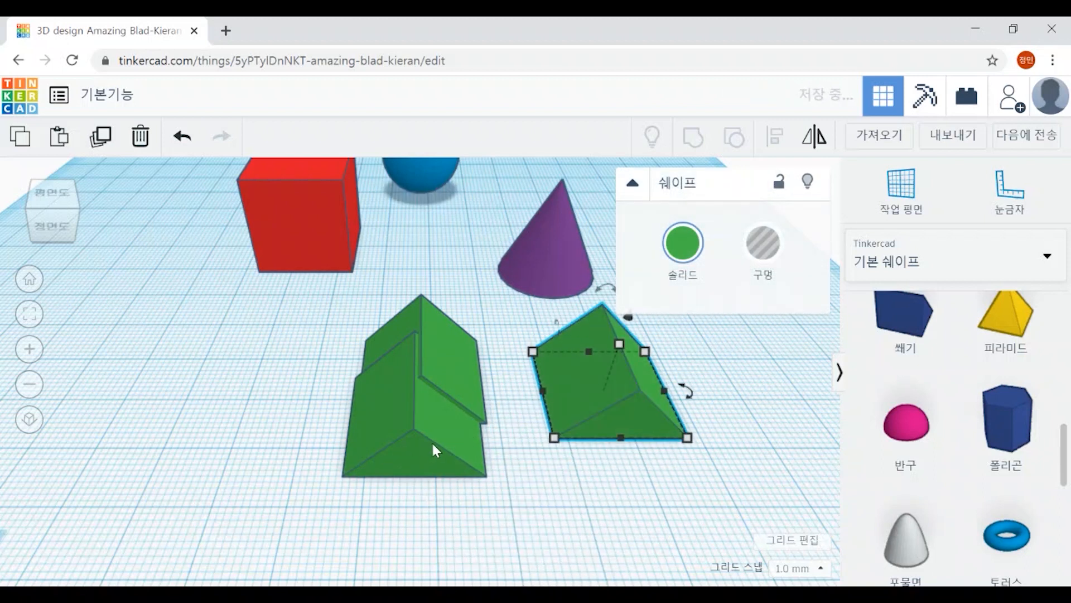
pyautogui.keyDown('alt'); pyautogui.moveTo(654, 392); pyautogui.dragTo(578, 484); pyautogui.keyUp('alt')
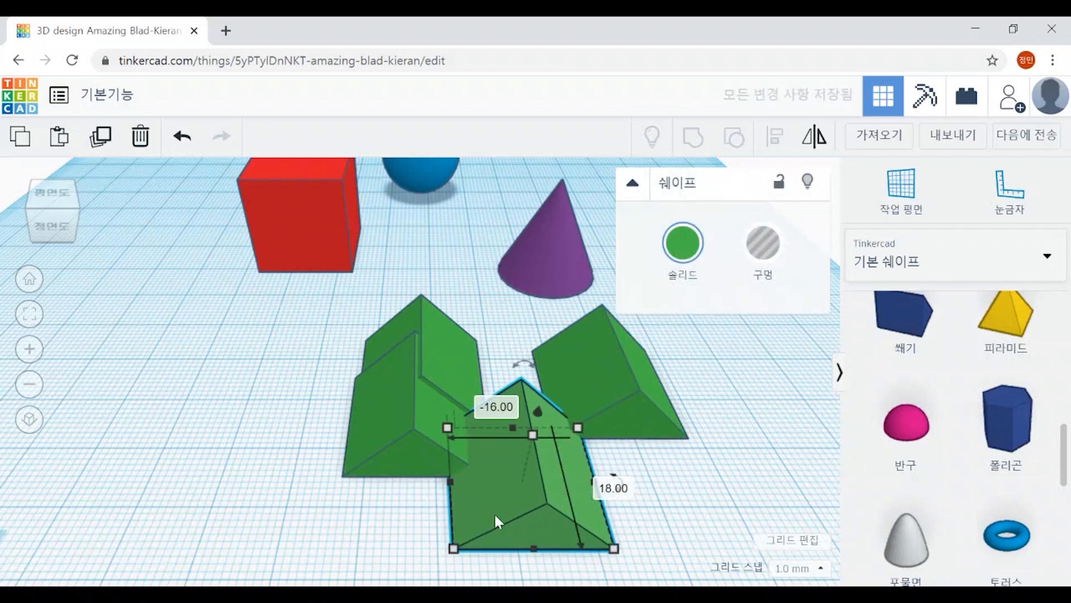
pyautogui.keyDown('alt'); pyautogui.moveTo(510, 485); pyautogui.dragTo(553, 563); pyautogui.keyUp('alt')
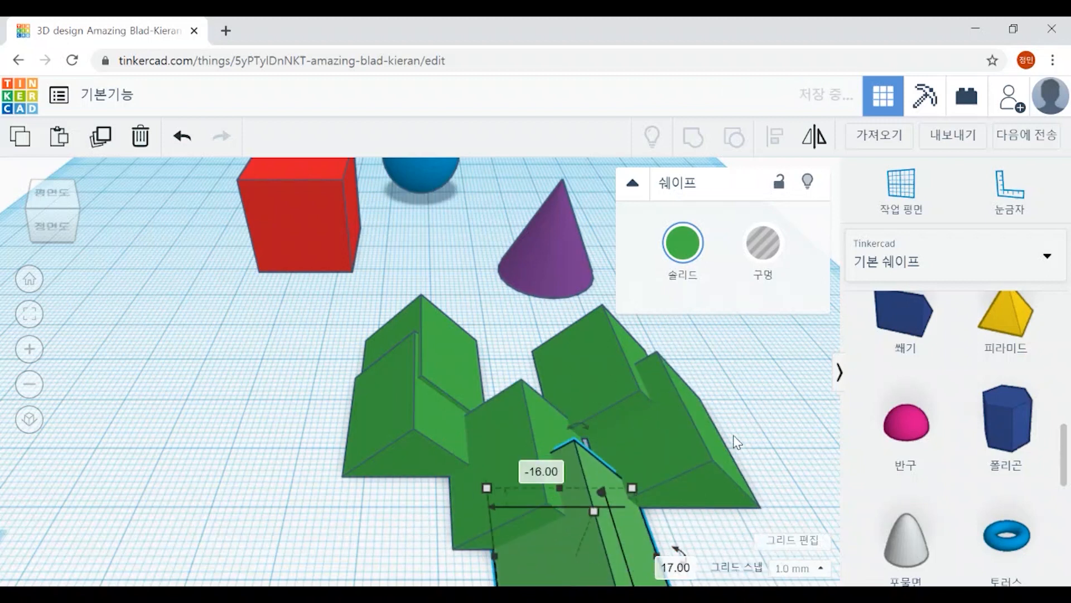
# Move the duplicate overlapping the original roof 27 mm left, and delete all five duplicates one by one.
pyautogui.moveTo(393, 412); pyautogui.dragTo(257, 429)
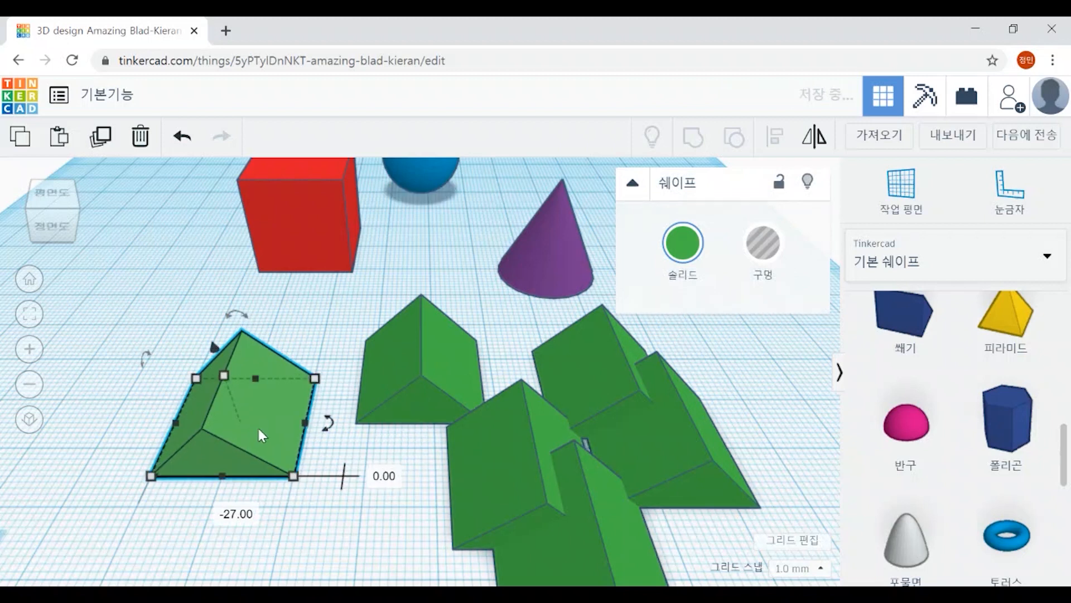
pyautogui.press('Delete')
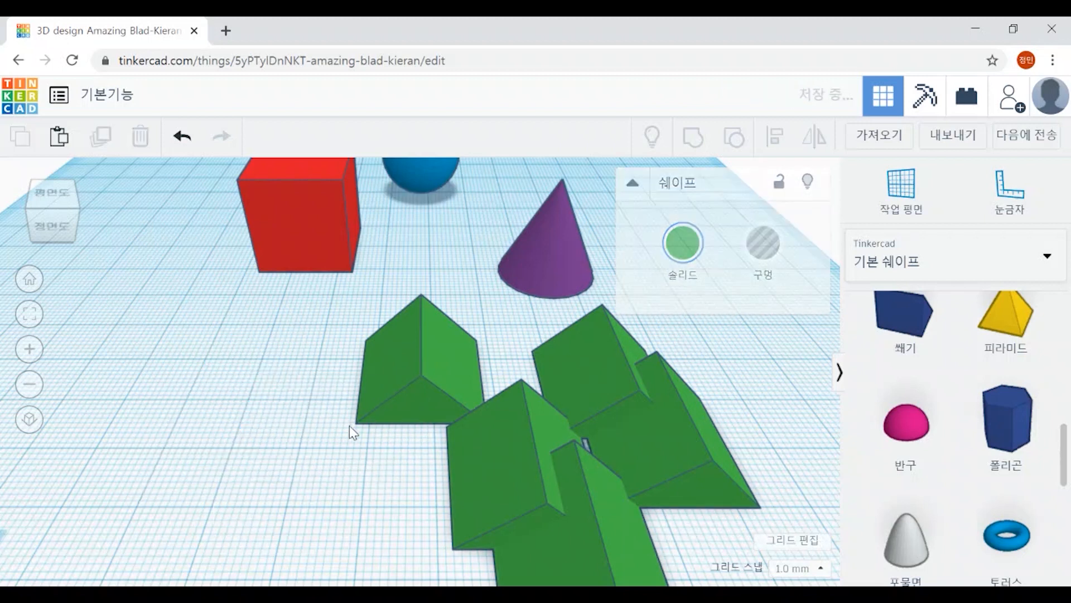
pyautogui.click(517, 471)
pyautogui.press('Delete')
pyautogui.click(611, 360)
pyautogui.press('Delete')
pyautogui.click(651, 437)
pyautogui.press('Delete')
pyautogui.click(562, 543)
pyautogui.press('Delete')
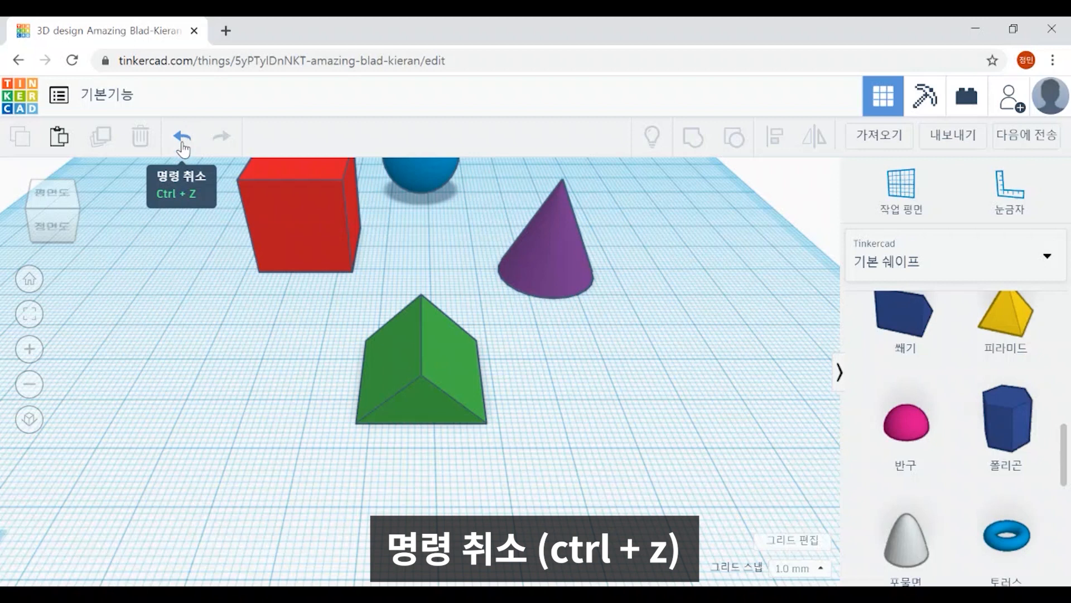
# Place a duplicate of the green roof behind the original, and move the front roof to the right.
pyautogui.scroll(-3, 363, 249)
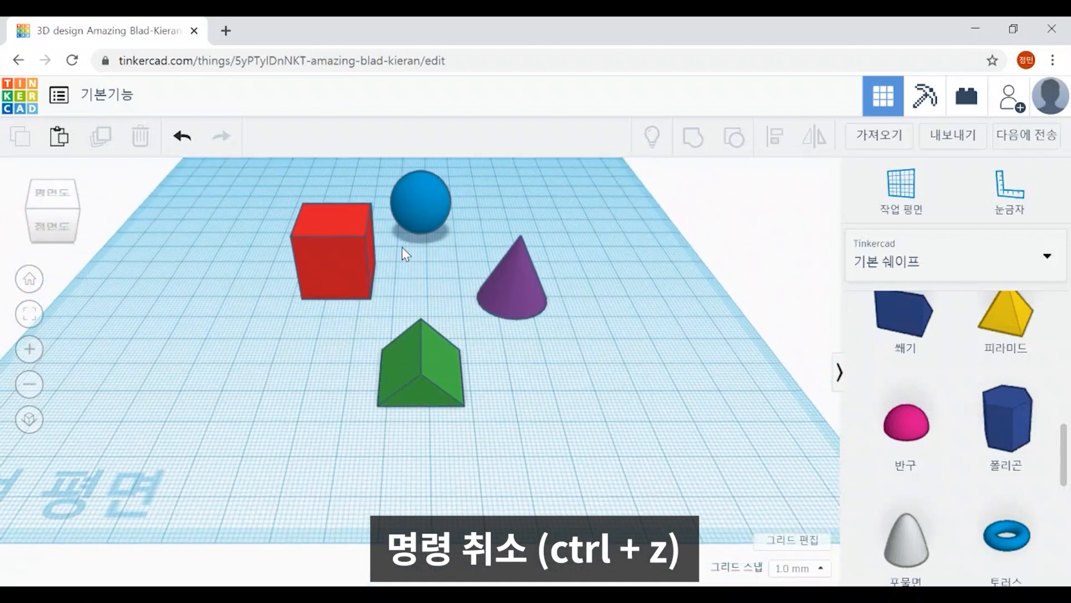
pyautogui.scroll(-2, 395, 254)
pyautogui.keyDown('alt'); pyautogui.moveTo(422, 397); pyautogui.dragTo(418, 336); pyautogui.keyUp('alt')
pyautogui.moveTo(421, 376); pyautogui.dragTo(447, 388)
pyautogui.click(442, 454)
pyautogui.scroll(1, 590, 417)
pyautogui.scroll(2, 590, 425)
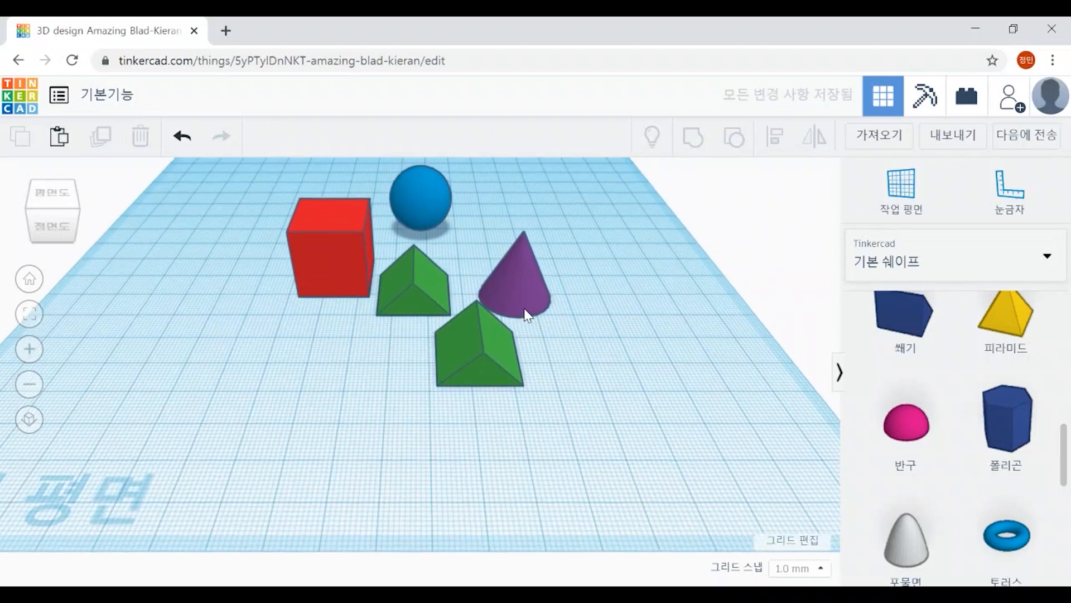
# Move the purple cone farther back and the red box left and forward, and deselect.
pyautogui.click(534, 242)
pyautogui.moveTo(332, 260); pyautogui.dragTo(309, 281)
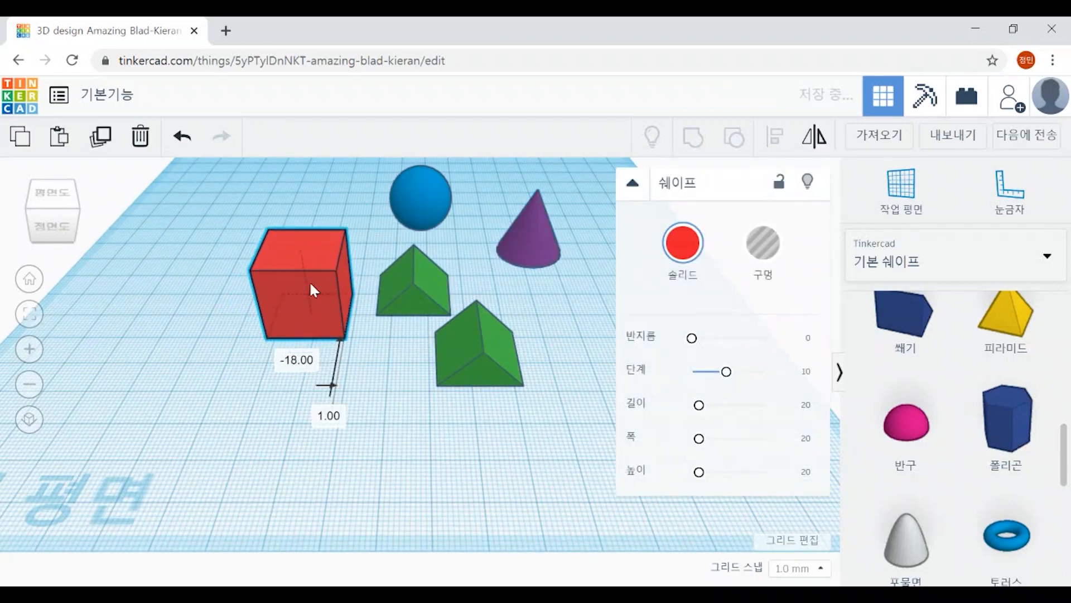
pyautogui.click(391, 366)
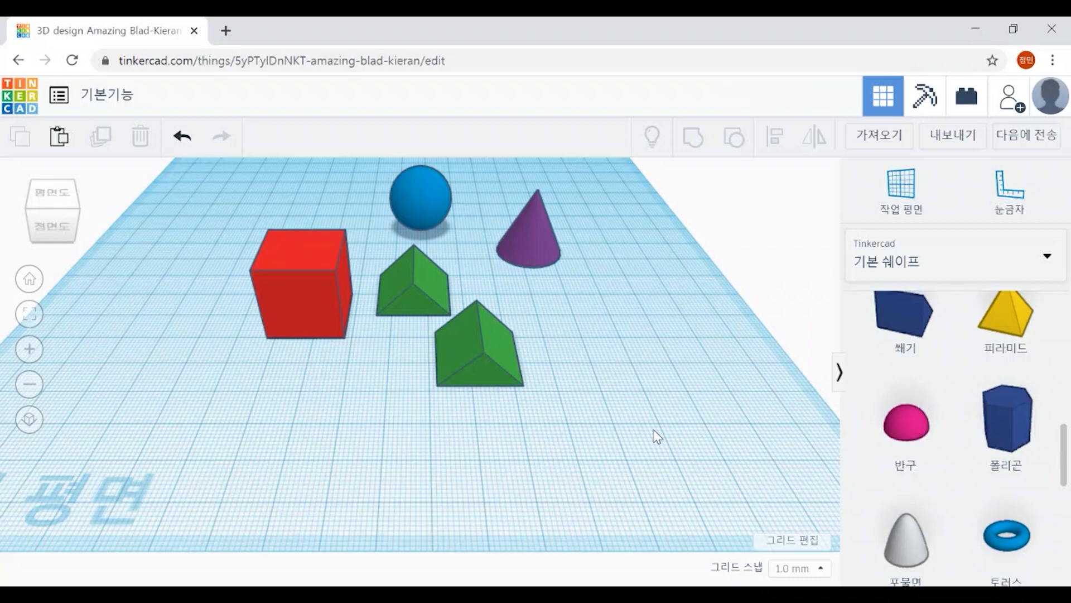
# Undo the last moves of the red box and the purple cone.
pyautogui.hotkey('ctrl', 'z')
pyautogui.hotkey('ctrl', 'z')
pyautogui.hotkey('ctrl', 'z')
pyautogui.hotkey('ctrl', 'z')
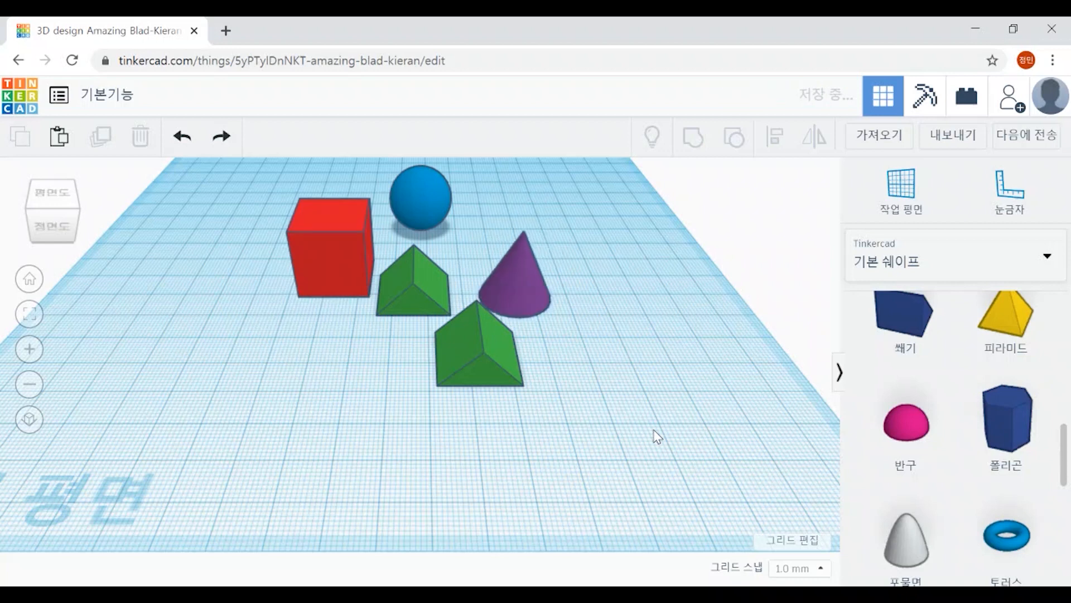
# Undo the latest roof duplication and move, along with the most recent deletions of green roof duplicates.
pyautogui.hotkey('ctrl', 'y')
pyautogui.hotkey('ctrl', 'y')
pyautogui.hotkey('ctrl', 'y')
pyautogui.hotkey('ctrl', 'y')
pyautogui.hotkey('ctrl', 'y')
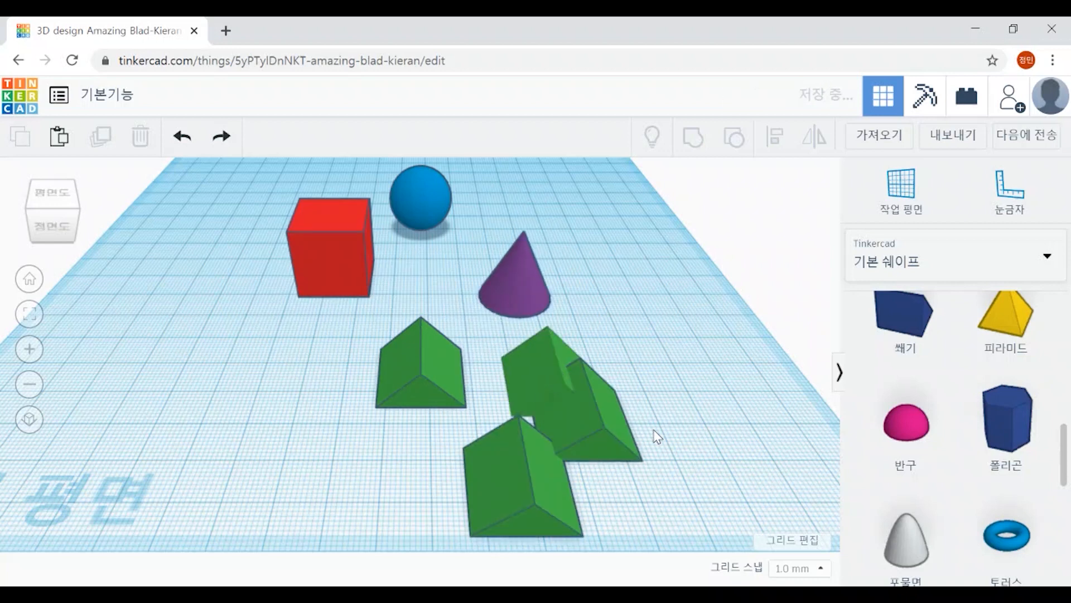
# Undo the earlier duplicate deletions and further duplications, back to the original green roof with one duplicate at its right.
pyautogui.hotkey('ctrl', 'z')
pyautogui.hotkey('ctrl', 'z')
pyautogui.hotkey('ctrl', 'z')
pyautogui.hotkey('ctrl', 'z')
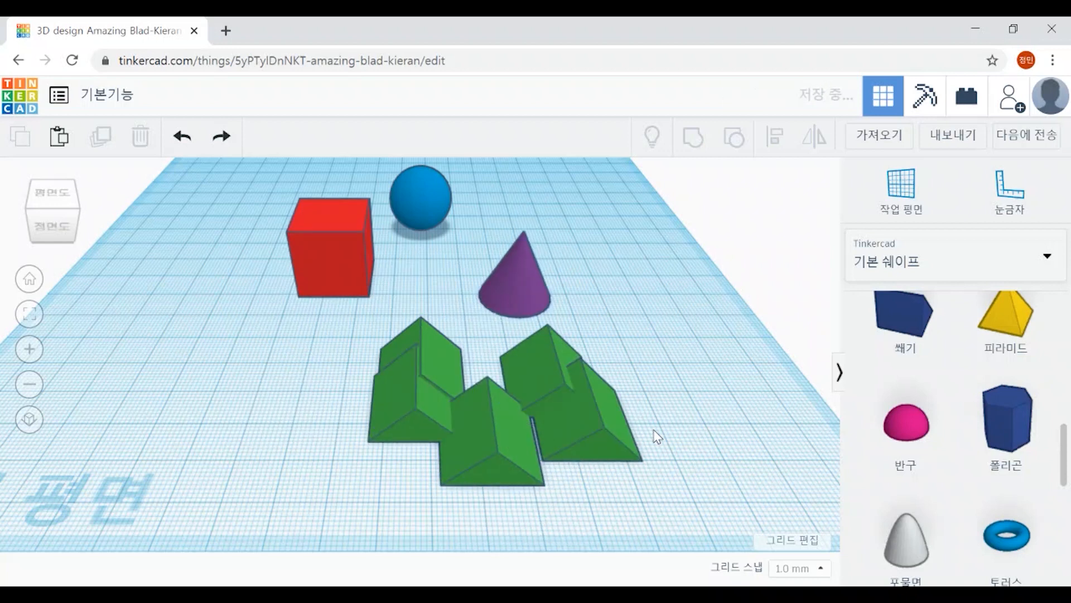
pyautogui.hotkey('ctrl', 'z')
pyautogui.hotkey('ctrl', 'z')
pyautogui.hotkey('ctrl', 'z')
pyautogui.hotkey('ctrl', 'z')
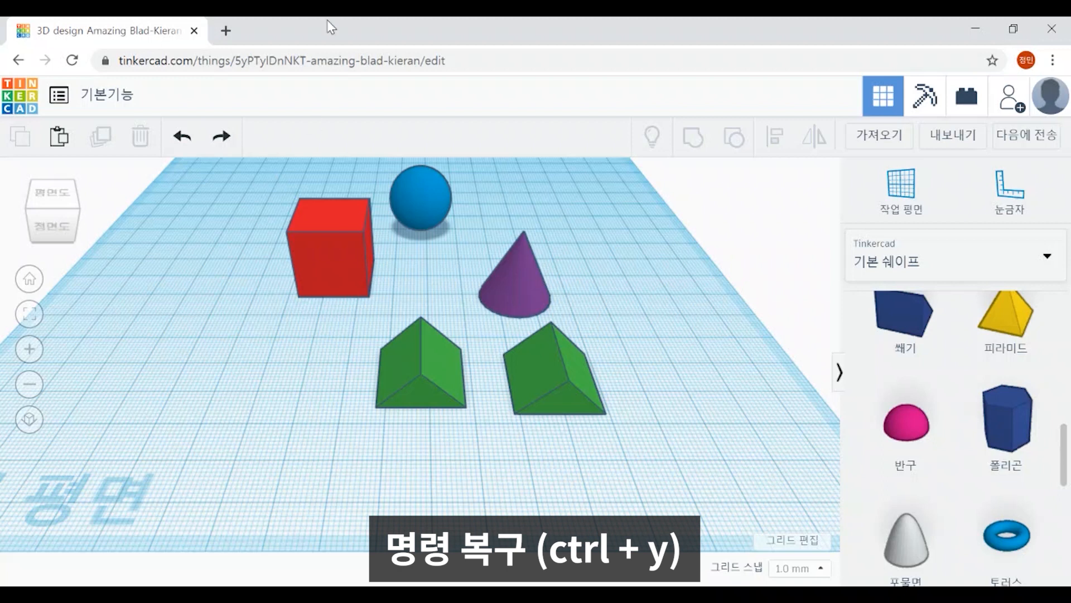
# Redo the undone duplications and moves of the green roof, restoring its group of copies.
pyautogui.hotkey('ctrl', 'y')
pyautogui.hotkey('ctrl', 'y')
pyautogui.hotkey('ctrl', 'z')
pyautogui.hotkey('ctrl', 'y')
pyautogui.hotkey('ctrl', 'y')
pyautogui.hotkey('ctrl', 'y')
pyautogui.hotkey('ctrl', 'y')
pyautogui.hotkey('ctrl', 'y')
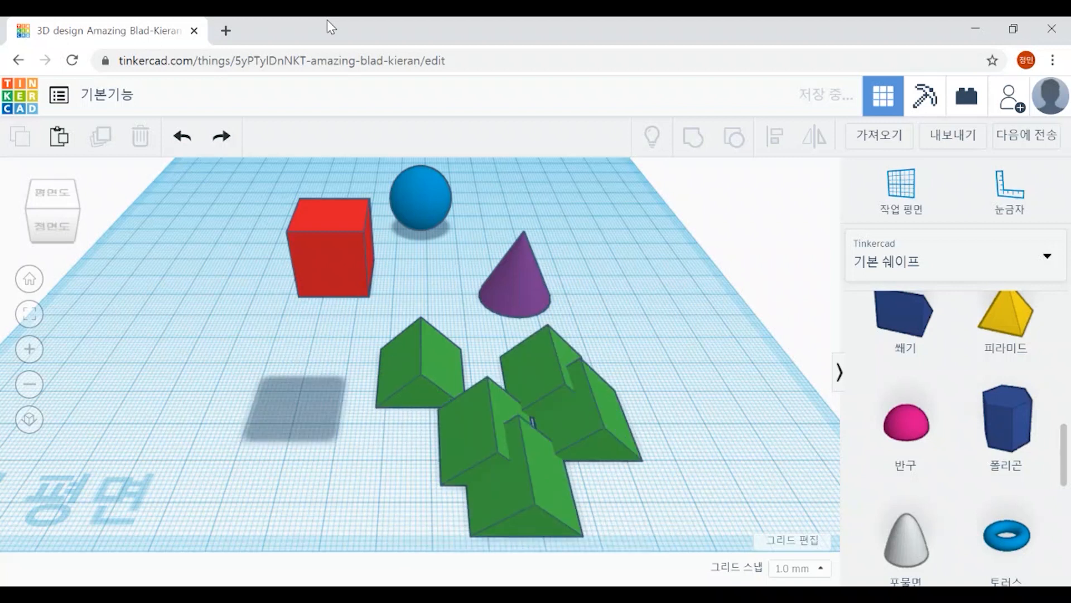
# Redo the remaining deletions and duplication of green roofs, plus the final moves of the red box and purple cone.
pyautogui.hotkey('ctrl', 'y')
pyautogui.hotkey('ctrl', 'y')
pyautogui.hotkey('ctrl', 'y')
pyautogui.hotkey('ctrl', 'y')
pyautogui.hotkey('ctrl', 'y')
pyautogui.hotkey('ctrl', 'y')
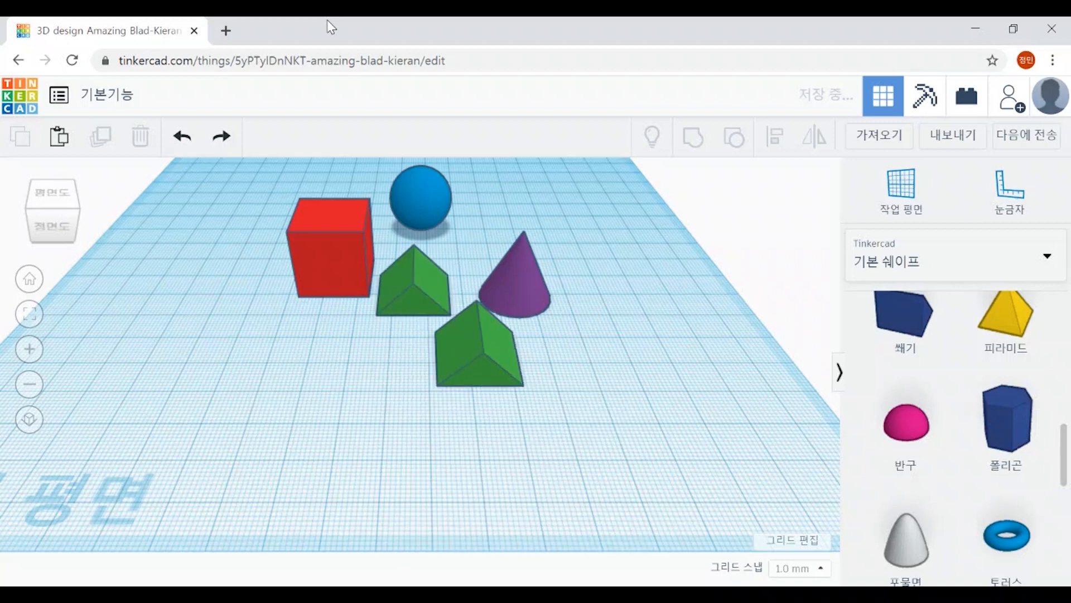
pyautogui.hotkey('ctrl', 'y')
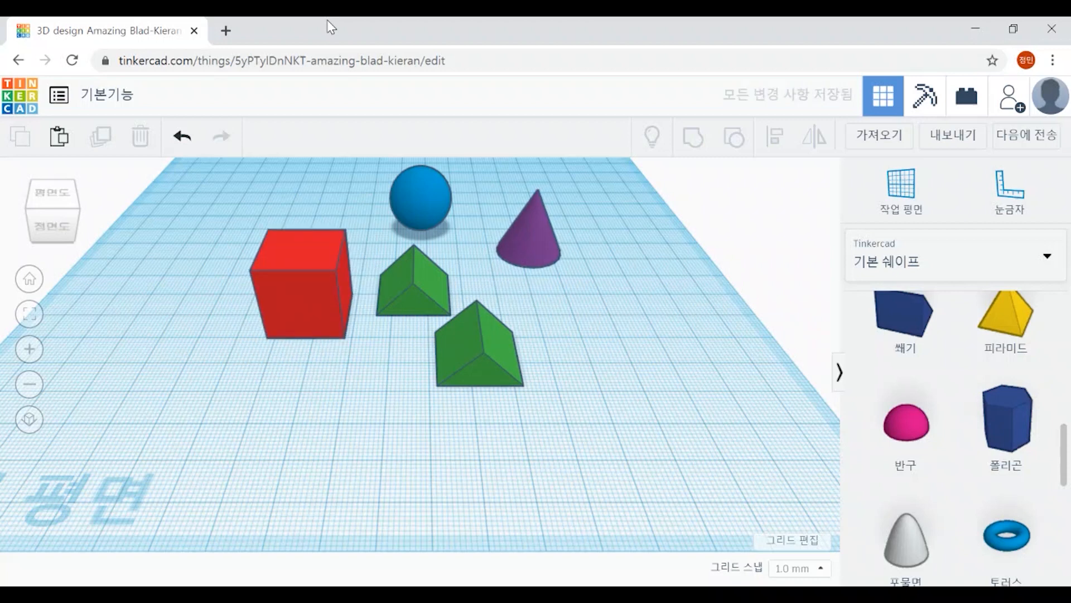
# Undo the command history back to the red box, blue sphere, purple cone and a single green roof.
pyautogui.hotkey('ctrl', 'z')
pyautogui.hotkey('ctrl', 'z')
pyautogui.hotkey('ctrl', 'z')
pyautogui.hotkey('ctrl', 'z')
pyautogui.hotkey('ctrl', 'z')
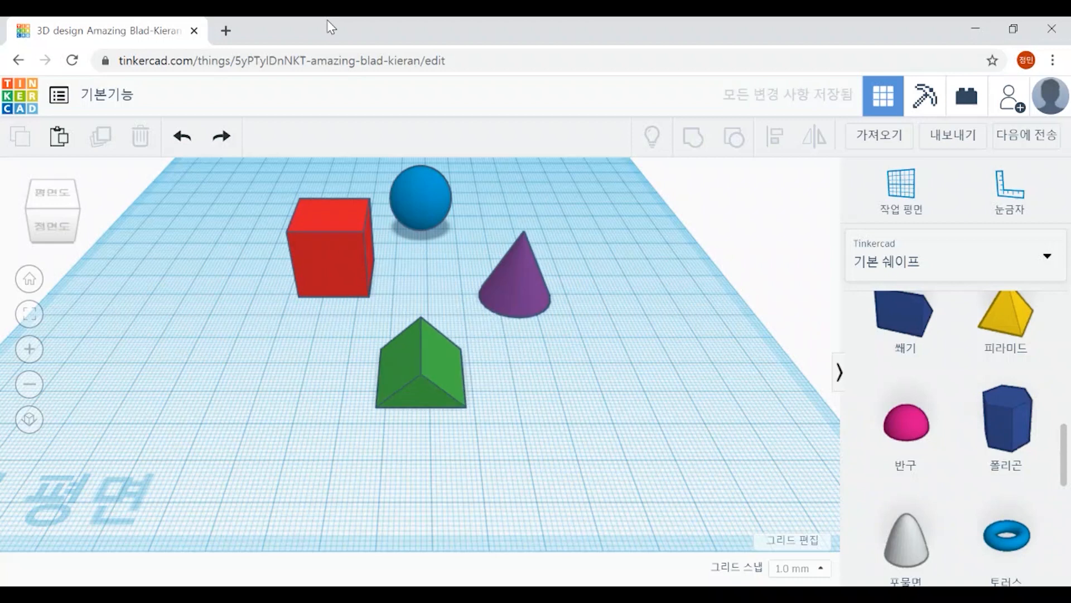
# Redo the first few undone commands, starting from the single green roof.
pyautogui.hotkey('ctrl', 'y')
pyautogui.hotkey('ctrl', 'y')
pyautogui.hotkey('ctrl', 'y')
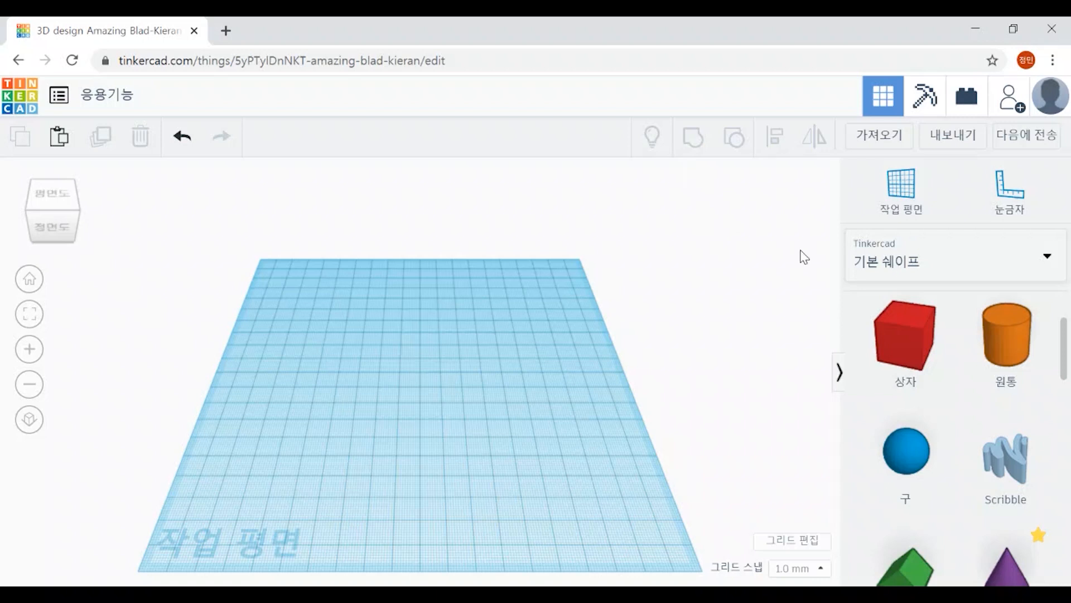
# Place a red box on the empty workplane and a blue sphere overlapping its right side, and deselect.
pyautogui.moveTo(920, 356); pyautogui.dragTo(332, 390)
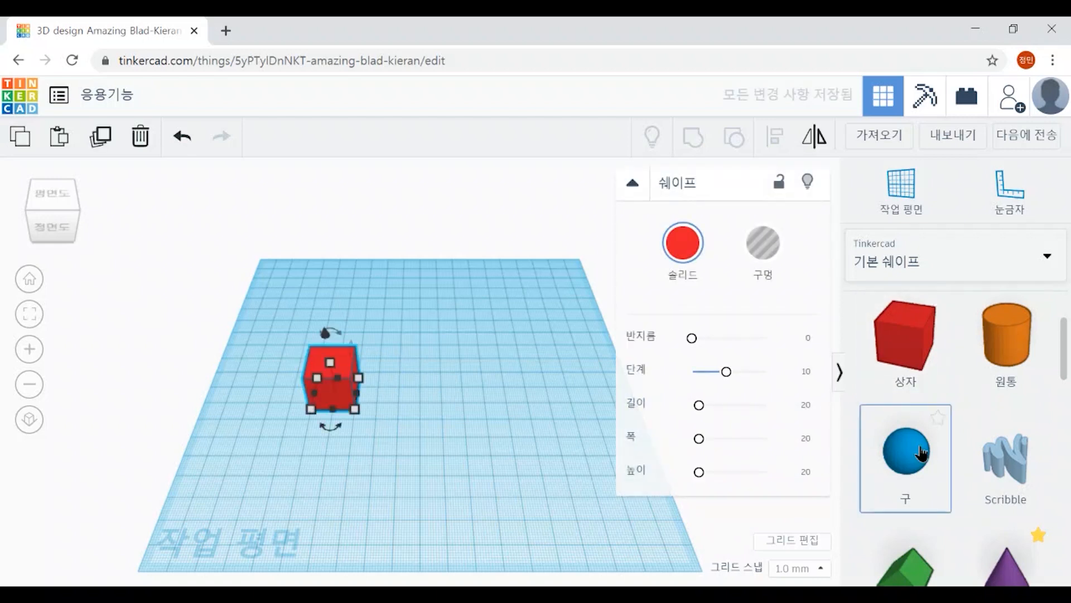
pyautogui.moveTo(875, 466); pyautogui.dragTo(387, 447)
pyautogui.moveTo(360, 398); pyautogui.dragTo(360, 398)
pyautogui.scroll(5, 424, 480)
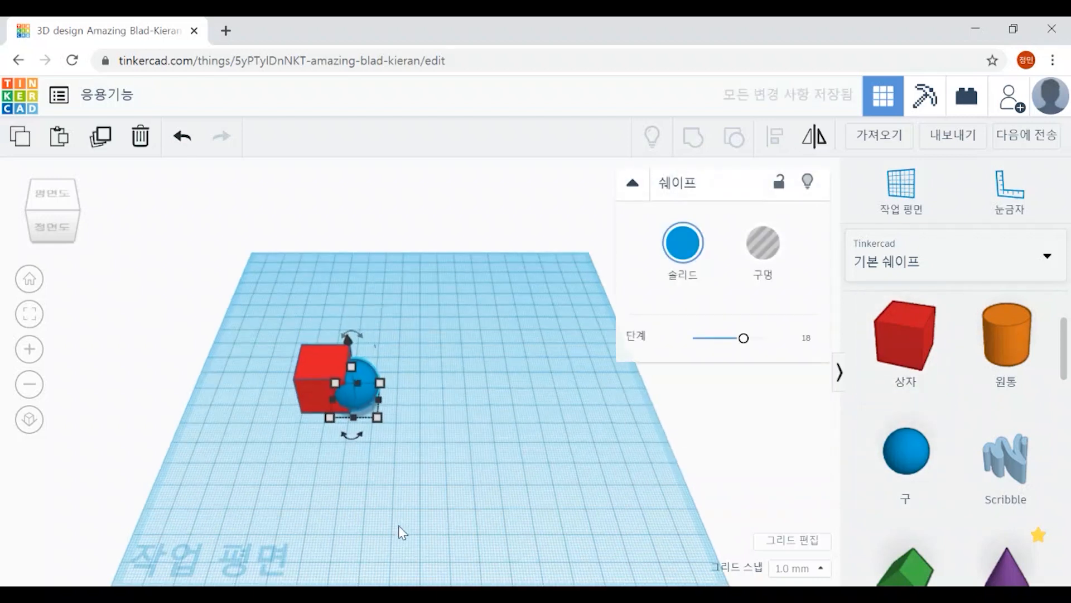
pyautogui.moveTo(390, 416); pyautogui.dragTo(724, 402, button='middle')
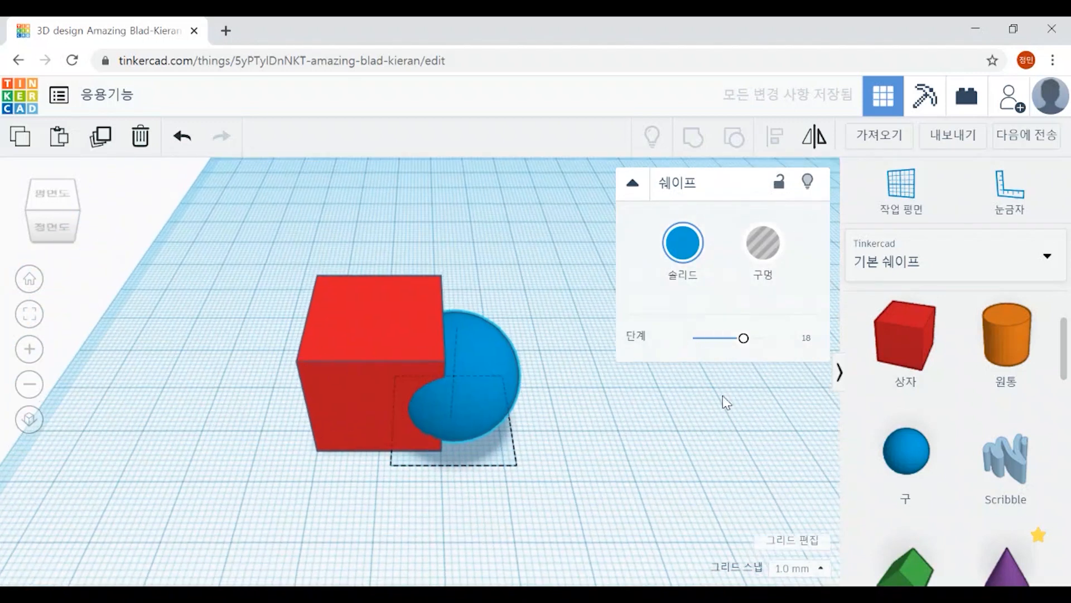
pyautogui.click(599, 470)
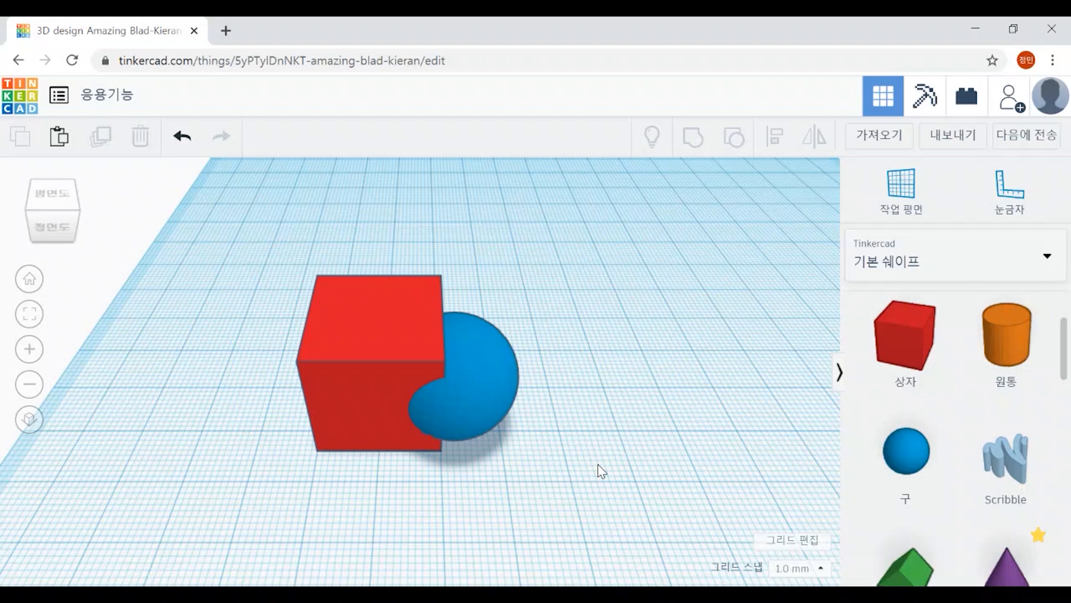
# Select the red box and the blue sphere individually to examine them as separate shapes.
pyautogui.click(330, 326)
pyautogui.click(462, 361)
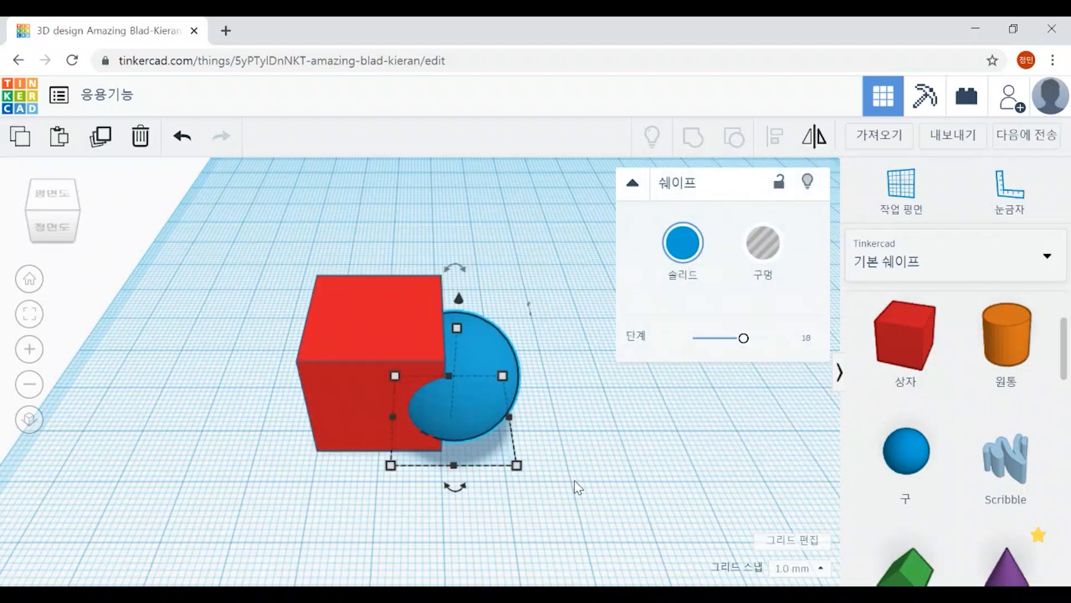
pyautogui.click(641, 516)
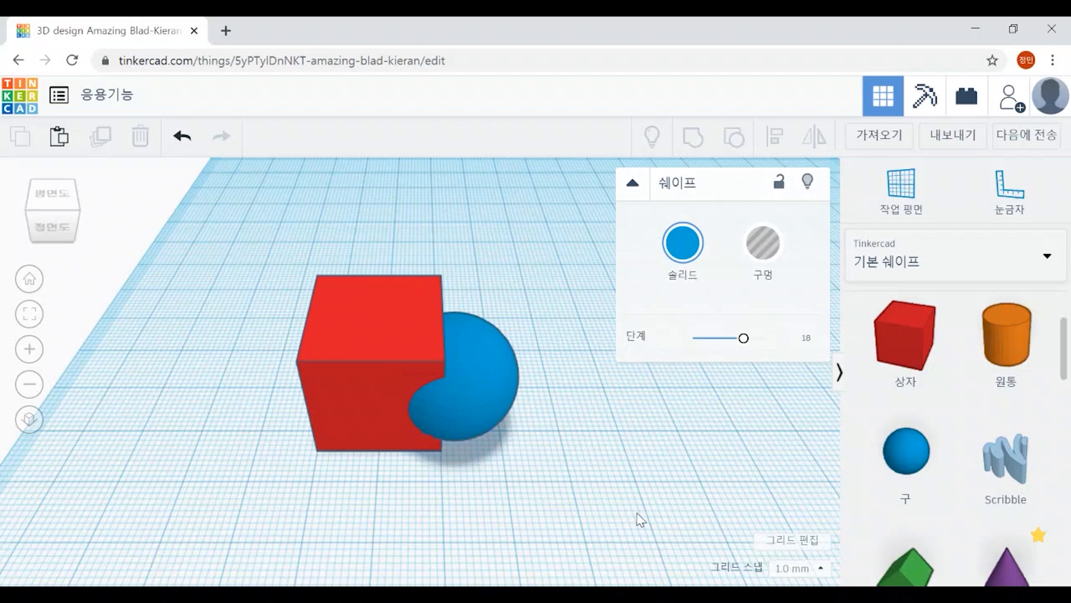
pyautogui.click(359, 310)
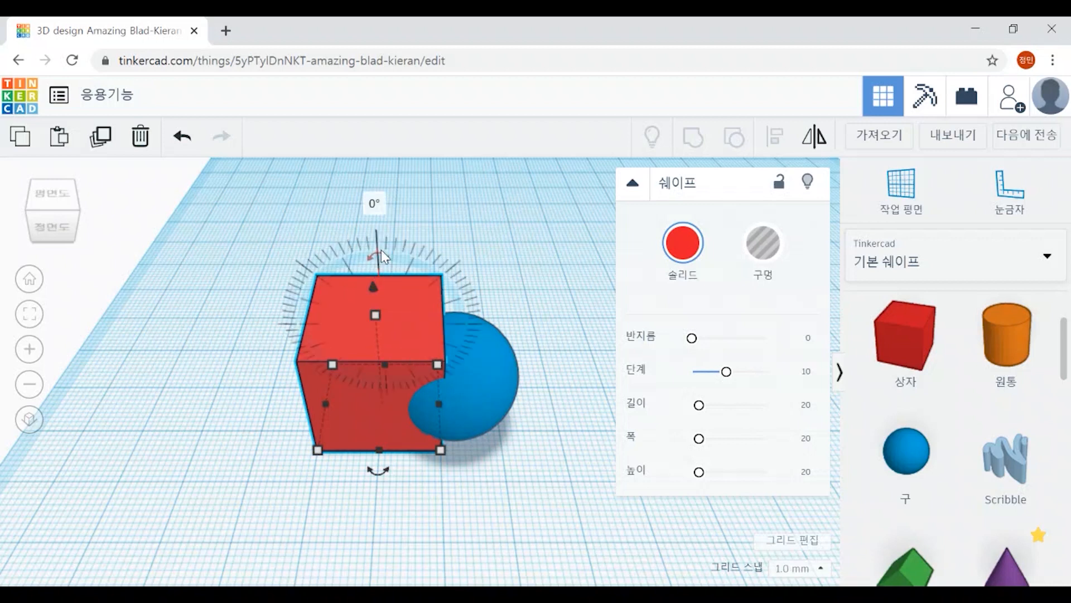
pyautogui.click(508, 517)
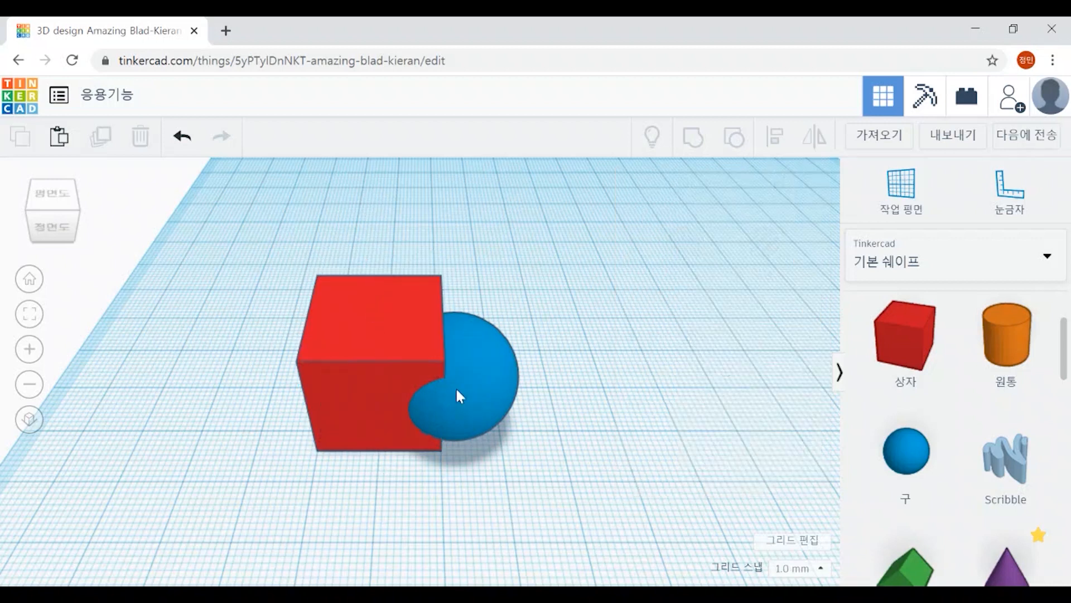
pyautogui.click(455, 387)
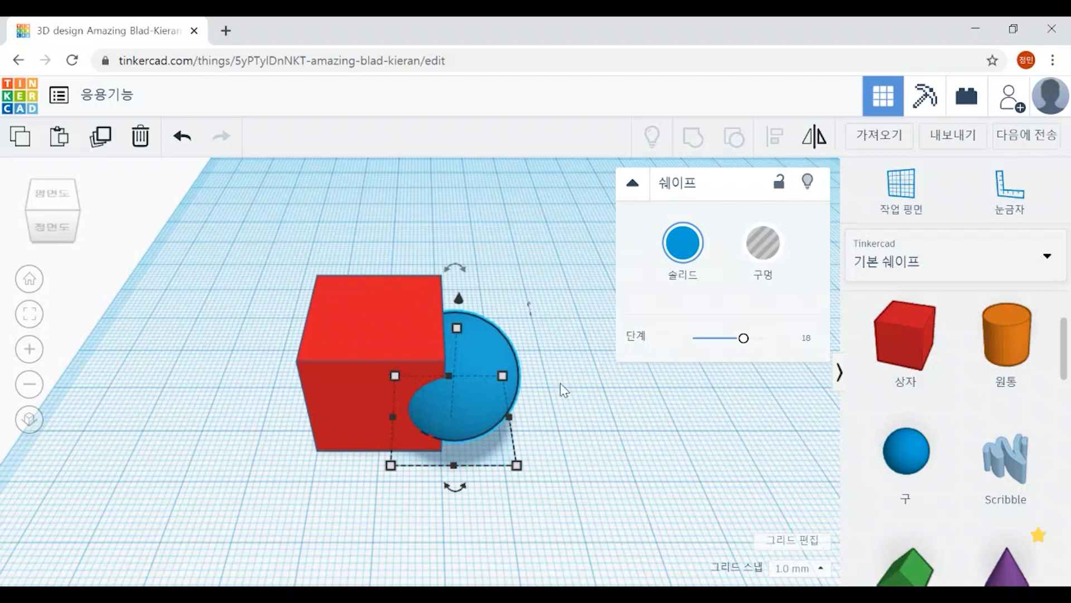
# Raise the blue sphere slightly and set its height to 20 mm.
pyautogui.moveTo(458, 300); pyautogui.dragTo(503, 335)
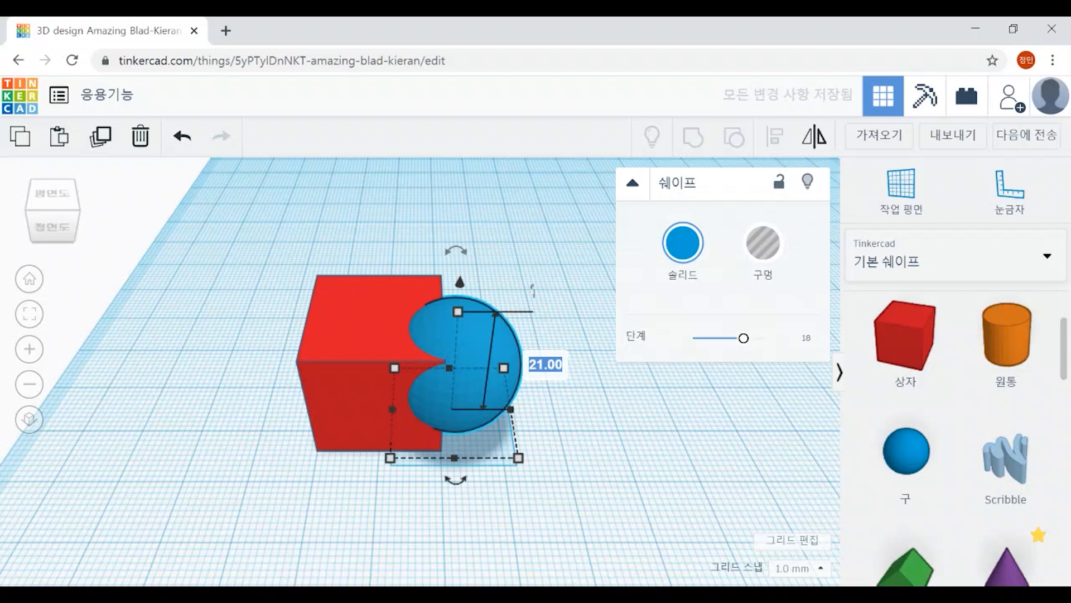
pyautogui.write('20')
pyautogui.press('Return')
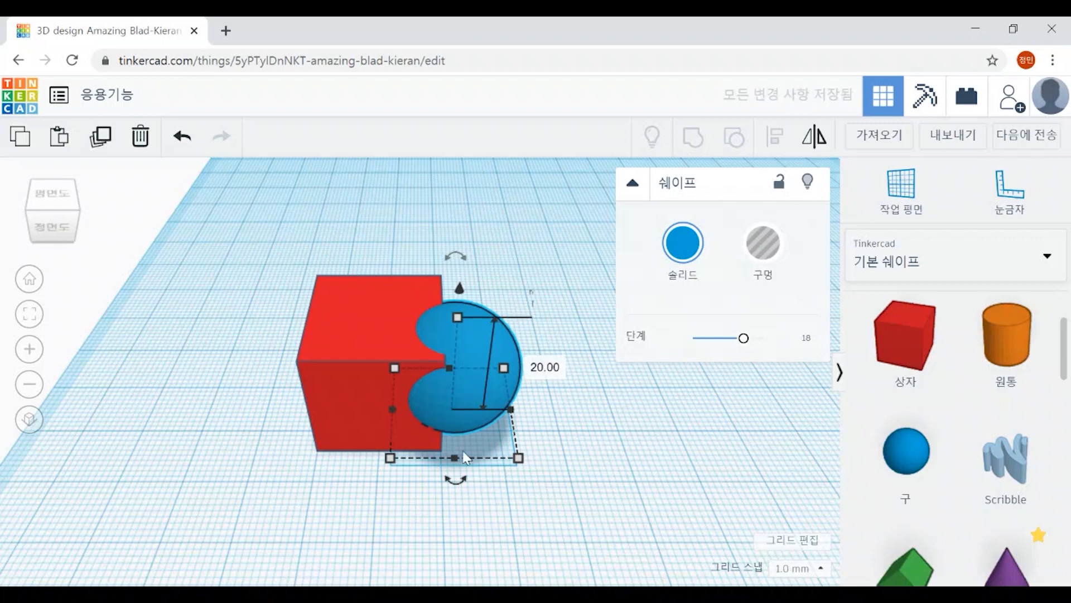
pyautogui.click(468, 303)
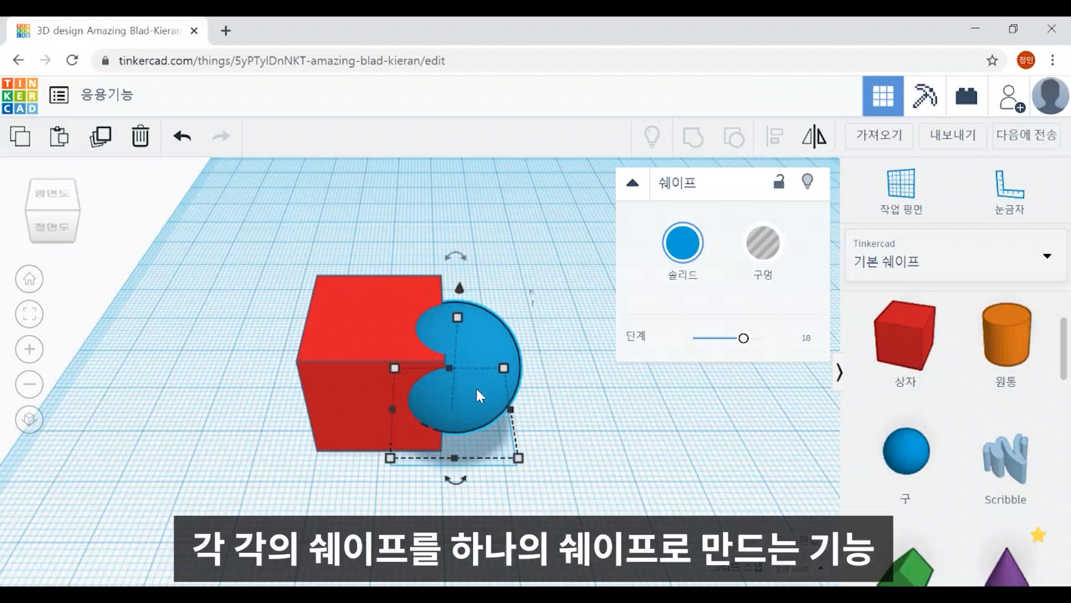
# Select the box and sphere together, deselect them, and select each shape individually to compare.
pyautogui.moveTo(618, 465); pyautogui.dragTo(257, 207)
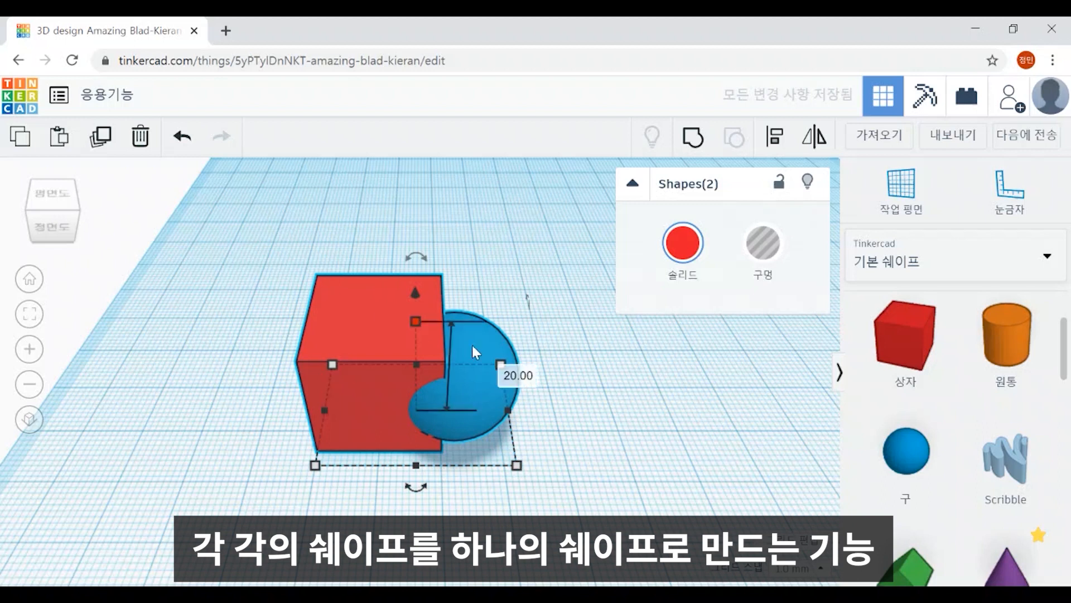
pyautogui.click(649, 475)
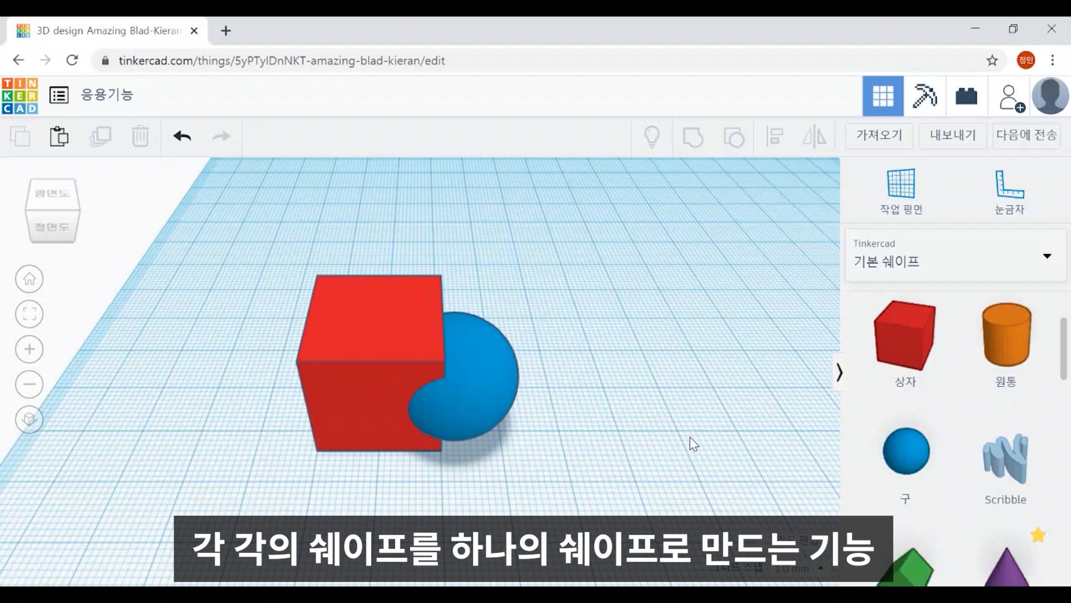
pyautogui.click(349, 414)
pyautogui.click(488, 403)
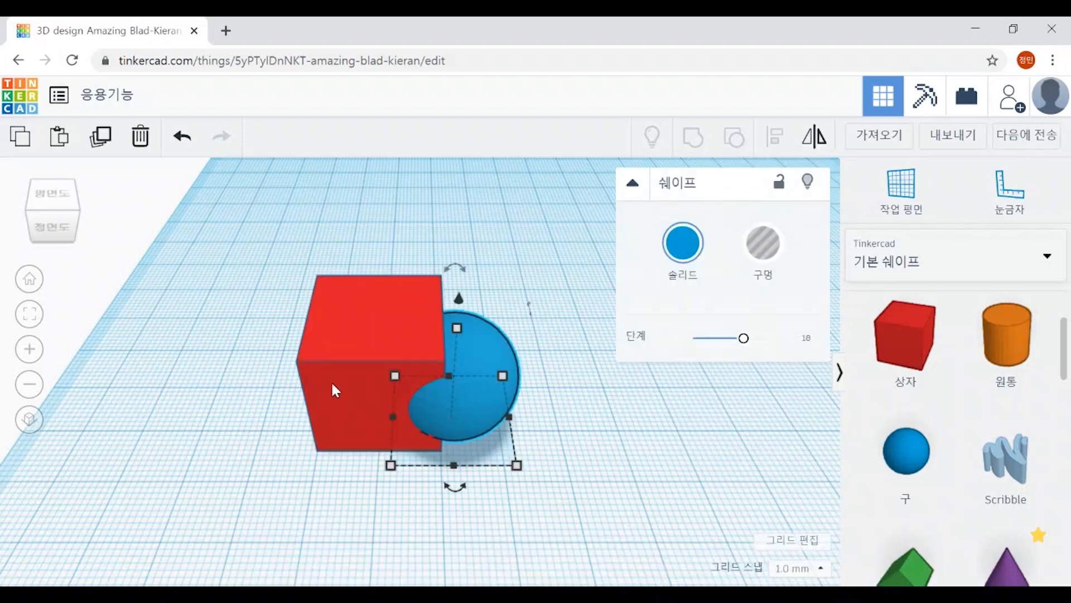
# Move the red box slightly forward on its own, select the sphere and box separately, and deselect.
pyautogui.moveTo(332, 384); pyautogui.dragTo(330, 393)
pyautogui.click(497, 412)
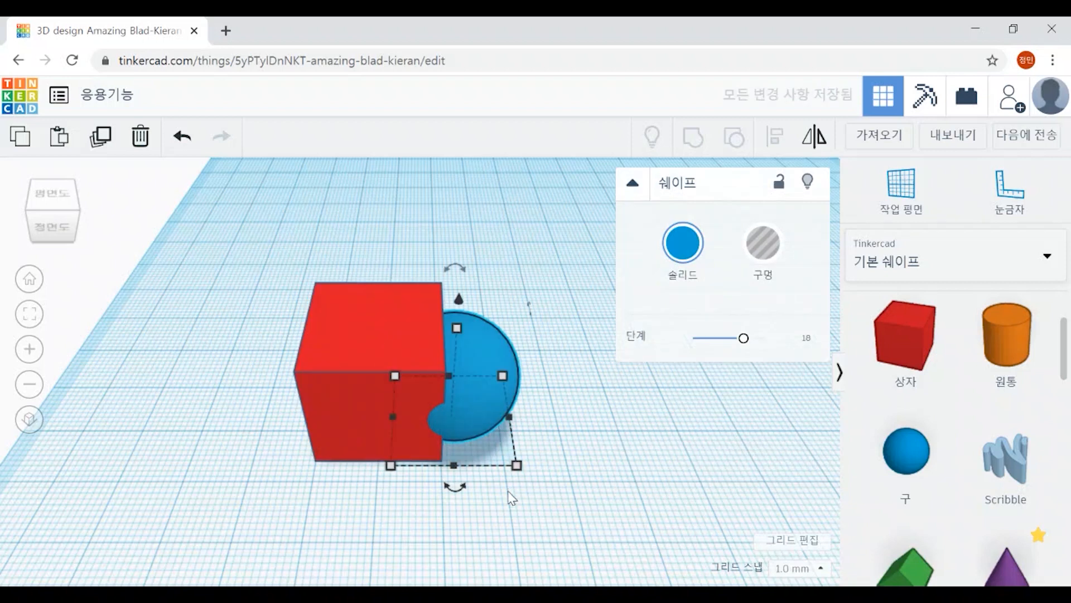
pyautogui.click(329, 402)
pyautogui.click(498, 413)
pyautogui.click(584, 531)
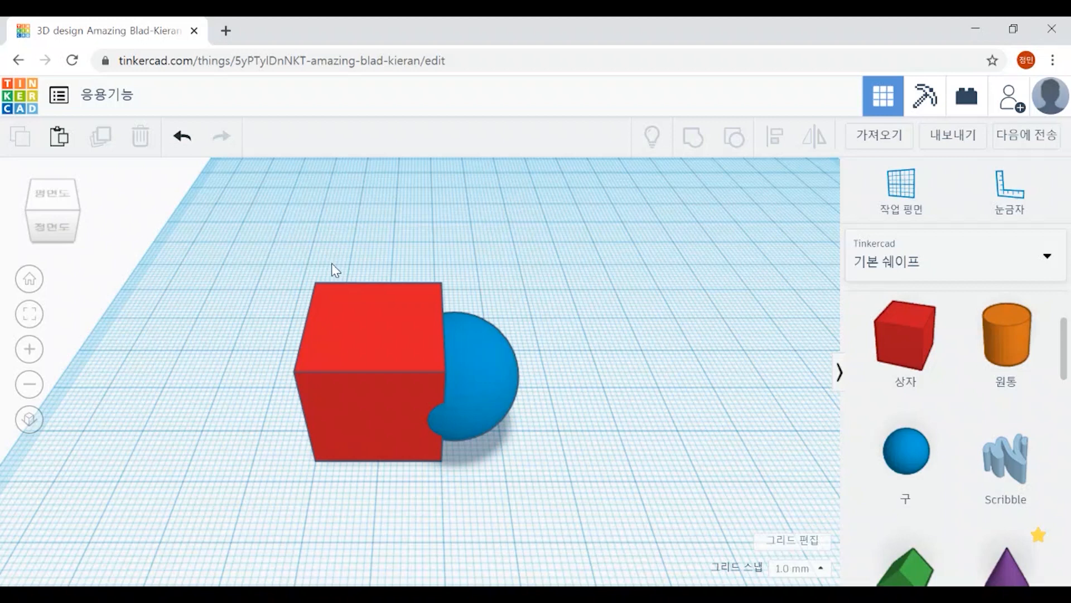
# Select the red box and blue sphere together and group them into one shape.
pyautogui.moveTo(280, 254); pyautogui.dragTo(572, 502)
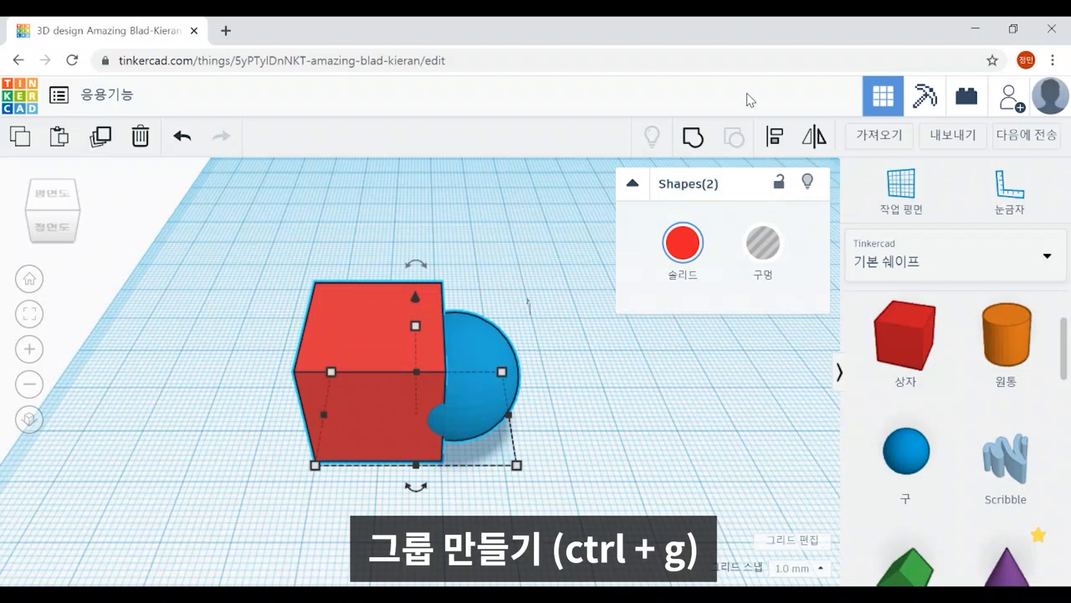
pyautogui.click(693, 145)
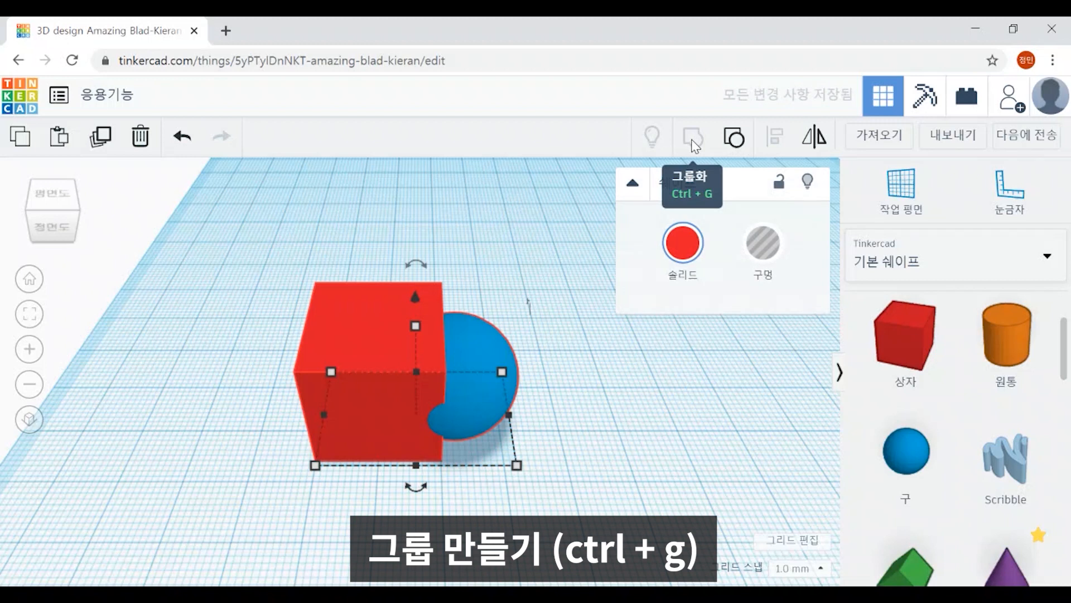
pyautogui.scroll(3, 648, 445)
pyautogui.scroll(-3, 657, 456)
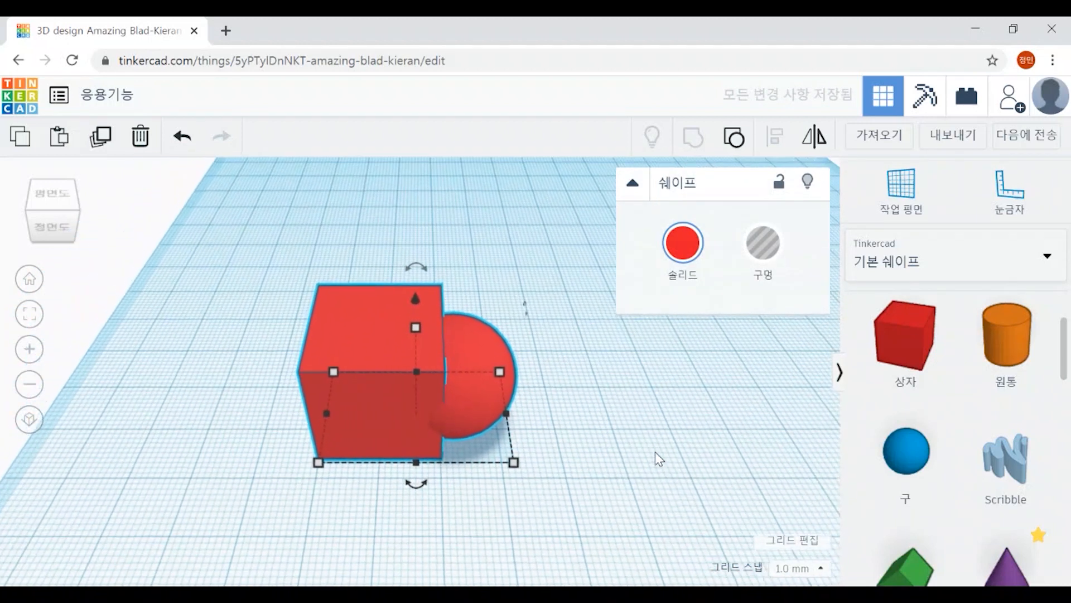
# Move the grouped shape slightly back and to the right as one object, and deselect it.
pyautogui.scroll(2, 657, 456)
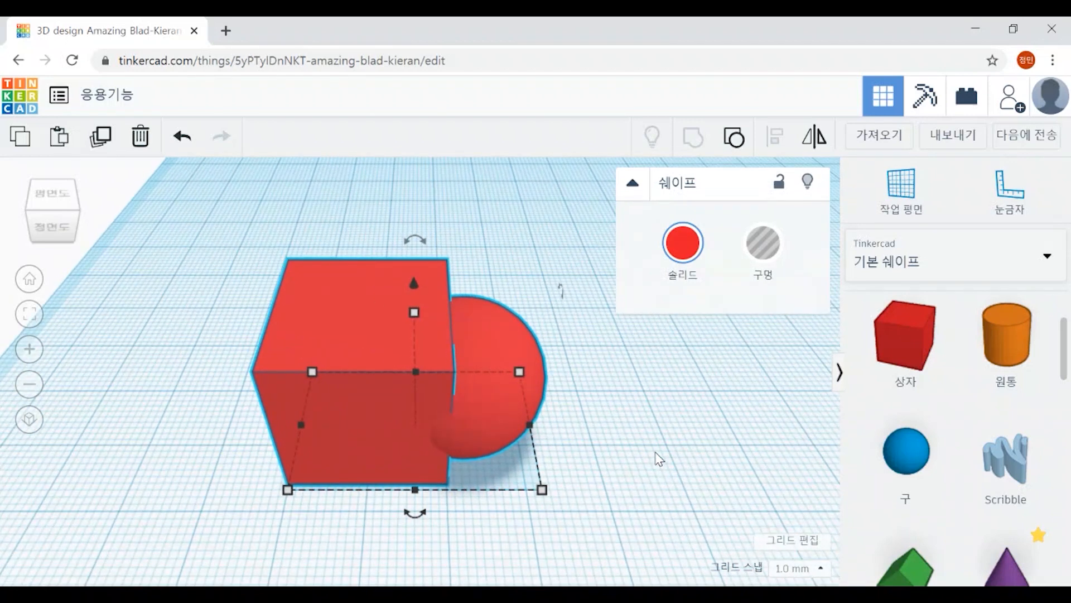
pyautogui.moveTo(423, 415); pyautogui.dragTo(444, 377)
pyautogui.click(639, 444)
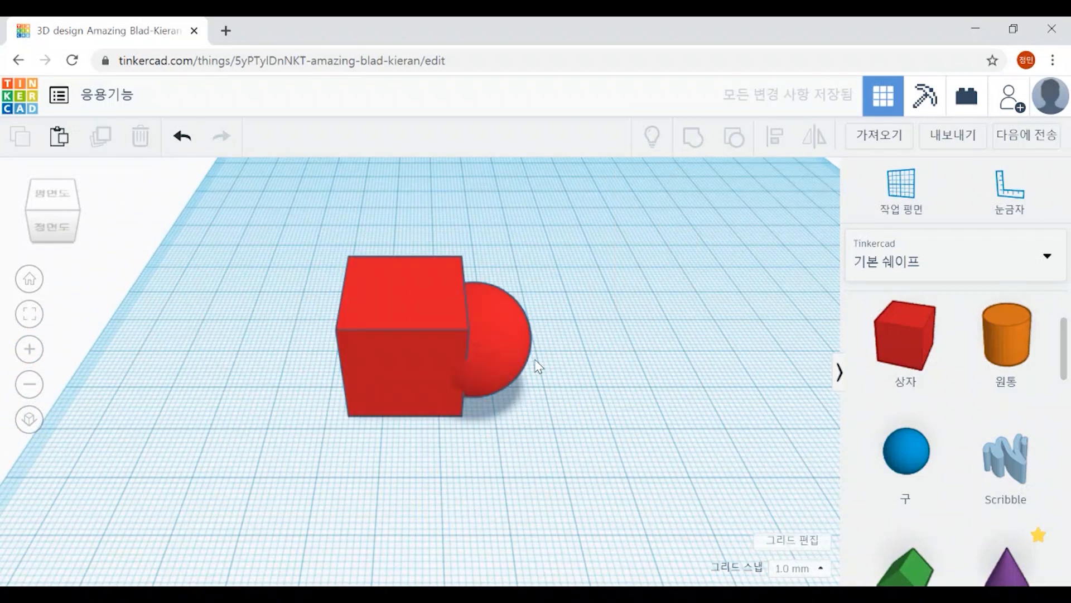
# Select and deselect the grouped shape repeatedly from its box and sphere parts to examine its selection behavior and single color.
pyautogui.click(507, 357)
pyautogui.press('f')
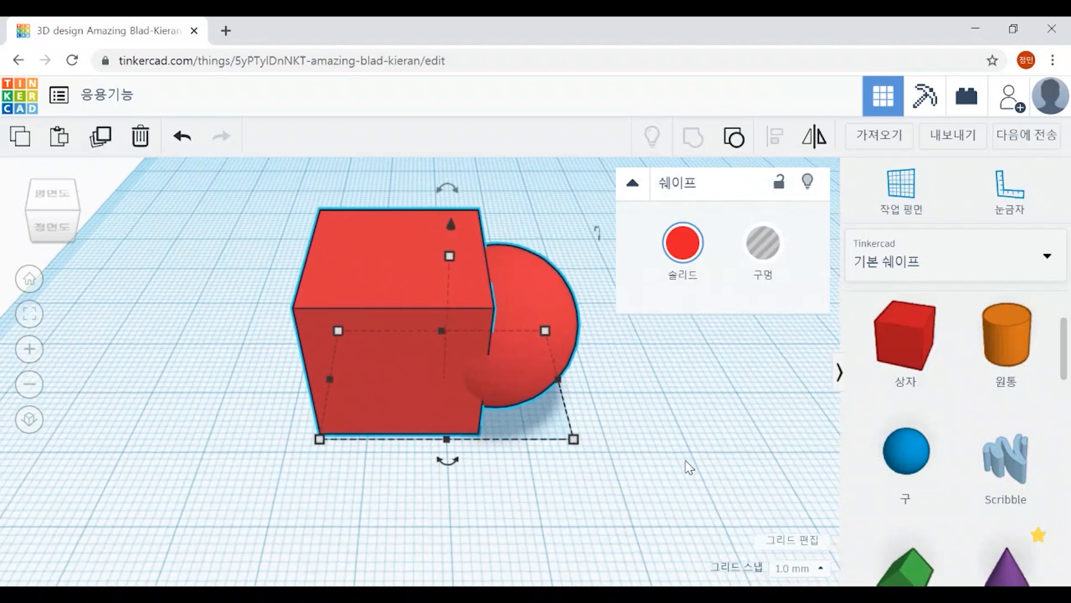
pyautogui.scroll(-3, 700, 455)
pyautogui.click(606, 418)
pyautogui.click(406, 342)
pyautogui.click(558, 359)
pyautogui.click(506, 380)
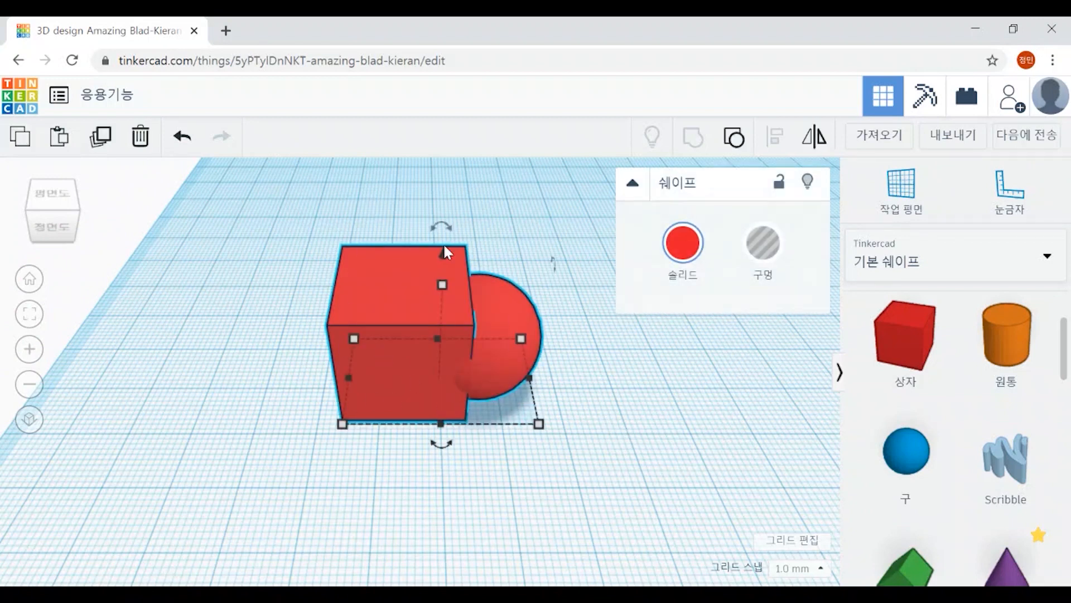
pyautogui.click(651, 392)
pyautogui.click(510, 331)
pyautogui.click(651, 469)
pyautogui.click(513, 332)
pyautogui.click(646, 476)
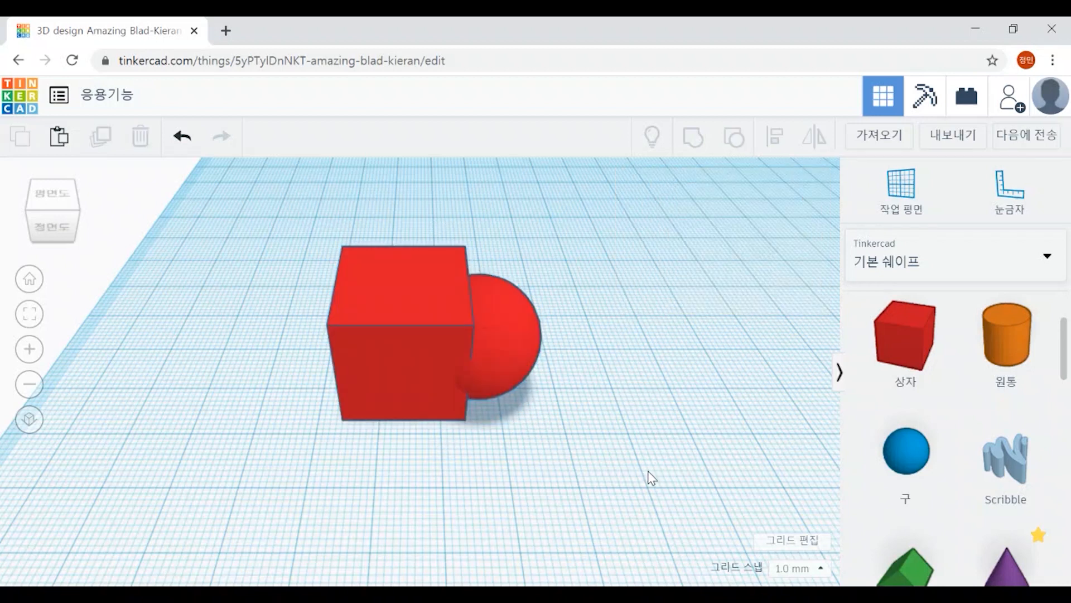
pyautogui.click(500, 349)
pyautogui.click(595, 387)
pyautogui.click(410, 283)
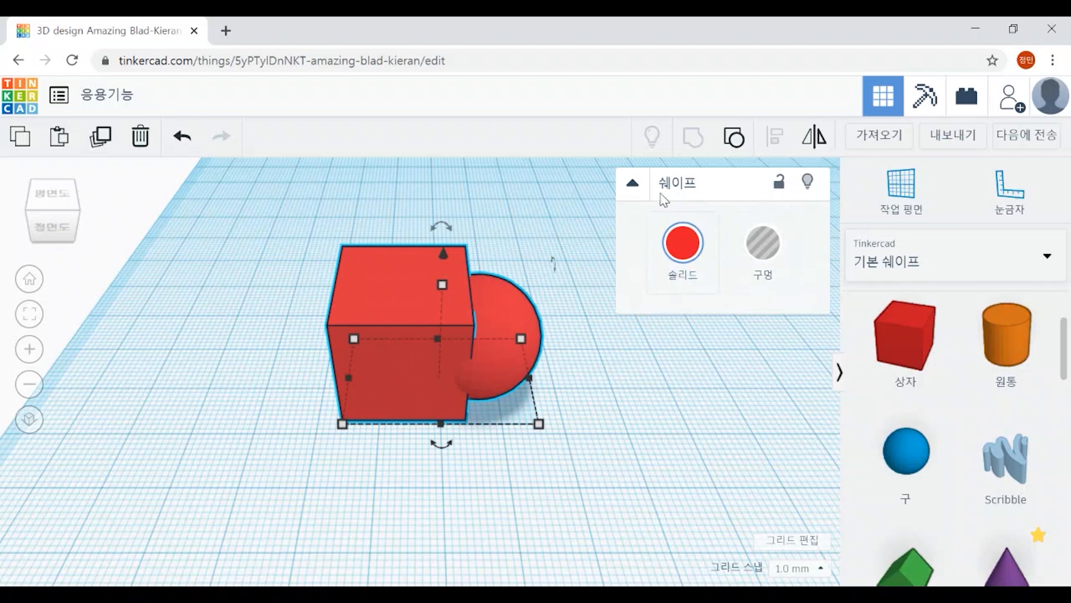
pyautogui.click(646, 443)
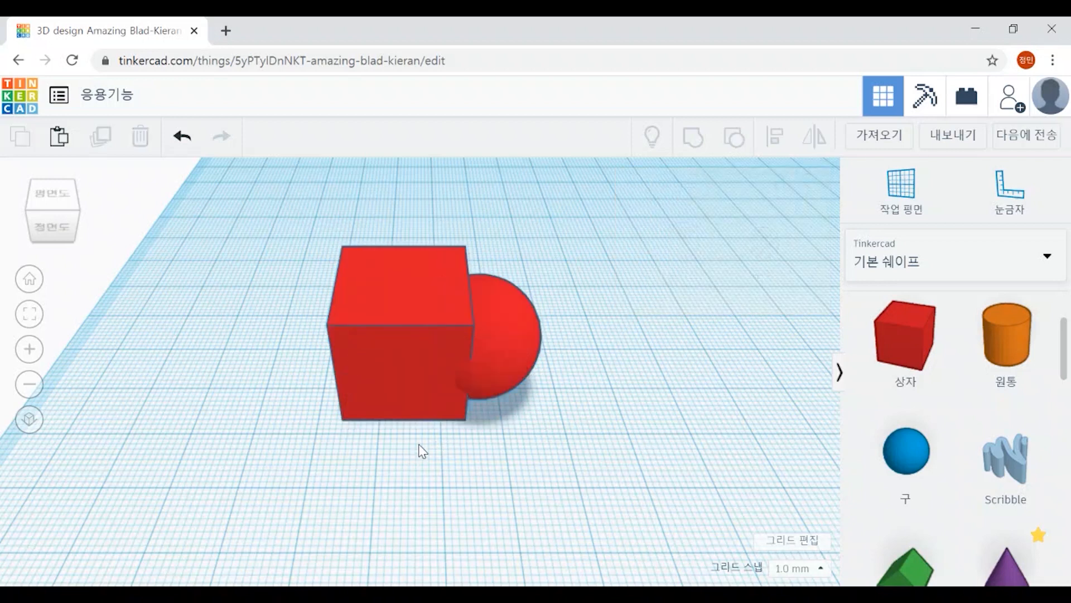
# Enable the multicolor option (여러 색) in the solid color settings of the grouped shape.
pyautogui.click(386, 343)
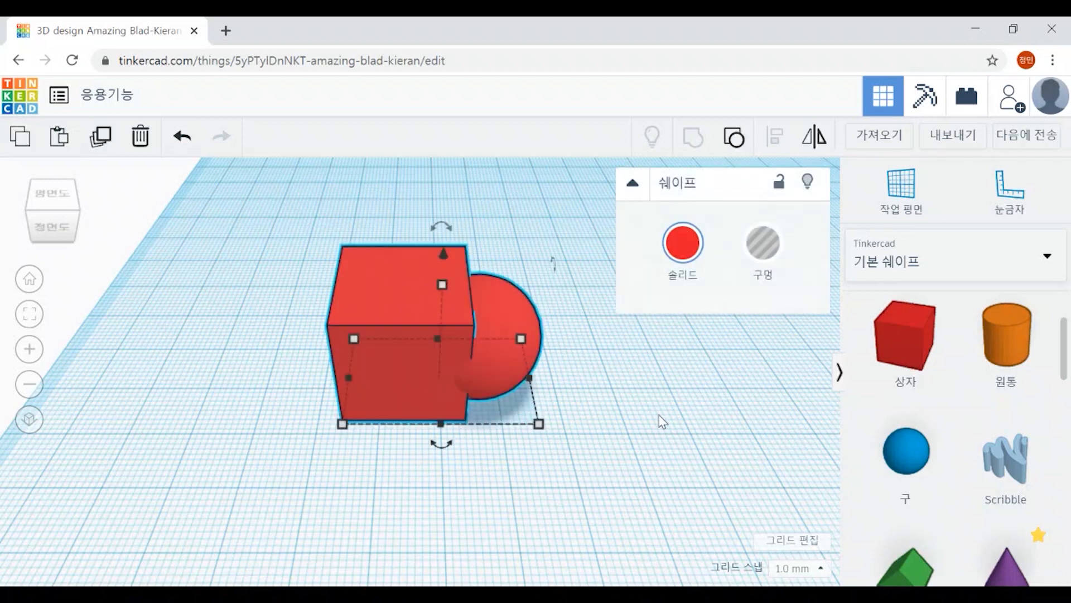
pyautogui.click(681, 247)
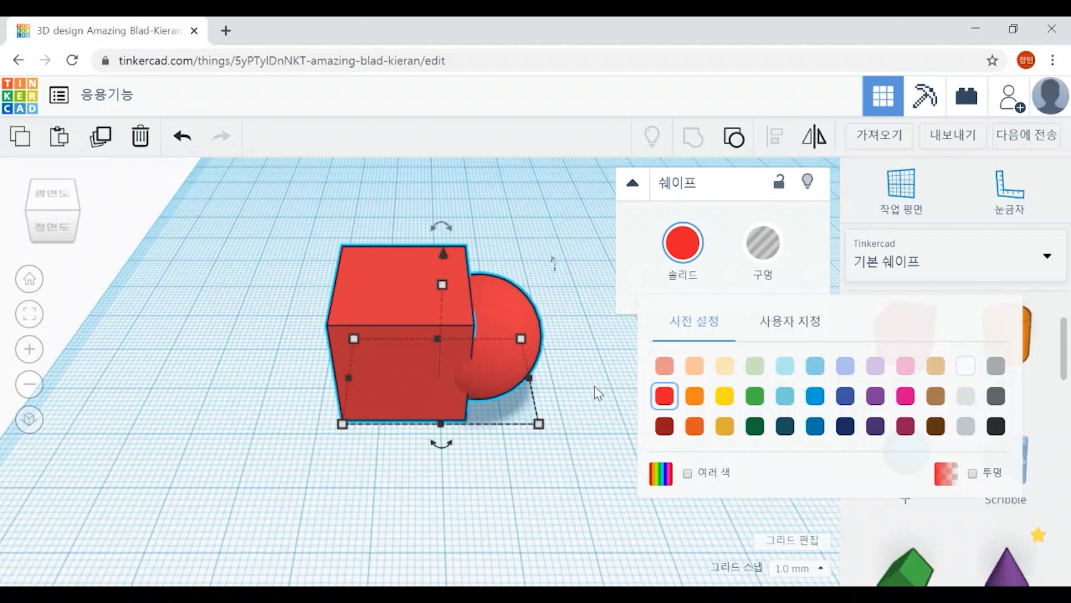
pyautogui.click(688, 474)
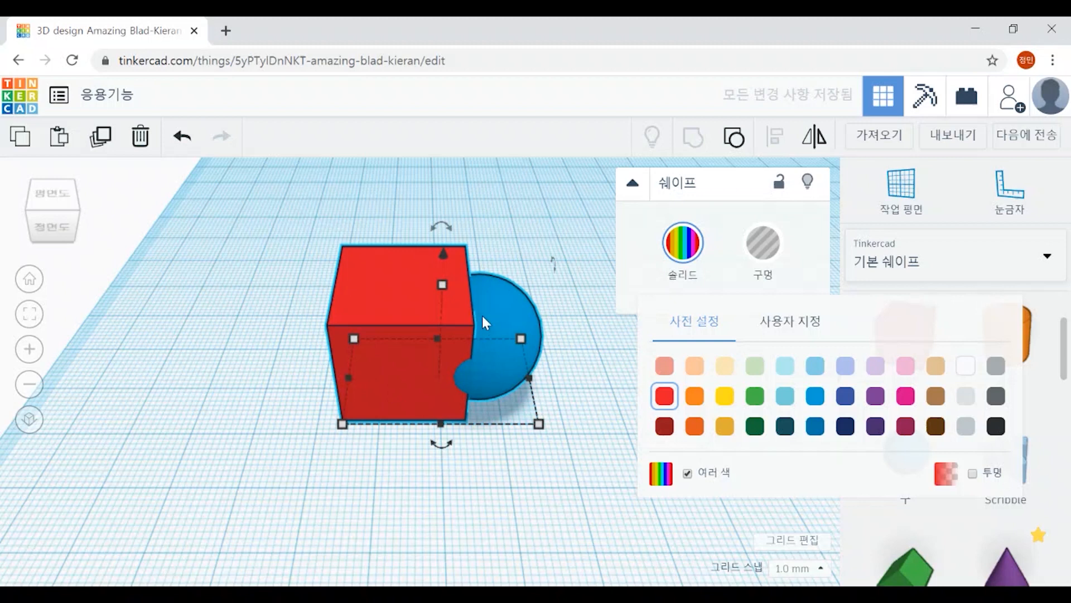
# Move the multicolor grouped shape slightly back, ungroup it into the red box and blue sphere, and deselect them.
pyautogui.click(590, 424)
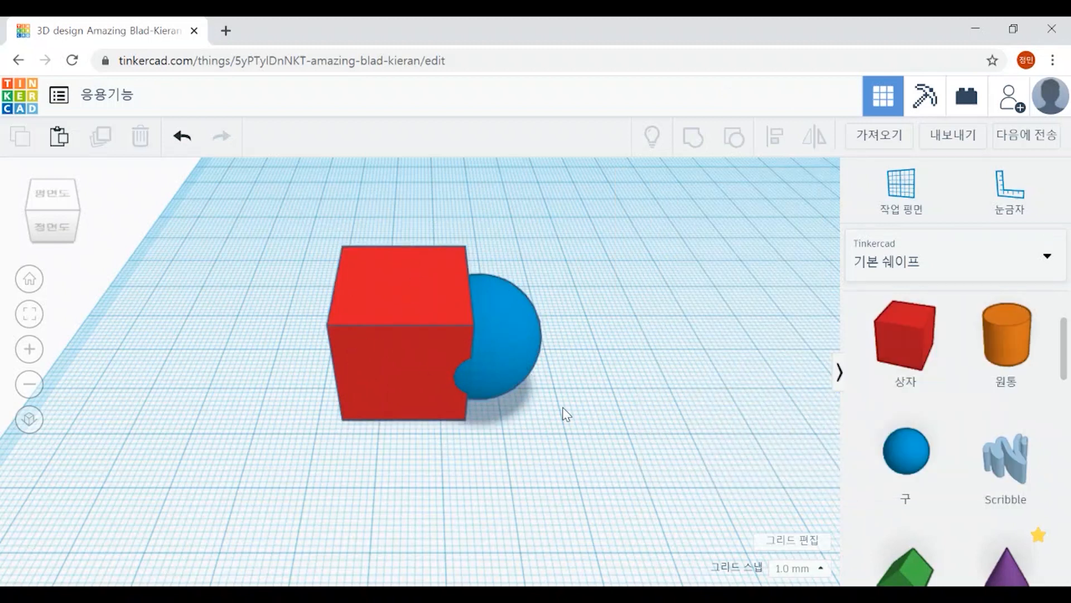
pyautogui.moveTo(447, 346); pyautogui.dragTo(504, 282)
pyautogui.moveTo(589, 403); pyautogui.dragTo(297, 180)
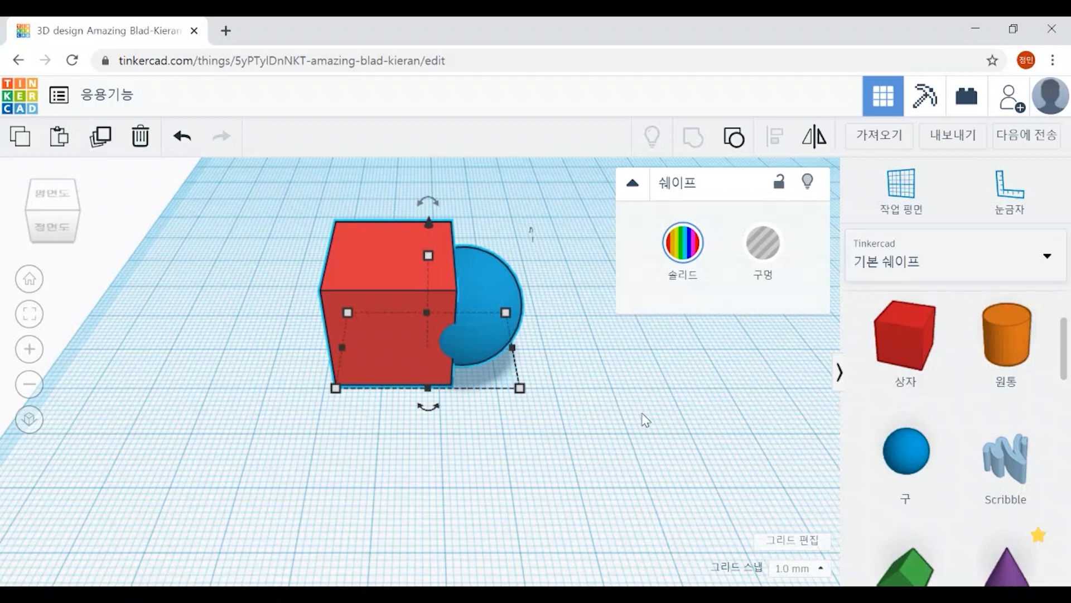
pyautogui.click(737, 146)
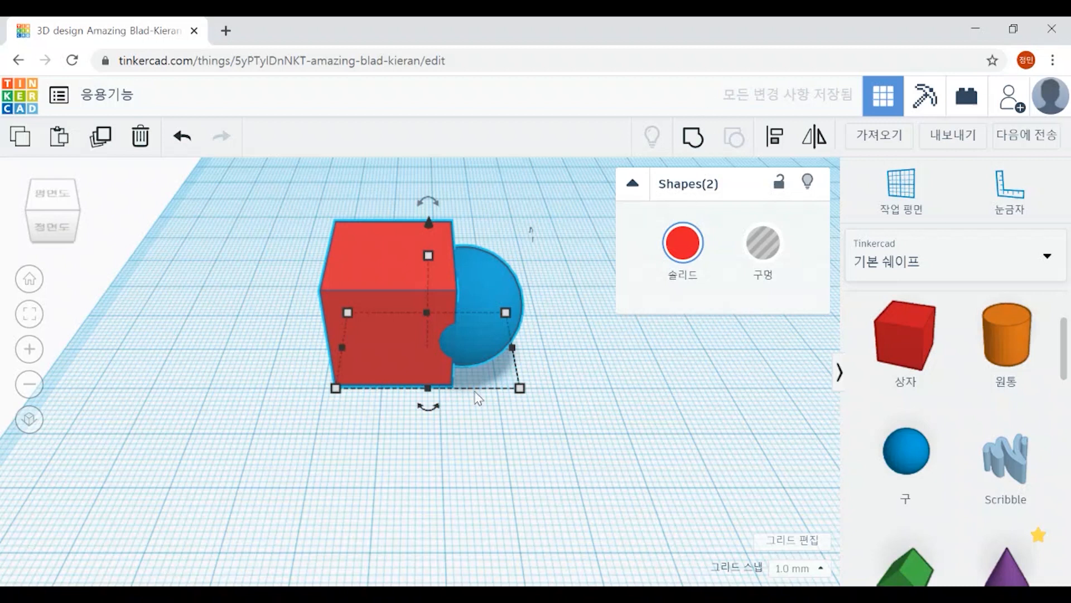
pyautogui.click(728, 415)
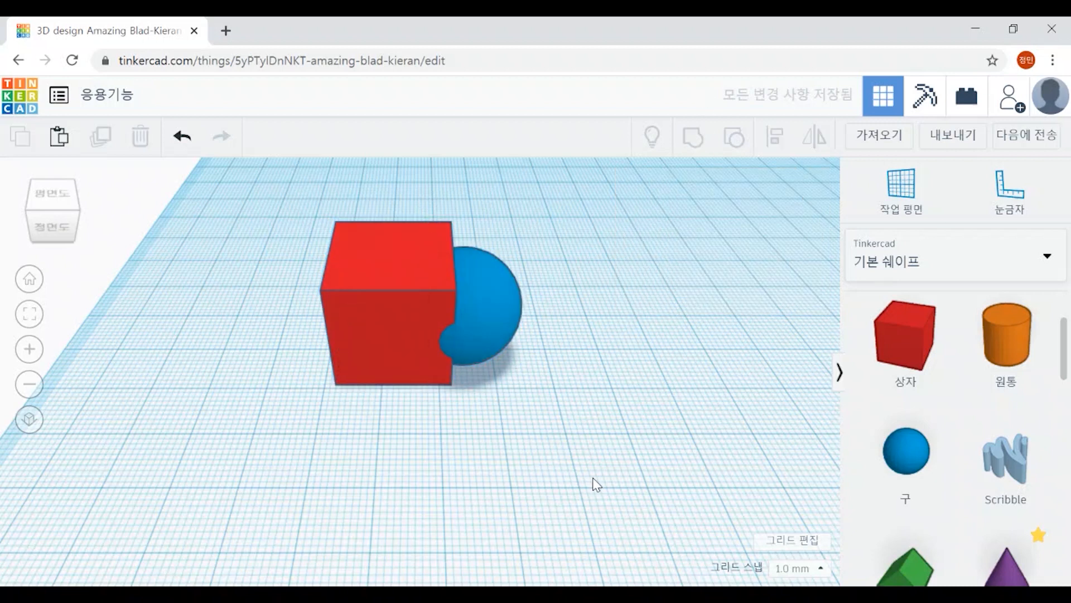
# Reposition the red box and blue sphere individually while keeping them overlapping, select both, and group them into one shape.
pyautogui.moveTo(357, 304); pyautogui.dragTo(334, 262)
pyautogui.moveTo(512, 290); pyautogui.dragTo(480, 304)
pyautogui.moveTo(342, 277); pyautogui.dragTo(414, 313)
pyautogui.moveTo(225, 165); pyautogui.dragTo(641, 449)
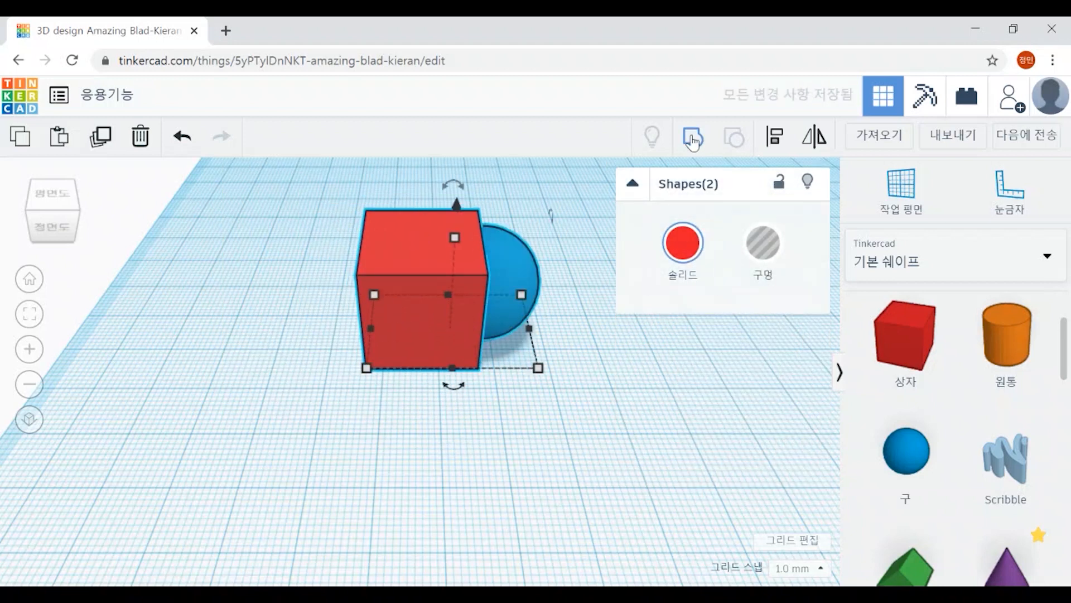
pyautogui.click(692, 138)
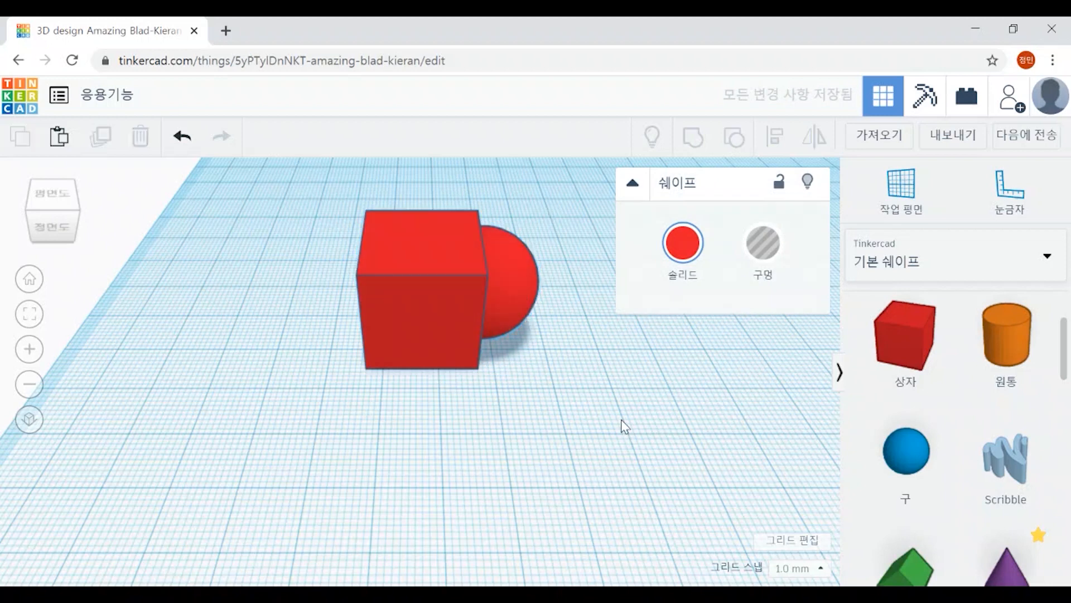
pyautogui.click(625, 429)
# Ungroup the shape, move the red box and blue sphere apart individually, and select and deselect both together.
pyautogui.click(457, 225)
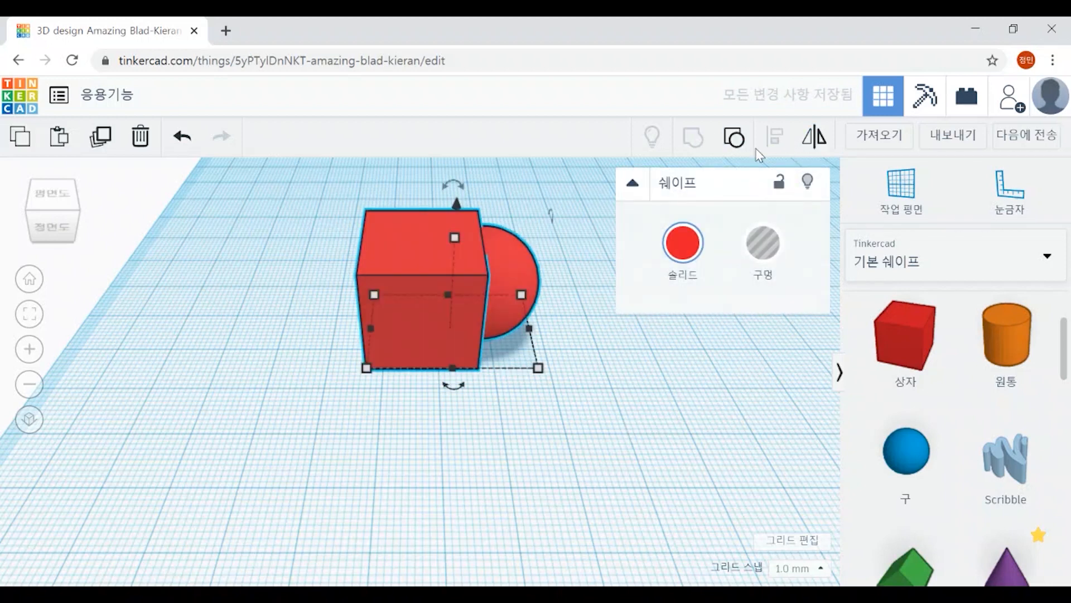
pyautogui.click(734, 136)
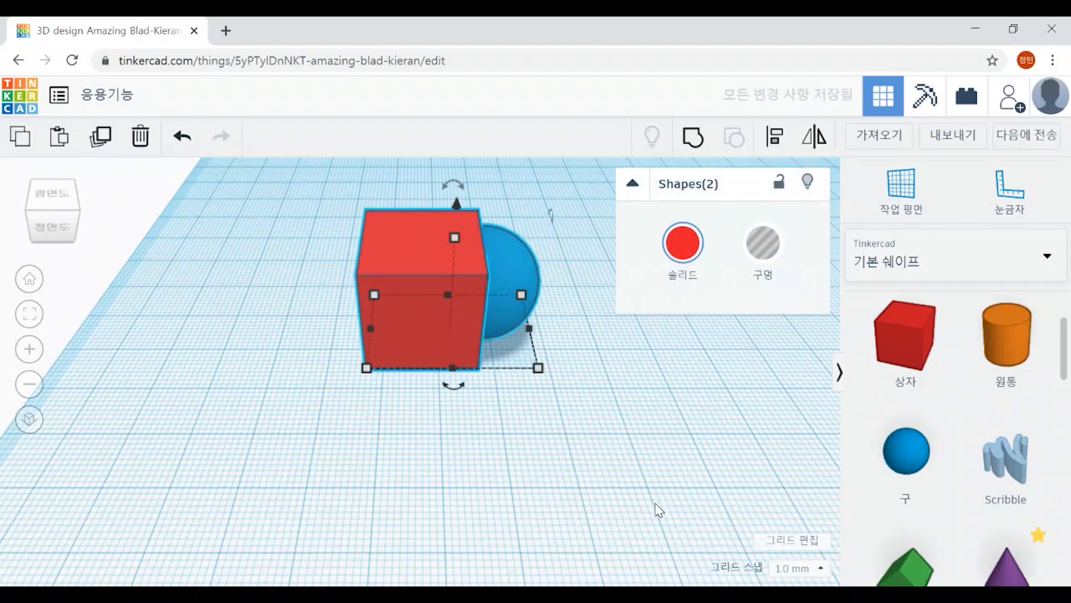
pyautogui.click(656, 504)
pyautogui.moveTo(526, 315); pyautogui.dragTo(583, 377)
pyautogui.moveTo(440, 313); pyautogui.dragTo(342, 385)
pyautogui.moveTo(549, 371); pyautogui.dragTo(484, 366)
pyautogui.moveTo(184, 229); pyautogui.dragTo(603, 514)
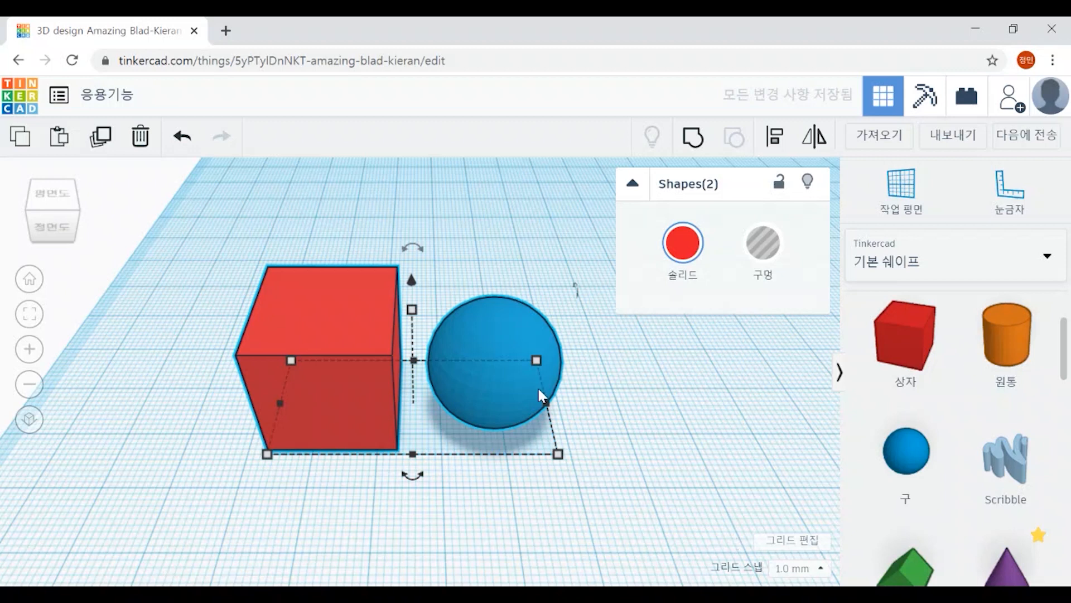
pyautogui.click(690, 490)
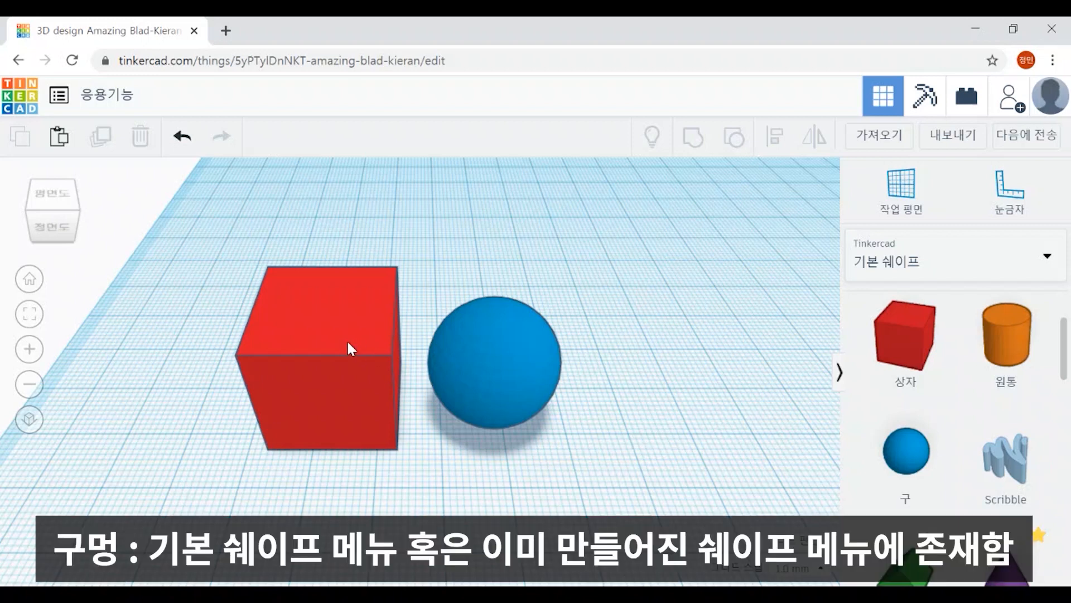
# Delete the red box and the blue sphere from the workplane.
pyautogui.click(346, 340)
pyautogui.press('Delete')
pyautogui.click(450, 335)
pyautogui.press('Delete')
pyautogui.scroll(-3, 680, 437)
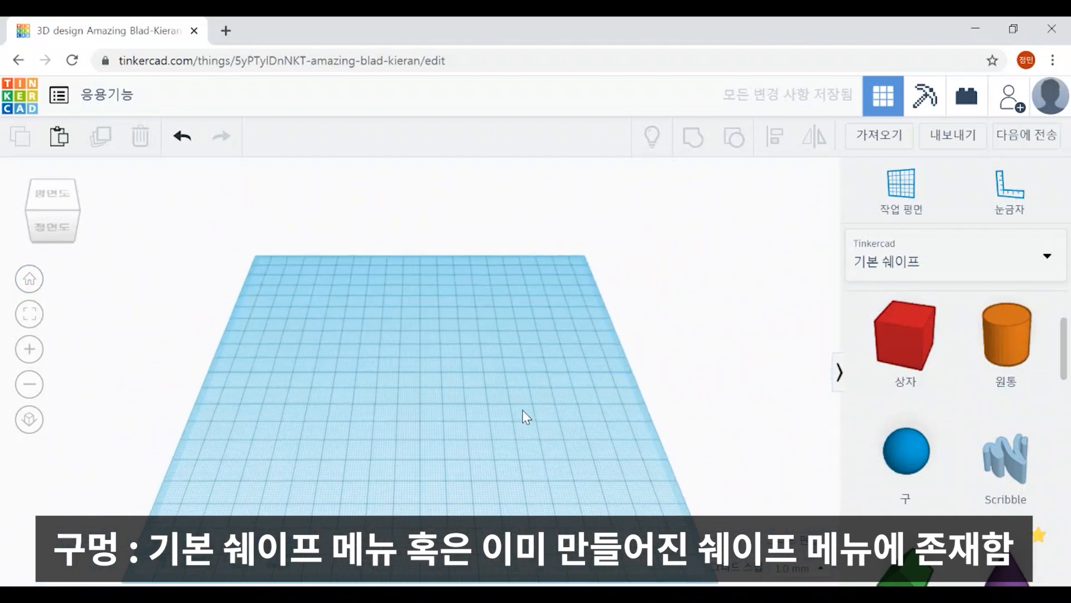
pyautogui.moveTo(522, 410); pyautogui.dragTo(581, 390, button='right')
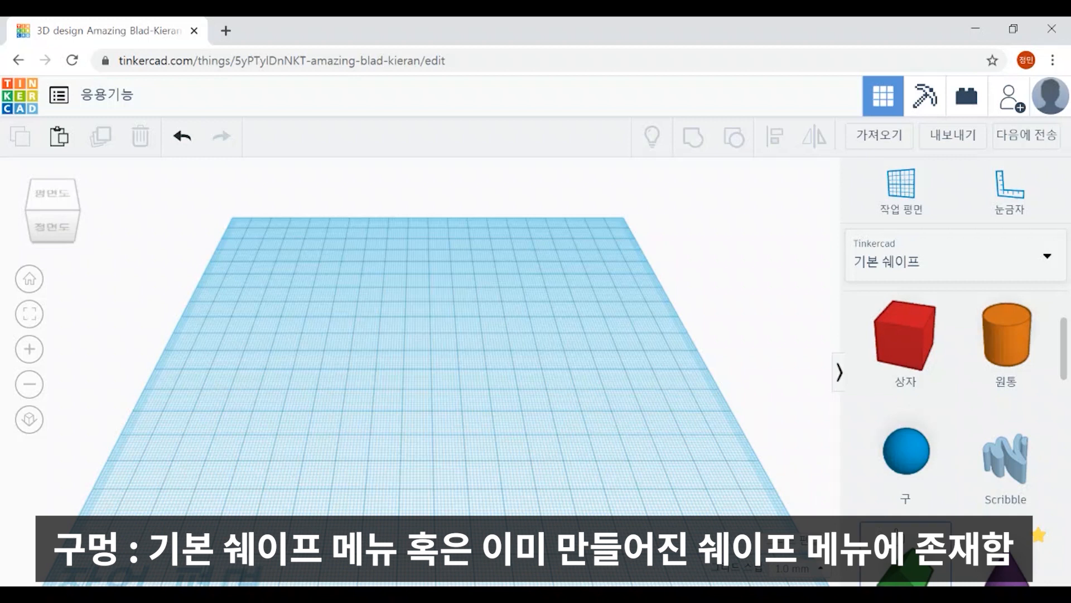
# Place a solid red box (상자) on the workplane and turn it into a hole (구멍).
pyautogui.moveTo(910, 355); pyautogui.dragTo(371, 389)
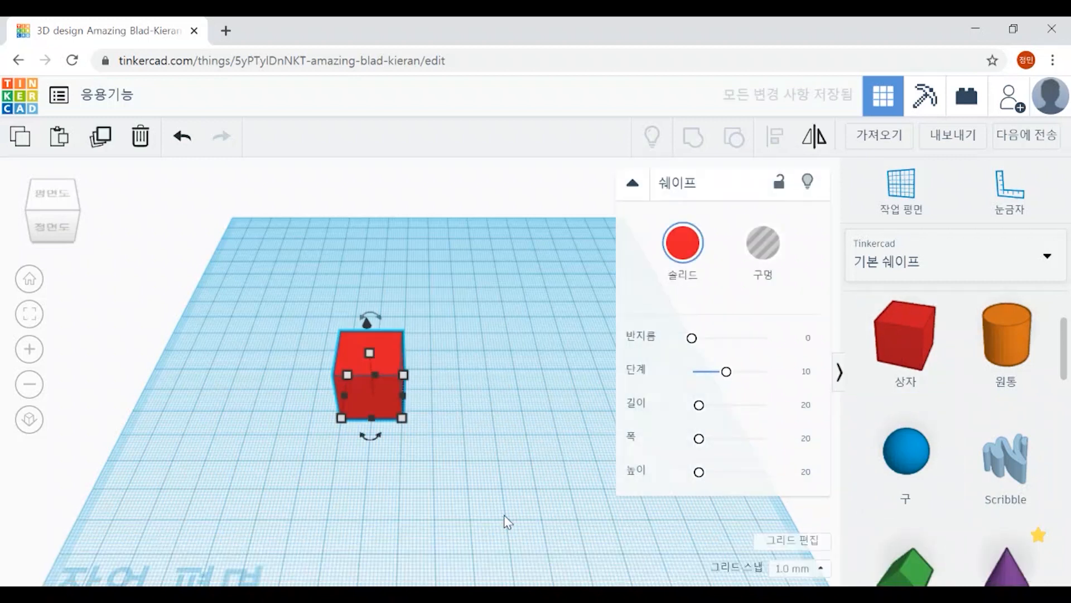
pyautogui.scroll(2, 938, 458)
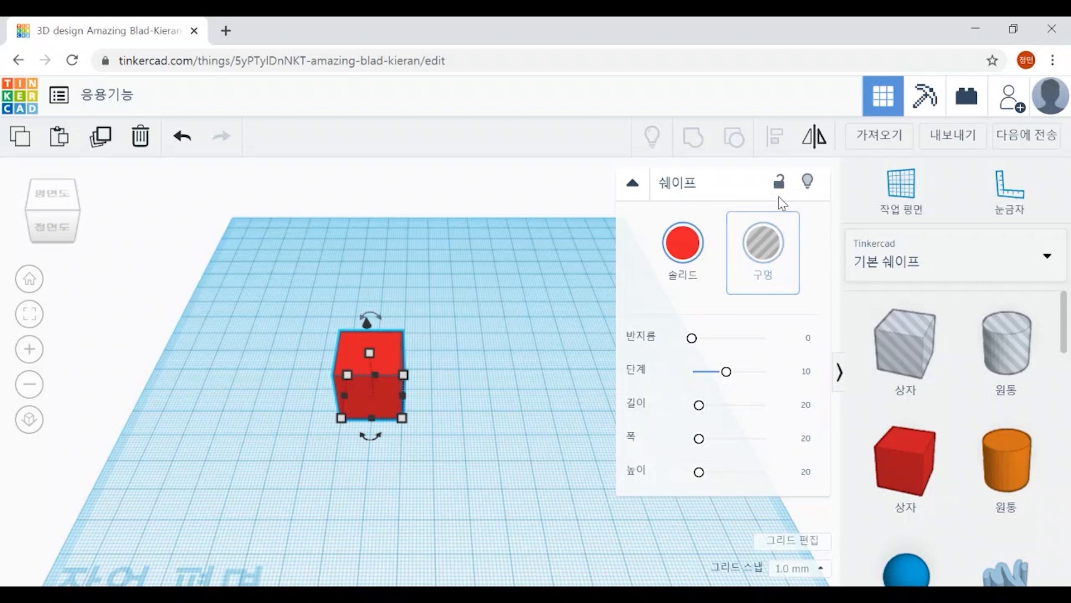
pyautogui.click(759, 271)
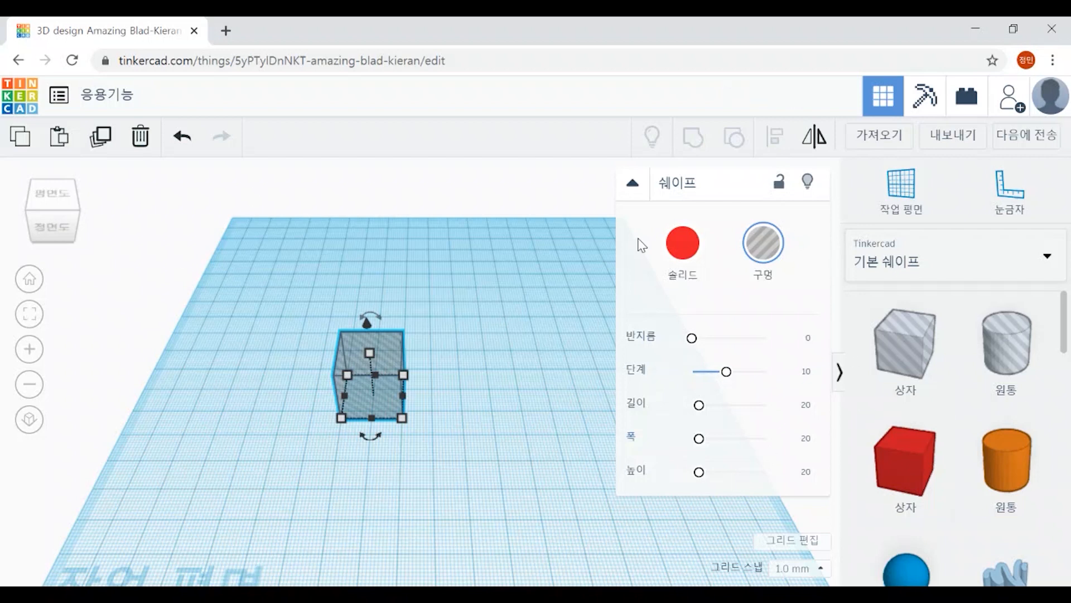
# Switch the box repeatedly between solid (솔리드) and hole (구멍), leave it solid red, and deselect it.
pyautogui.click(678, 261)
pyautogui.click(776, 254)
pyautogui.click(681, 266)
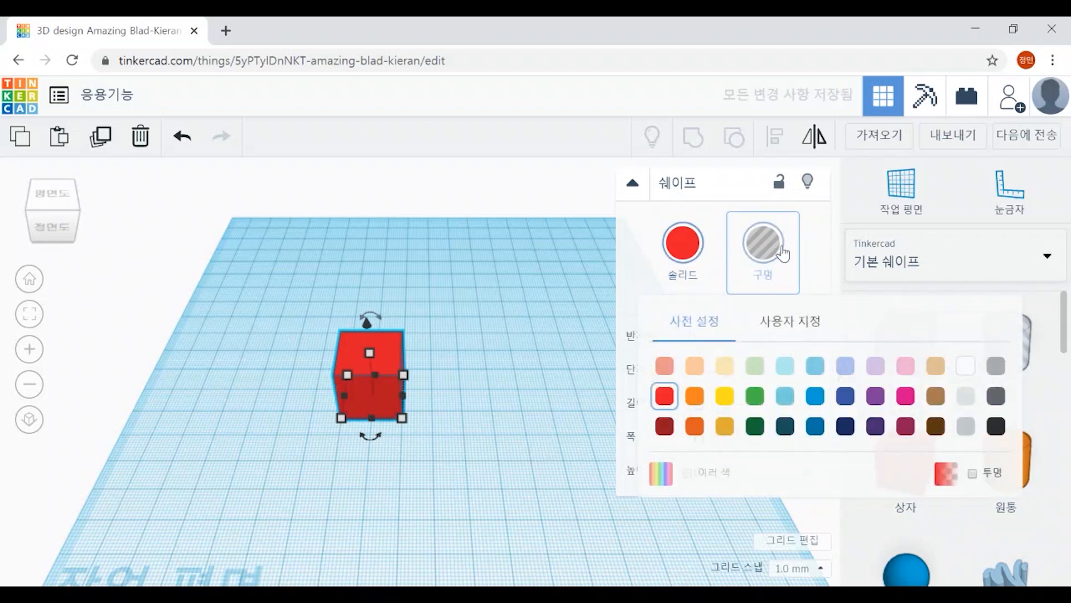
pyautogui.click(761, 241)
pyautogui.click(688, 270)
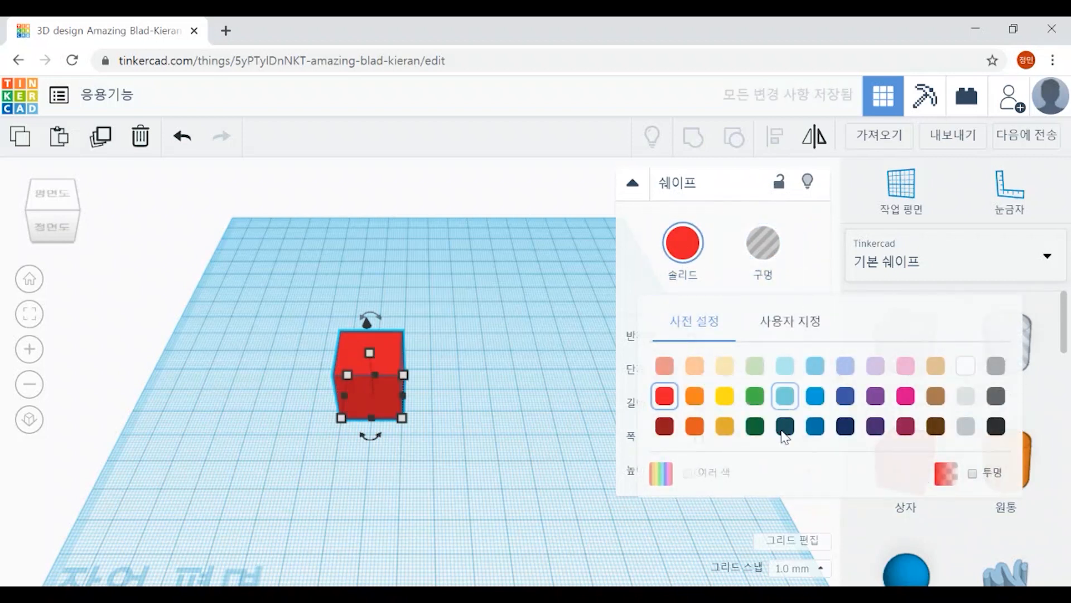
pyautogui.click(555, 354)
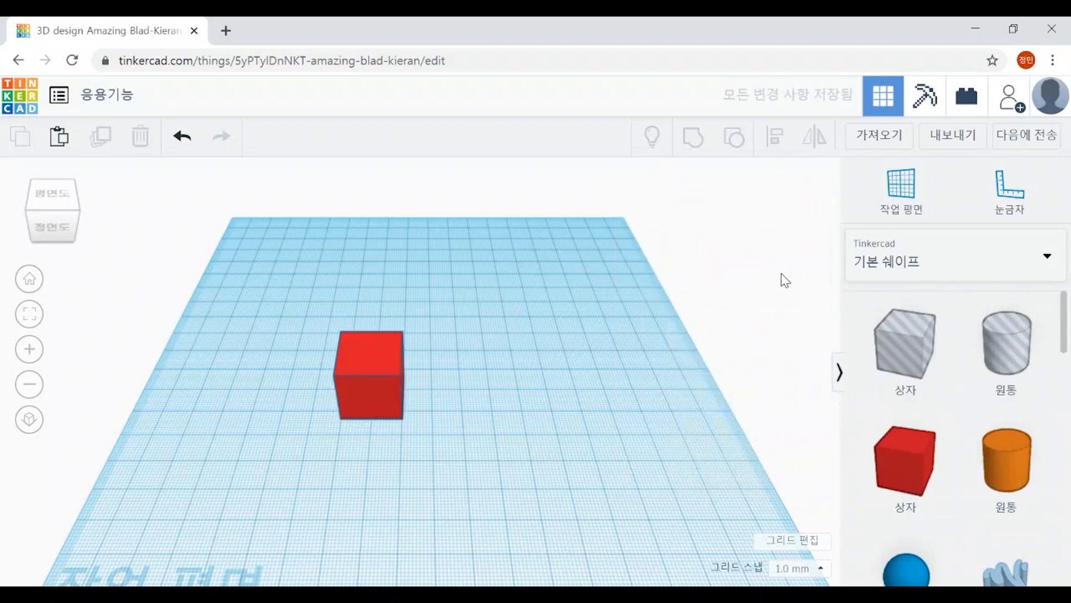
pyautogui.click(385, 394)
pyautogui.click(459, 499)
# Place a ready-made hole cylinder (원통) and a hole box (상자) beside the red box on the workplane.
pyautogui.scroll(2, 463, 501)
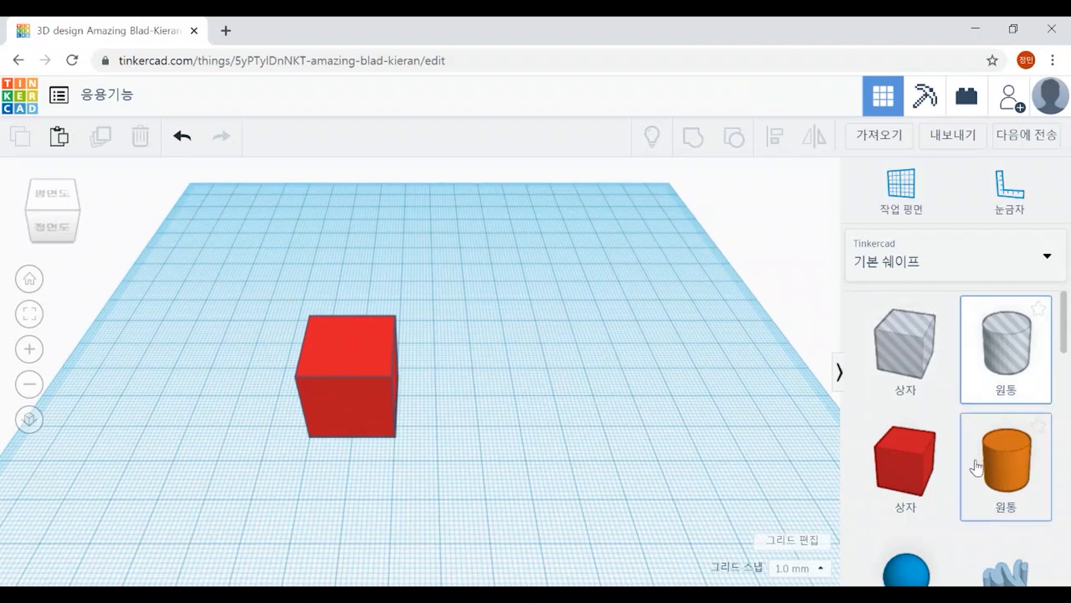
pyautogui.moveTo(1007, 343); pyautogui.dragTo(463, 343)
pyautogui.moveTo(901, 351); pyautogui.dragTo(580, 351)
pyautogui.moveTo(336, 439); pyautogui.dragTo(215, 444, button='middle')
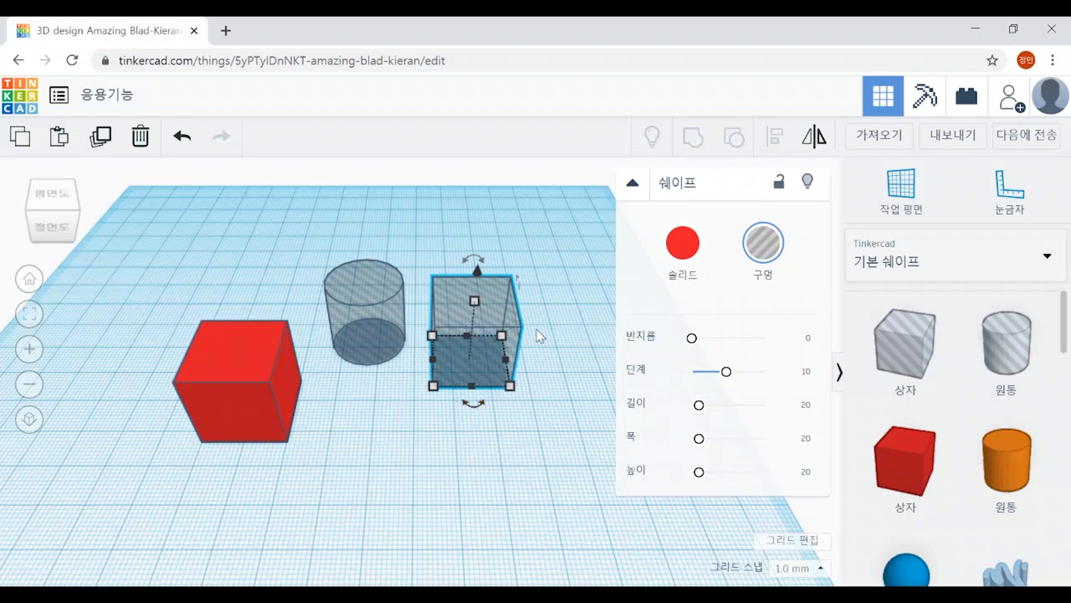
# Select the hole cylinder to view its settings, and delete the solid red box.
pyautogui.click(366, 319)
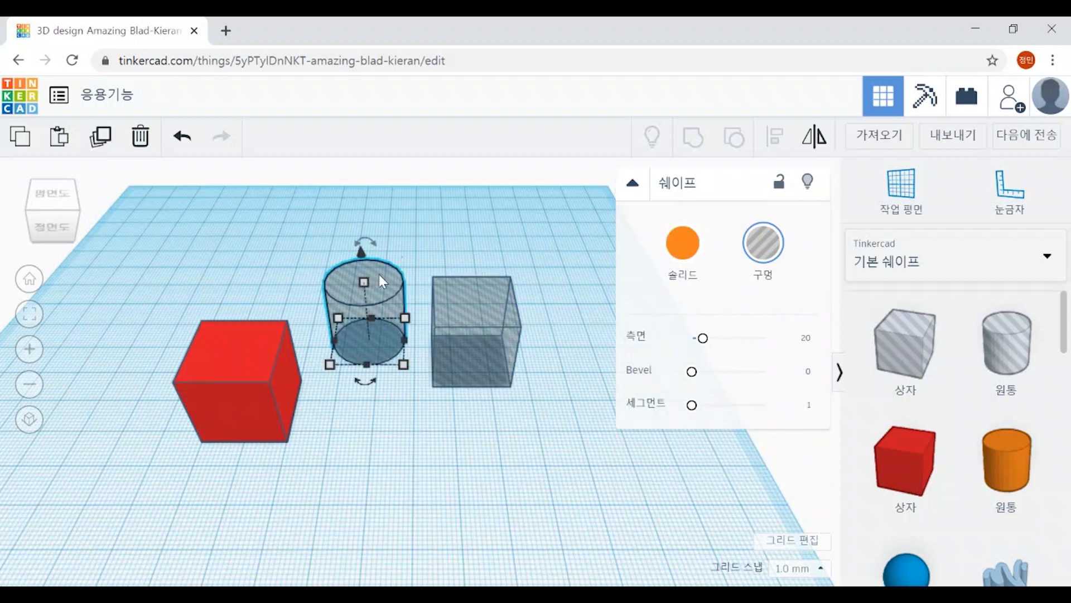
pyautogui.click(257, 405)
pyautogui.press('Delete')
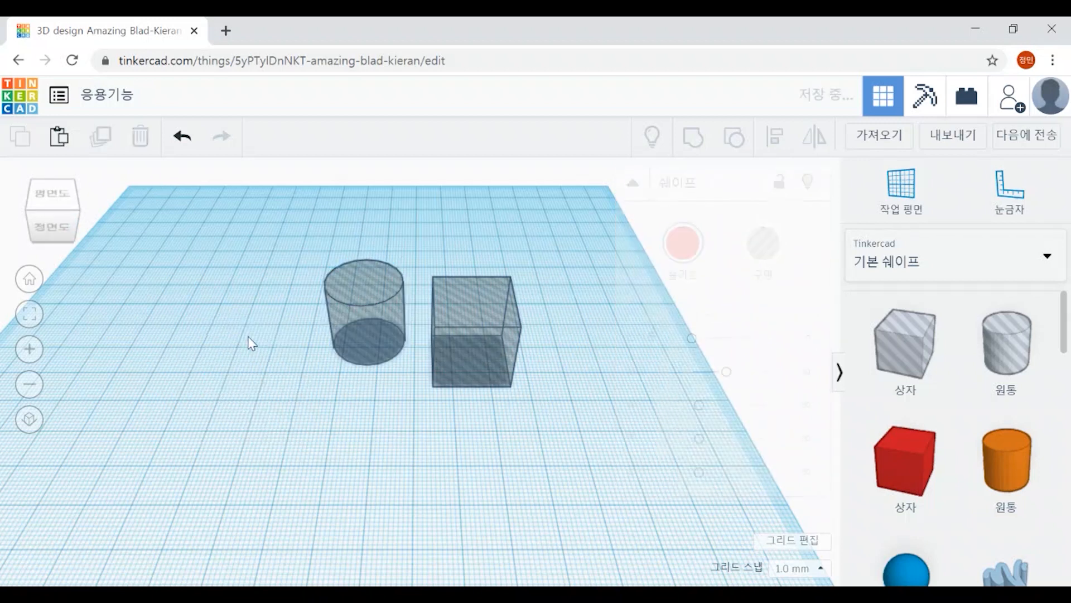
# Place a yellow pyramid (피라미드) in front of the hole cylinder and turn it into a hole (구멍).
pyautogui.scroll(-5, 937, 389)
pyautogui.scroll(-6, 939, 400)
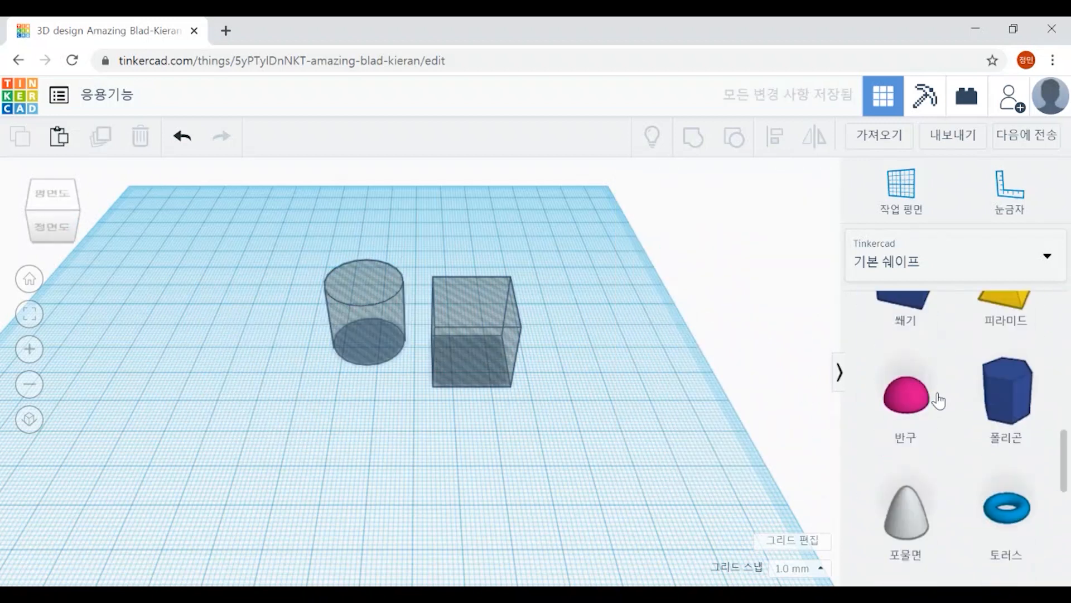
pyautogui.scroll(4, 982, 391)
pyautogui.moveTo(1008, 480); pyautogui.dragTo(318, 468)
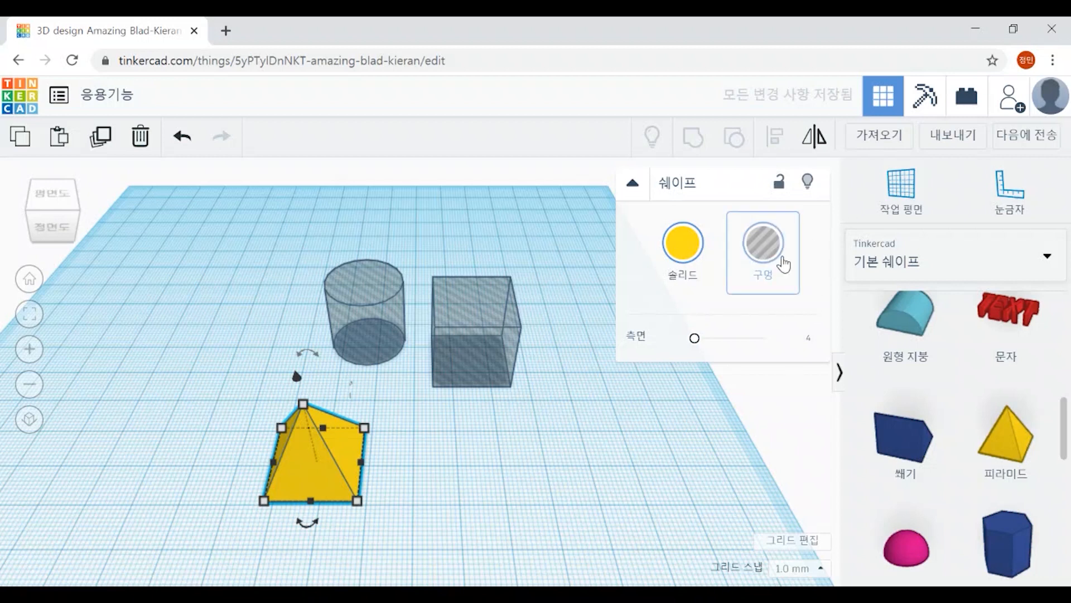
pyautogui.click(772, 258)
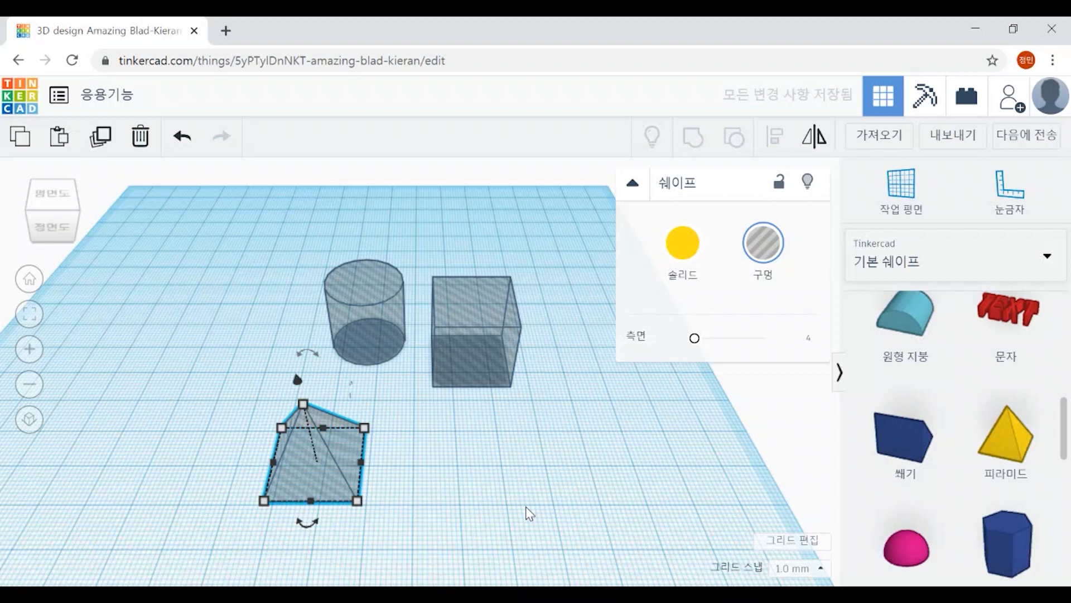
# Delete the pyramid, the box, and the cylinder hole shapes to clear the workplane.
pyautogui.press('Delete')
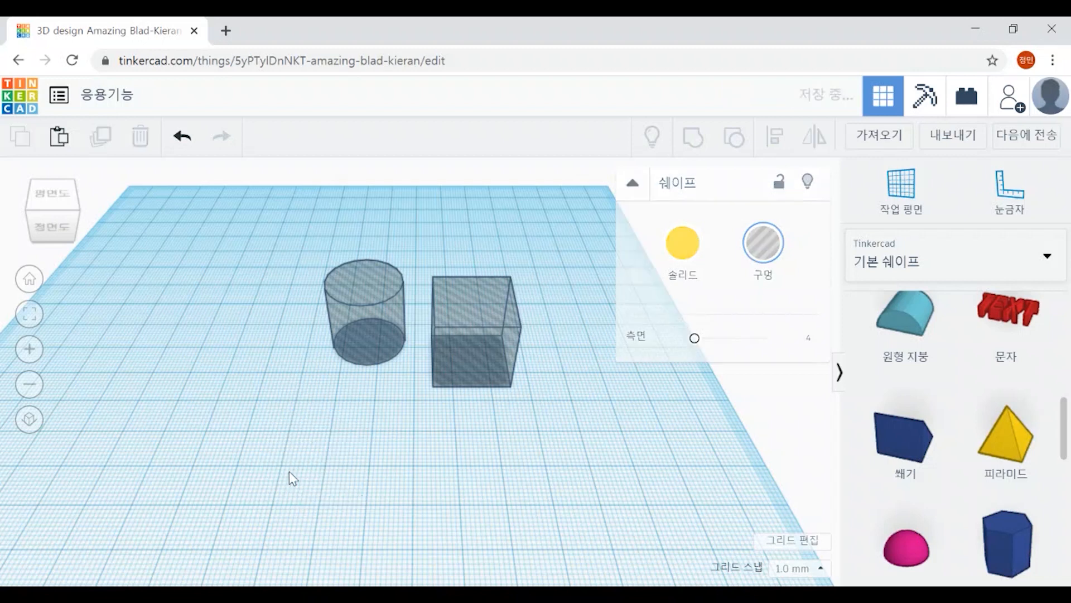
pyautogui.click(468, 353)
pyautogui.press('Delete')
pyautogui.click(358, 337)
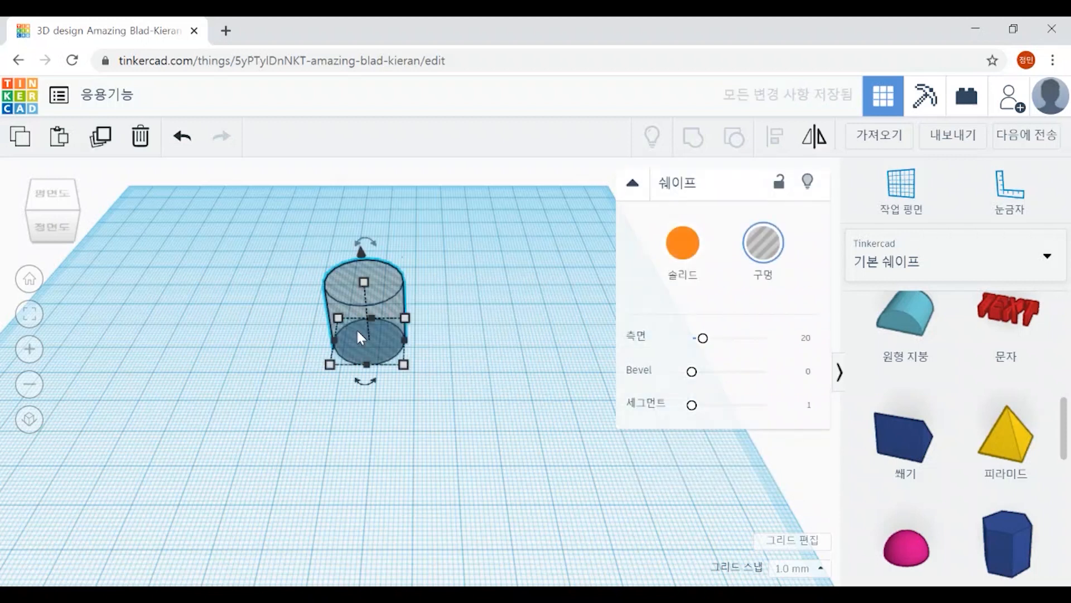
pyautogui.press('Delete')
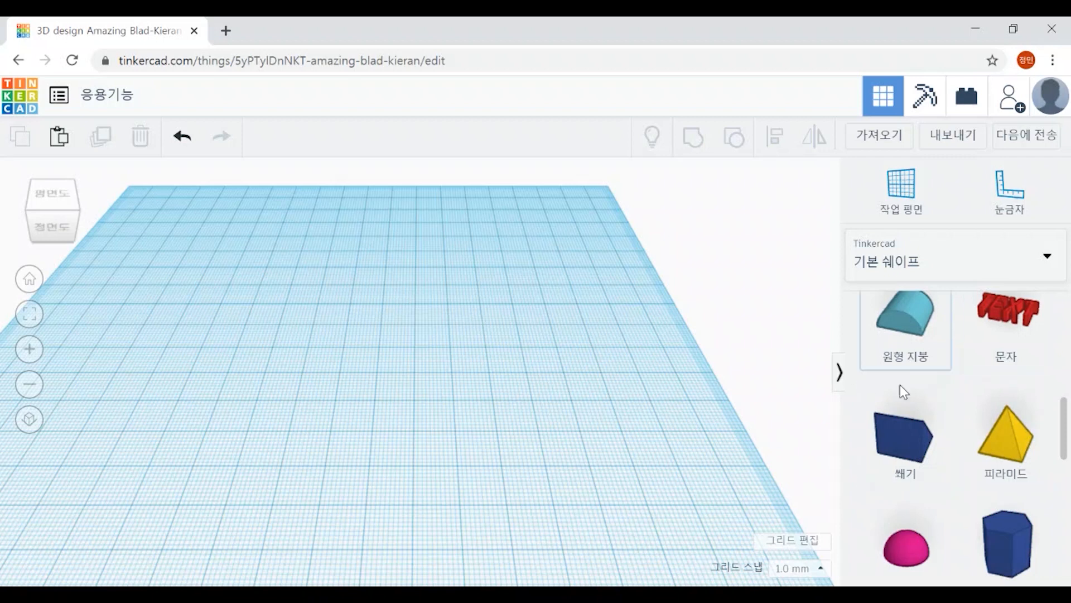
# Place a solid red box and a hole cylinder on the workplane, and move the cylinder to overlap the box's front right corner.
pyautogui.scroll(2, 951, 441)
pyautogui.scroll(6, 952, 441)
pyautogui.moveTo(945, 474); pyautogui.dragTo(364, 417)
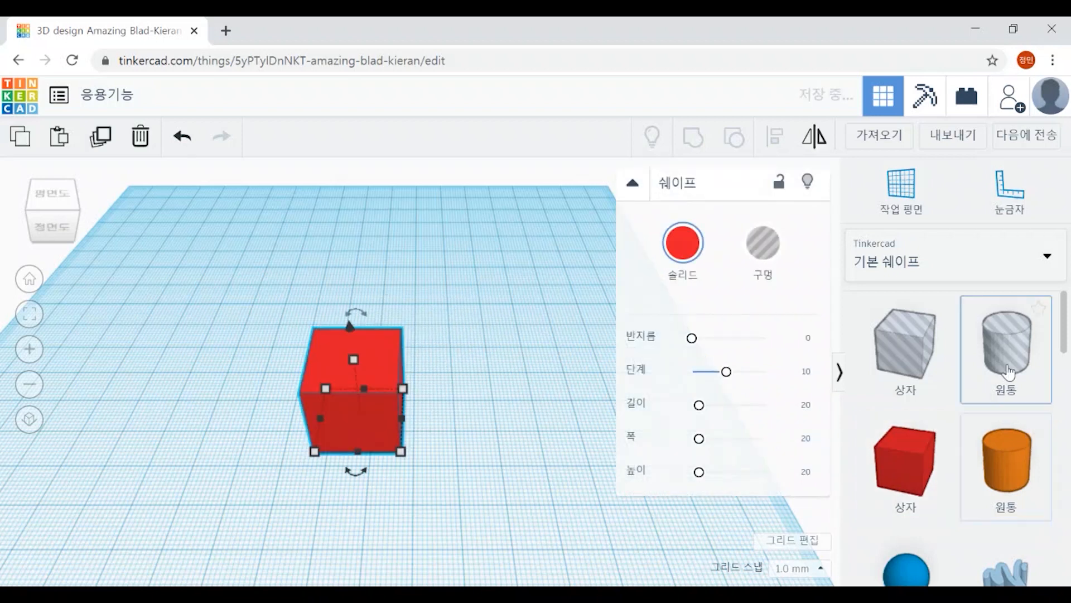
pyautogui.moveTo(1016, 356); pyautogui.dragTo(463, 387)
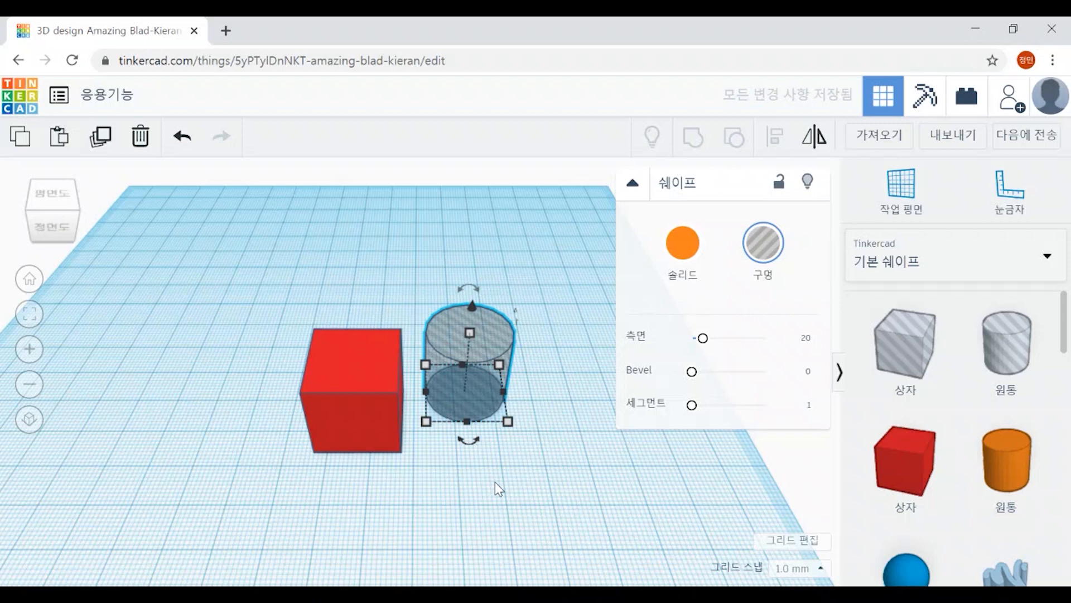
pyautogui.moveTo(483, 406); pyautogui.dragTo(394, 399)
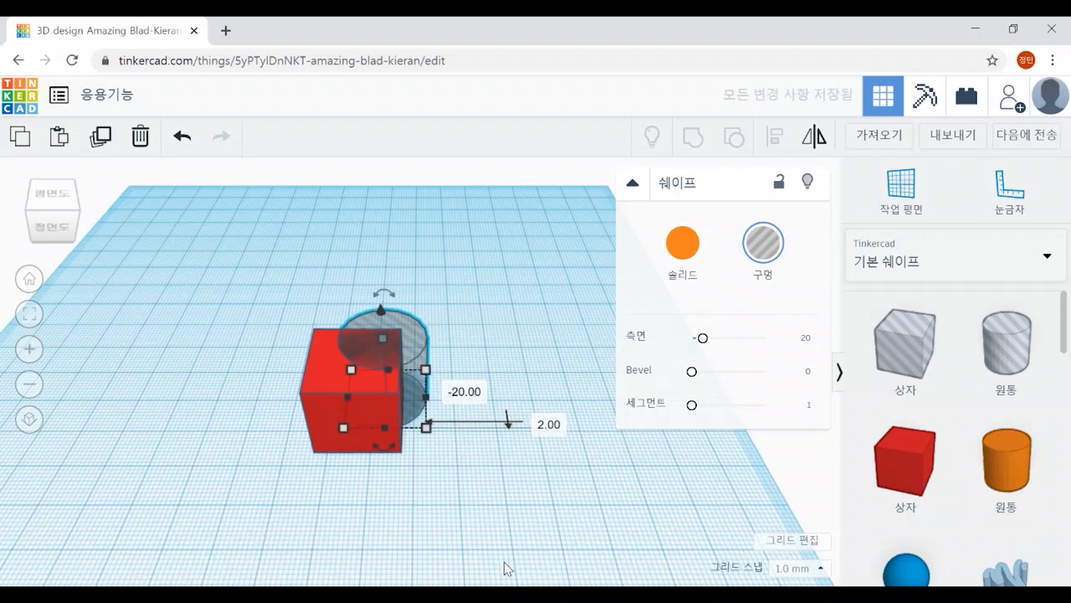
pyautogui.moveTo(411, 344); pyautogui.dragTo(426, 406)
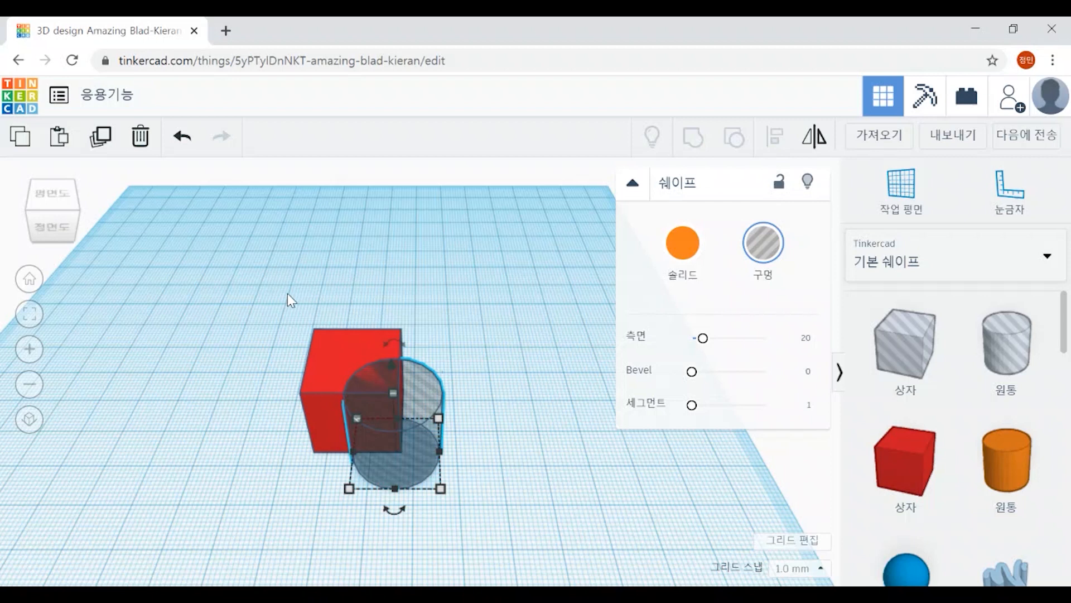
# Select the red box and hole cylinder together, group them to cut the rounded notch, and examine the result.
pyautogui.moveTo(283, 298); pyautogui.dragTo(478, 536)
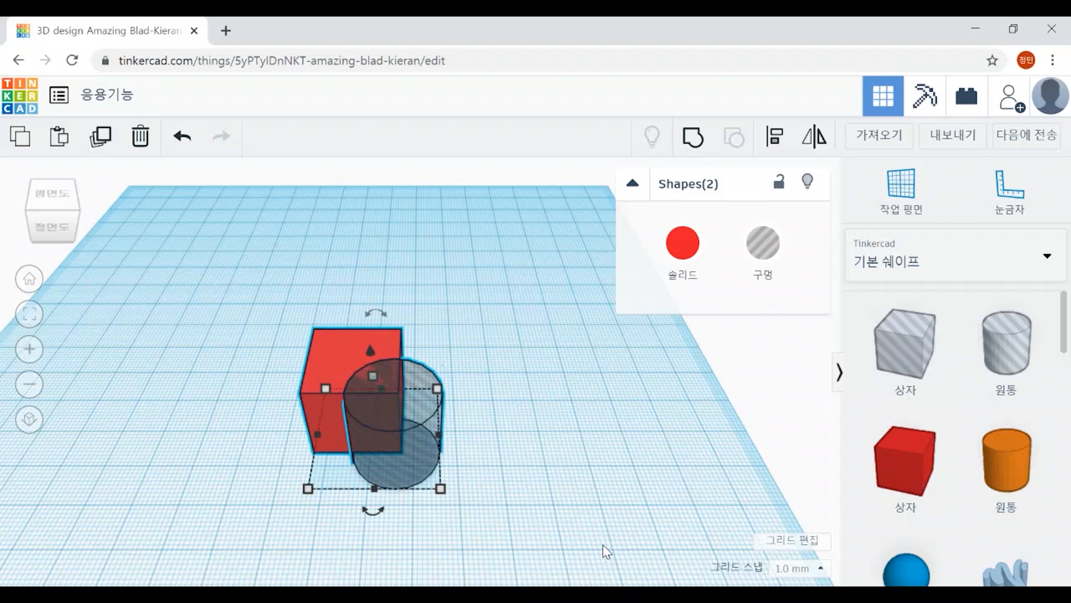
pyautogui.click(693, 144)
pyautogui.moveTo(527, 439); pyautogui.dragTo(503, 454, button='right')
pyautogui.scroll(5, 490, 464)
pyautogui.scroll(5, 480, 466)
pyautogui.scroll(-3, 533, 329)
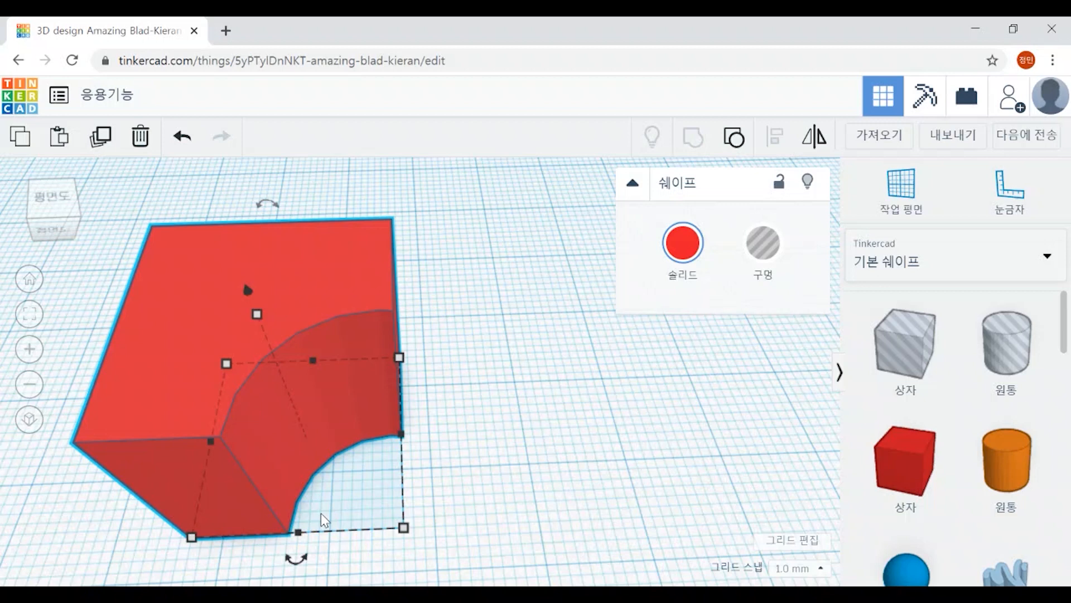
pyautogui.scroll(-4, 541, 399)
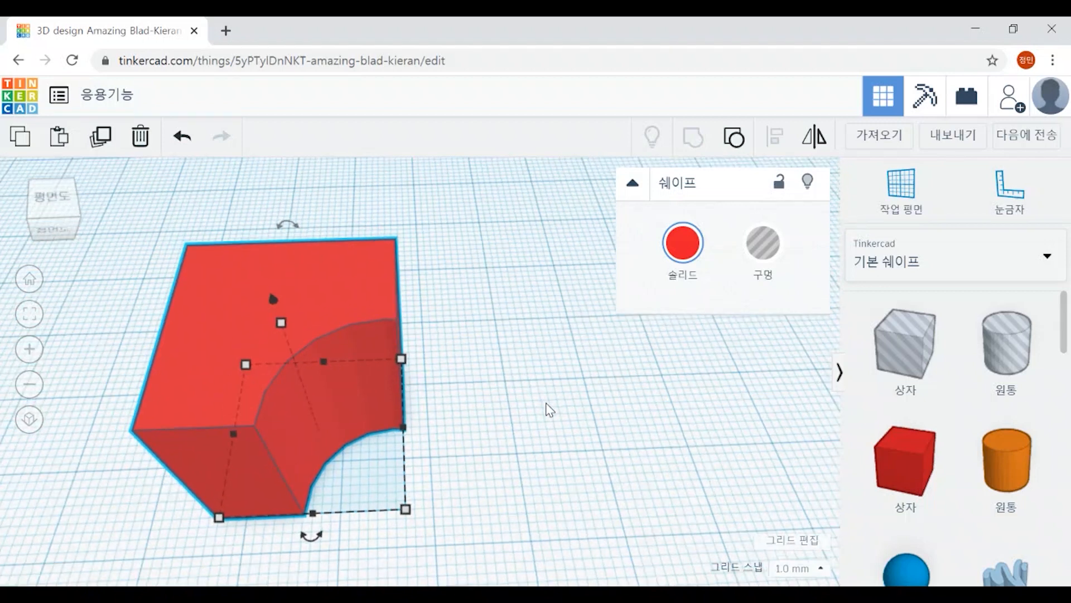
# Delete the red box with the rounded corner notch from the workplane.
pyautogui.scroll(2, 374, 354)
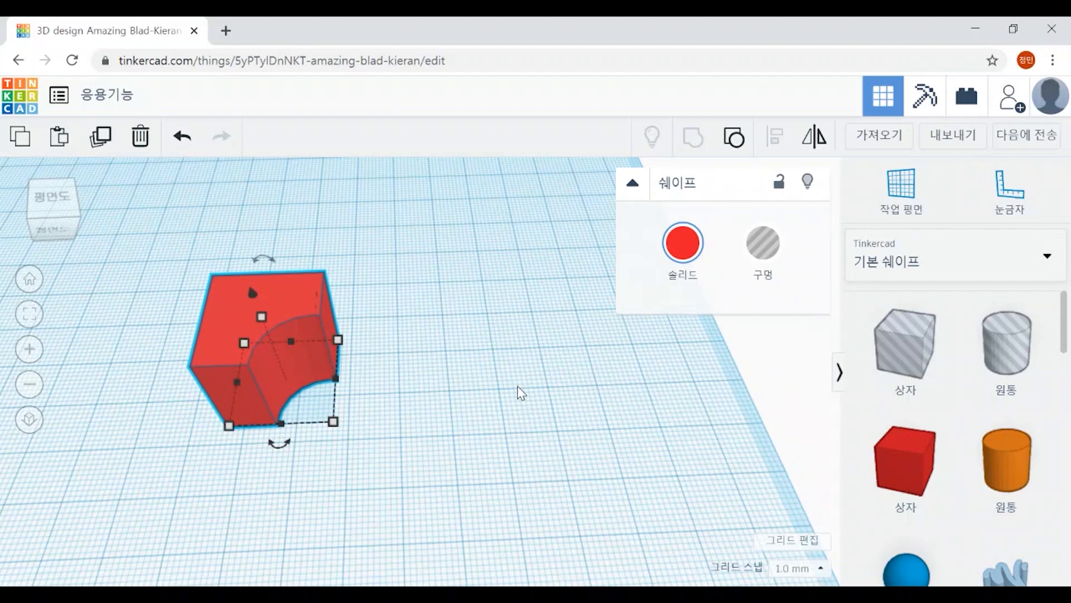
pyautogui.scroll(-3, 522, 391)
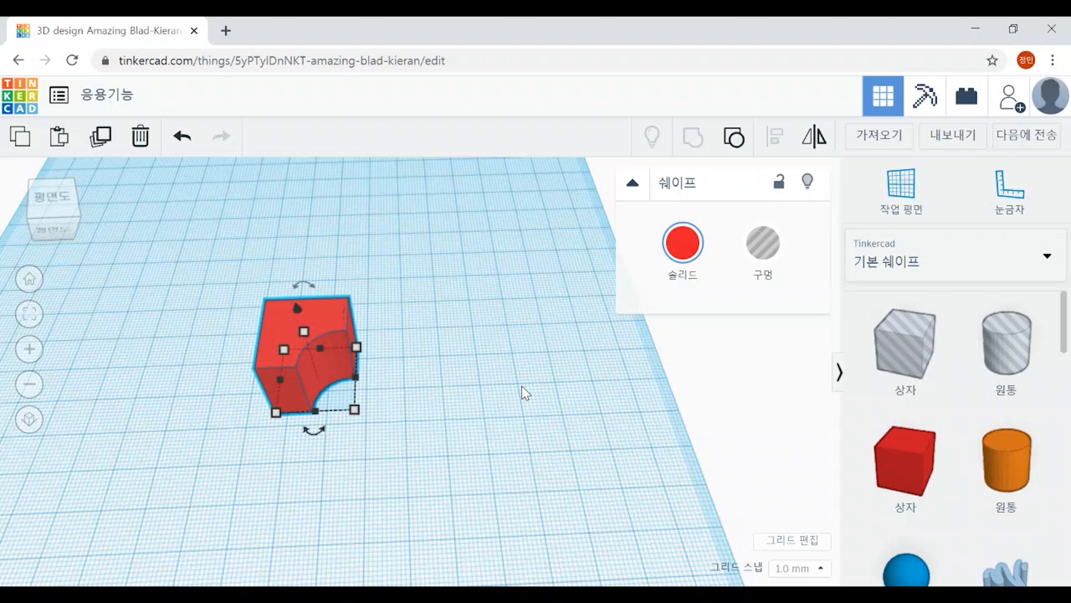
pyautogui.moveTo(244, 321); pyautogui.dragTo(469, 497)
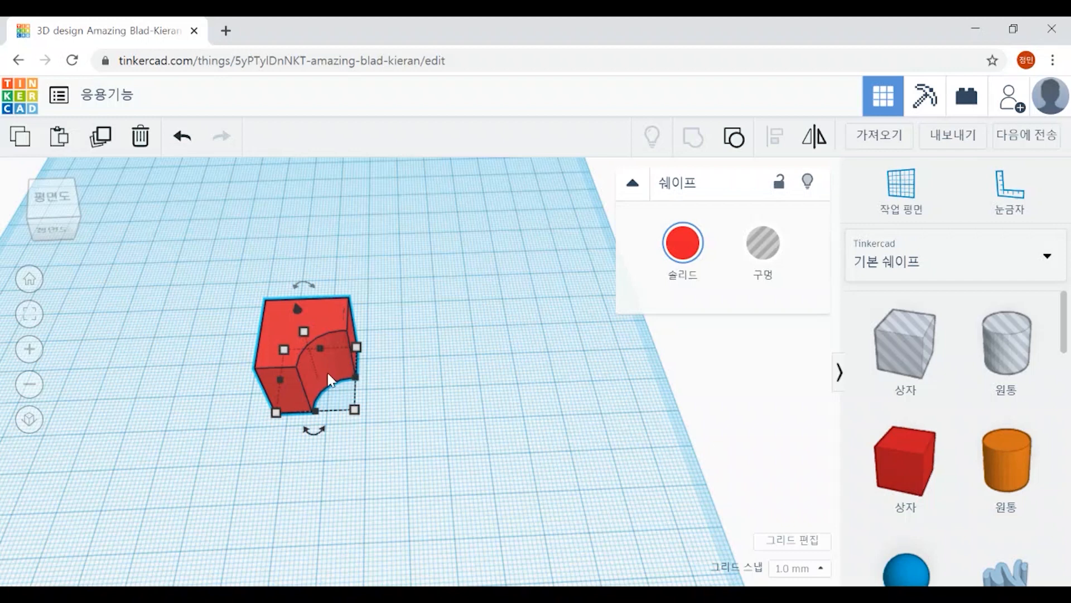
pyautogui.press('Delete')
# Place a solid red box on the workplane and stretch it into a wide rectangular block.
pyautogui.moveTo(897, 474); pyautogui.dragTo(577, 400)
pyautogui.moveTo(383, 412); pyautogui.dragTo(385, 507)
pyautogui.click(471, 558)
pyautogui.moveTo(468, 527); pyautogui.dragTo(435, 525, button='middle')
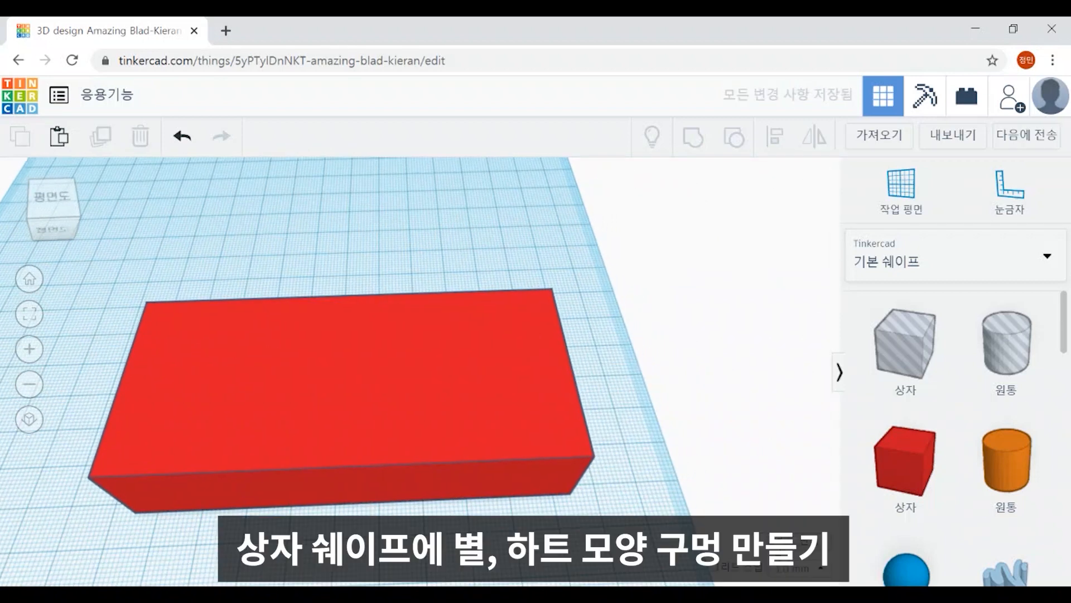
pyautogui.moveTo(720, 491)
pyautogui.mouseDown(button='right')
pyautogui.moveTo(689, 487)
pyautogui.moveTo(702, 489)
pyautogui.mouseUp(button='right')
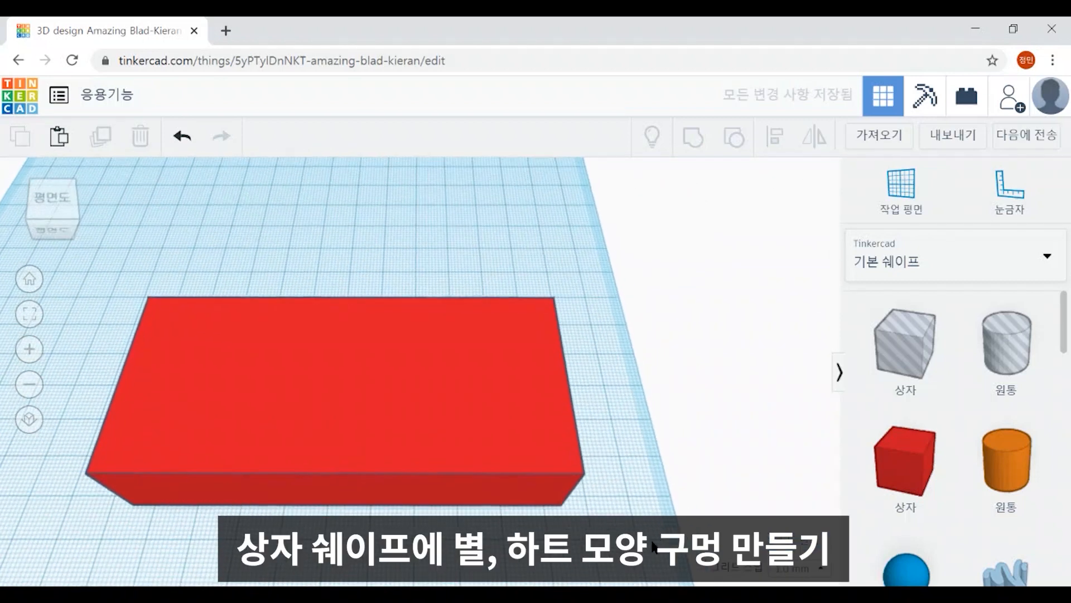
# Place a yellow star (별) and a brown heart (하트) side by side behind the red block.
pyautogui.scroll(-10, 955, 464)
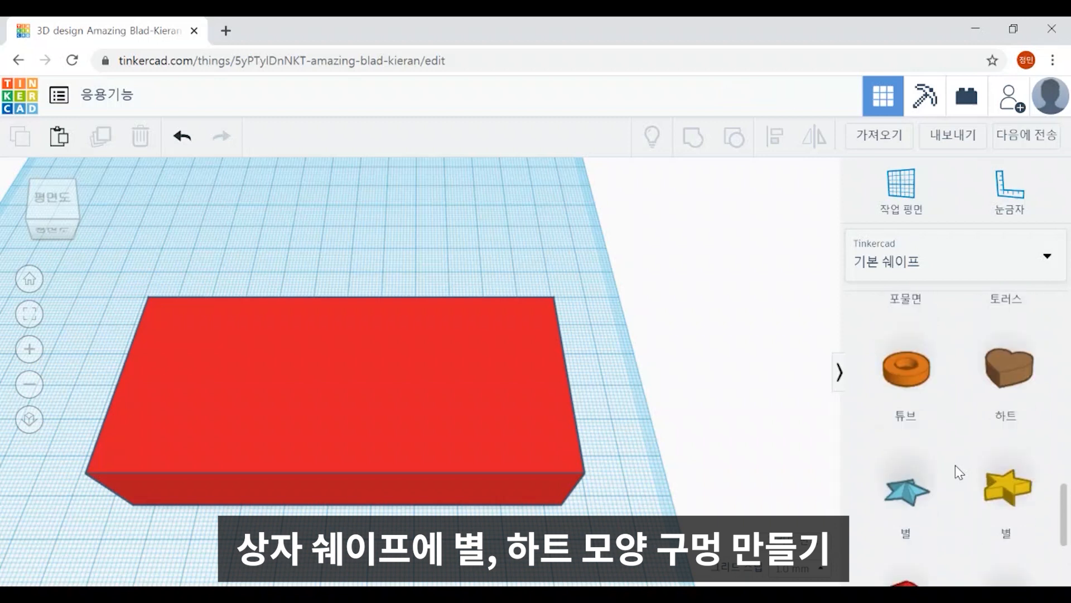
pyautogui.moveTo(995, 571); pyautogui.dragTo(282, 229)
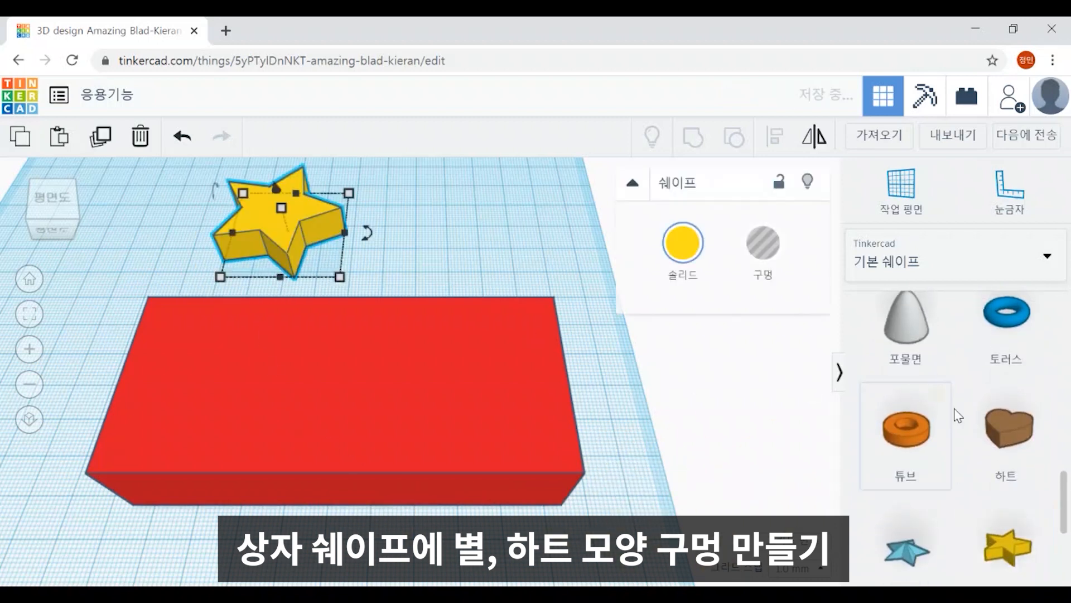
pyautogui.moveTo(1042, 424); pyautogui.dragTo(454, 229)
# Set the wide red block's height to 10 mm.
pyautogui.click(386, 370)
pyautogui.moveTo(344, 376)
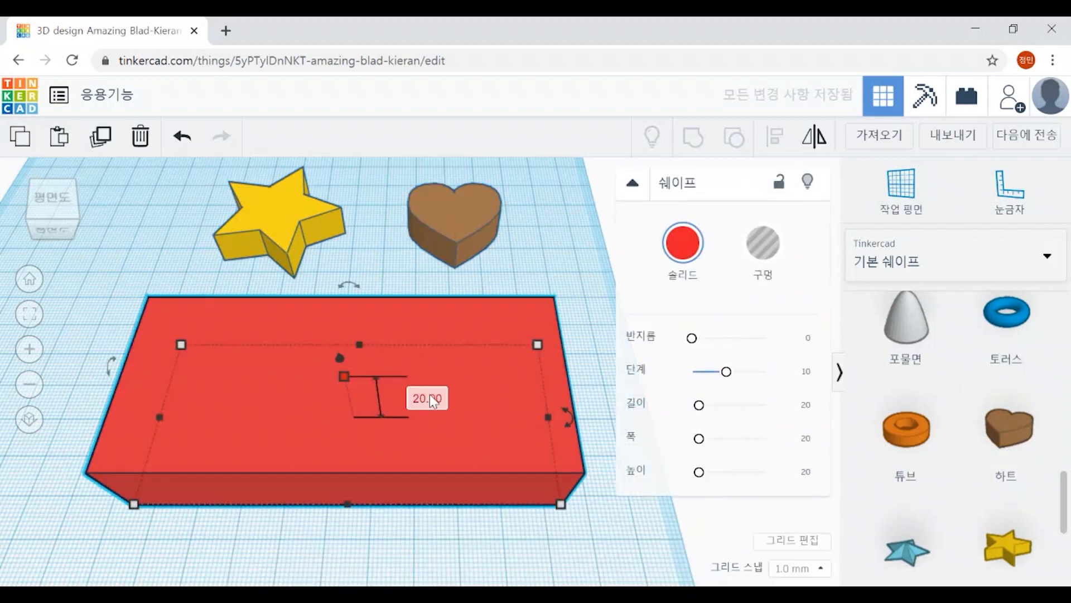
pyautogui.write('10')
pyautogui.press('Return')
# Turn both the star and the heart into hole shapes (구멍).
pyautogui.click(276, 219)
pyautogui.click(733, 279)
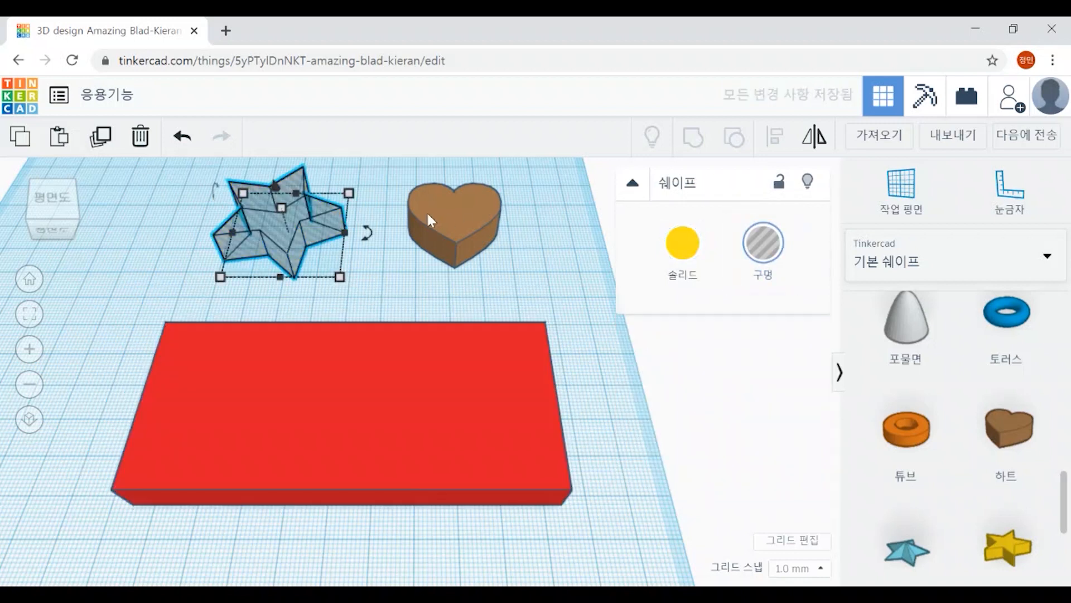
pyautogui.click(454, 226)
pyautogui.click(762, 270)
# Move the heart hole onto the right half of the red block and the star hole onto its left half.
pyautogui.moveTo(457, 215); pyautogui.dragTo(489, 223)
pyautogui.moveTo(470, 238); pyautogui.dragTo(475, 422)
pyautogui.moveTo(279, 225); pyautogui.dragTo(268, 418)
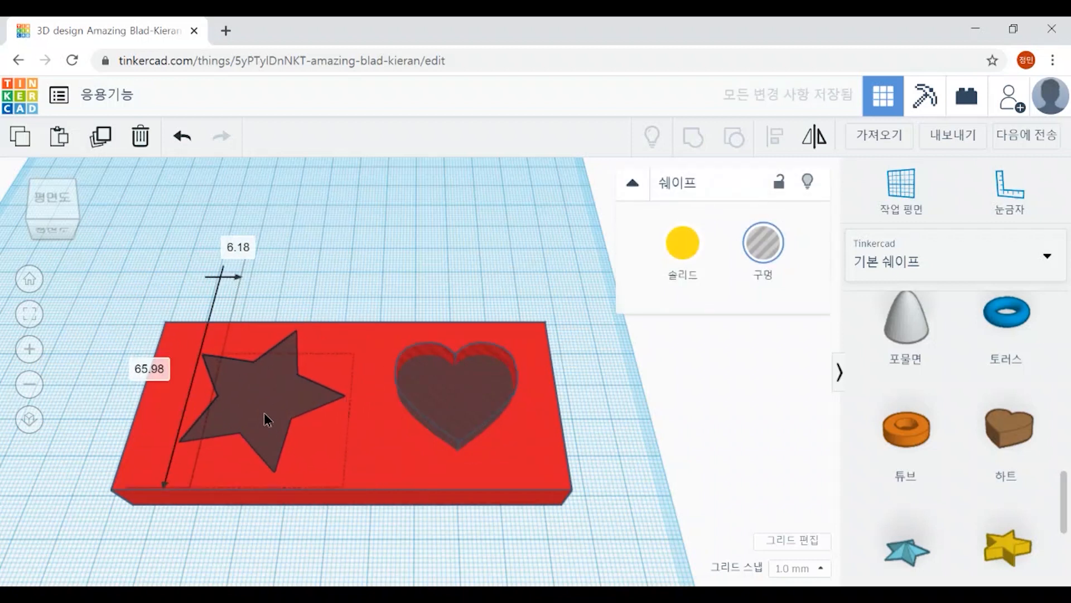
pyautogui.click(115, 295)
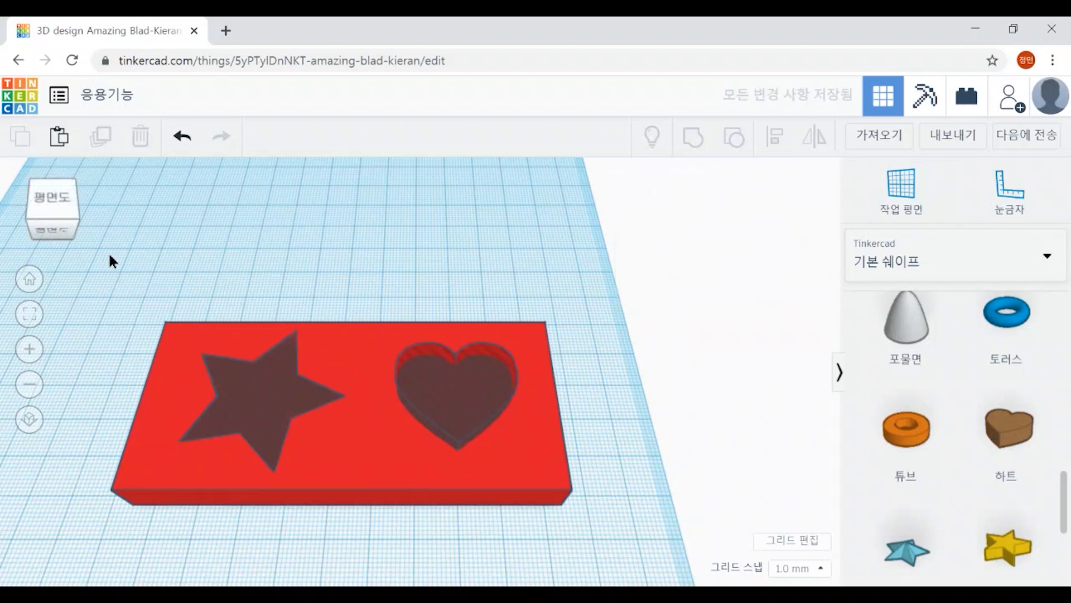
# Group the red block with the star and heart holes to cut both cutouts, and view the result from above.
pyautogui.moveTo(640, 551); pyautogui.dragTo(154, 277)
pyautogui.click(686, 147)
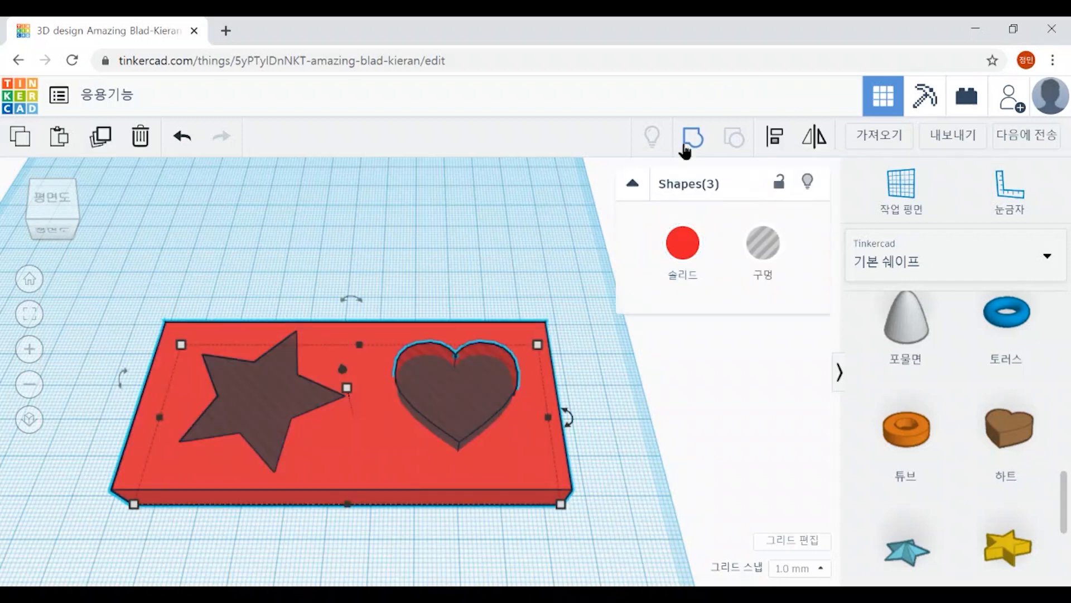
pyautogui.moveTo(640, 474); pyautogui.dragTo(638, 522, button='right')
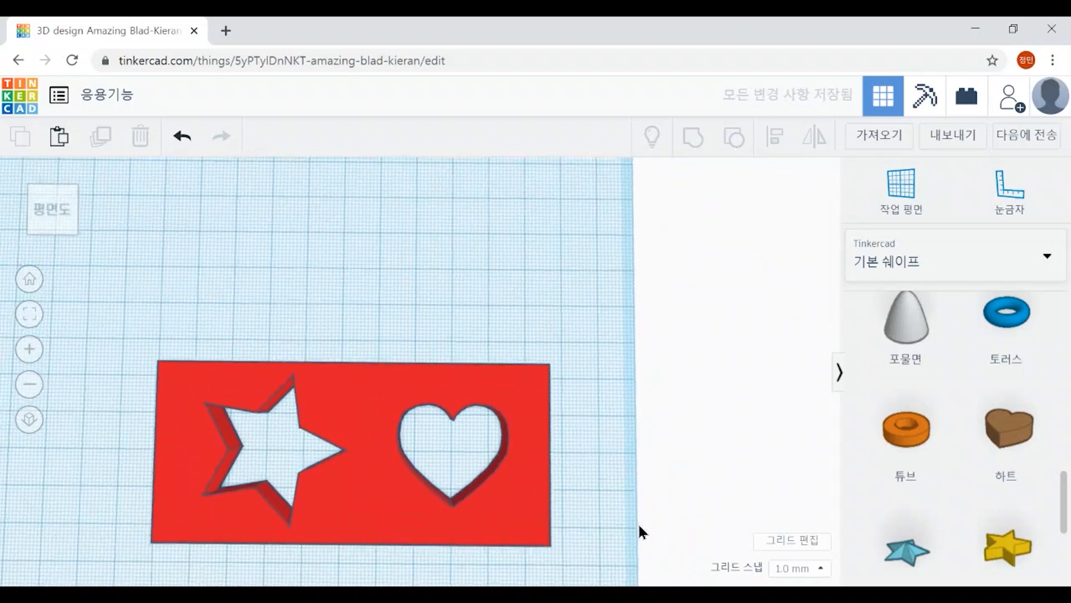
# Move the red plate with the star and heart cutouts to the back left corner of the workplane.
pyautogui.moveTo(416, 504); pyautogui.dragTo(324, 316)
pyautogui.click(385, 455)
pyautogui.moveTo(385, 454); pyautogui.dragTo(422, 373, button='right')
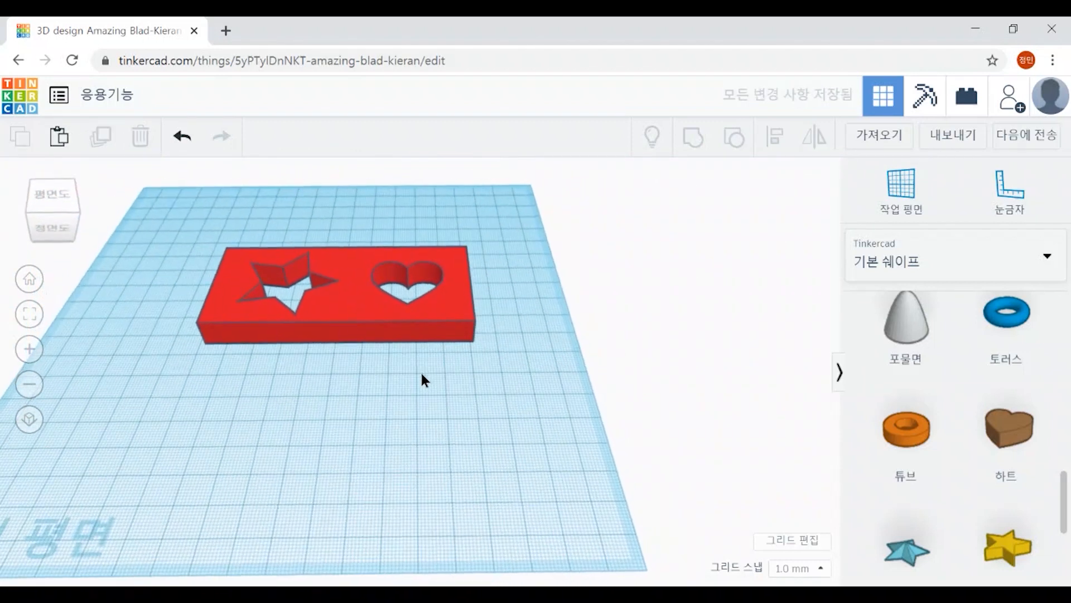
pyautogui.moveTo(478, 358); pyautogui.dragTo(608, 427, button='middle')
pyautogui.moveTo(458, 372); pyautogui.dragTo(342, 282)
pyautogui.click(470, 437)
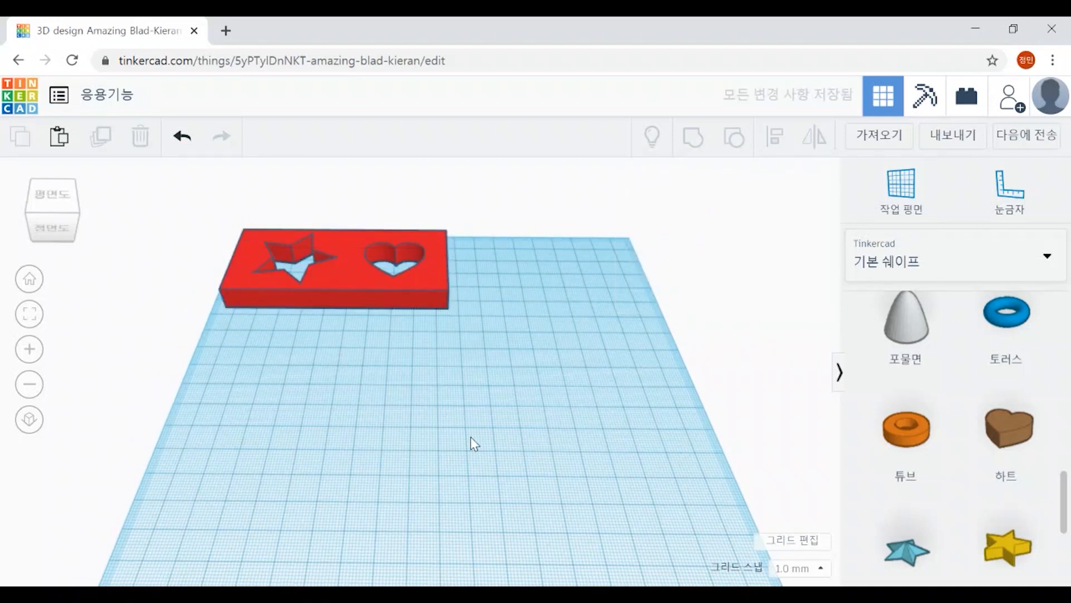
pyautogui.scroll(3, 471, 437)
pyautogui.moveTo(470, 438); pyautogui.dragTo(585, 434, button='right')
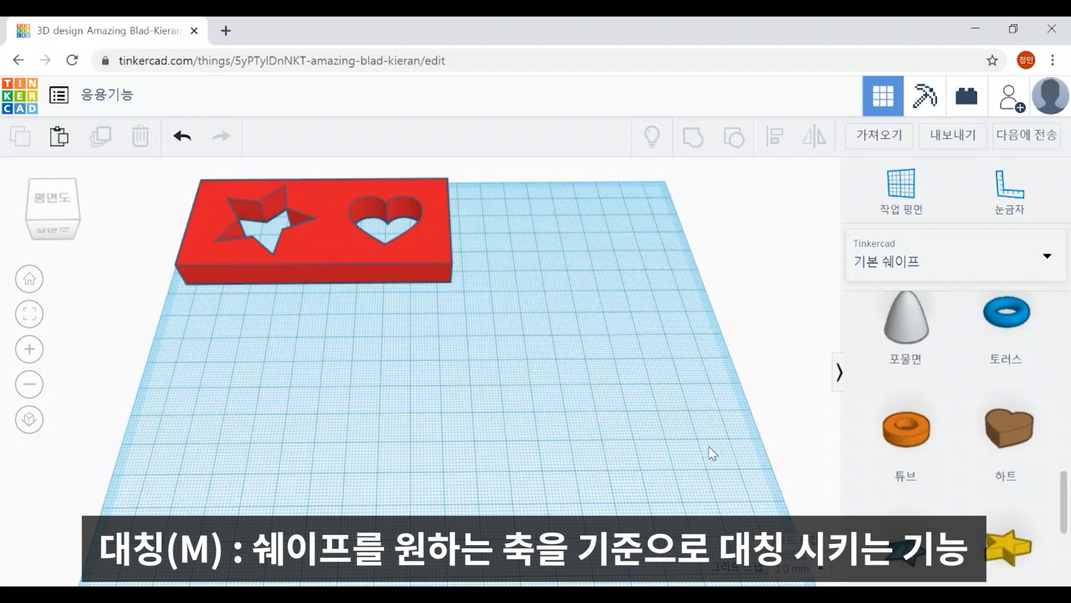
# Place a blue polygon (폴리곤) and a gray paraboloid (포물면) next to each other in front of the red plate.
pyautogui.scroll(-4, 971, 358)
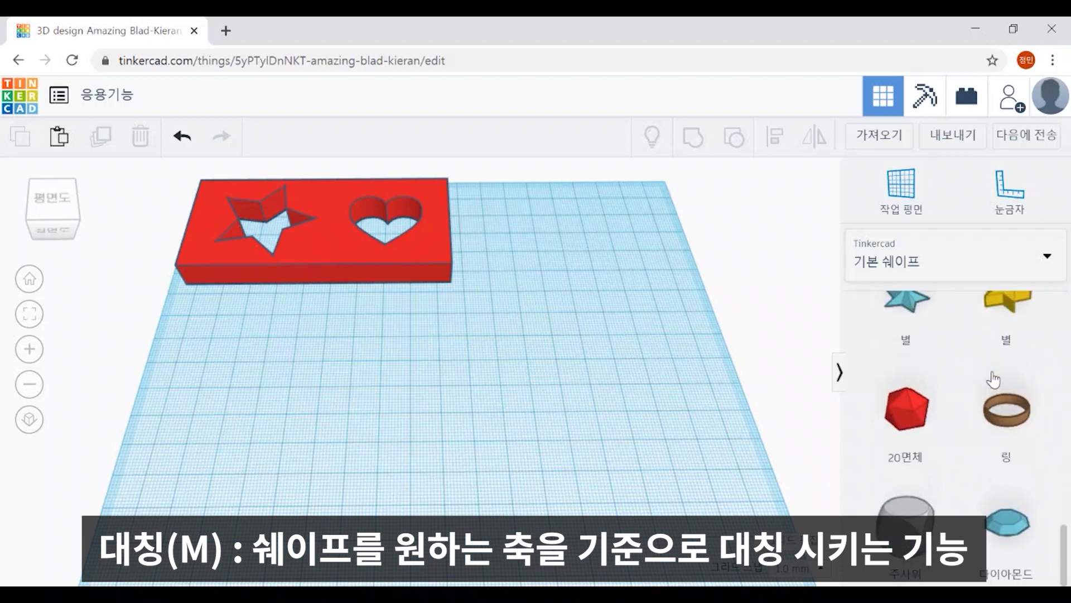
pyautogui.scroll(5, 998, 472)
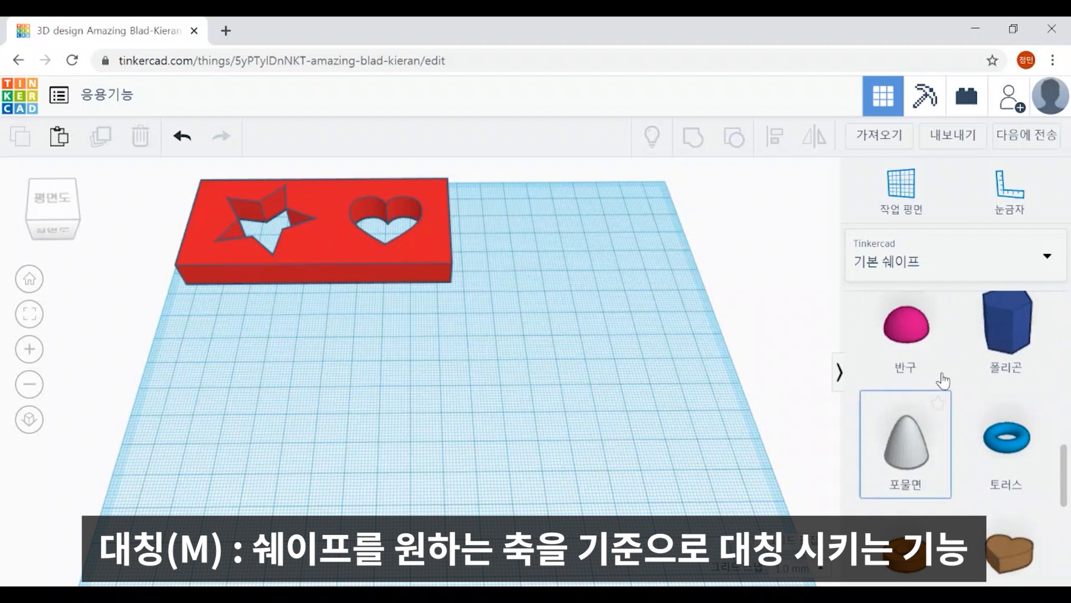
pyautogui.moveTo(1019, 335); pyautogui.dragTo(620, 452)
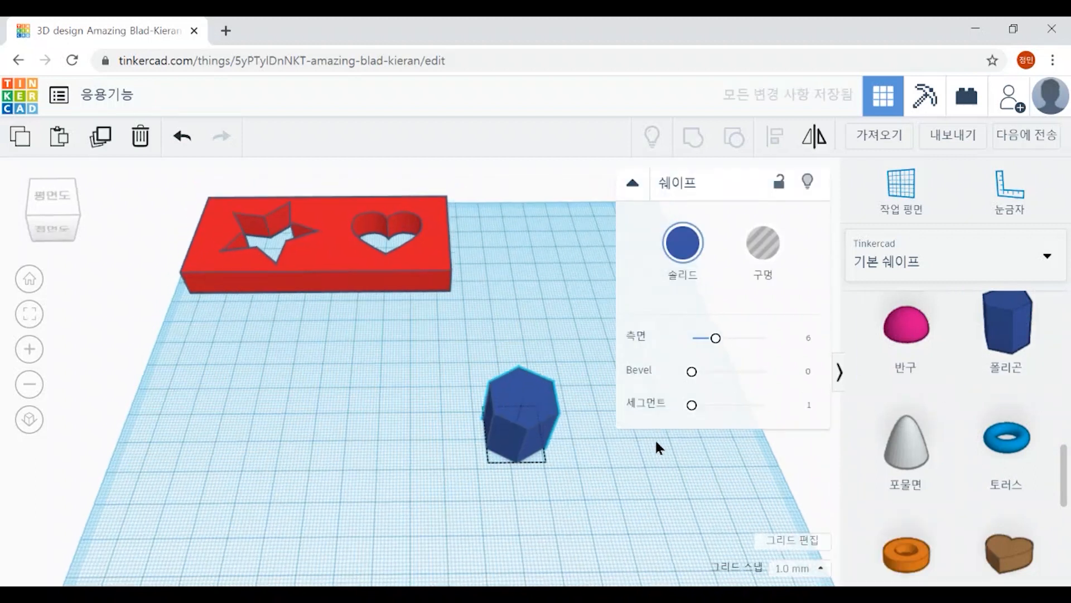
pyautogui.moveTo(906, 443); pyautogui.dragTo(610, 420)
# Tilt the paraboloid, move it so it overlaps the blue polygon, and raise it 5 mm above the workplane.
pyautogui.moveTo(606, 364); pyautogui.dragTo(667, 362)
pyautogui.moveTo(578, 445); pyautogui.dragTo(553, 424)
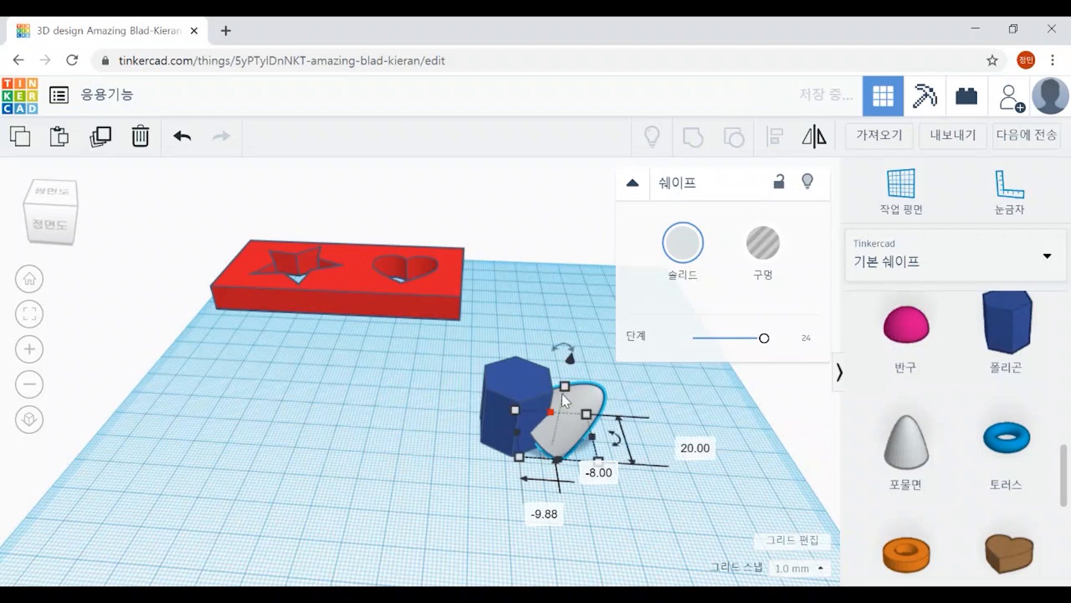
pyautogui.moveTo(570, 369); pyautogui.dragTo(563, 332)
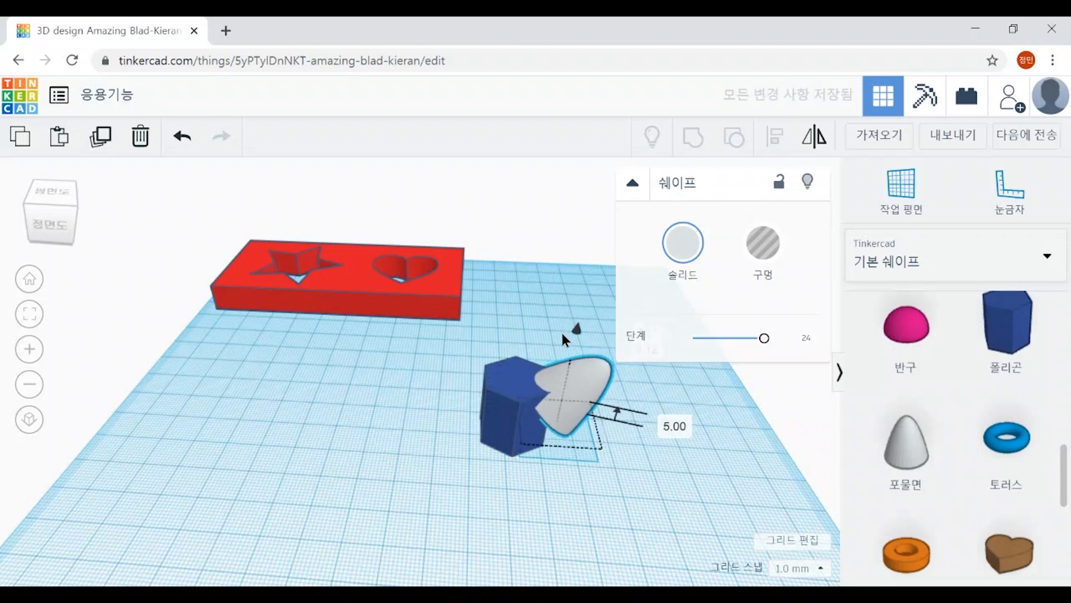
# Nudge the tilted paraboloid further left into the blue polygon in small steps.
pyautogui.press('Left')
pyautogui.press('Left')
pyautogui.press('Left')
pyautogui.press('Left')
pyautogui.press('Left')
pyautogui.press('Left')
pyautogui.press('Left')
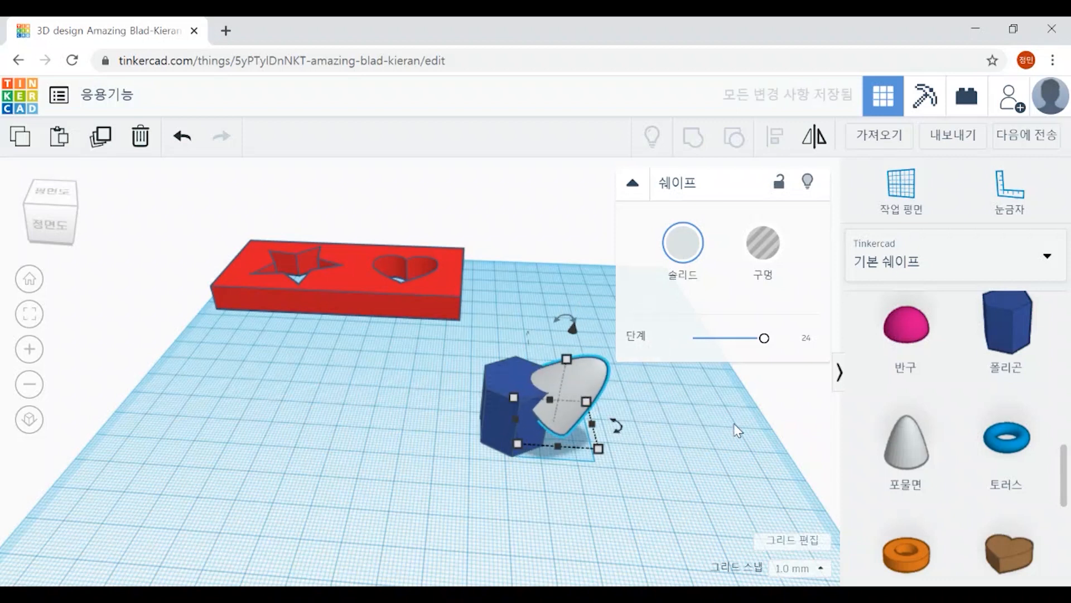
pyautogui.click(591, 493)
# Select the blue polygon and the tilted paraboloid together and group them into one asymmetric shape.
pyautogui.moveTo(591, 493); pyautogui.dragTo(451, 347, button='right')
pyautogui.moveTo(454, 335); pyautogui.dragTo(636, 463)
pyautogui.hotkey('ctrl', 'g')
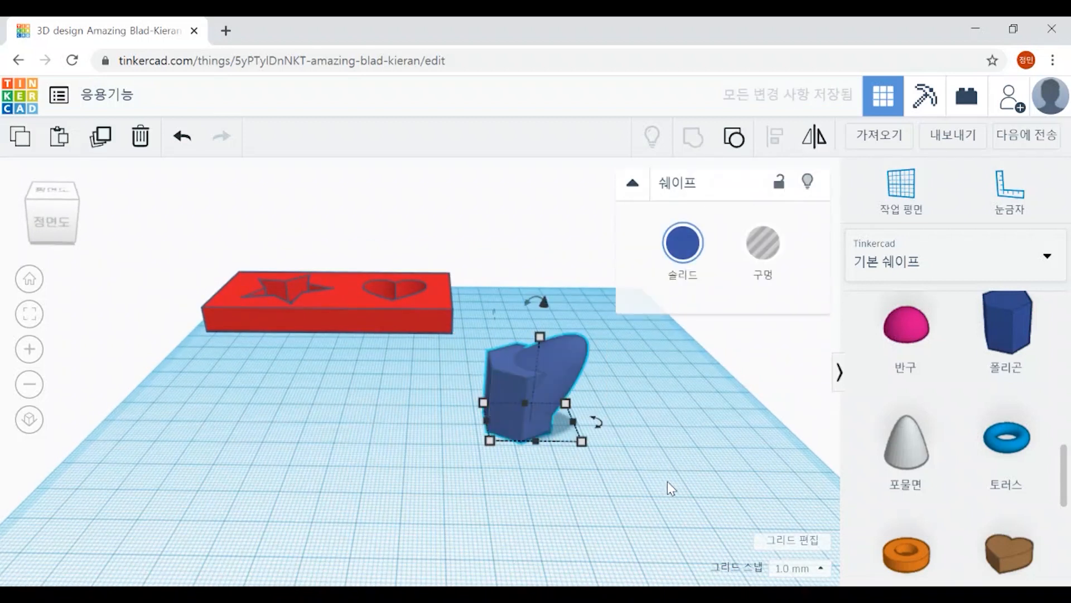
pyautogui.click(666, 480)
pyautogui.moveTo(648, 461); pyautogui.dragTo(657, 536, button='right')
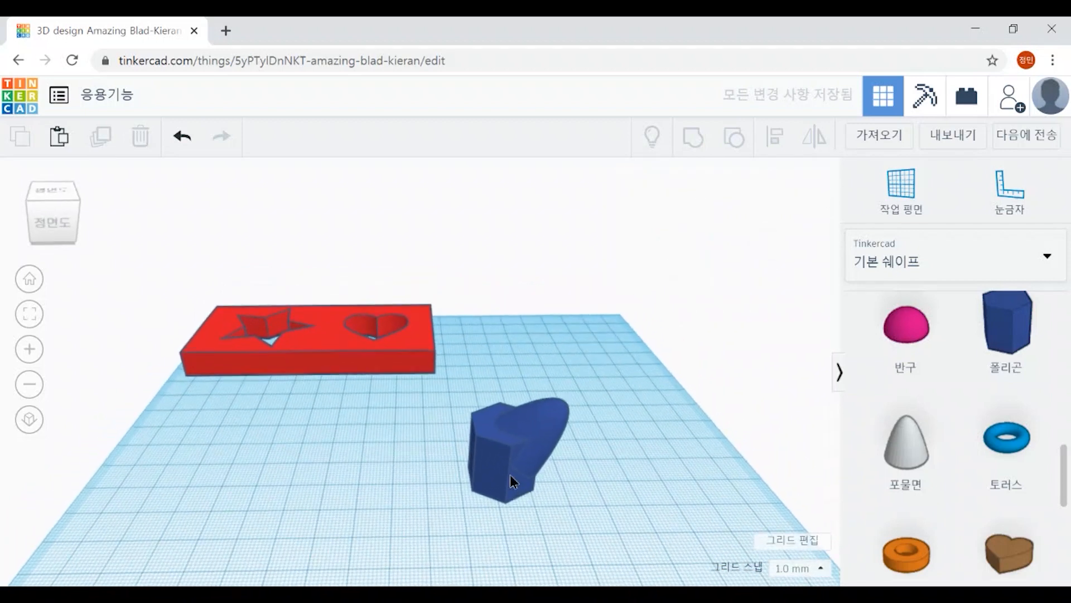
# Change the grouped polygon and paraboloid's solid color to light periwinkle blue.
pyautogui.click(510, 479)
pyautogui.click(690, 267)
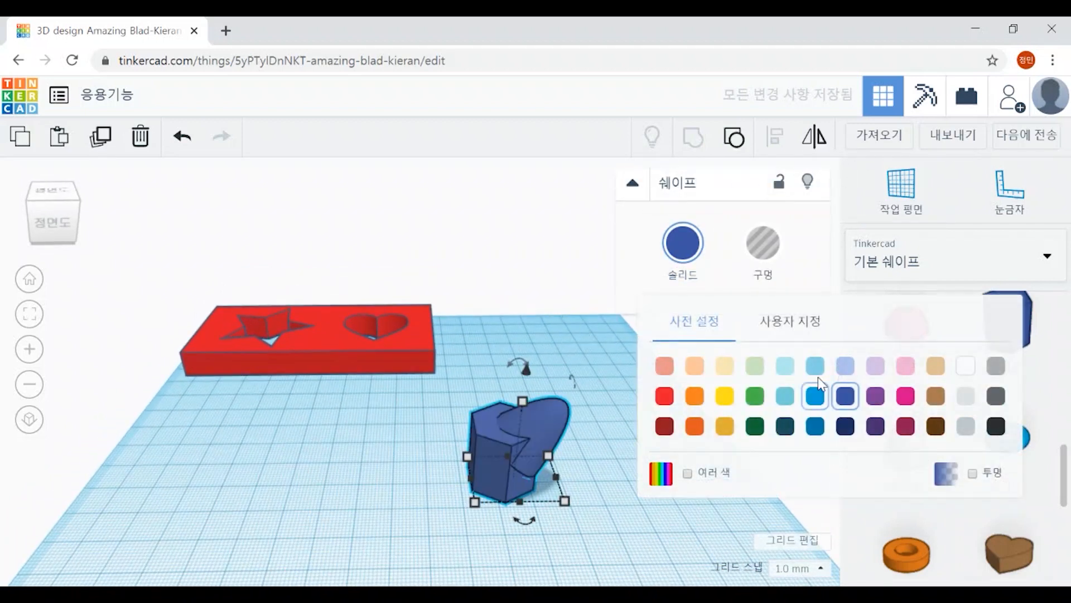
pyautogui.click(852, 363)
pyautogui.click(650, 490)
pyautogui.moveTo(649, 490); pyautogui.dragTo(645, 493, button='right')
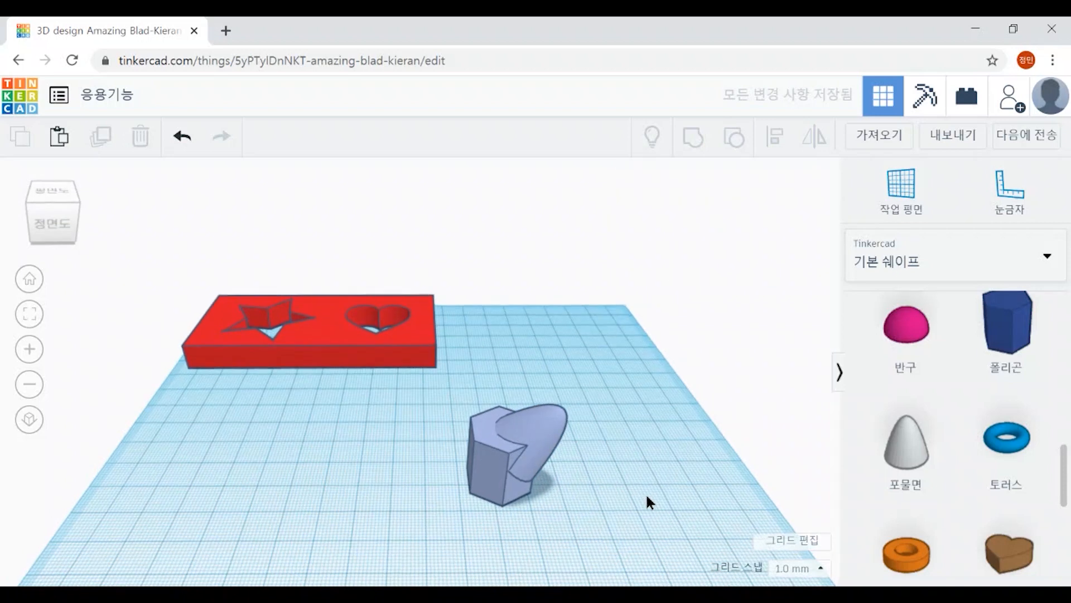
# Mirror the light blue grouped shape along its left-right axis, checking the direction preview first, and reselect the shape.
pyautogui.click(512, 481)
pyautogui.scroll(5, 719, 491)
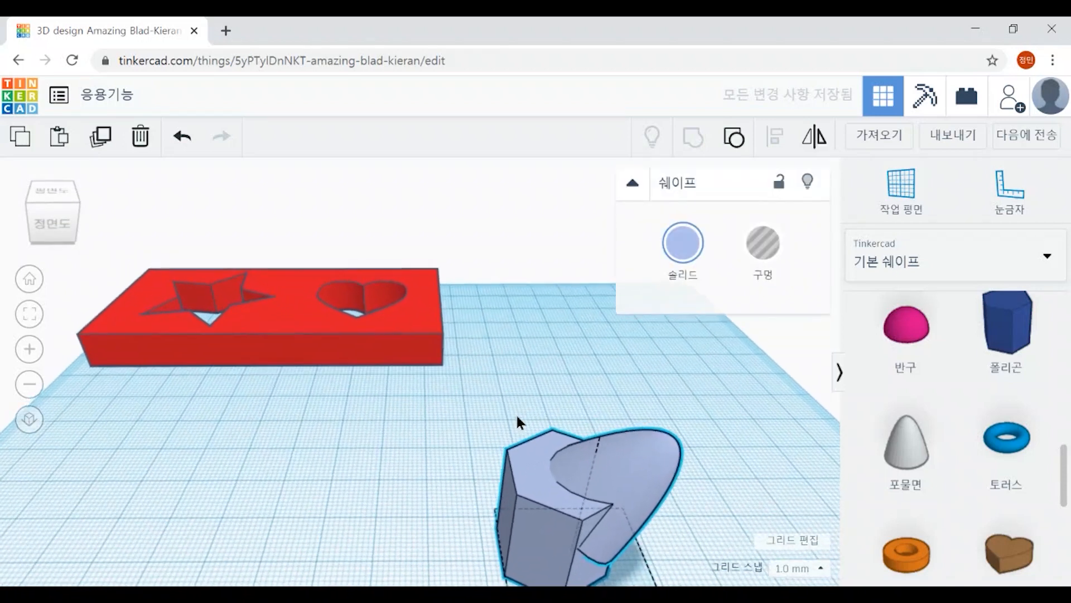
pyautogui.moveTo(517, 419); pyautogui.dragTo(531, 410, button='middle')
pyautogui.moveTo(530, 409); pyautogui.dragTo(517, 450, button='right')
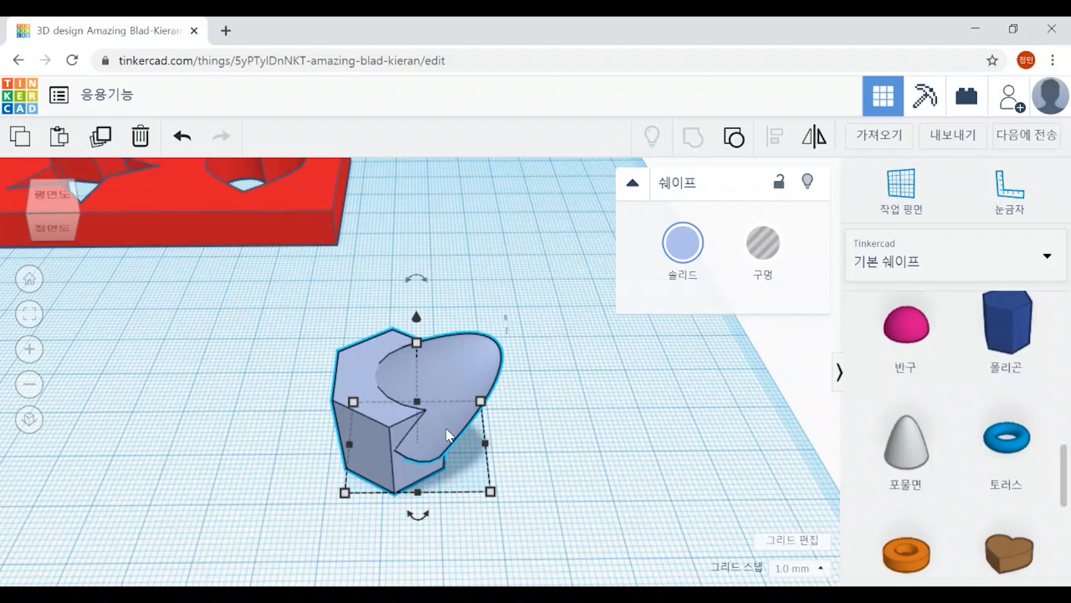
pyautogui.click(816, 140)
pyautogui.moveTo(569, 492); pyautogui.dragTo(560, 407, button='right')
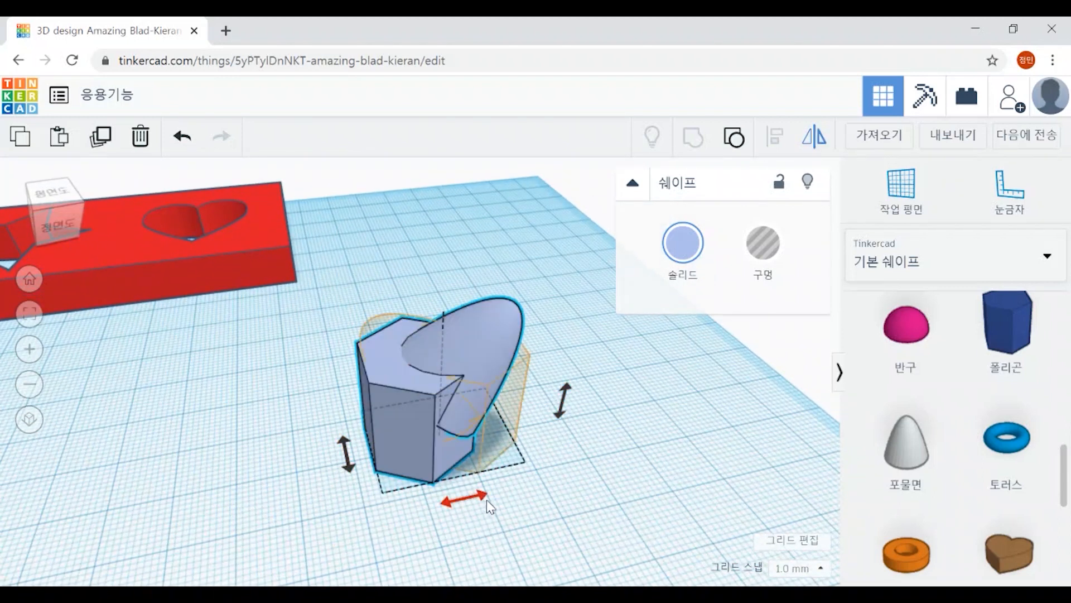
pyautogui.moveTo(610, 485); pyautogui.dragTo(592, 534, button='right')
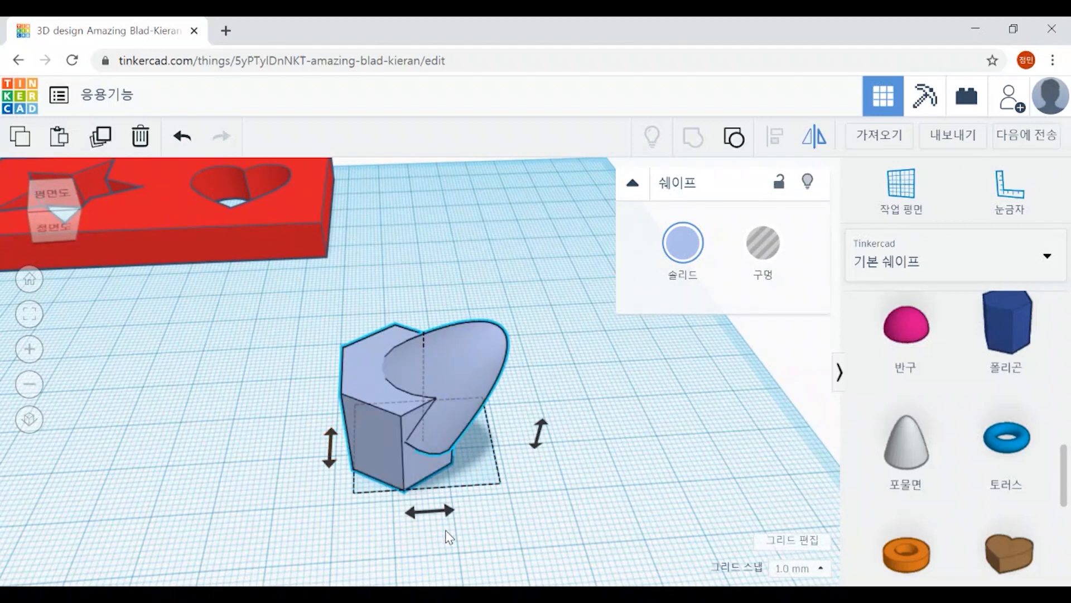
pyautogui.moveTo(541, 552); pyautogui.dragTo(516, 550, button='right')
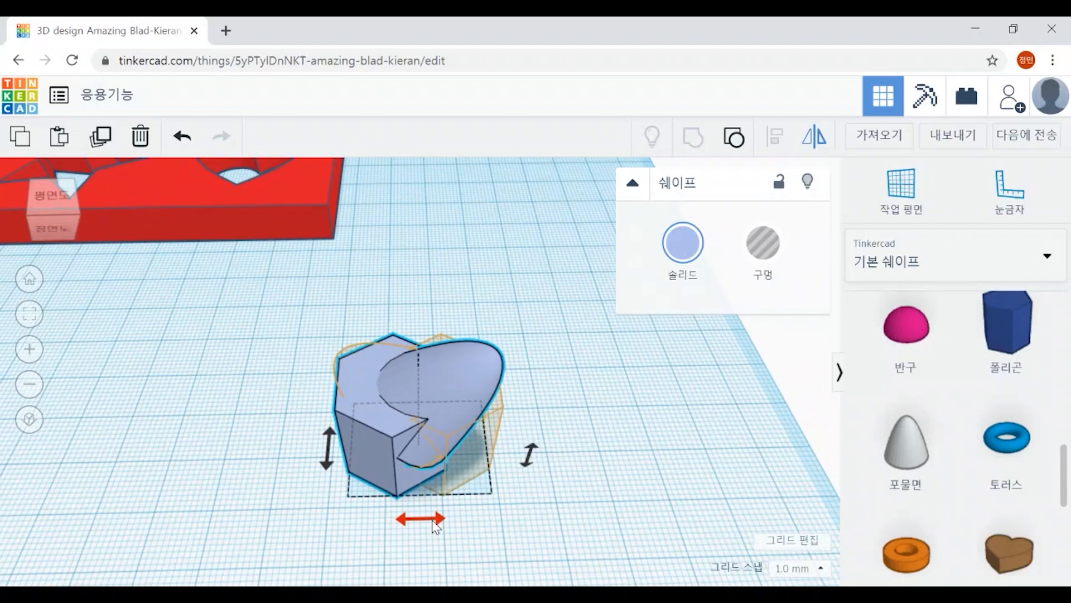
pyautogui.scroll(3, 512, 563)
pyautogui.moveTo(506, 557); pyautogui.dragTo(501, 503, button='middle')
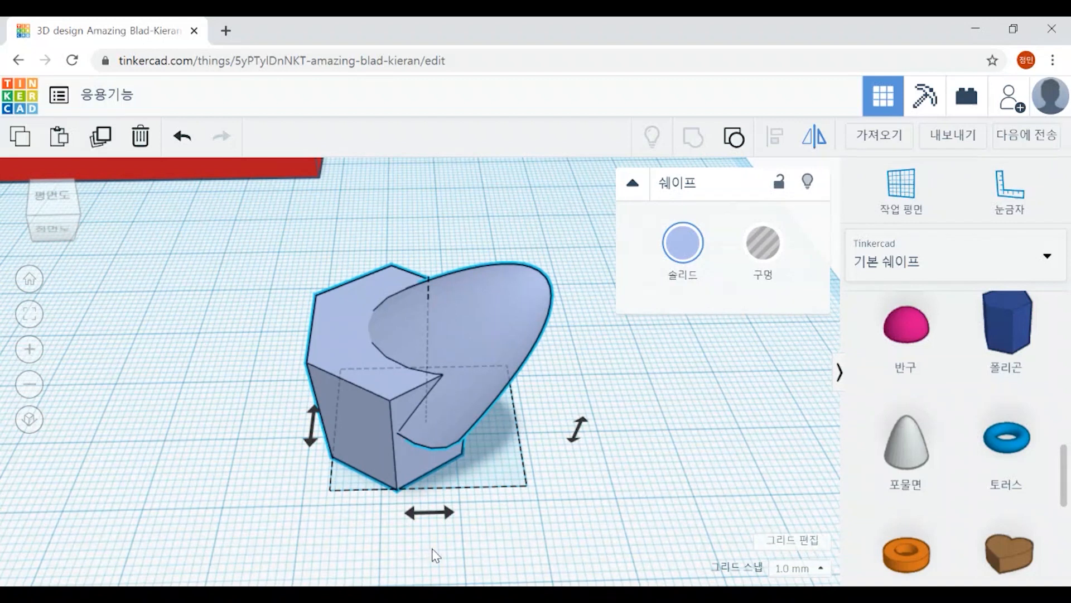
pyautogui.moveTo(511, 544)
pyautogui.mouseDown(button='right')
pyautogui.moveTo(542, 545)
pyautogui.moveTo(497, 539)
pyautogui.mouseUp(button='right')
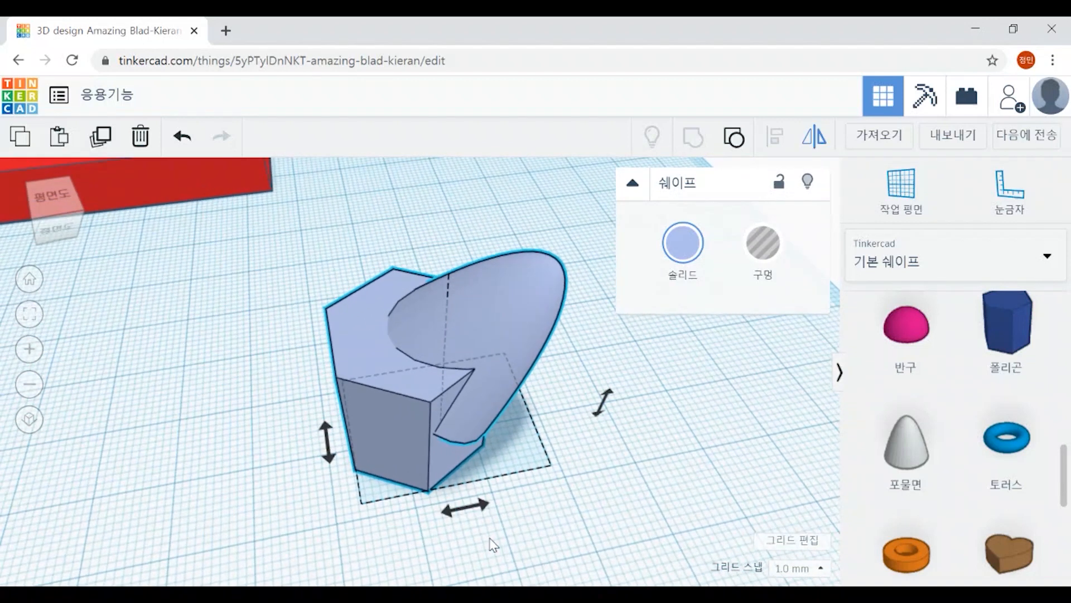
pyautogui.click(474, 506)
pyautogui.click(560, 522)
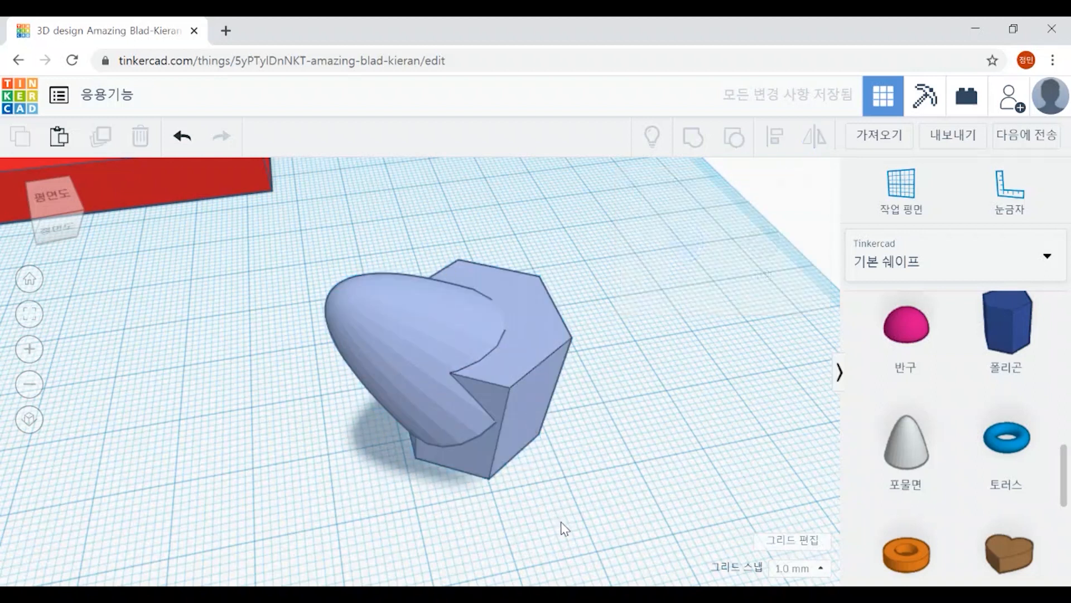
pyautogui.click(473, 408)
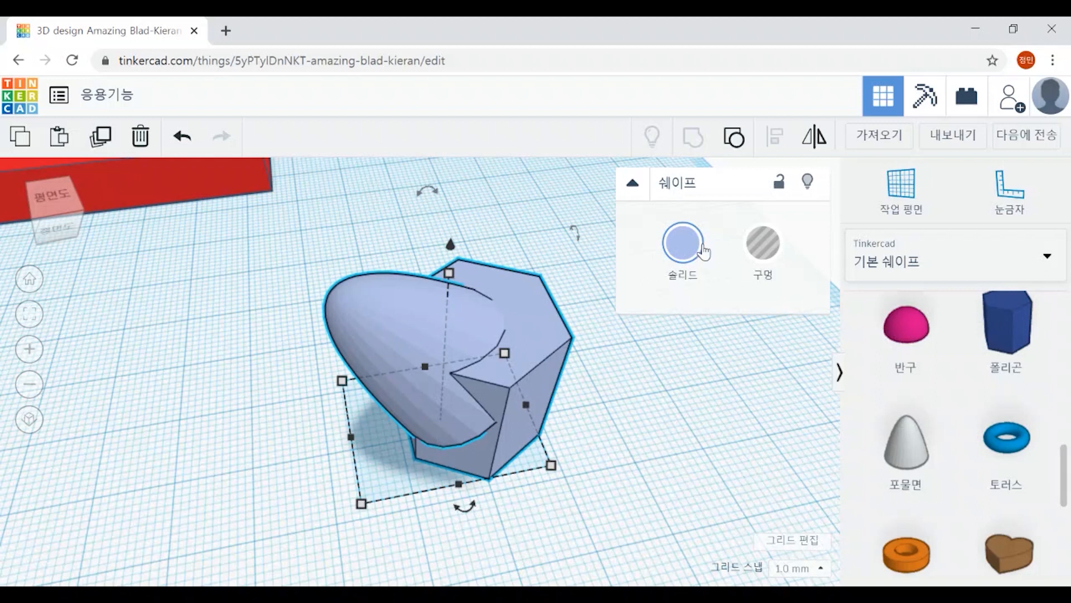
# Mirror the light blue grouped shape along its front-back axis and flip it back, previewing the vertical direction as well.
pyautogui.click(814, 137)
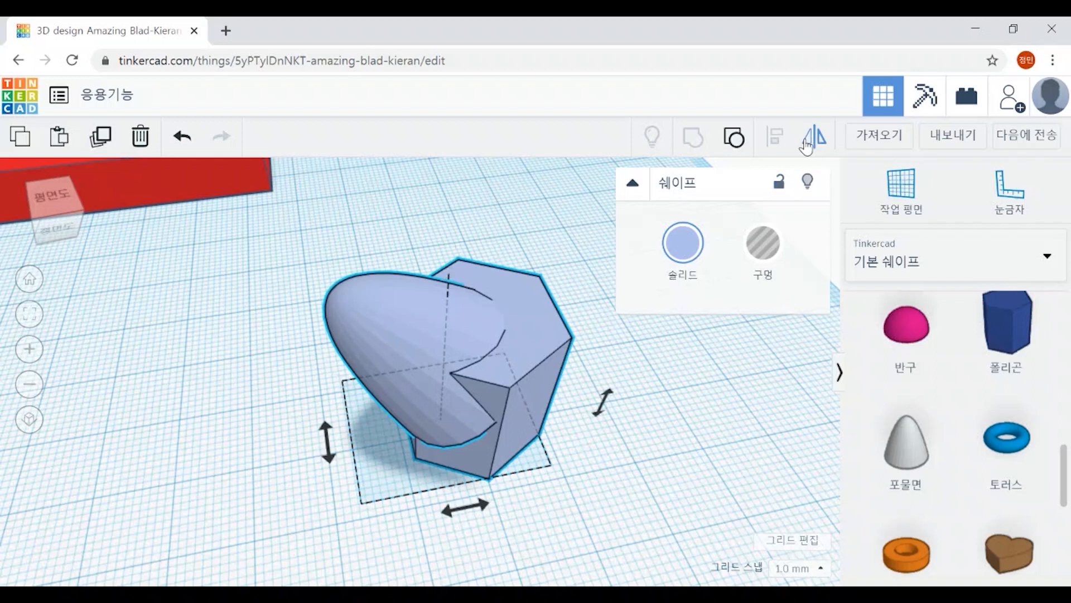
pyautogui.click(601, 414)
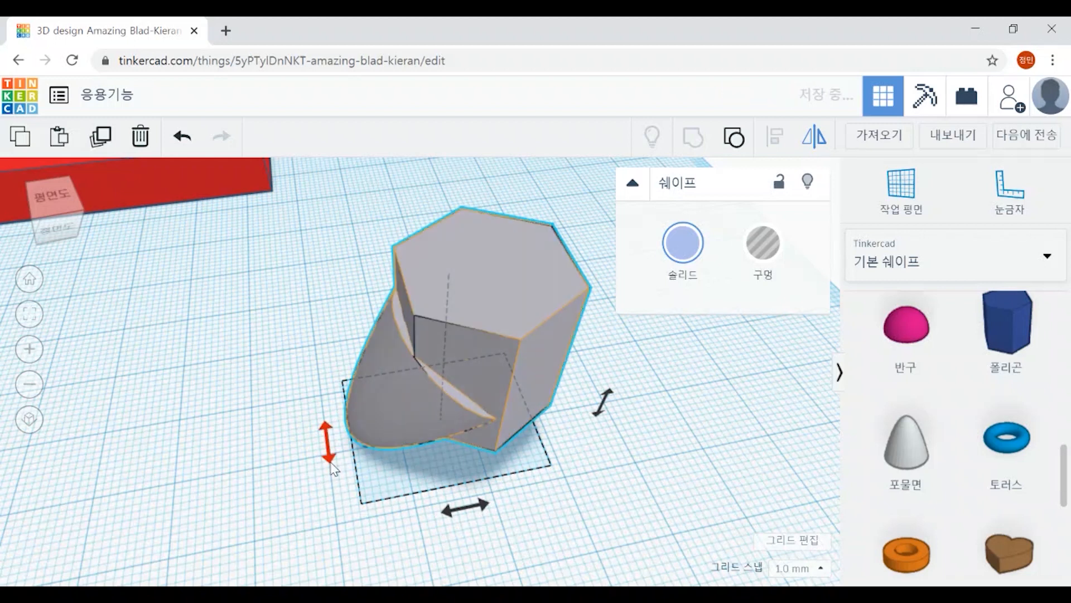
pyautogui.click(600, 410)
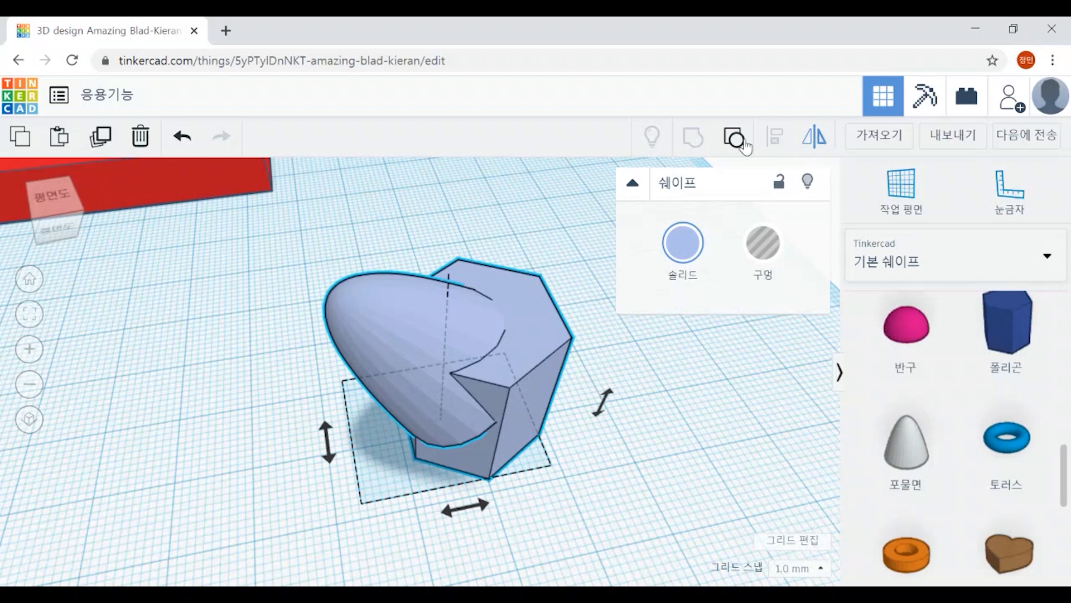
pyautogui.scroll(-3, 637, 469)
pyautogui.moveTo(637, 468); pyautogui.dragTo(615, 452, button='right')
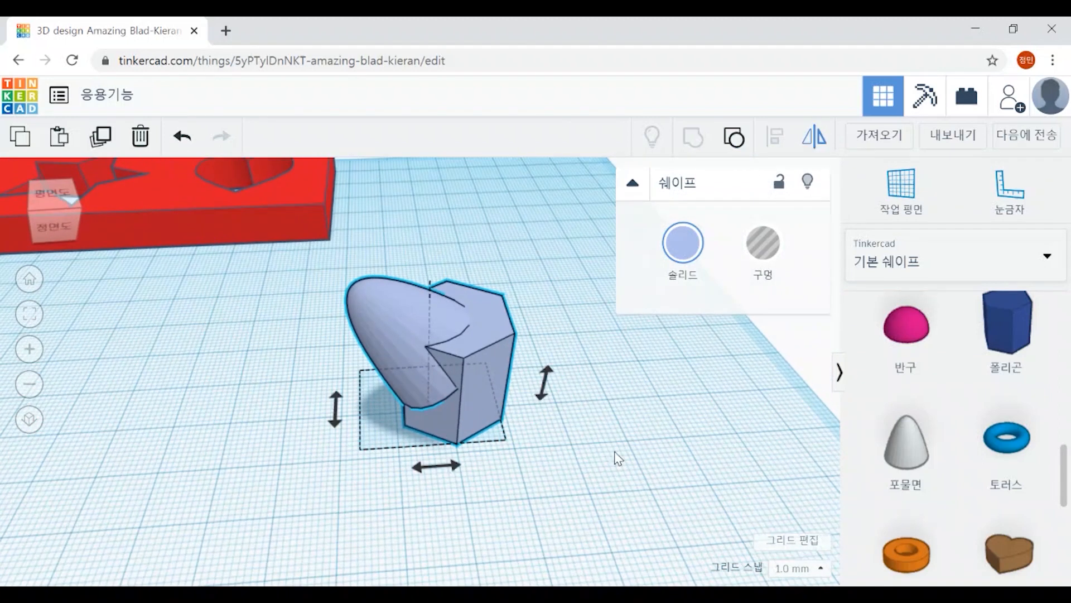
pyautogui.scroll(2, 614, 452)
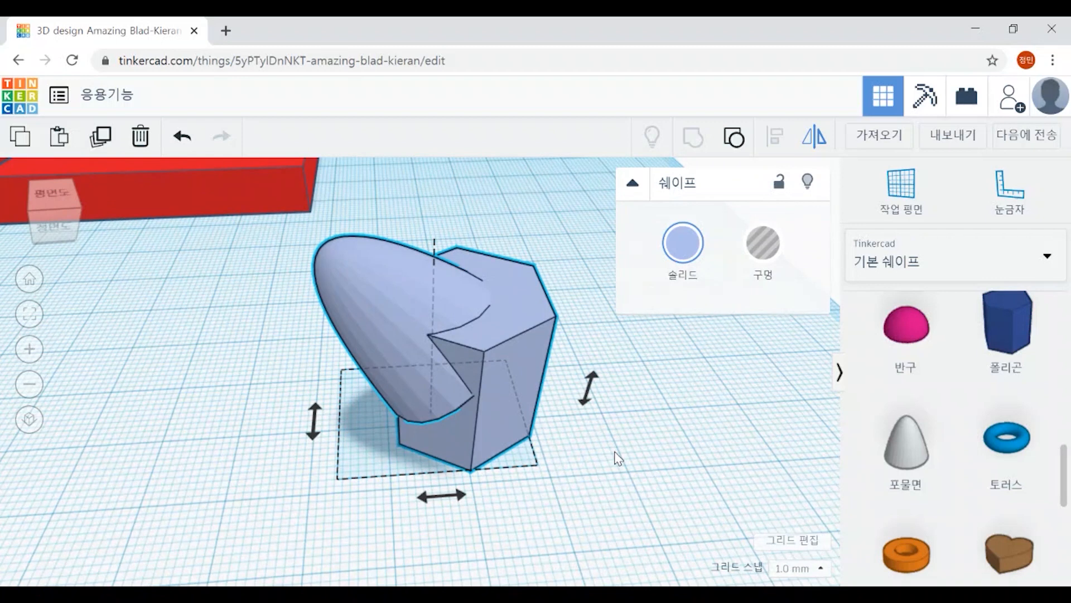
pyautogui.moveTo(622, 440); pyautogui.dragTo(562, 481, button='right')
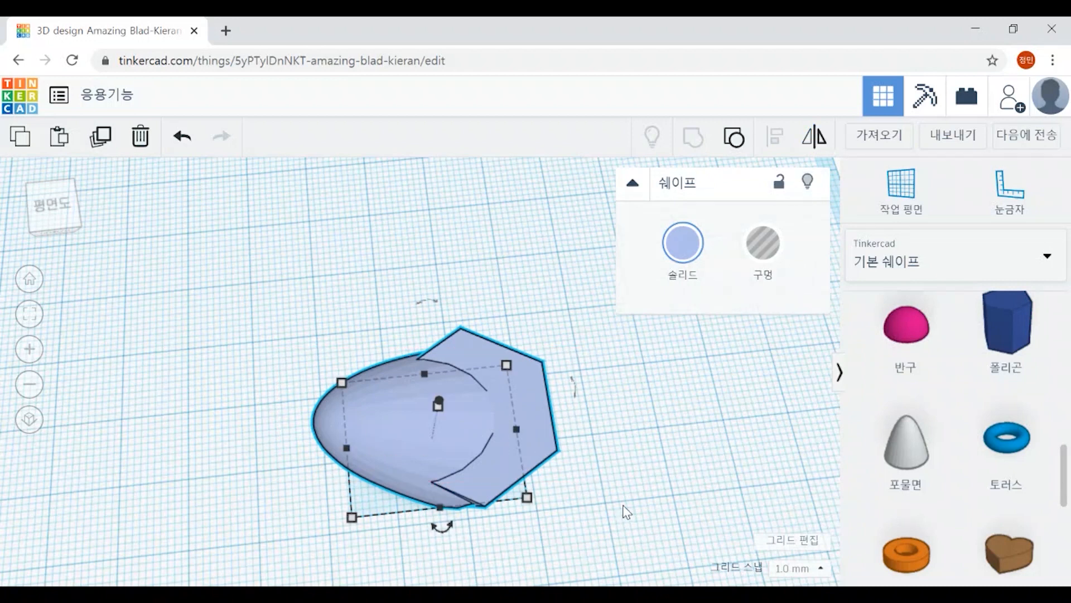
# Delete the light blue grouped shape and return to the home view of the workplane.
pyautogui.press('Delete')
pyautogui.scroll(3, 622, 505)
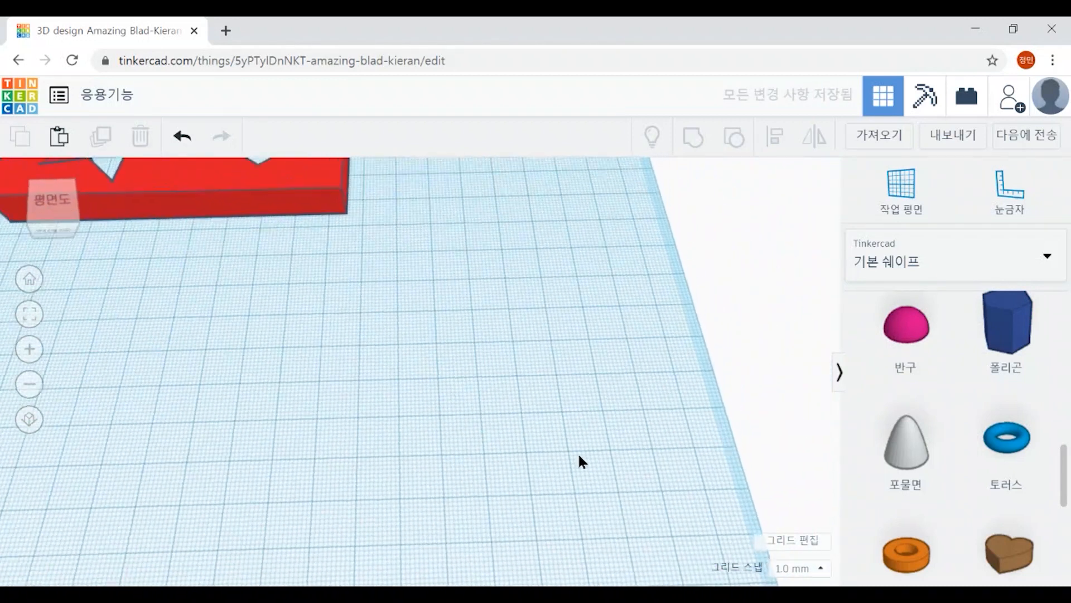
pyautogui.click(30, 278)
pyautogui.moveTo(504, 446); pyautogui.dragTo(610, 429, button='right')
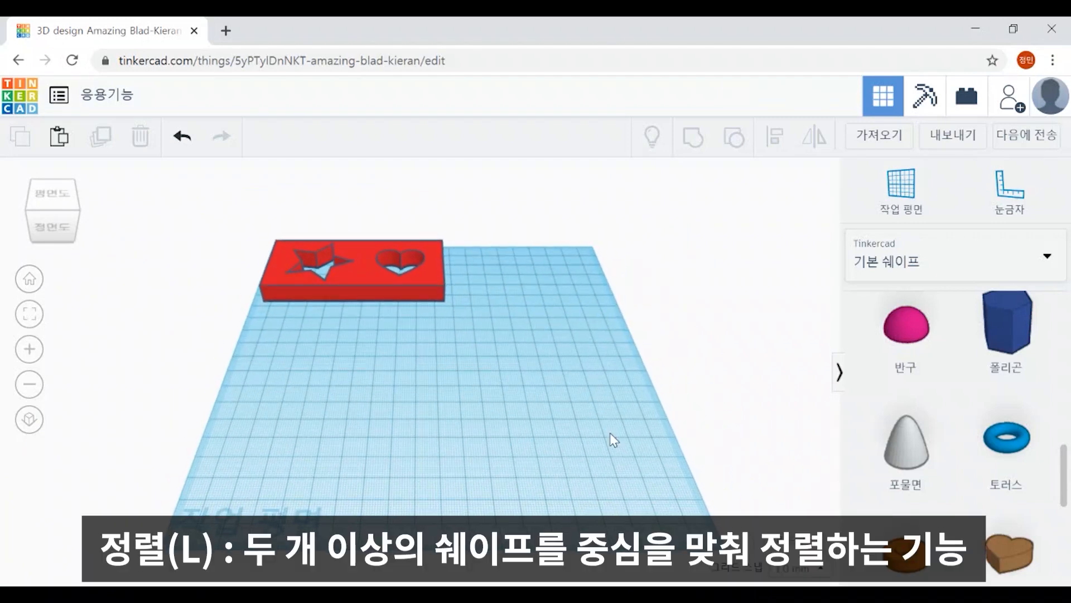
# Place a polygon, a paraboloid and a pyramid from the basic shapes in a loose row in front of the red box.
pyautogui.moveTo(1002, 343); pyautogui.dragTo(341, 423)
pyautogui.moveTo(906, 443); pyautogui.dragTo(427, 409)
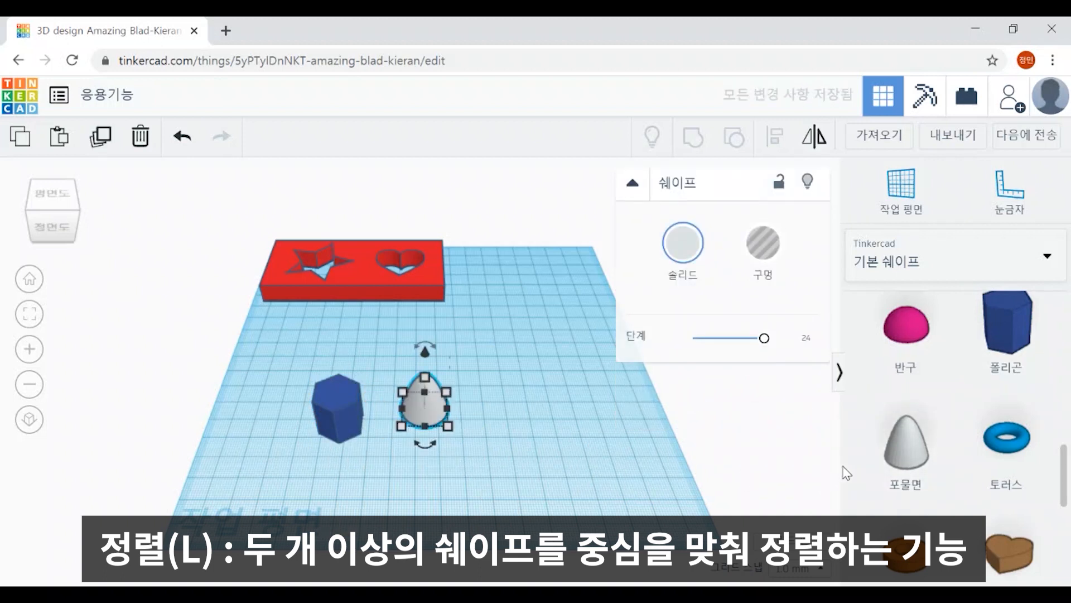
pyautogui.scroll(-5, 949, 424)
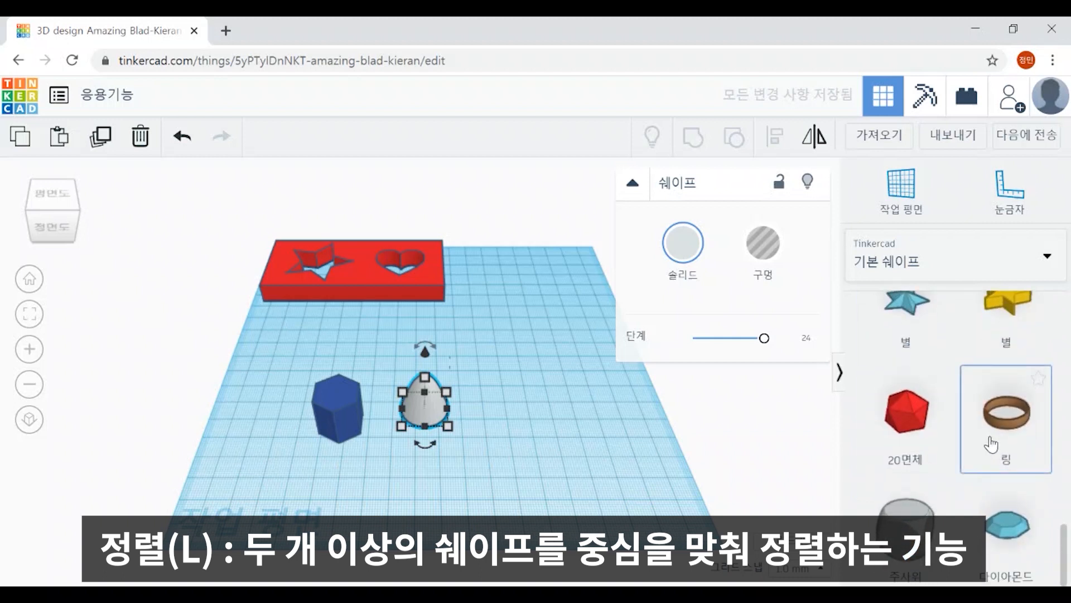
pyautogui.scroll(10, 996, 444)
pyautogui.scroll(-2, 1010, 463)
pyautogui.moveTo(1004, 463); pyautogui.dragTo(493, 443)
# Add a green roof shape to the right of the yellow pyramid, completing a staggered row of four shapes.
pyautogui.scroll(3, 922, 449)
pyautogui.scroll(1, 922, 448)
pyautogui.click(922, 449)
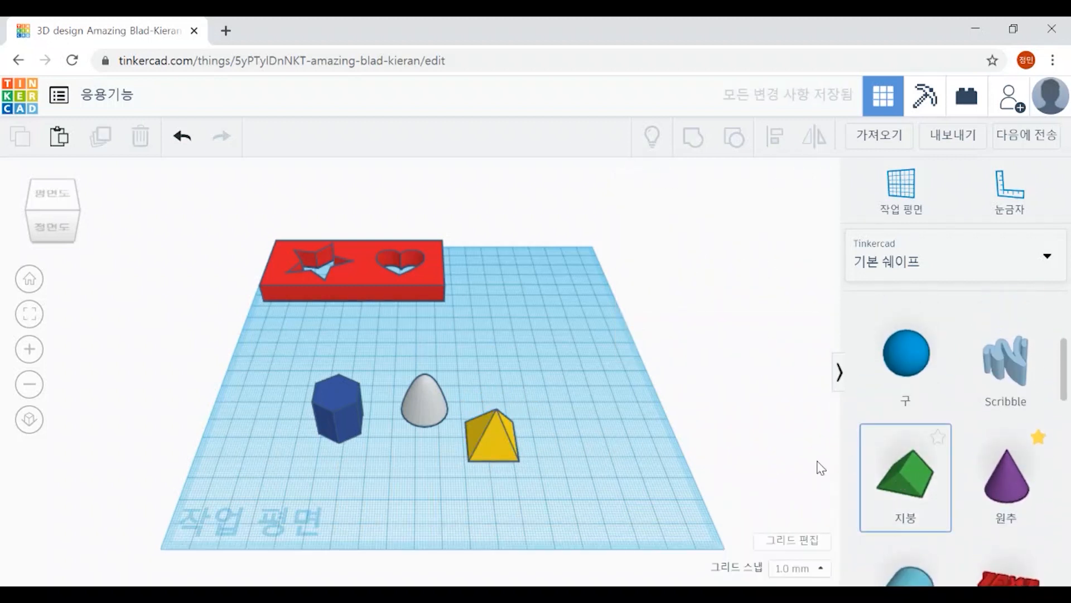
pyautogui.moveTo(922, 484); pyautogui.dragTo(557, 395)
pyautogui.scroll(2, 686, 514)
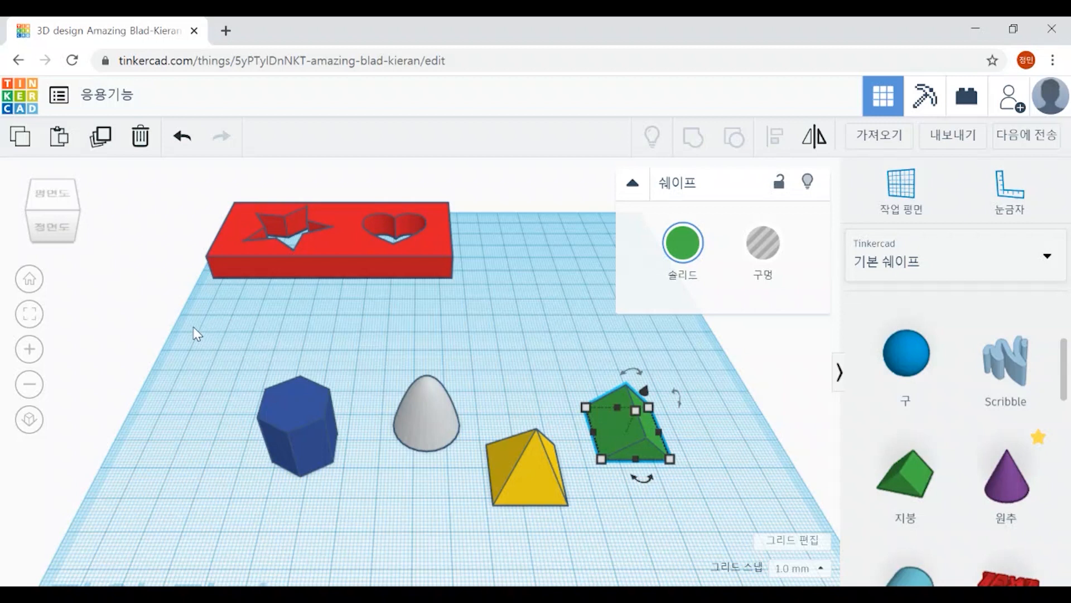
# Align the polygon, paraboloid, pyramid and roof to their common center in the front-back direction.
pyautogui.moveTo(210, 326); pyautogui.dragTo(737, 535)
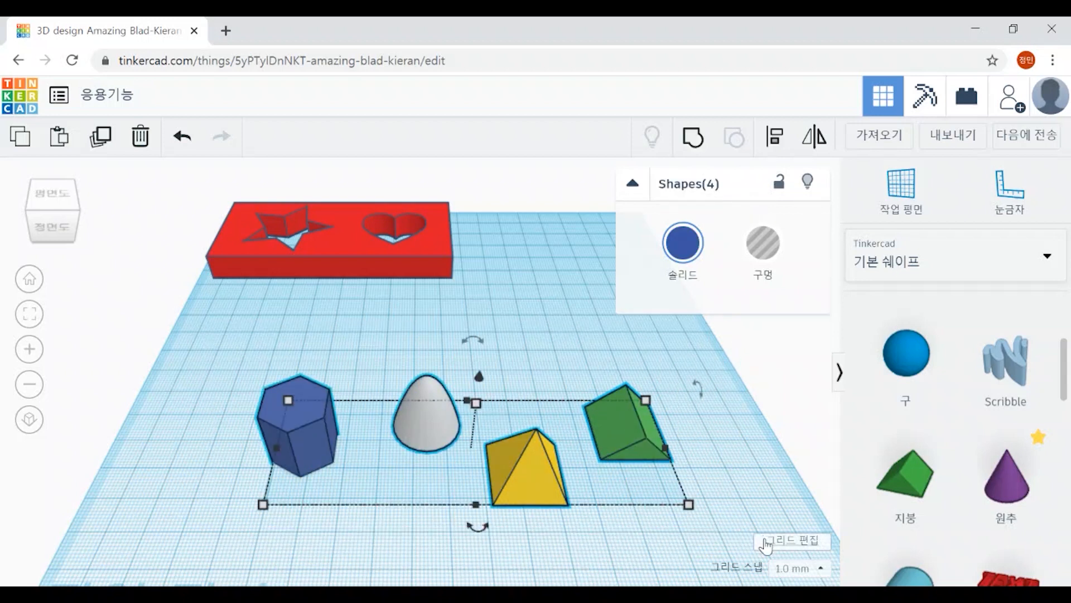
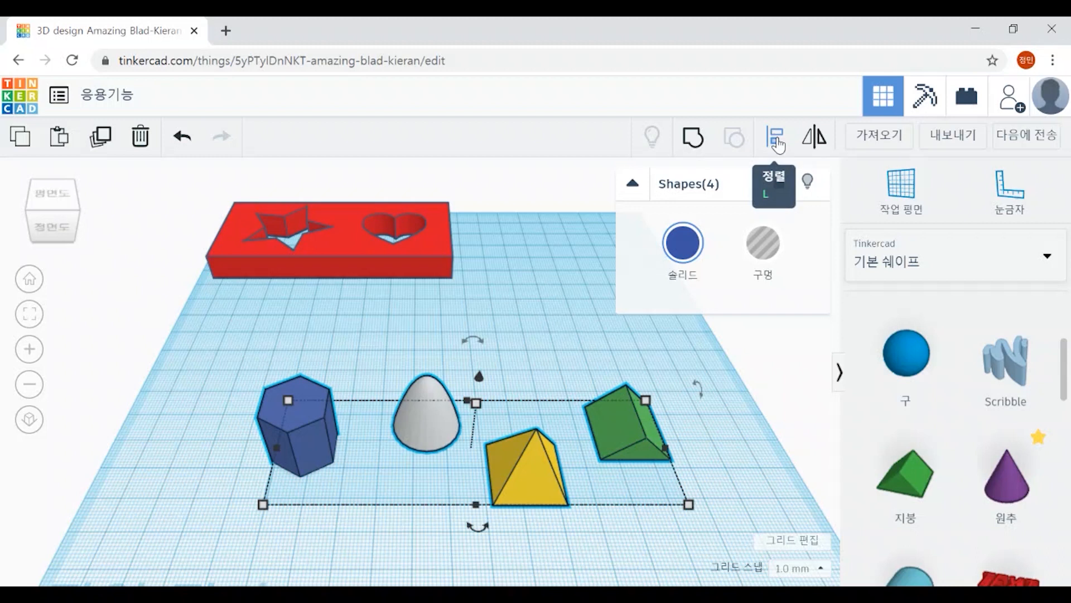
pyautogui.click(776, 141)
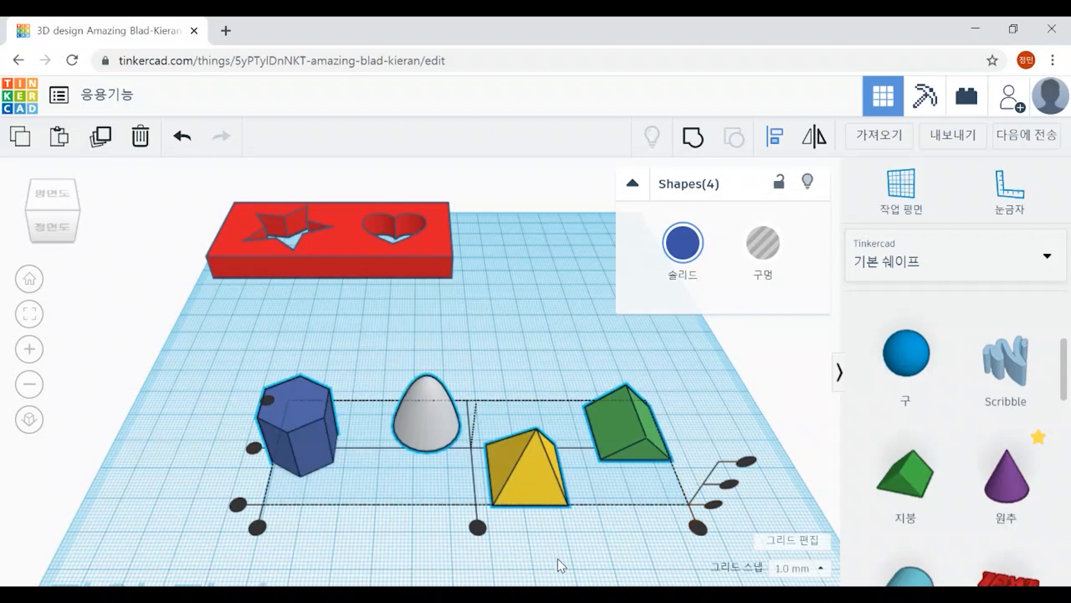
pyautogui.click(254, 448)
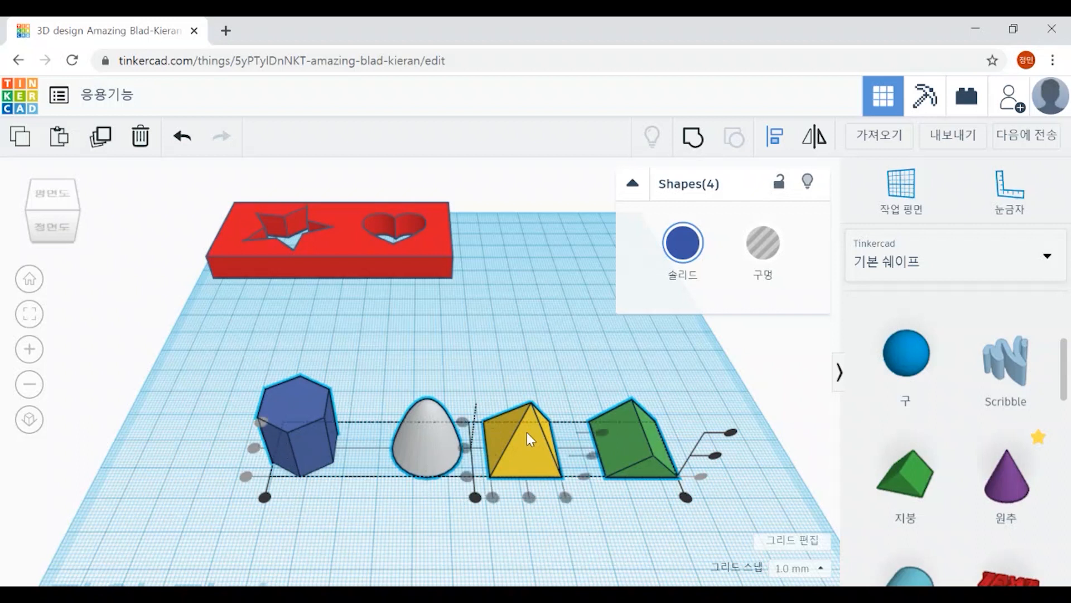
pyautogui.click(638, 549)
# Examine how the four shapes line up from above in flat orthographic view, and return to an angled perspective view.
pyautogui.moveTo(648, 544); pyautogui.dragTo(653, 585, button='right')
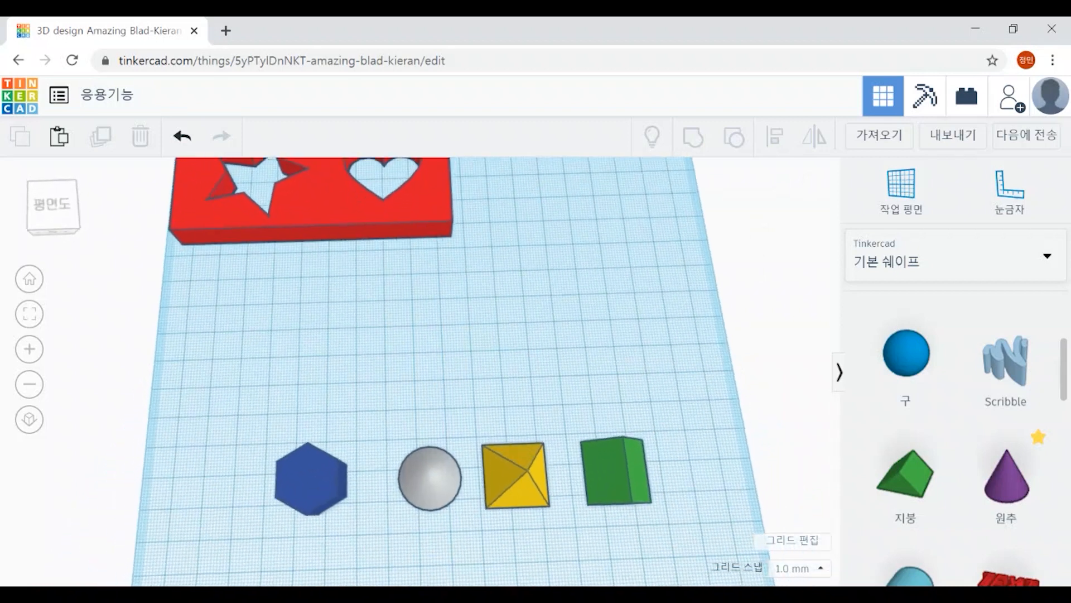
pyautogui.click(39, 216)
pyautogui.scroll(2, 616, 411)
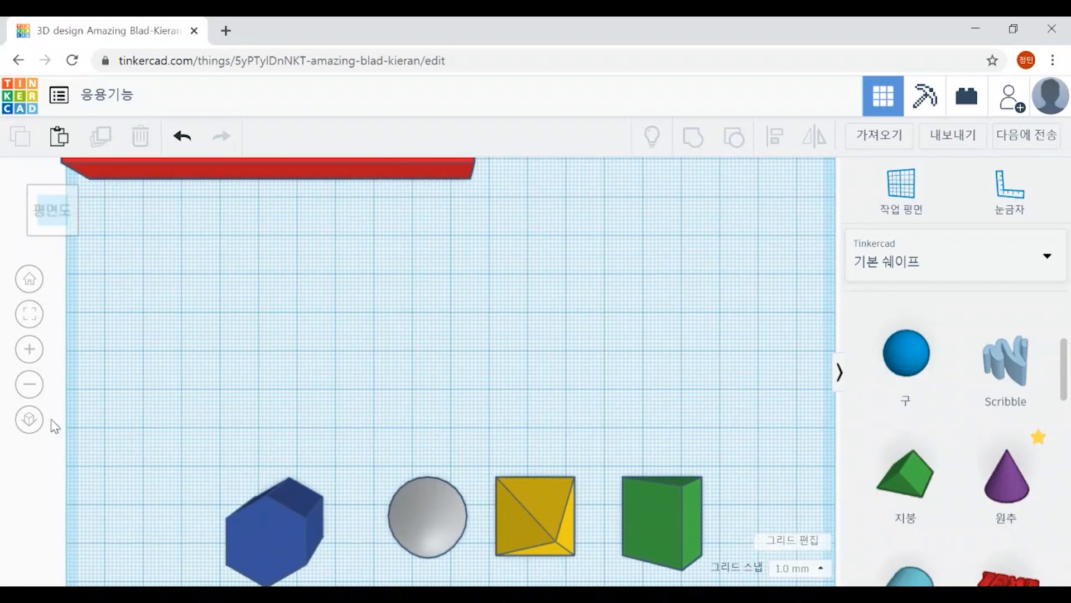
pyautogui.click(29, 419)
pyautogui.moveTo(471, 432); pyautogui.dragTo(478, 299, button='middle')
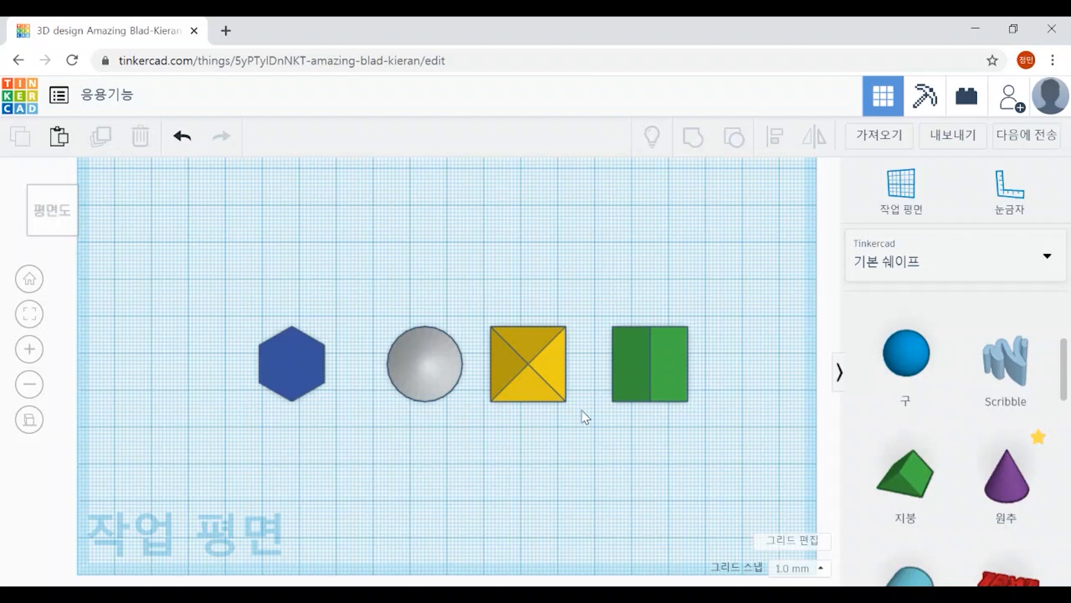
pyautogui.scroll(5, 634, 466)
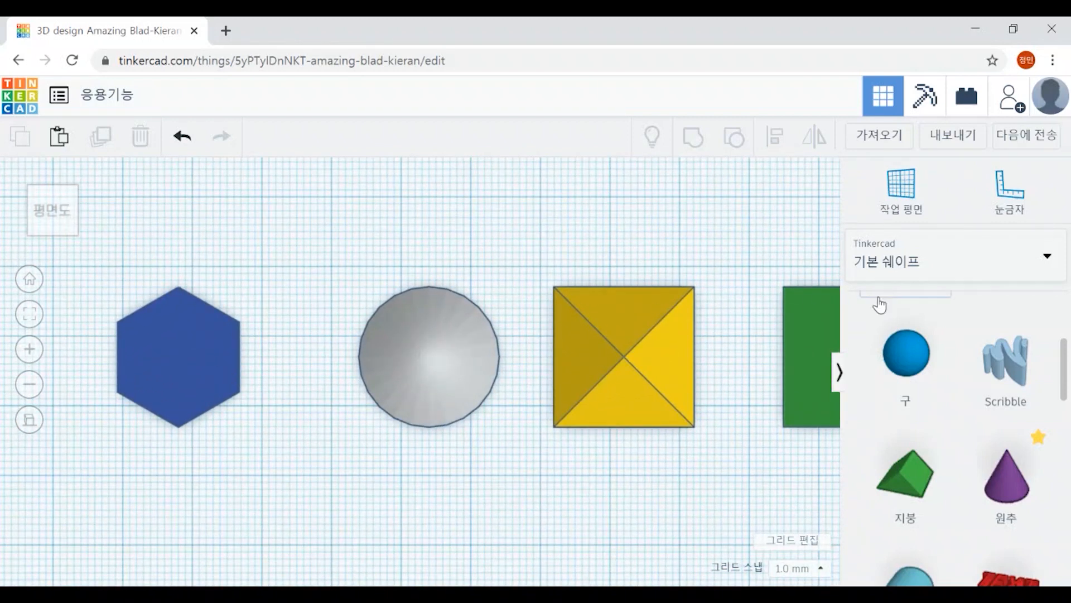
pyautogui.scroll(-3, 719, 453)
pyautogui.moveTo(713, 447); pyautogui.dragTo(718, 363, button='right')
pyautogui.click(29, 419)
pyautogui.moveTo(318, 464); pyautogui.dragTo(244, 411, button='right')
# Select the four shapes and align them to the middle of their height.
pyautogui.moveTo(207, 276); pyautogui.dragTo(691, 456)
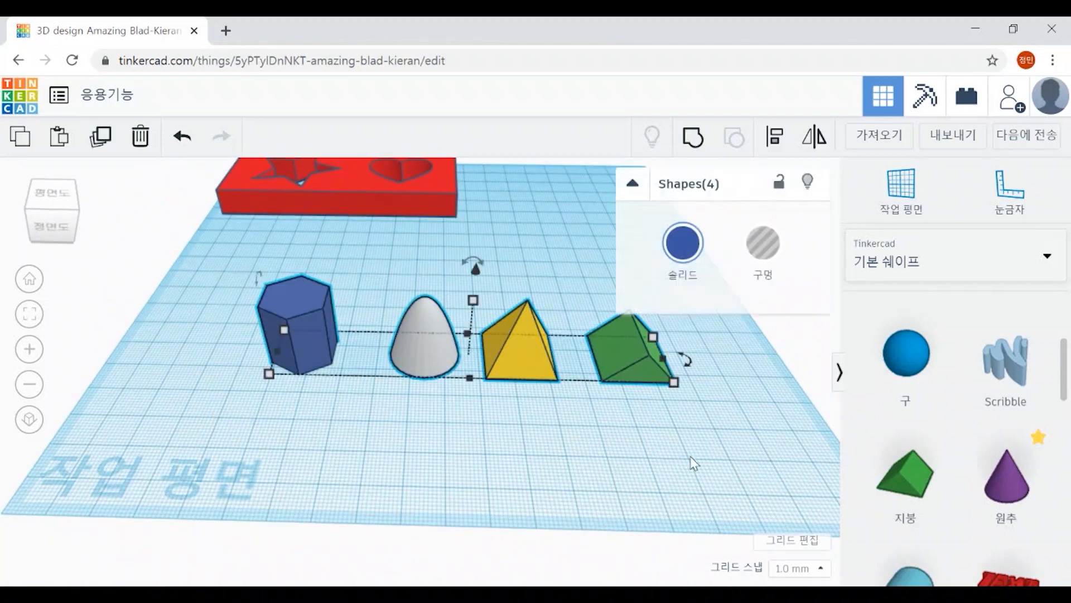
pyautogui.click(776, 137)
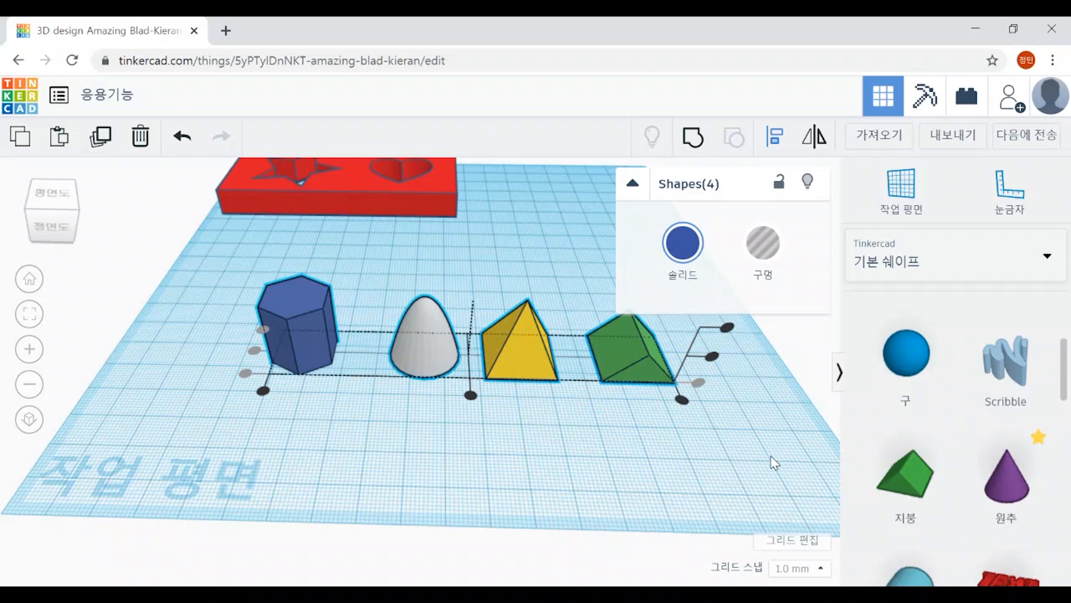
pyautogui.moveTo(524, 450); pyautogui.dragTo(540, 409, button='right')
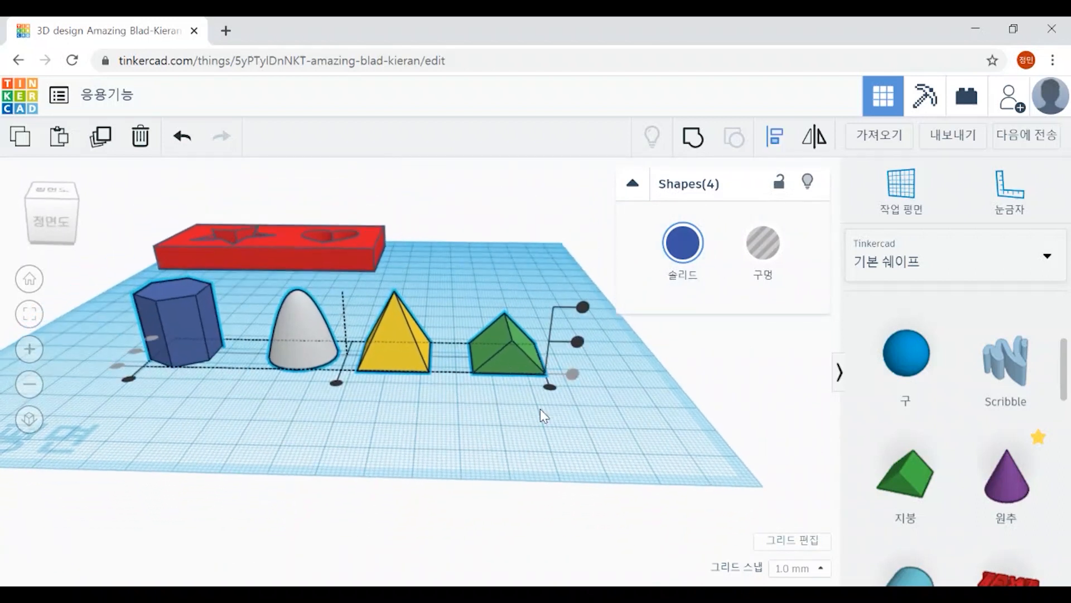
pyautogui.click(578, 341)
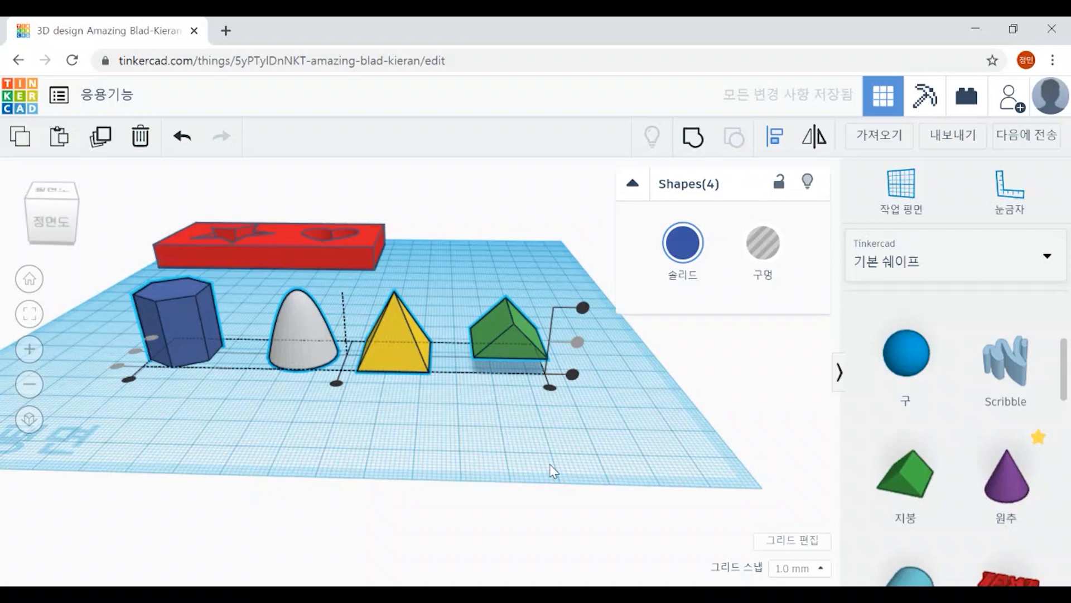
# Delete the aligned polygon, paraboloid, pyramid and roof, keeping the red box.
pyautogui.scroll(-2, 550, 468)
pyautogui.scroll(1, 550, 465)
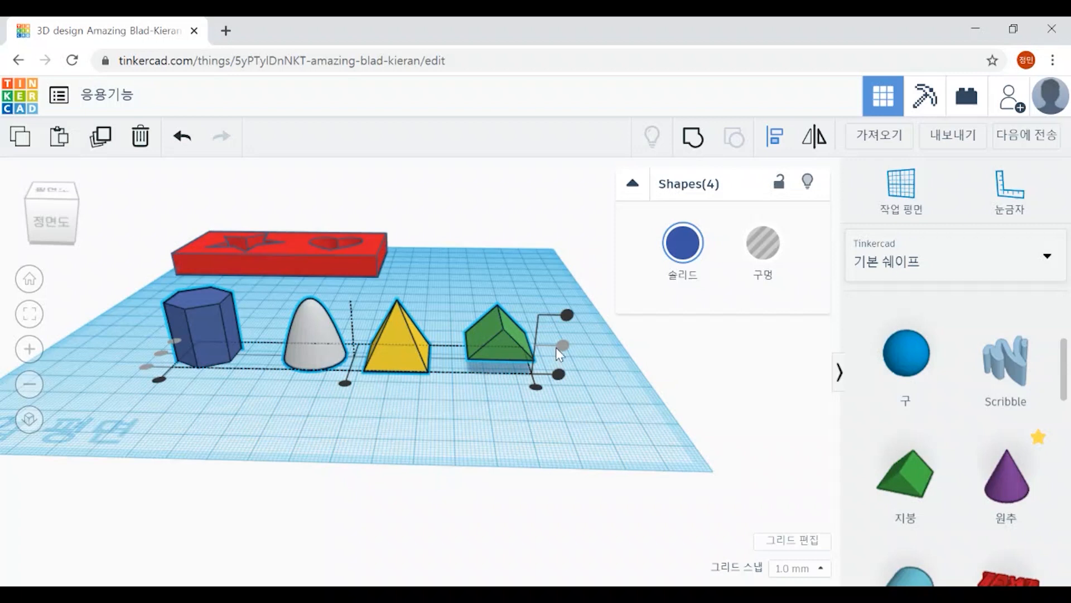
pyautogui.moveTo(587, 426)
pyautogui.mouseDown(button='right')
pyautogui.moveTo(590, 397)
pyautogui.moveTo(597, 437)
pyautogui.mouseUp(button='right')
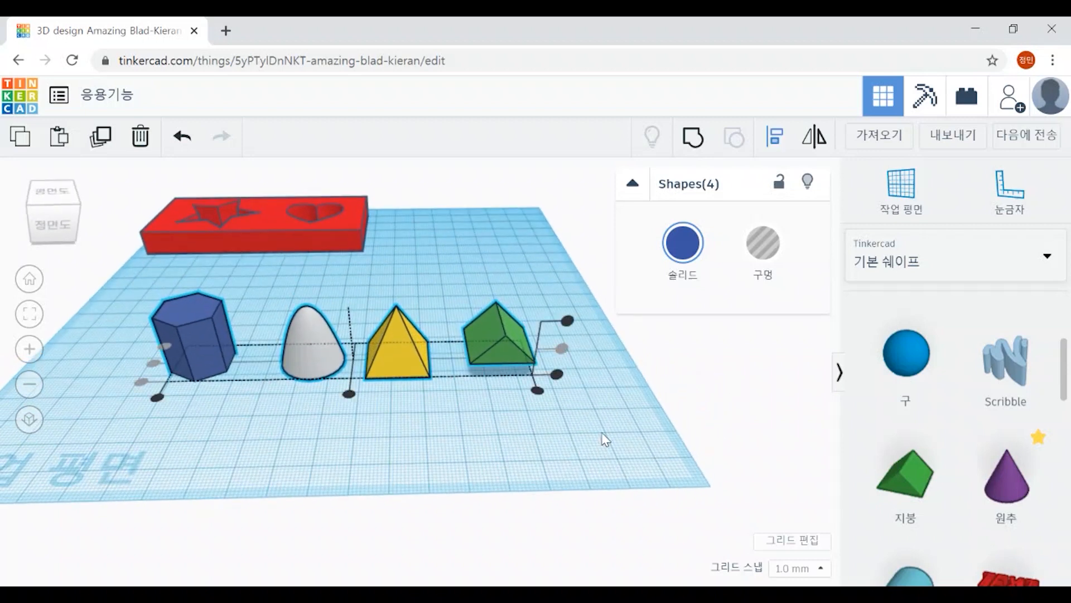
pyautogui.moveTo(85, 276); pyautogui.dragTo(600, 432)
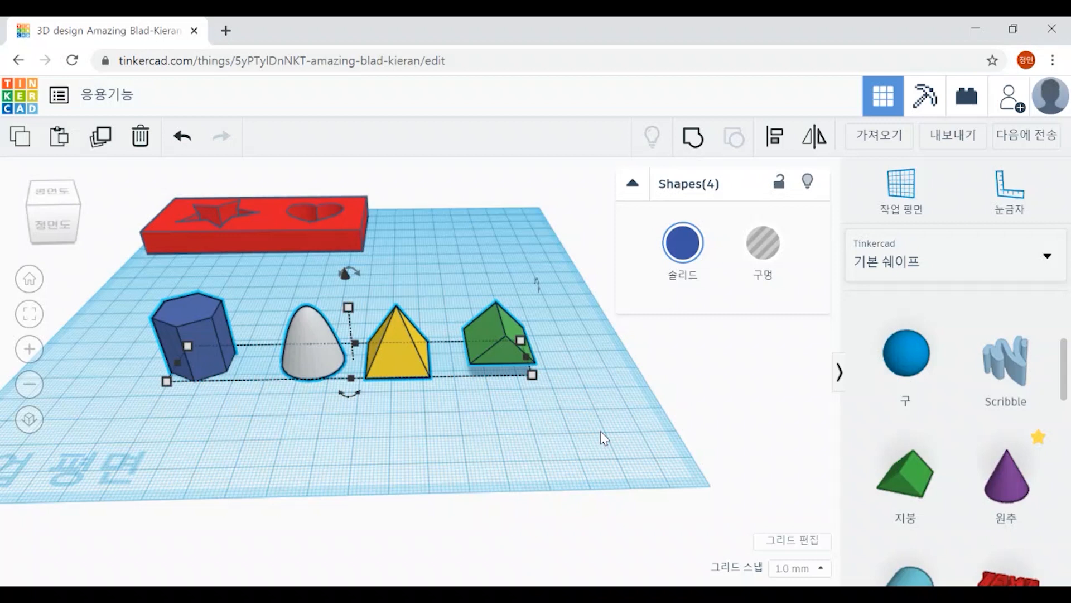
pyautogui.press('Delete')
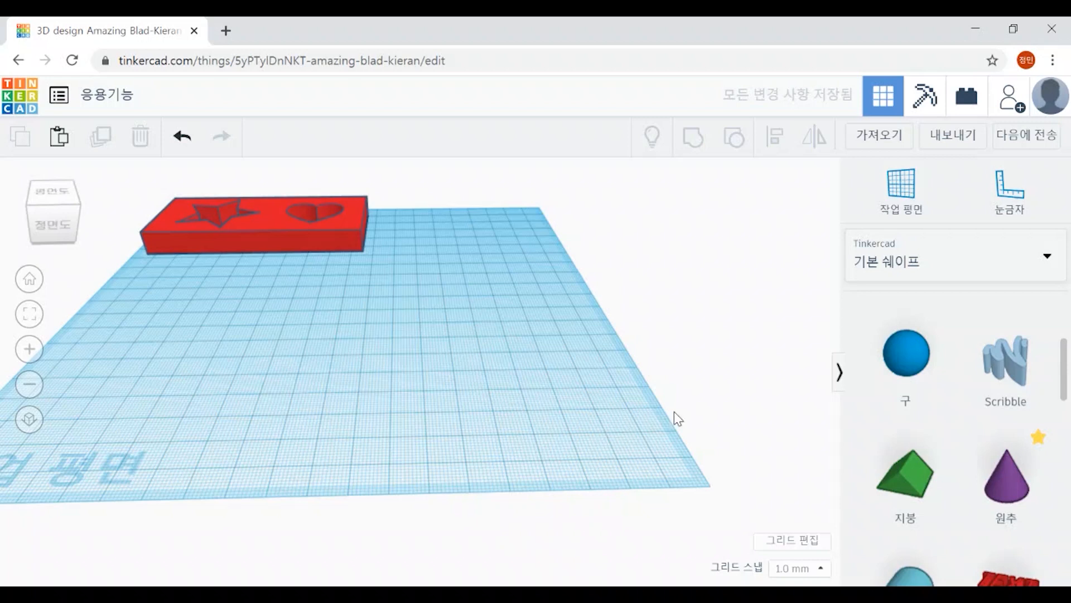
# Place a green roof on the empty workplane and a paraboloid to its right.
pyautogui.moveTo(598, 385)
pyautogui.mouseDown(button='right')
pyautogui.moveTo(585, 433)
pyautogui.moveTo(605, 408)
pyautogui.moveTo(573, 405)
pyautogui.moveTo(610, 402)
pyautogui.mouseUp(button='right')
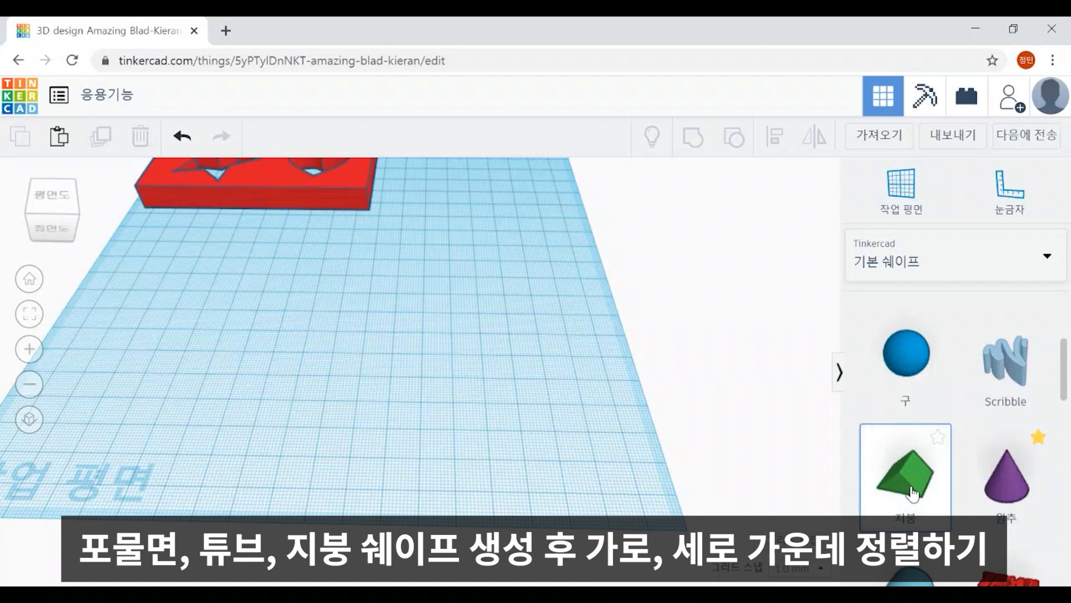
pyautogui.moveTo(912, 493); pyautogui.dragTo(260, 338)
pyautogui.scroll(4, 950, 477)
pyautogui.scroll(-5, 950, 477)
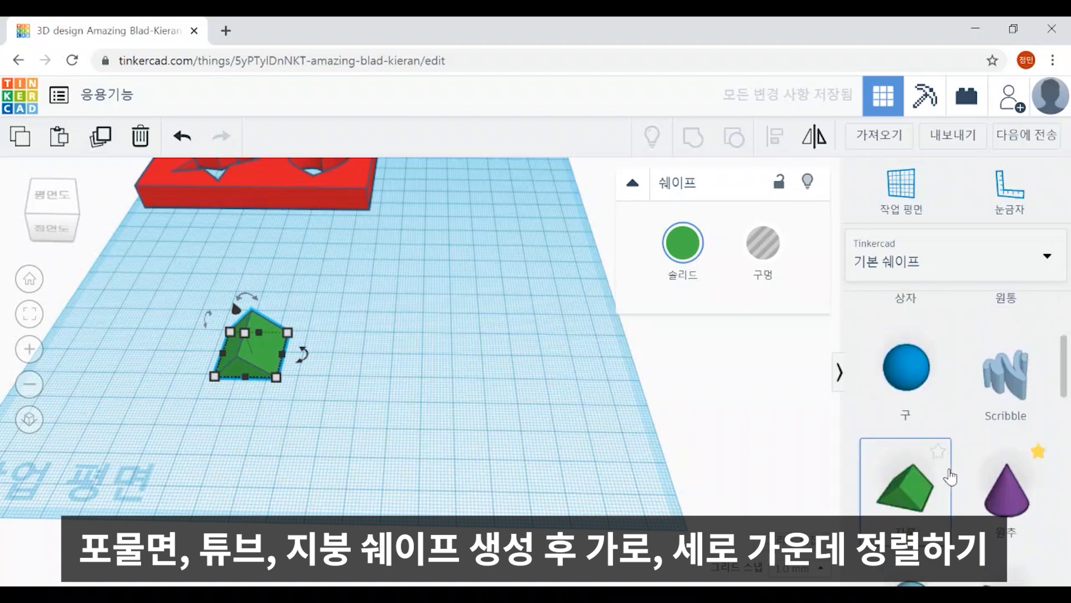
pyautogui.scroll(-5, 993, 439)
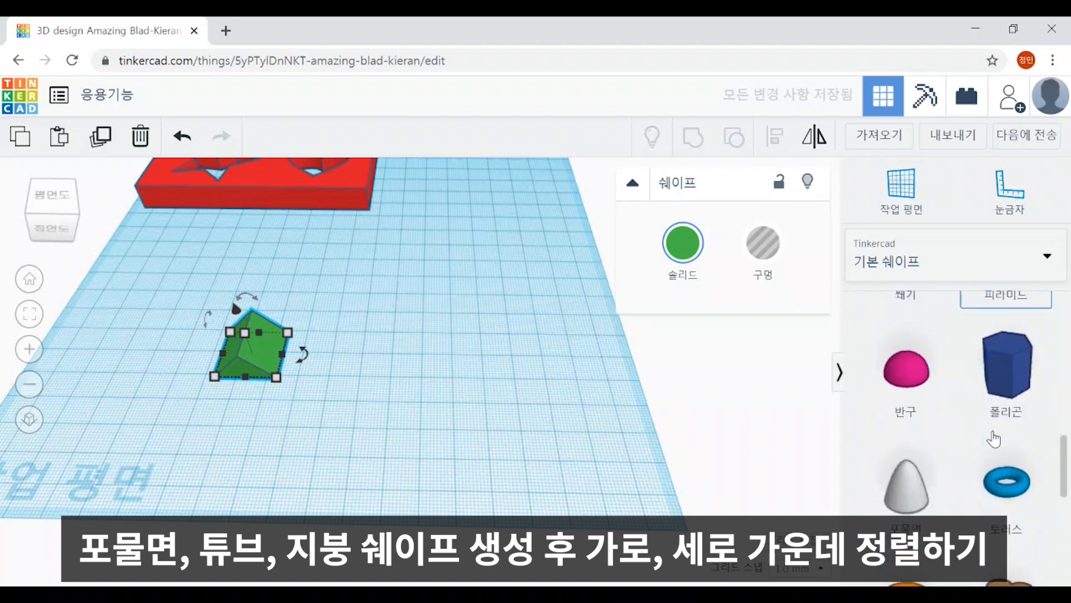
pyautogui.moveTo(911, 307); pyautogui.dragTo(324, 378)
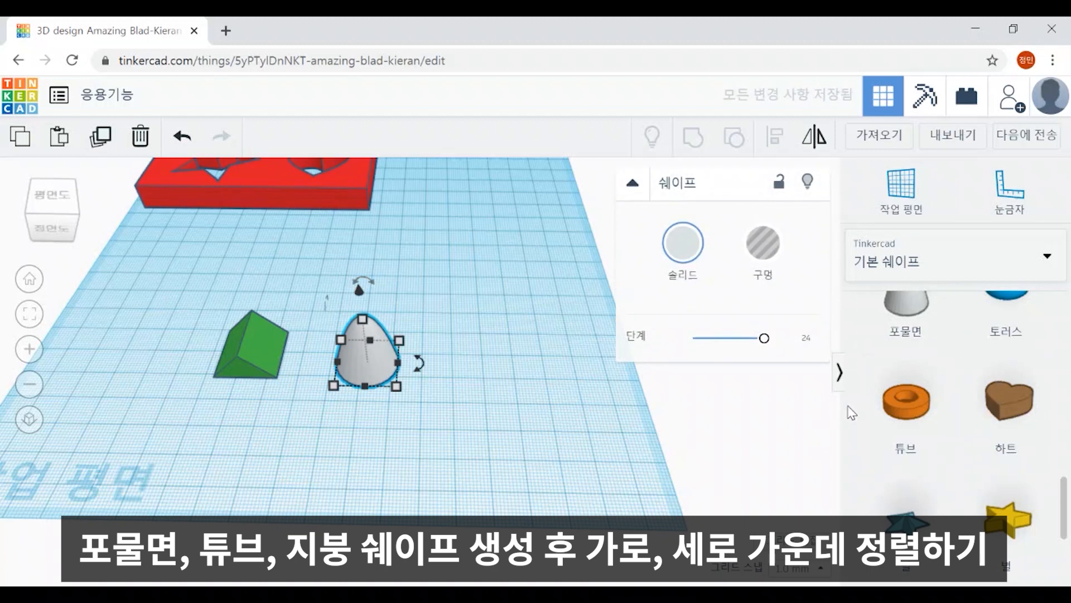
# Add an orange tube to the right of the paraboloid, slightly further back.
pyautogui.moveTo(905, 413); pyautogui.dragTo(803, 438)
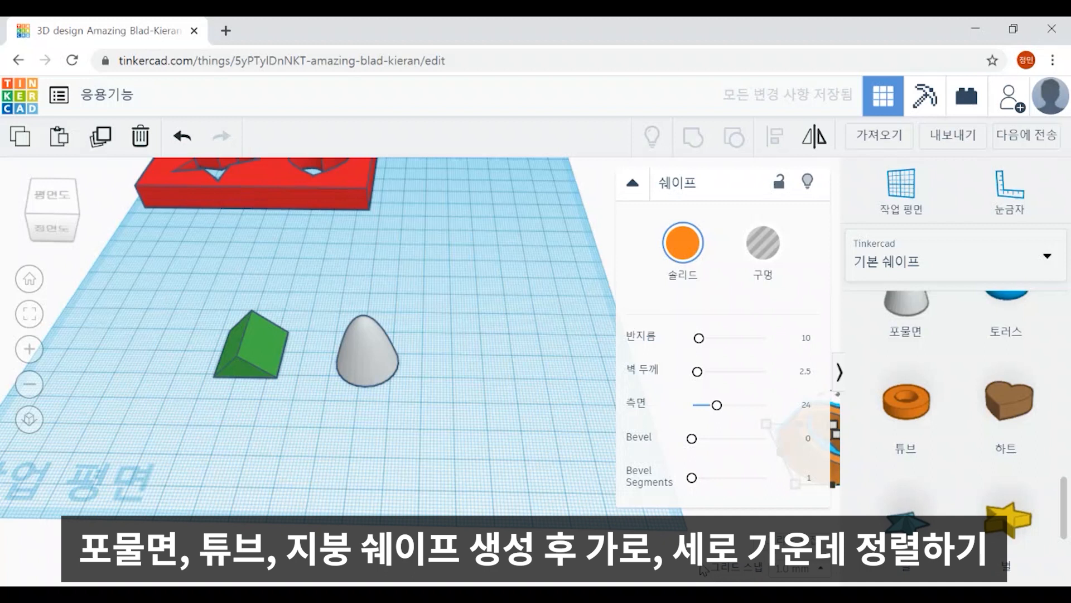
pyautogui.moveTo(798, 450); pyautogui.dragTo(436, 350)
pyautogui.click(342, 427)
pyautogui.scroll(3, 341, 423)
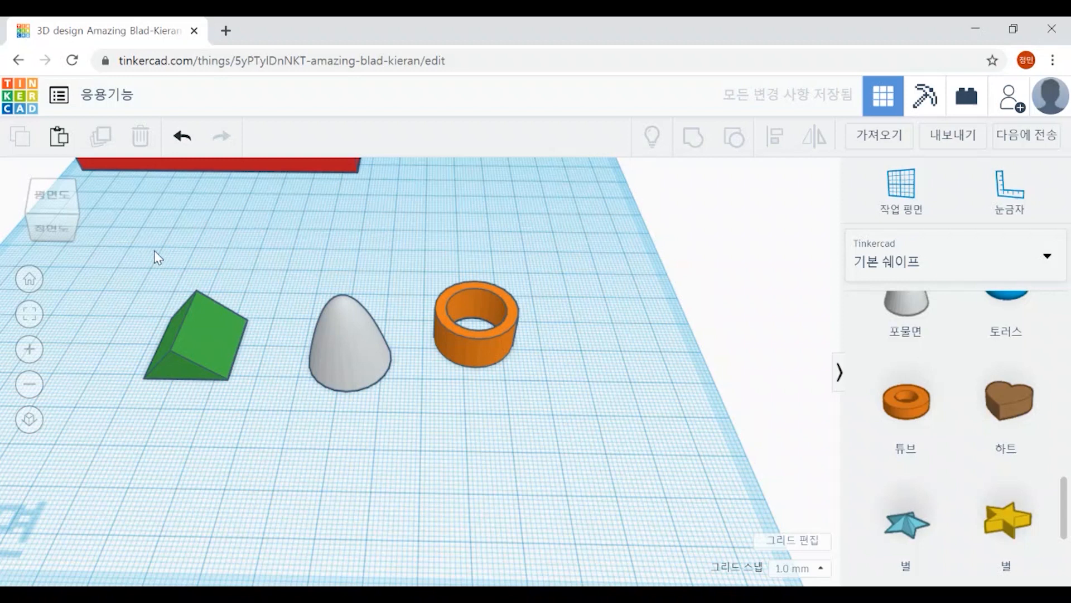
# Select the roof, paraboloid and tube and align them to their common center in both horizontal directions.
pyautogui.moveTo(127, 233); pyautogui.dragTo(616, 451)
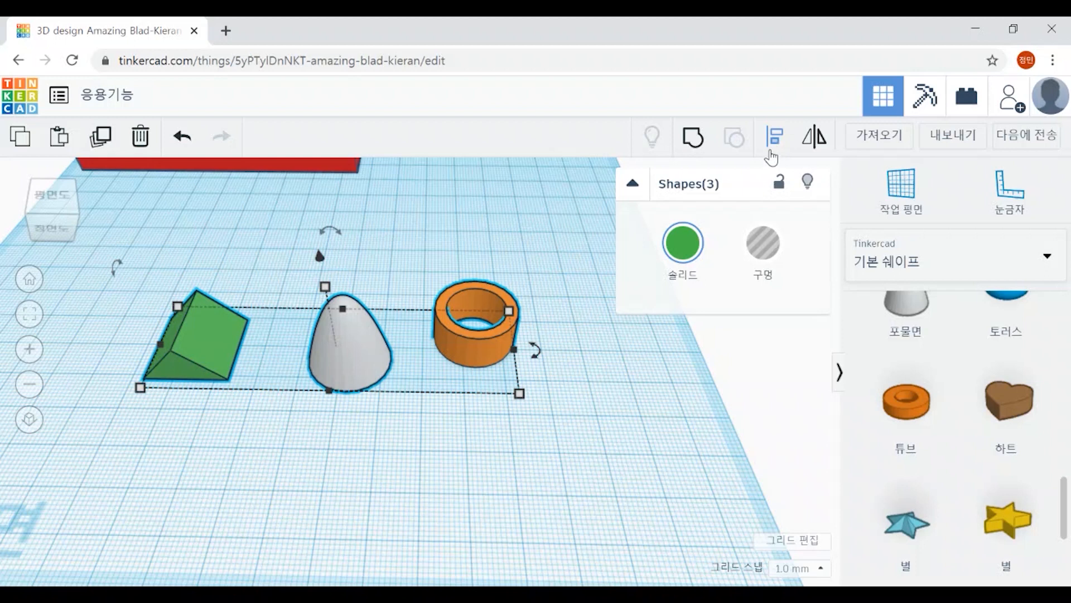
pyautogui.click(774, 138)
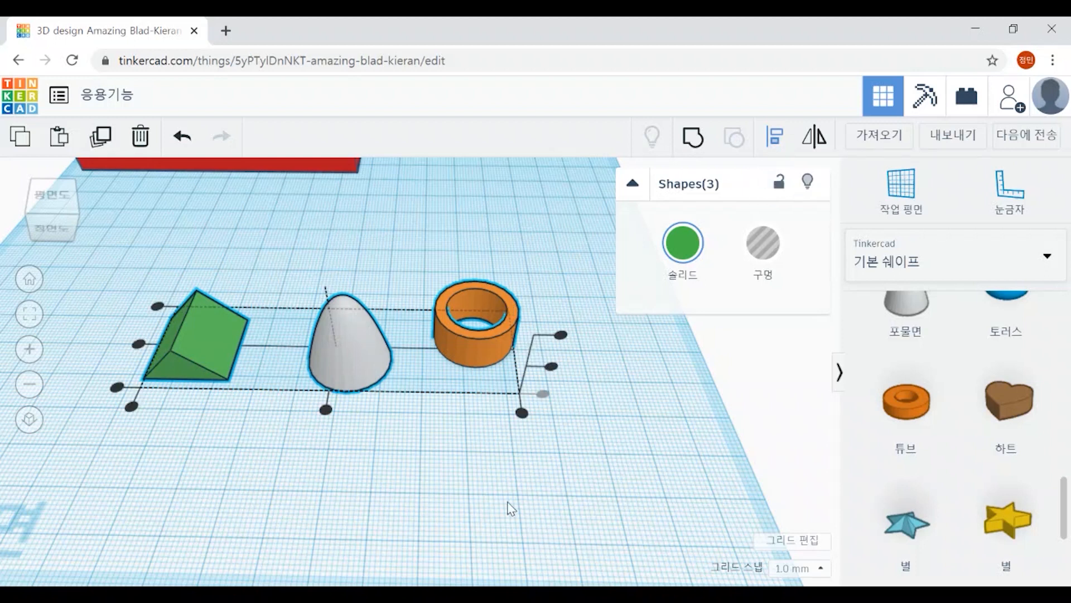
pyautogui.click(327, 411)
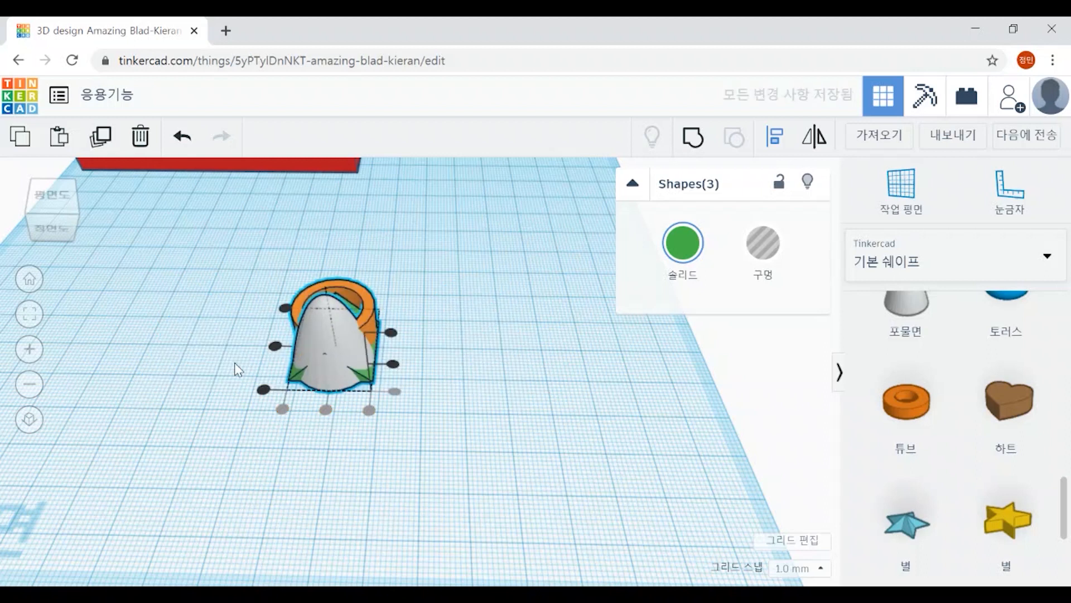
pyautogui.click(276, 347)
pyautogui.click(376, 500)
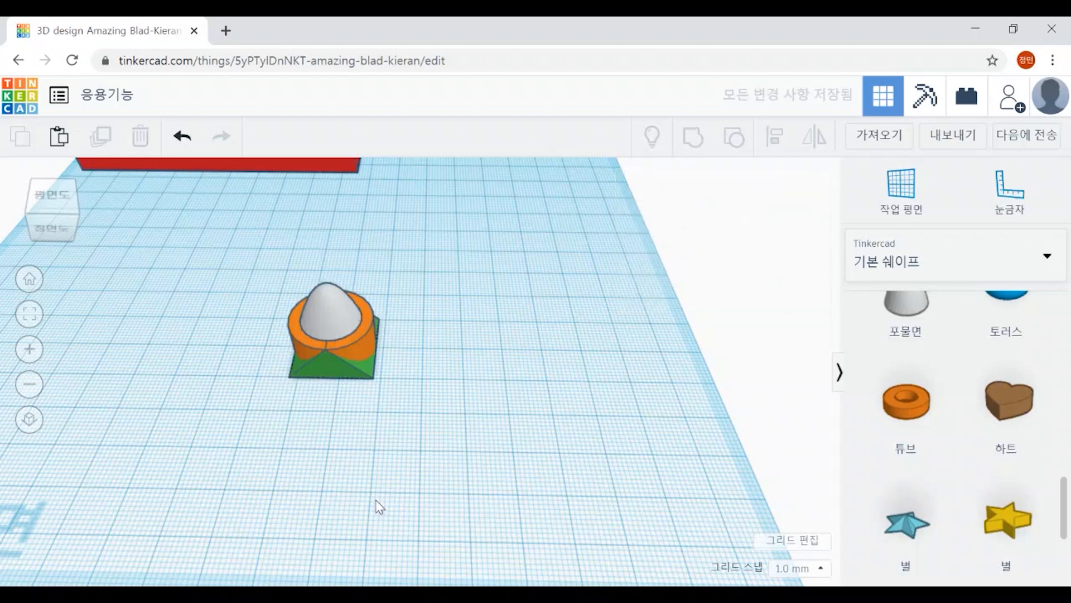
# Group the three centered shapes and turn on the multicolor option for the group.
pyautogui.moveTo(363, 443); pyautogui.dragTo(253, 329, button='right')
pyautogui.moveTo(239, 258); pyautogui.dragTo(463, 427)
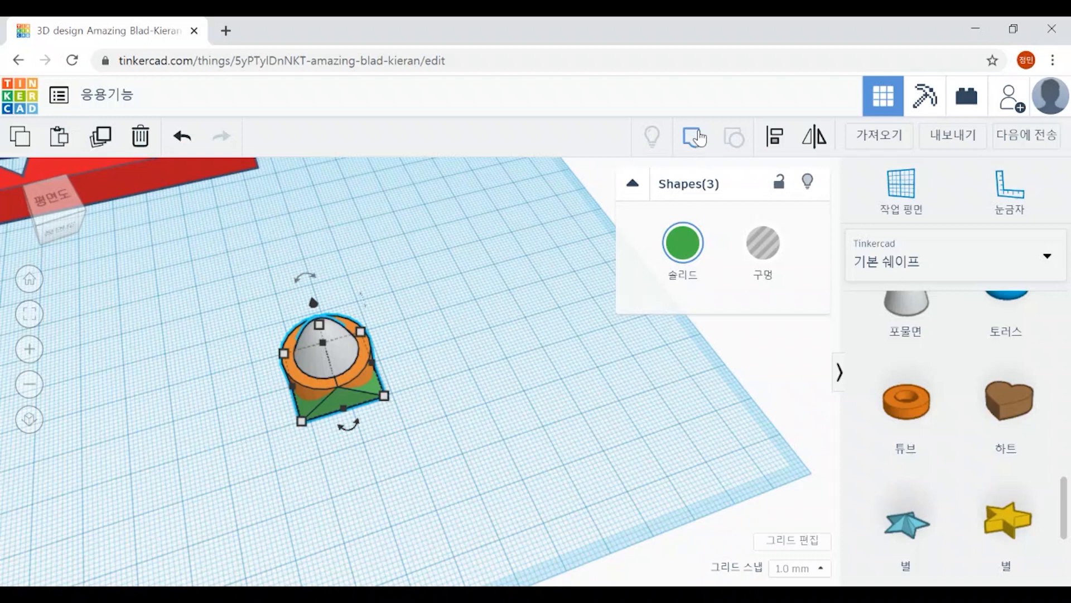
pyautogui.click(700, 137)
pyautogui.click(691, 142)
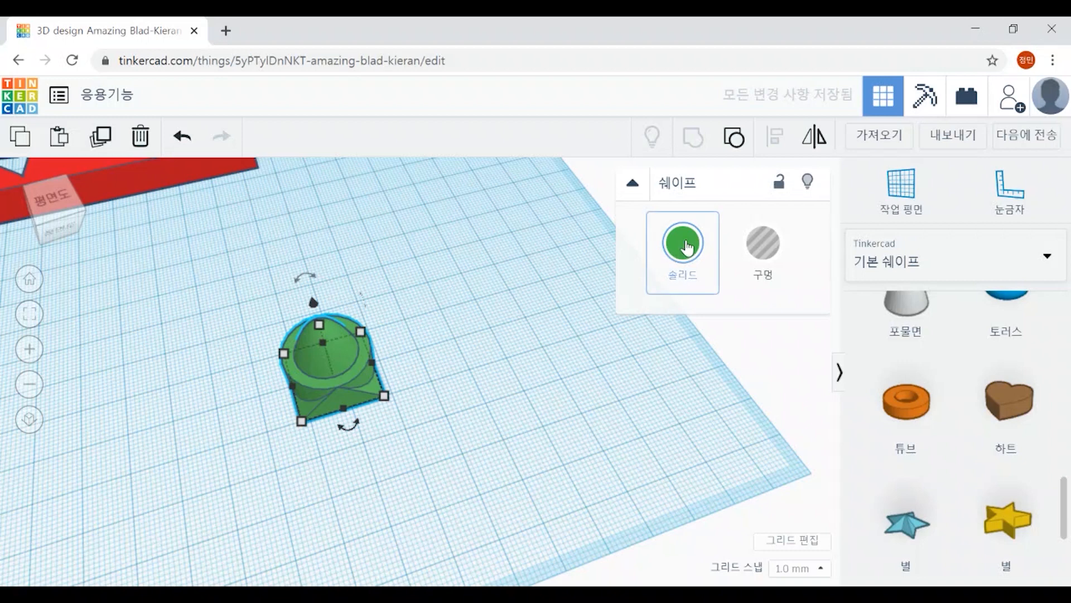
pyautogui.click(692, 245)
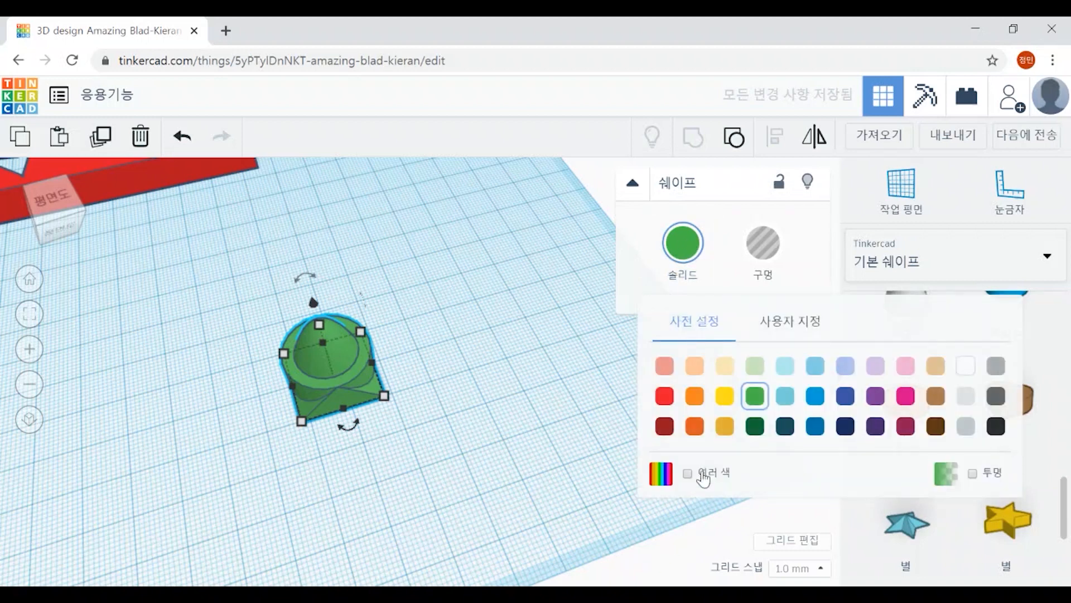
pyautogui.click(688, 476)
pyautogui.click(477, 522)
# Move the multicolor group to the back of the workplane, just right of the red plate with star and heart cutouts.
pyautogui.moveTo(470, 519); pyautogui.dragTo(402, 493, button='right')
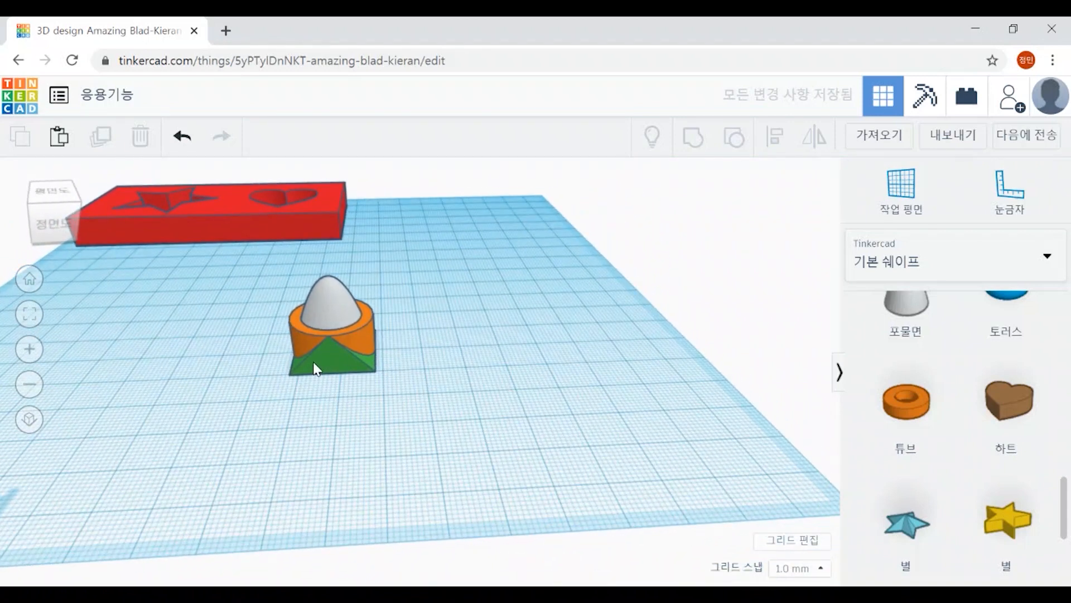
pyautogui.moveTo(655, 363); pyautogui.dragTo(813, 448, button='middle')
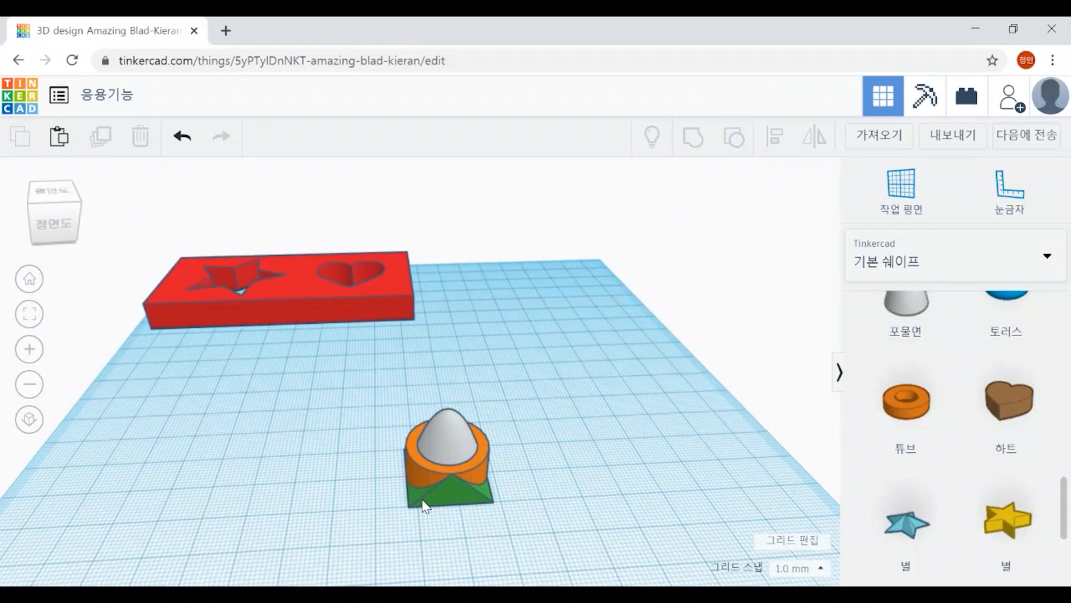
pyautogui.moveTo(450, 474); pyautogui.dragTo(459, 285)
pyautogui.click(471, 414)
pyautogui.moveTo(471, 419); pyautogui.dragTo(470, 496, button='right')
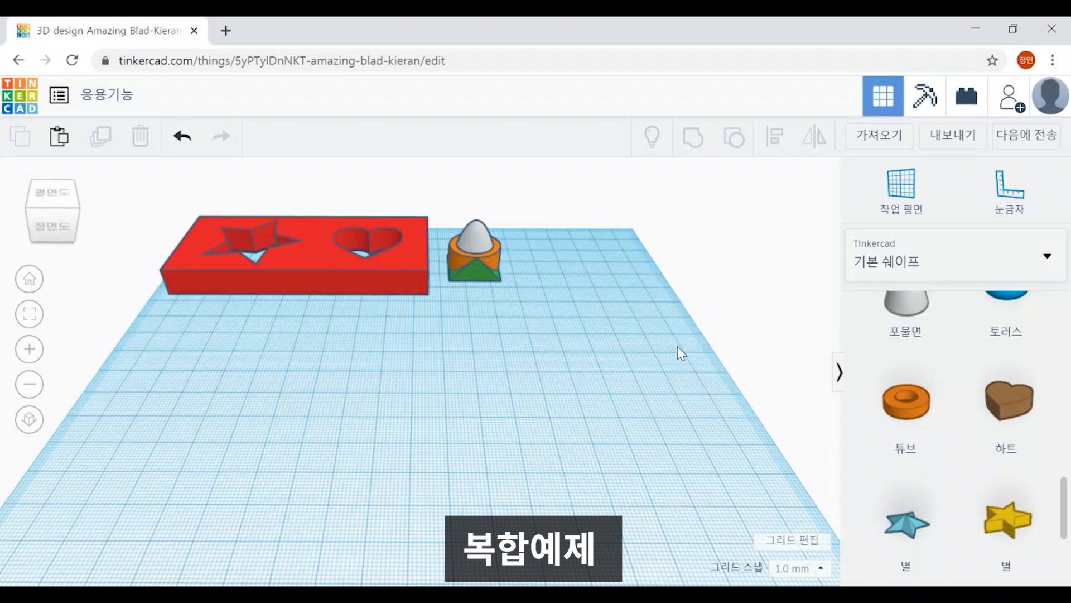
# Place a solid red box at the front left of the workplane and a box hole to its right.
pyautogui.scroll(10, 1009, 386)
pyautogui.scroll(-1, 1009, 387)
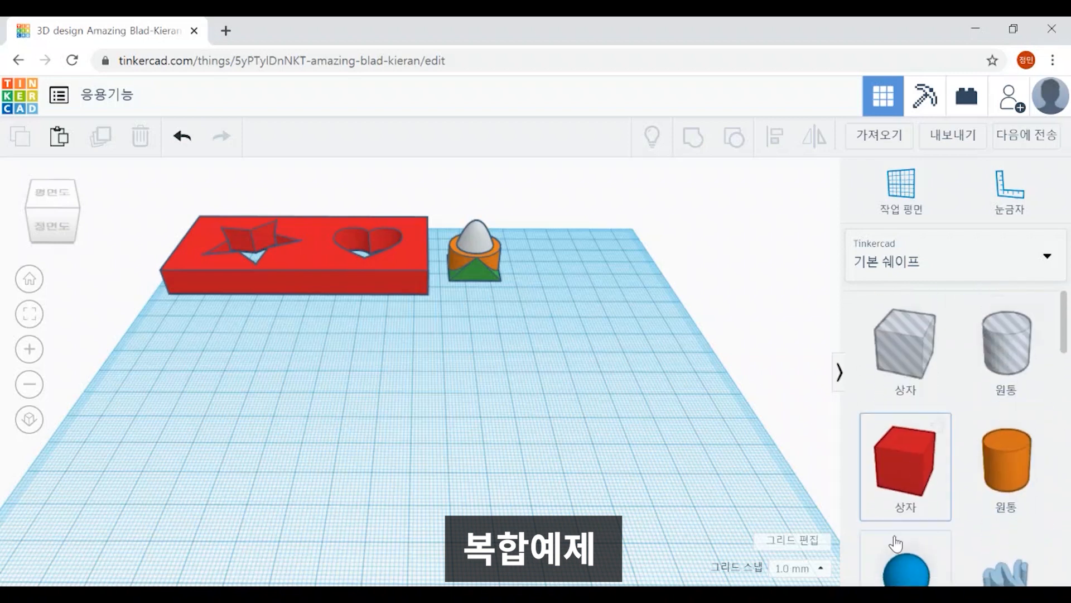
pyautogui.moveTo(904, 464); pyautogui.dragTo(202, 440)
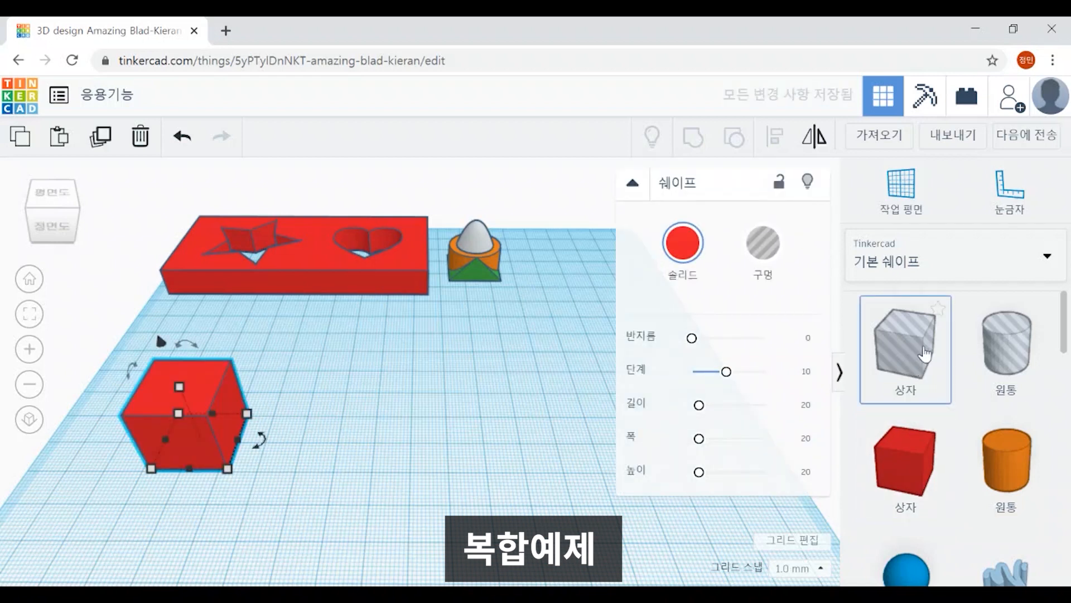
pyautogui.moveTo(923, 353); pyautogui.dragTo(415, 441)
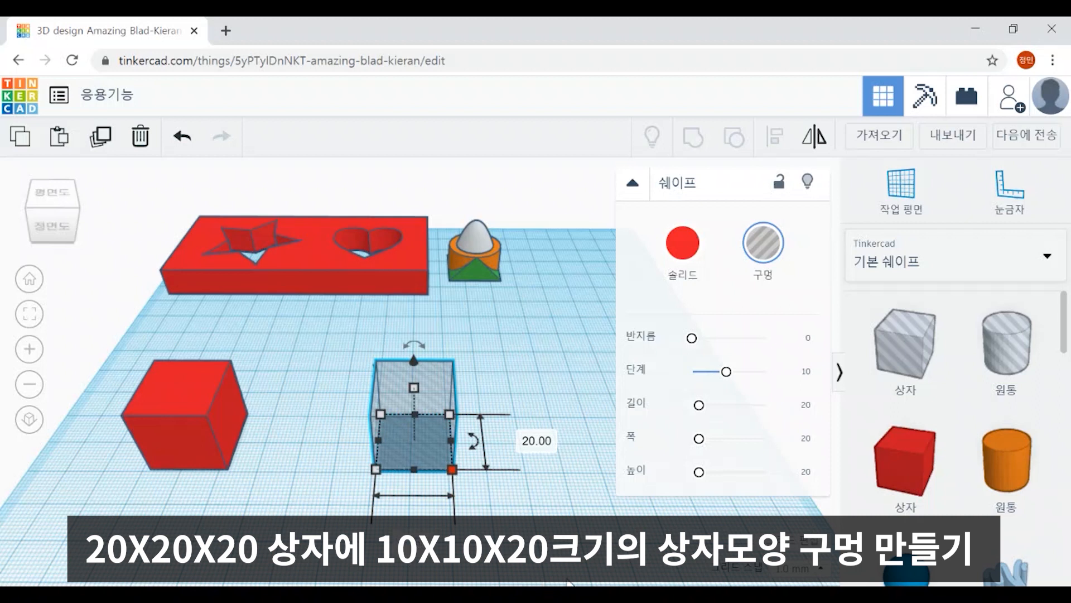
# Resize the box hole's base to 10 by 10 mm, keeping its height of 20 mm.
pyautogui.click(535, 441)
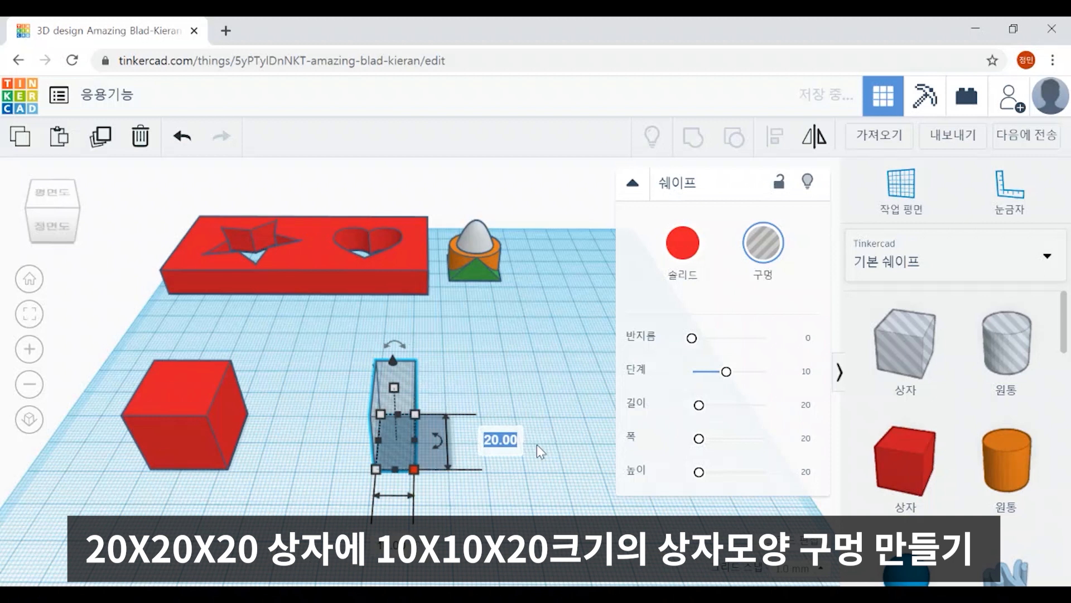
pyautogui.write('10')
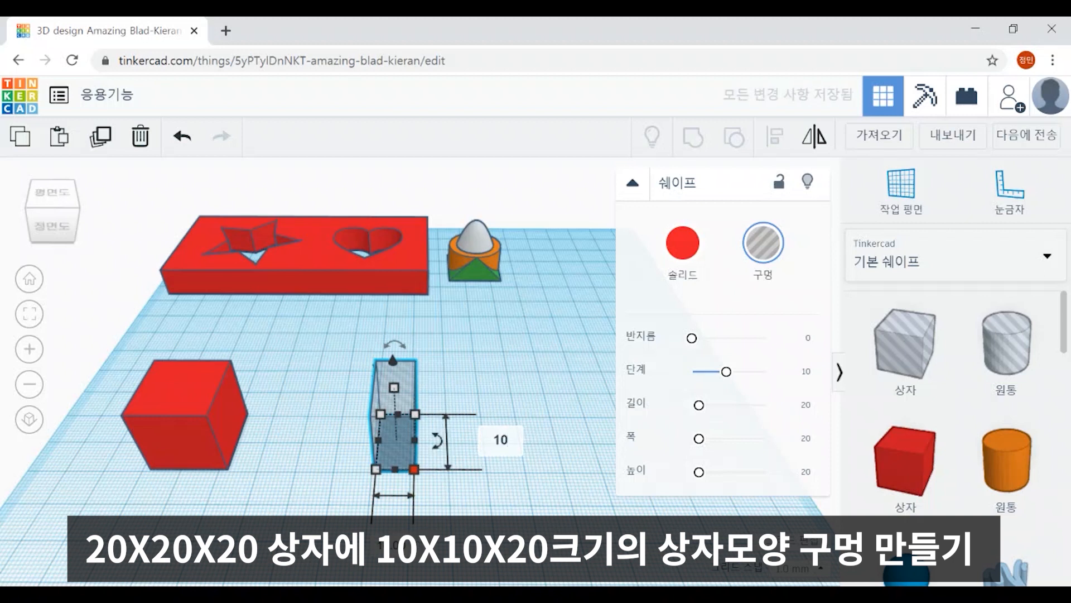
pyautogui.press('Return')
pyautogui.scroll(1, 516, 516)
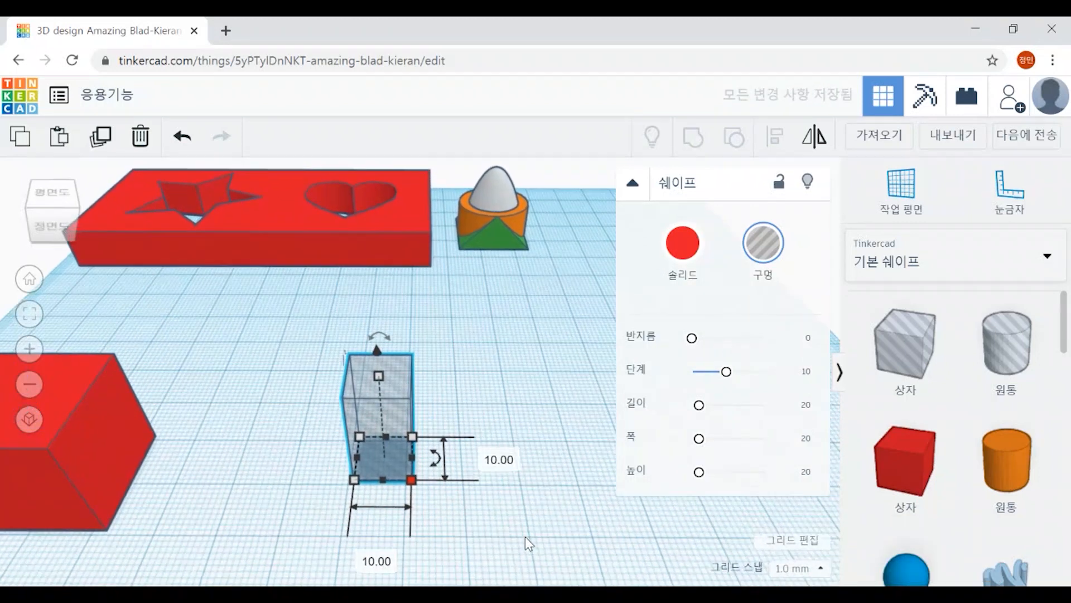
pyautogui.scroll(2, 522, 516)
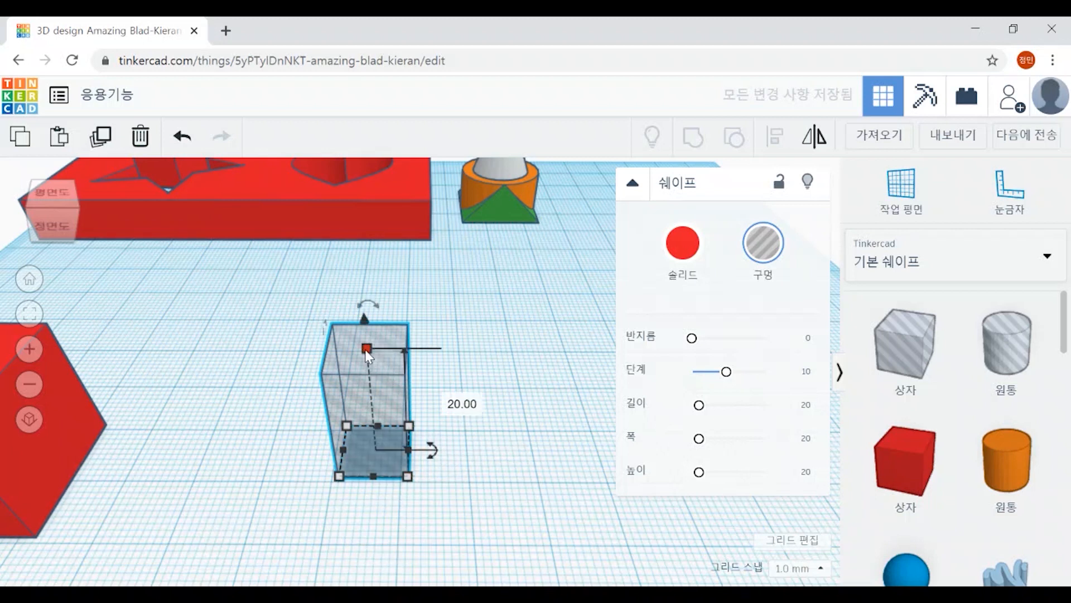
pyautogui.click(423, 509)
# Make two copies of the box hole and line them up in a row to its right.
pyautogui.moveTo(407, 541); pyautogui.dragTo(391, 440, button='right')
pyautogui.click(390, 446)
pyautogui.moveTo(567, 531); pyautogui.dragTo(335, 428, button='right')
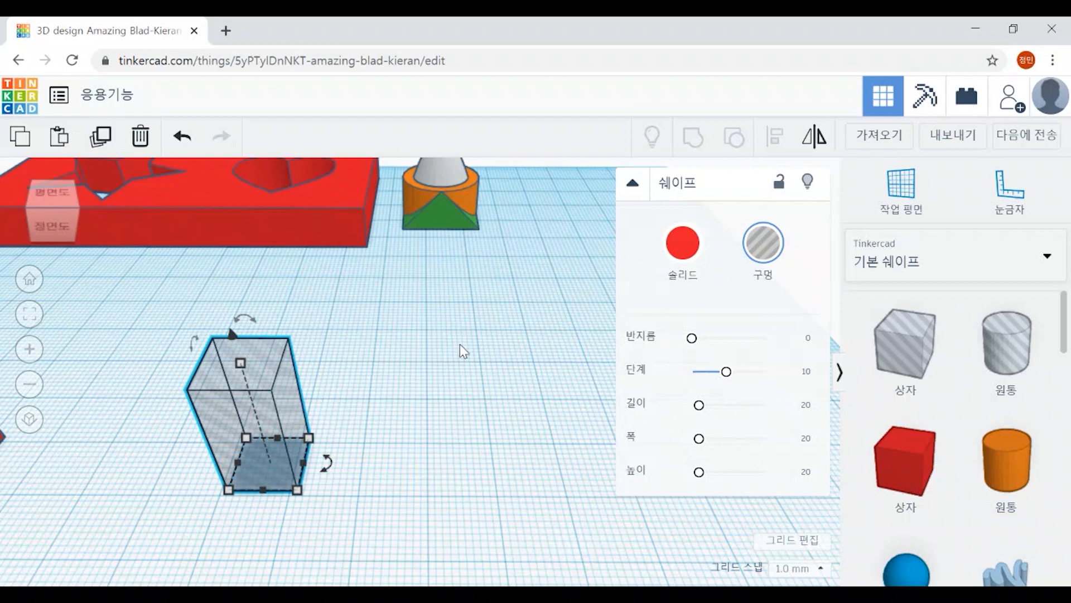
pyautogui.click(272, 476)
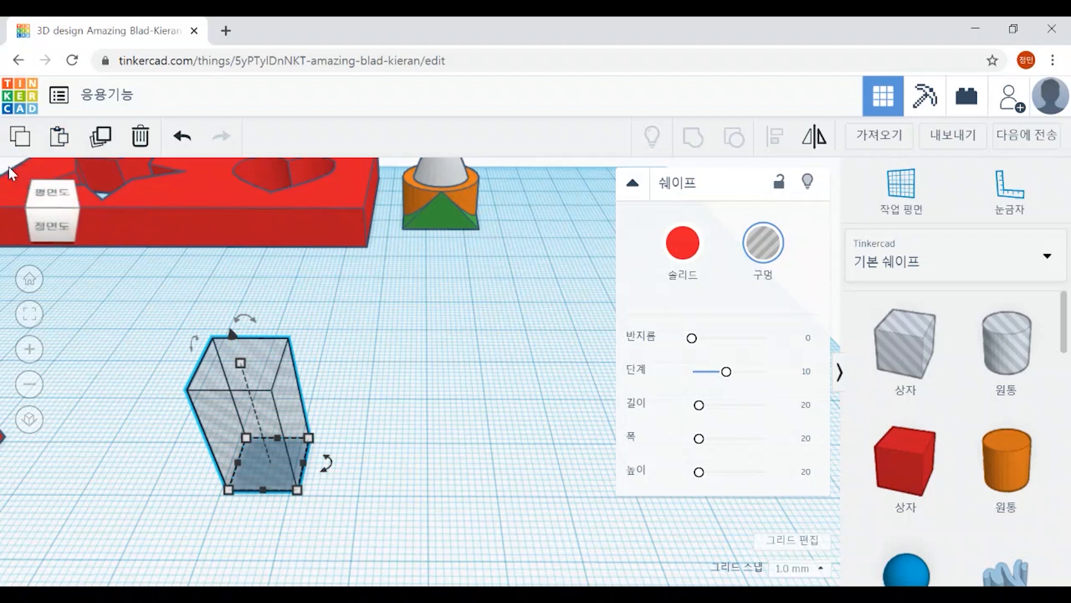
pyautogui.click(259, 405)
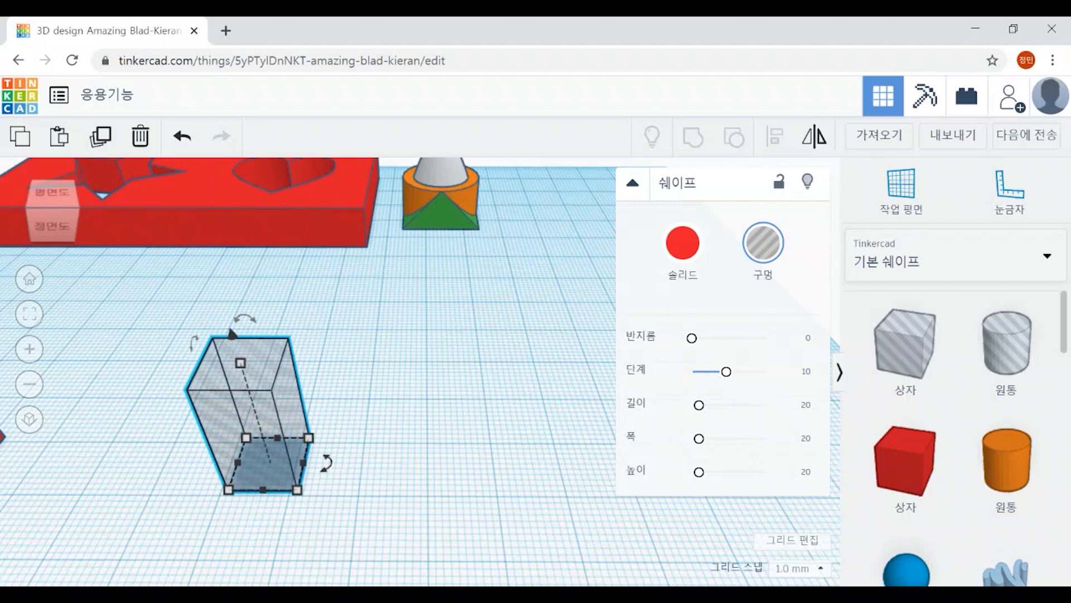
pyautogui.hotkey('ctrl', 'v')
pyautogui.moveTo(306, 413); pyautogui.dragTo(427, 414)
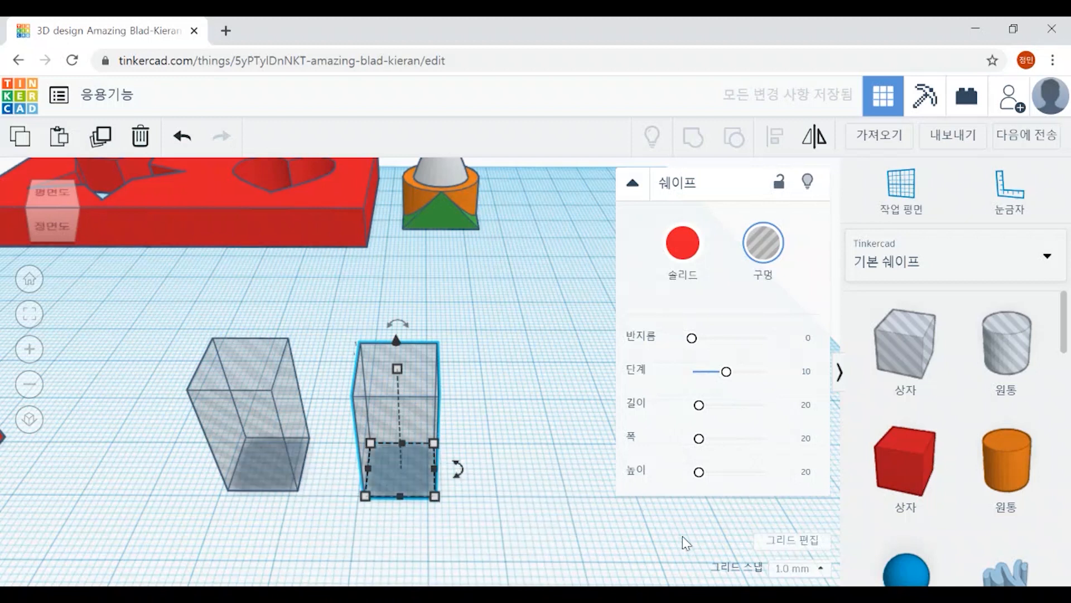
pyautogui.hotkey('ctrl', 'd')
pyautogui.moveTo(457, 413); pyautogui.dragTo(555, 418)
# Spread the three box holes apart, moving the first beside the red box, the second left and the third slightly forward.
pyautogui.click(424, 443)
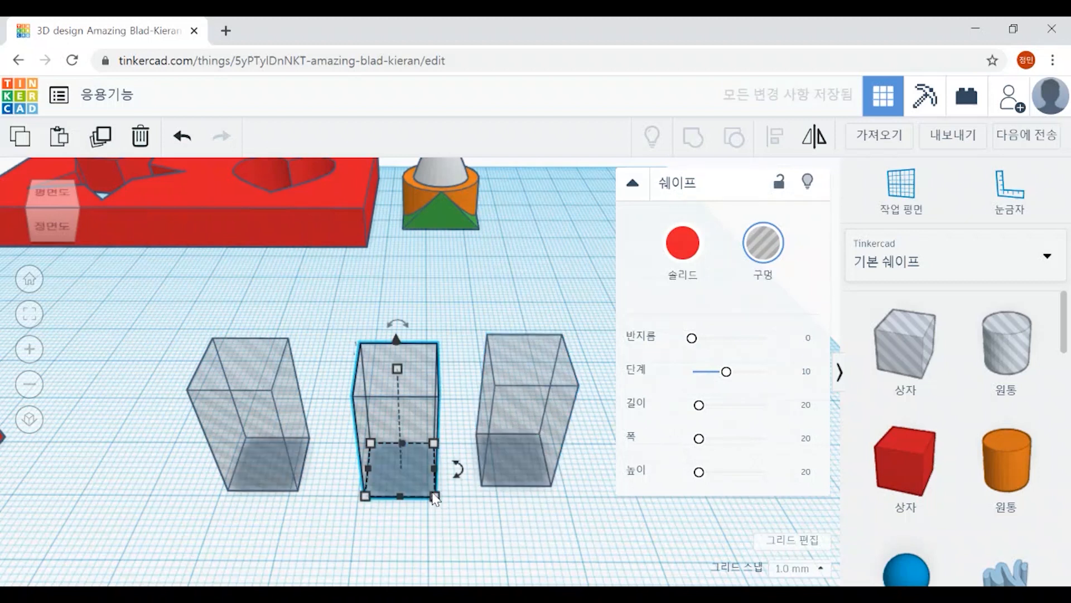
pyautogui.click(550, 445)
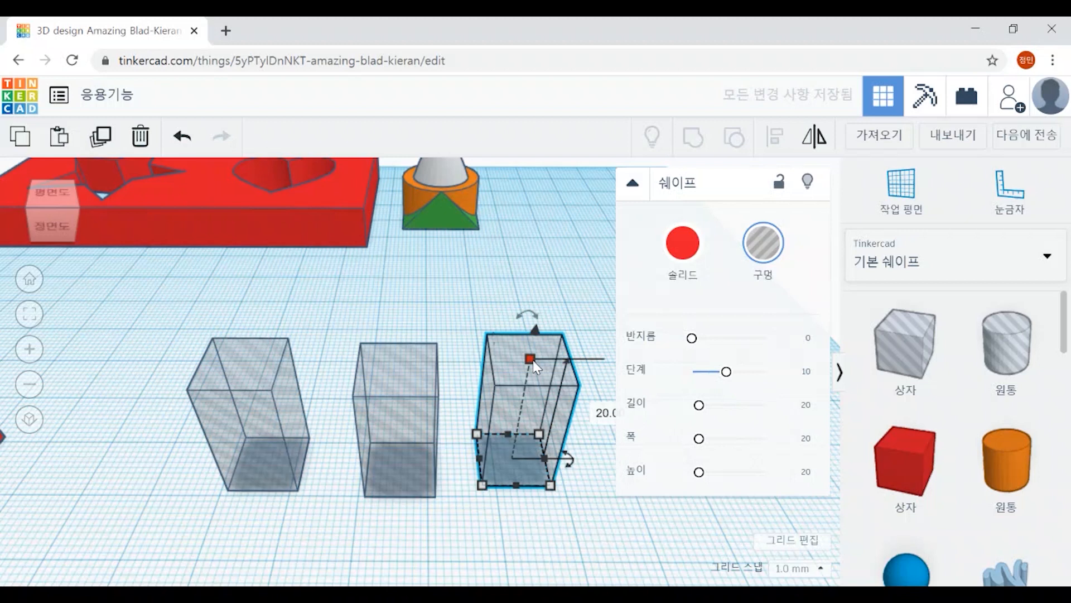
pyautogui.click(406, 371)
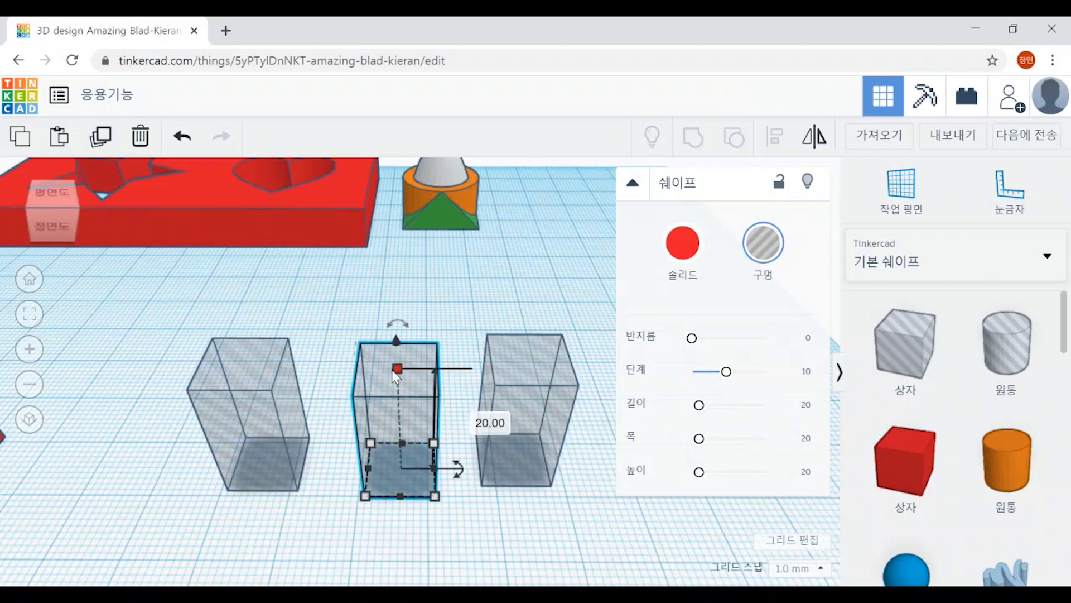
pyautogui.click(556, 259)
pyautogui.scroll(-5, 550, 496)
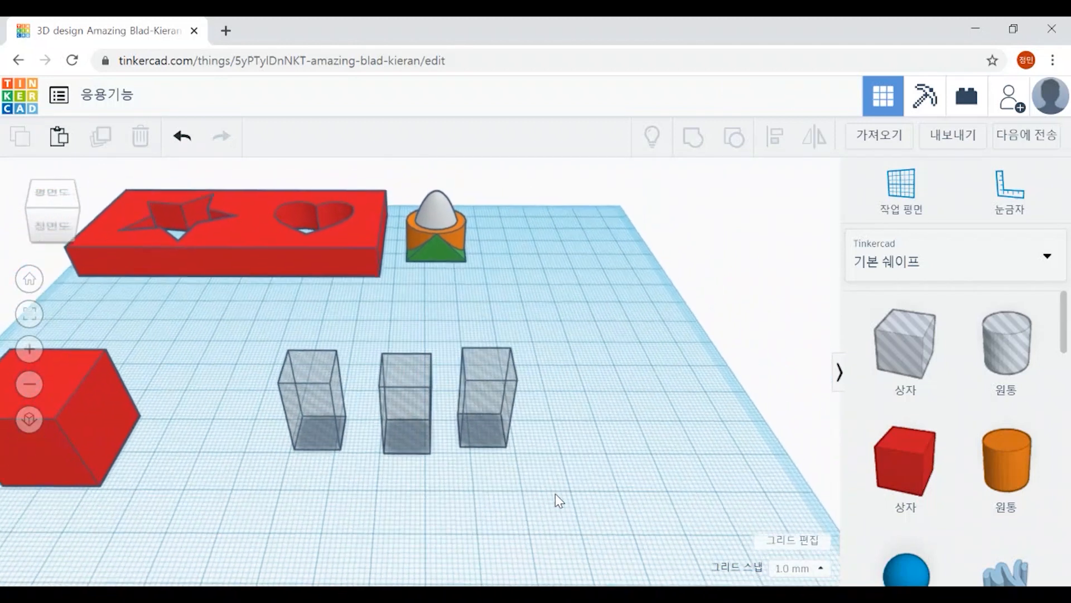
pyautogui.moveTo(314, 422); pyautogui.dragTo(177, 427)
pyautogui.moveTo(411, 414); pyautogui.dragTo(320, 426)
pyautogui.click(194, 431)
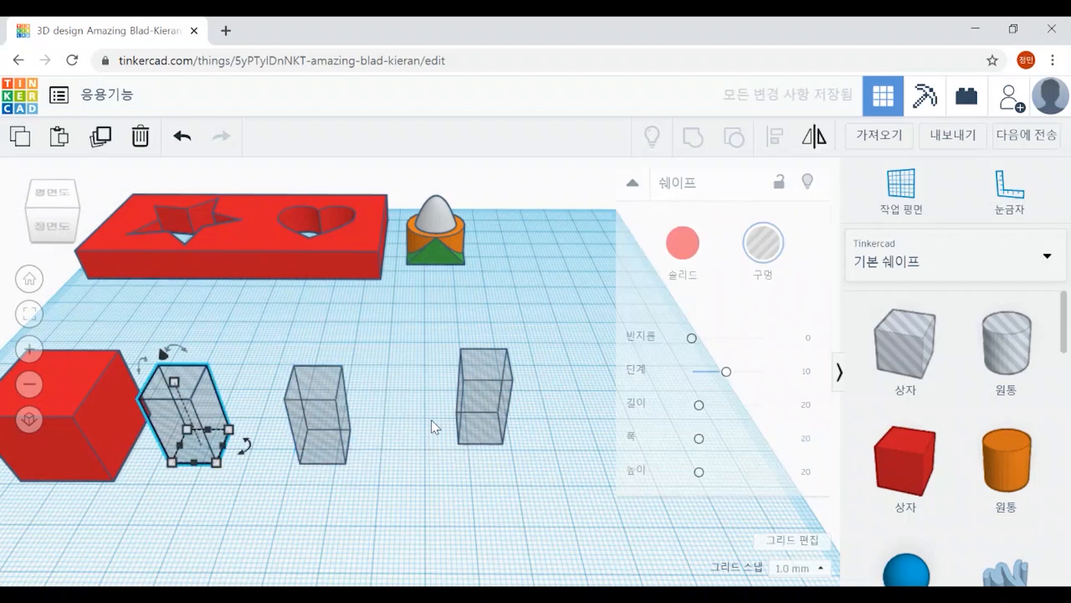
pyautogui.click(492, 422)
pyautogui.moveTo(491, 424)
pyautogui.mouseDown()
pyautogui.moveTo(495, 416)
pyautogui.moveTo(488, 429)
pyautogui.mouseUp()
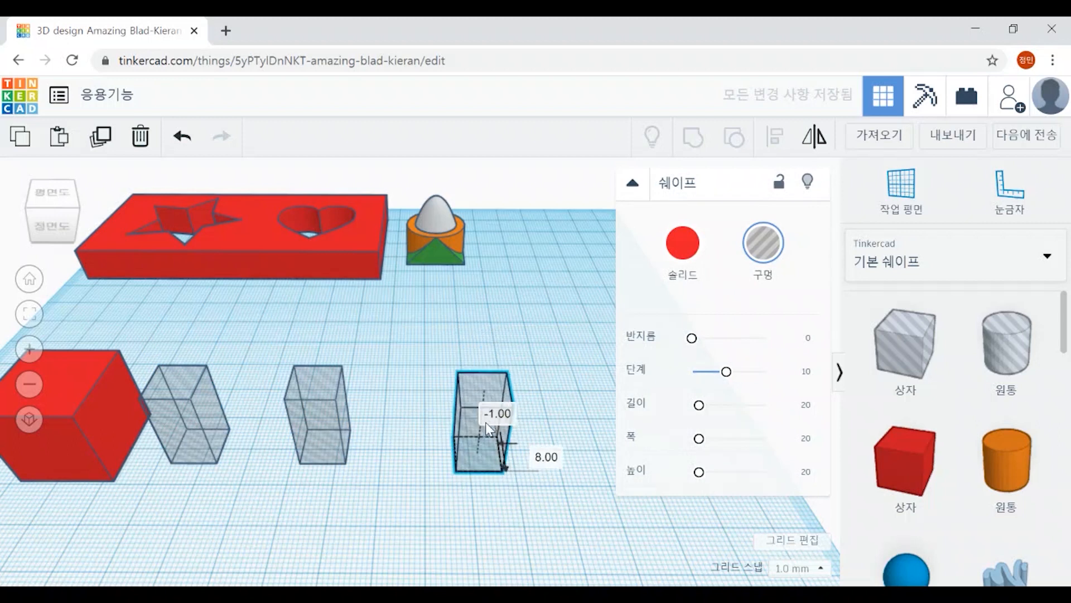
# Rotate the middle box hole onto its side so its length runs left to right.
pyautogui.click(321, 421)
pyautogui.scroll(3, 387, 511)
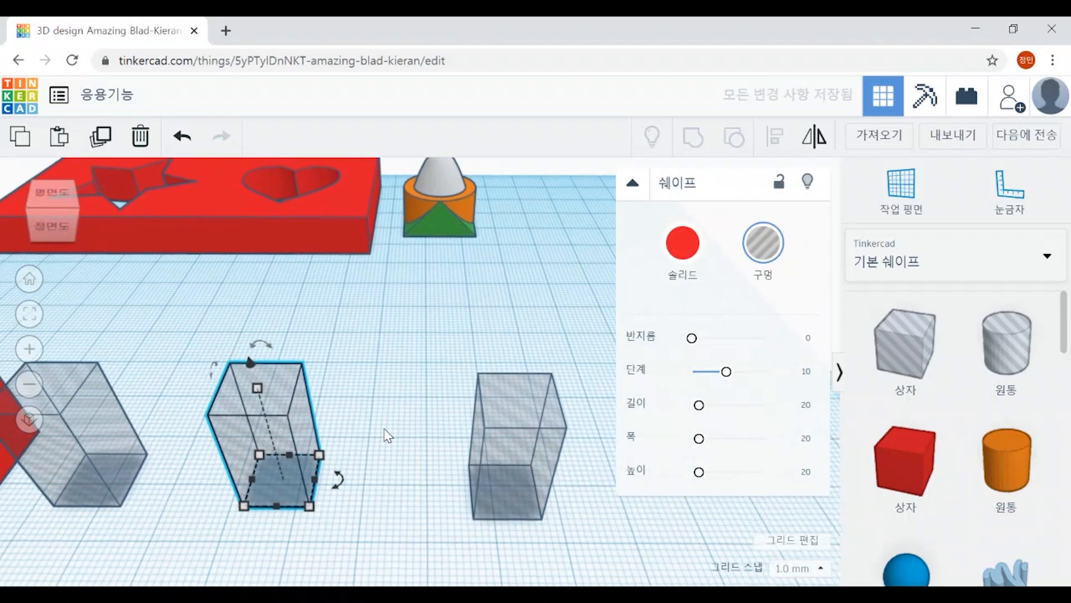
pyautogui.moveTo(475, 349); pyautogui.dragTo(497, 363, button='middle')
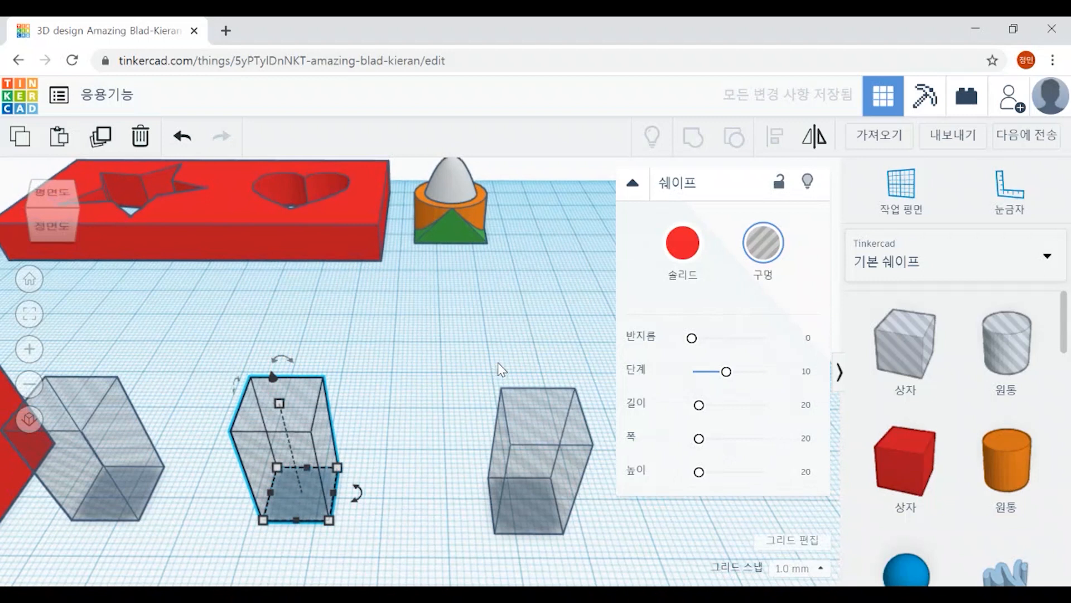
pyautogui.moveTo(277, 366)
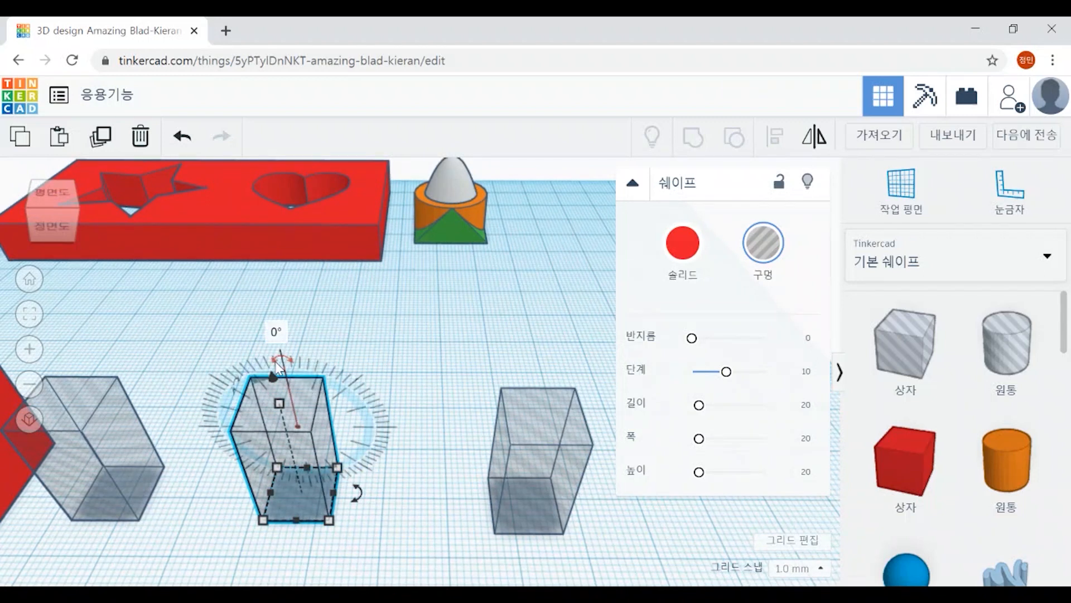
pyautogui.moveTo(273, 363); pyautogui.dragTo(367, 428)
pyautogui.click(383, 505)
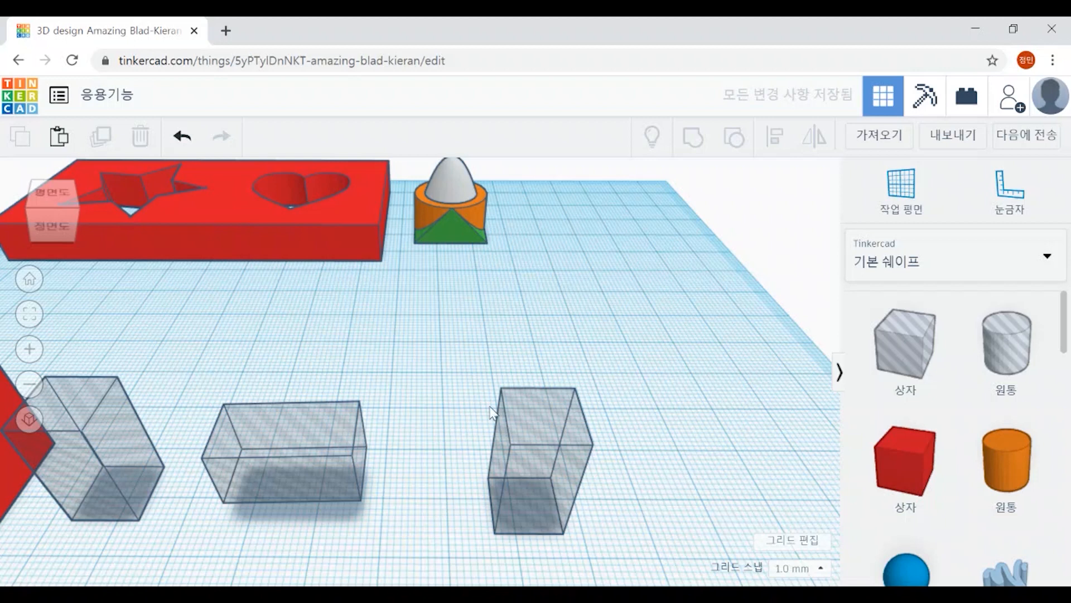
# Rotate the third, upright box hole onto its side so its length runs front to back.
pyautogui.click(520, 469)
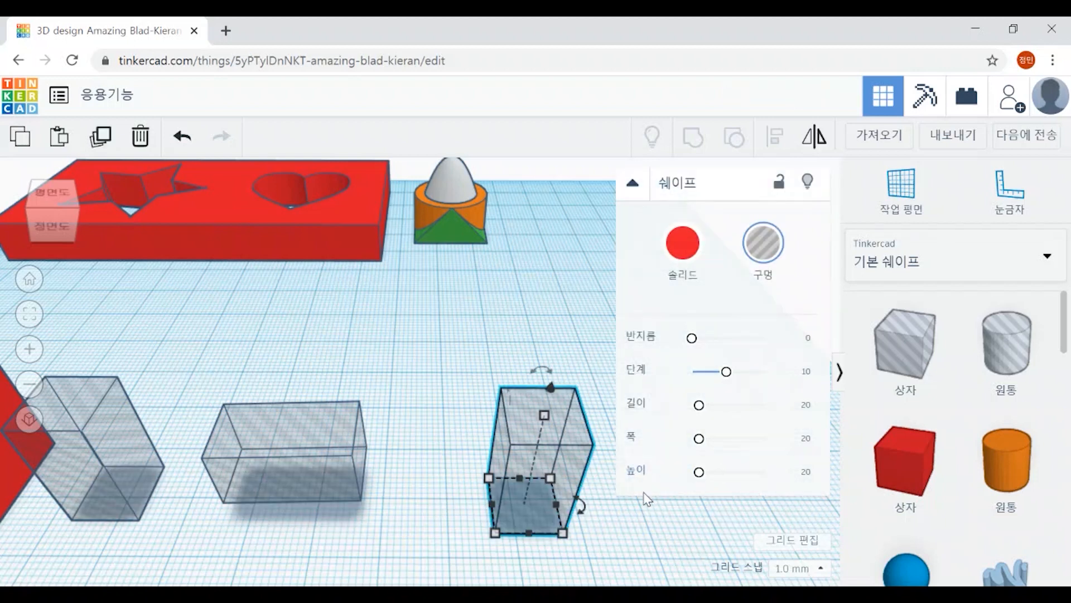
pyautogui.moveTo(593, 285); pyautogui.dragTo(266, 297, button='middle')
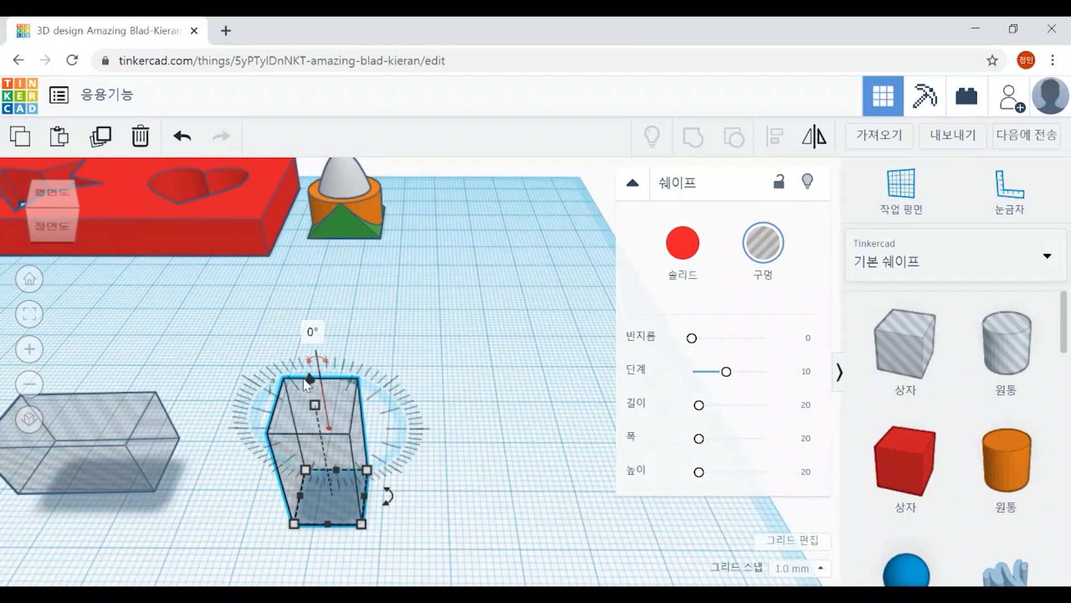
pyautogui.moveTo(494, 466); pyautogui.dragTo(418, 467, button='right')
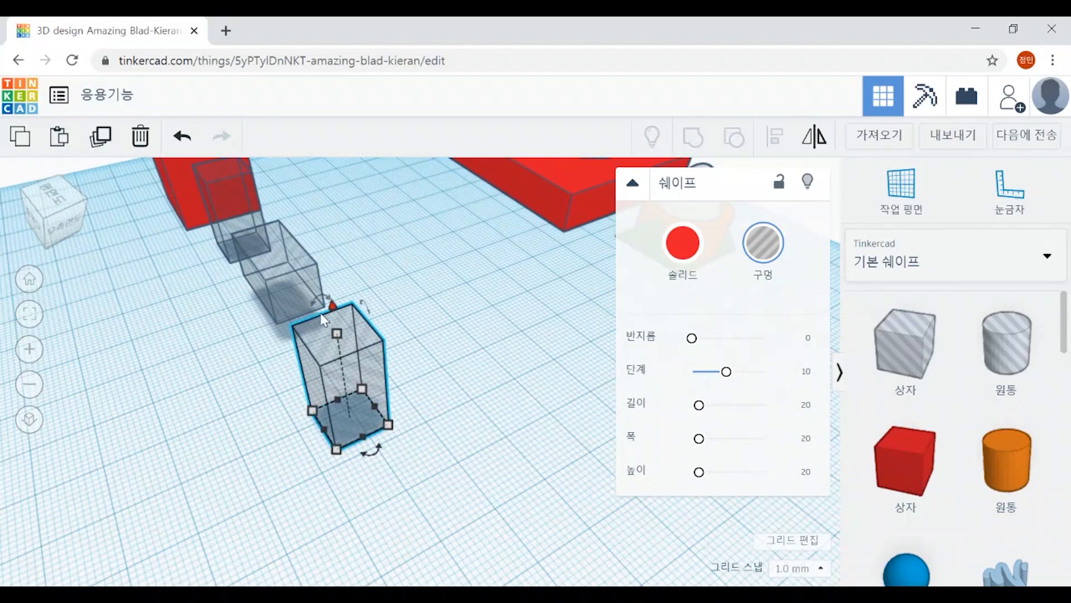
pyautogui.scroll(3, 474, 322)
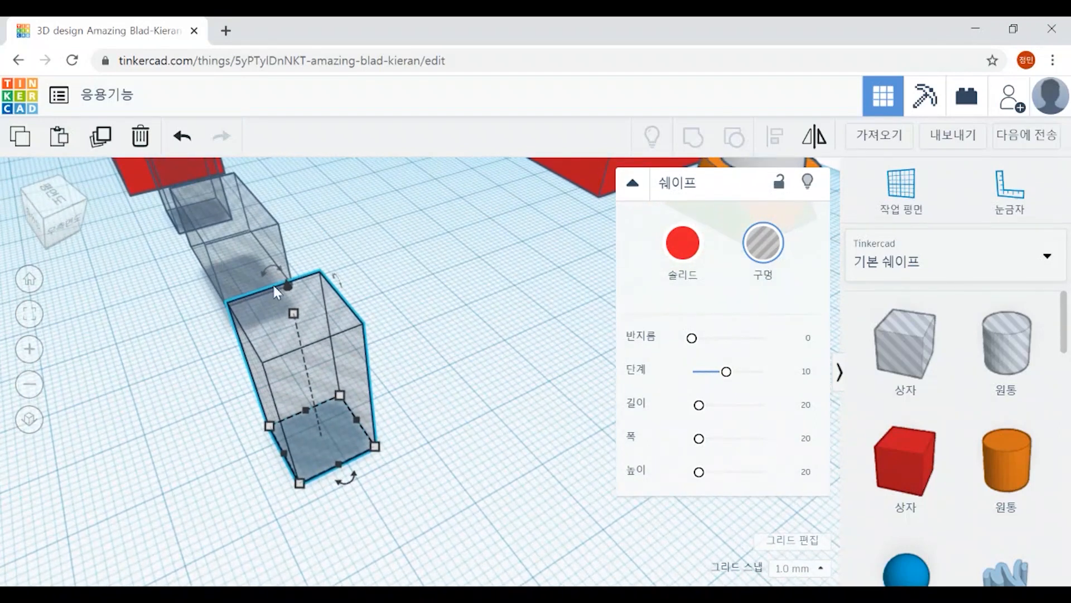
pyautogui.moveTo(273, 281); pyautogui.dragTo(269, 276)
pyautogui.moveTo(267, 402); pyautogui.dragTo(284, 233, button='right')
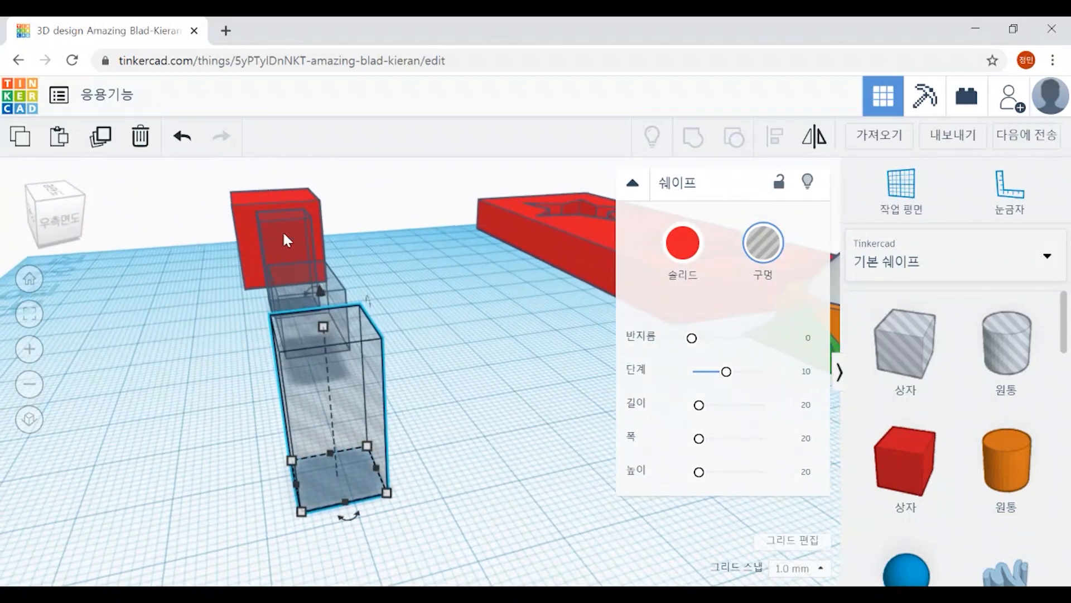
pyautogui.moveTo(408, 389); pyautogui.dragTo(286, 306, button='right')
pyautogui.moveTo(264, 308)
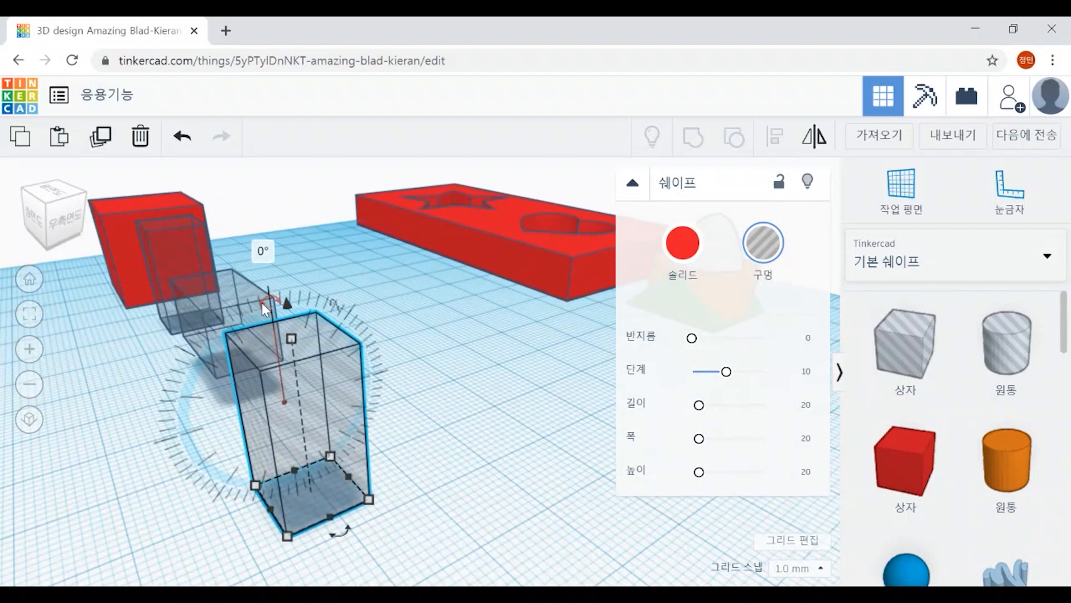
pyautogui.moveTo(262, 302); pyautogui.dragTo(191, 429)
pyautogui.click(347, 511)
# Delete the middle box hole that lies on its side between the other two.
pyautogui.scroll(-3, 366, 483)
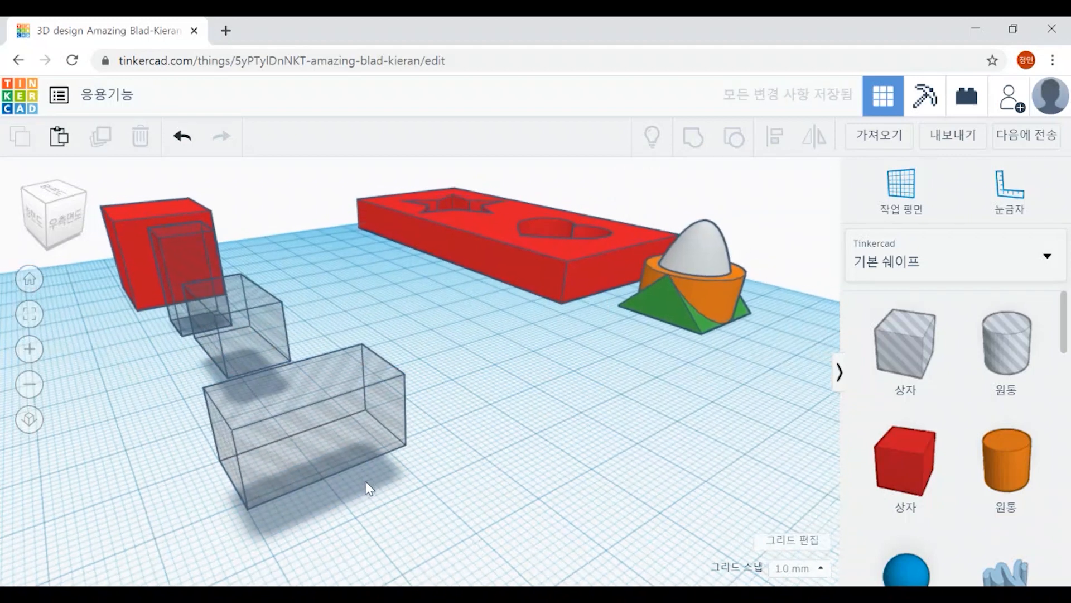
pyautogui.moveTo(176, 475); pyautogui.dragTo(336, 503, button='right')
pyautogui.moveTo(336, 503); pyautogui.dragTo(691, 307, button='middle')
pyautogui.moveTo(677, 491); pyautogui.dragTo(648, 417, button='right')
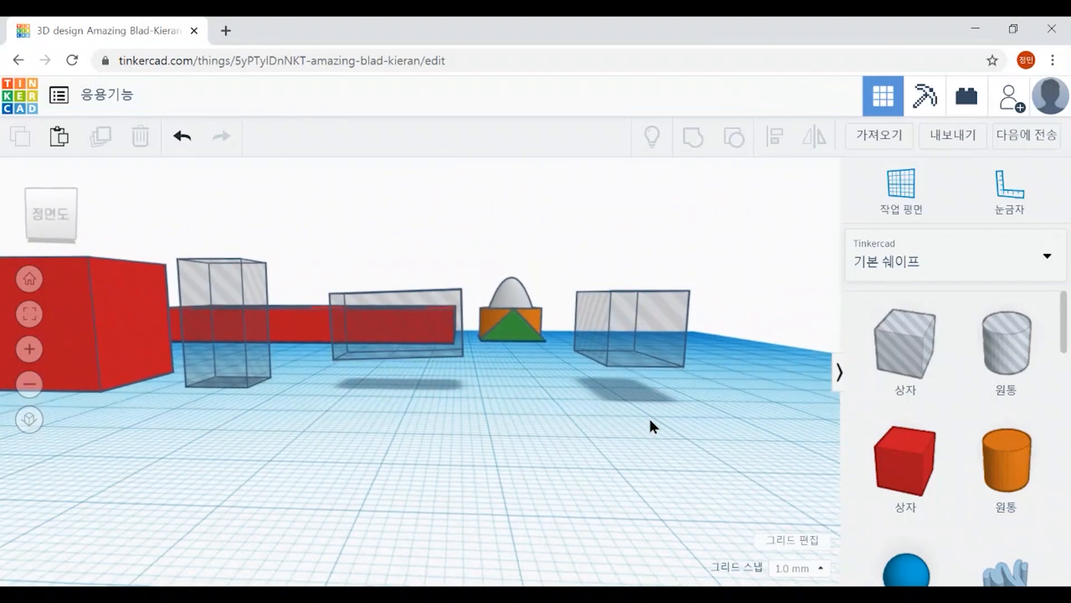
pyautogui.click(397, 342)
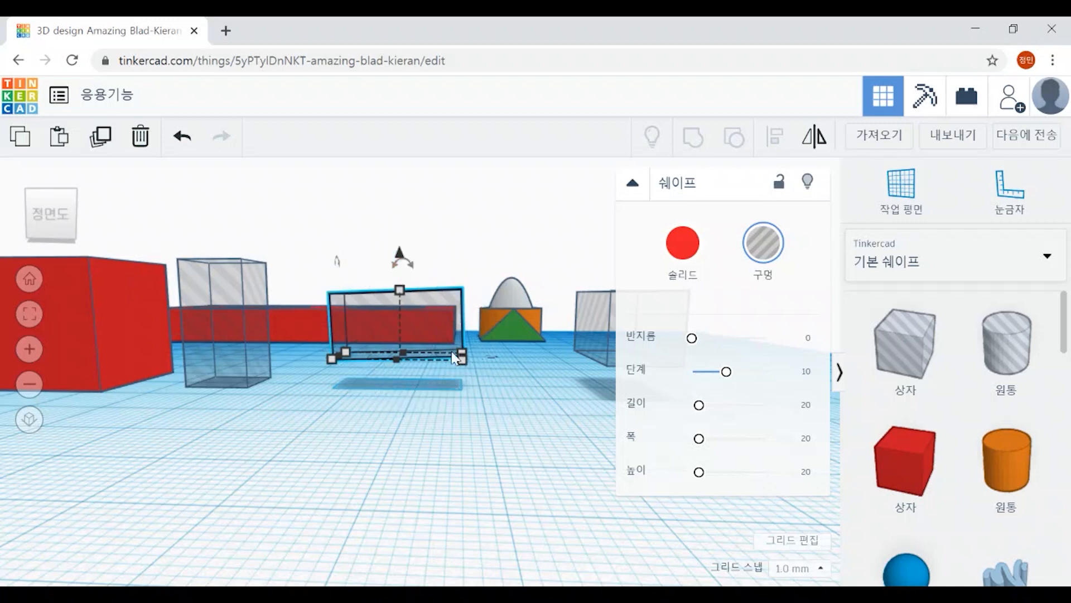
pyautogui.moveTo(412, 264); pyautogui.dragTo(413, 230)
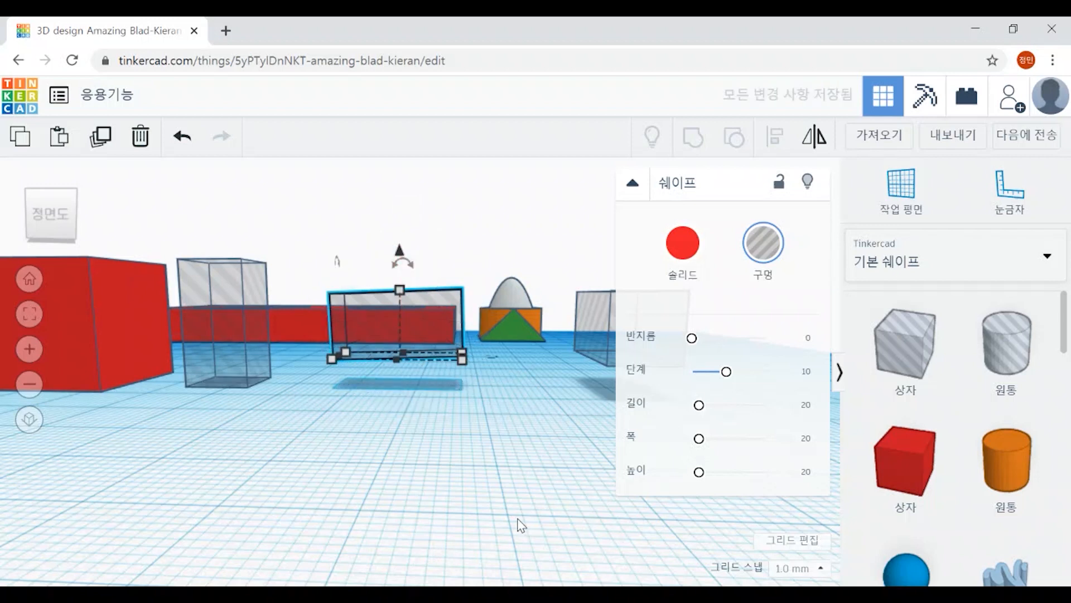
pyautogui.hotkey('ctrl', 'z')
pyautogui.moveTo(493, 463); pyautogui.dragTo(424, 364, button='right')
pyautogui.press('Delete')
# Copy the upright box hole 27 mm to its right and 12 mm back, and rotate the copy 90° so its length runs left to right.
pyautogui.click(233, 322)
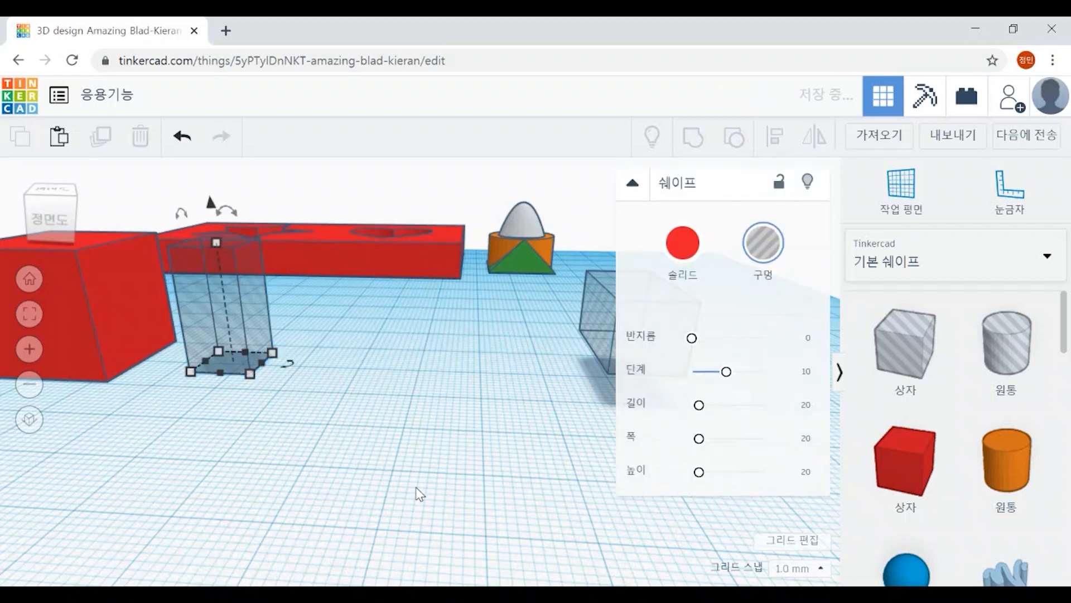
pyautogui.moveTo(290, 321); pyautogui.dragTo(480, 334)
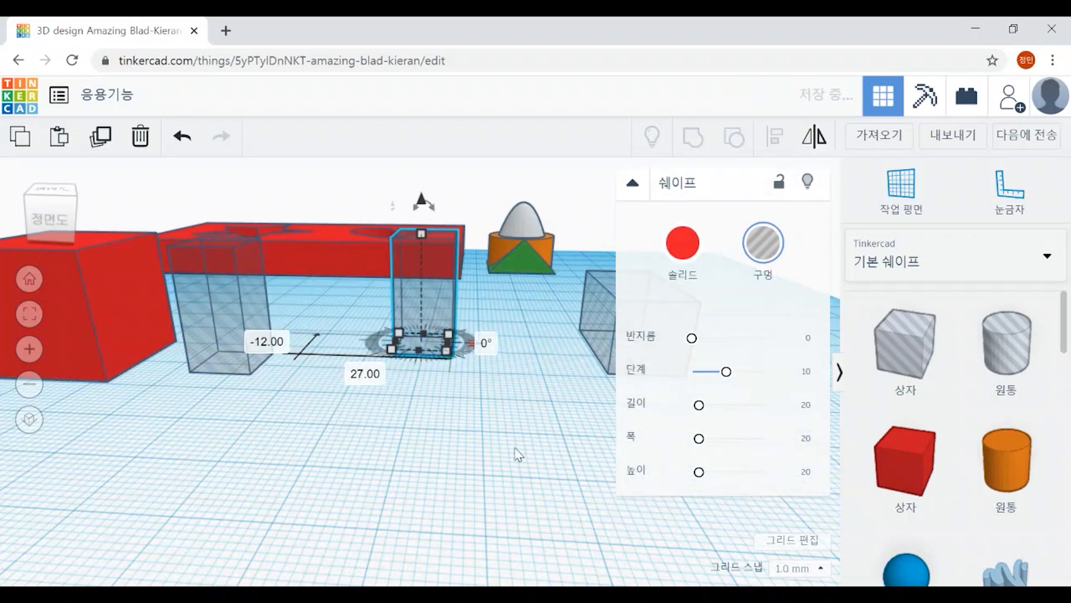
pyautogui.click(518, 455)
pyautogui.click(437, 327)
pyautogui.moveTo(444, 214); pyautogui.dragTo(493, 293)
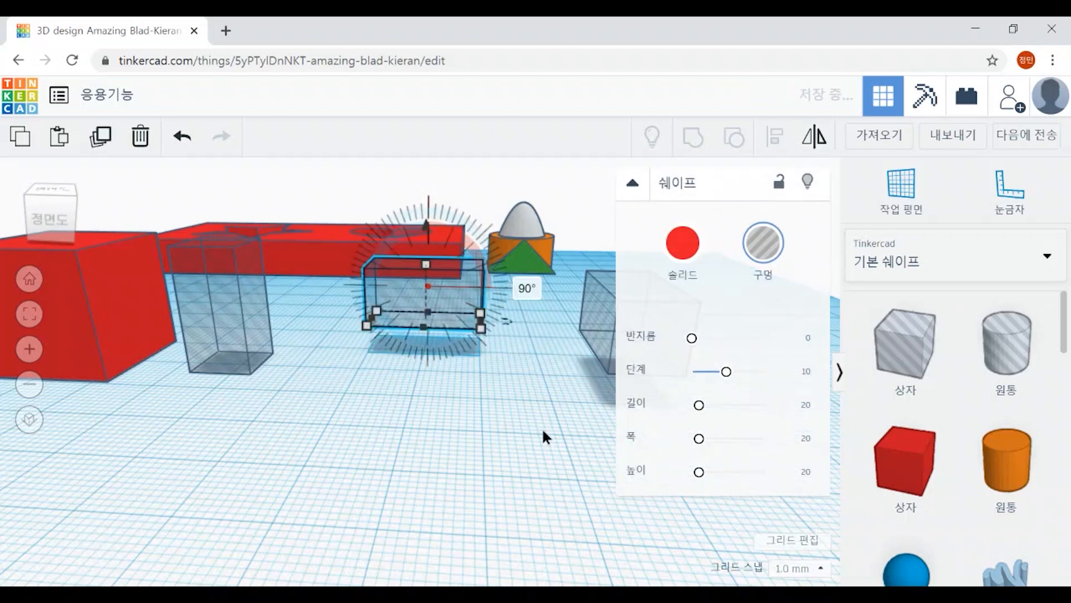
pyautogui.click(543, 431)
# Select the red cube and the three box holes and align their centres in the left-right direction.
pyautogui.moveTo(473, 349); pyautogui.dragTo(578, 428, button='right')
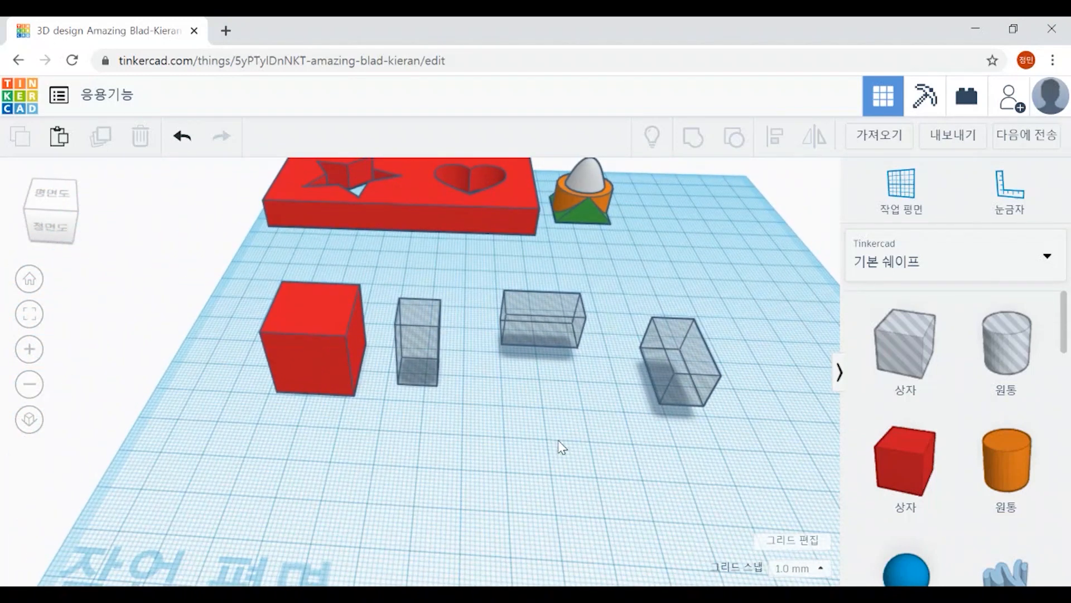
pyautogui.moveTo(561, 446)
pyautogui.mouseDown(button='right')
pyautogui.moveTo(543, 450)
pyautogui.moveTo(552, 463)
pyautogui.mouseUp(button='right')
pyautogui.moveTo(614, 480); pyautogui.dragTo(664, 471, button='right')
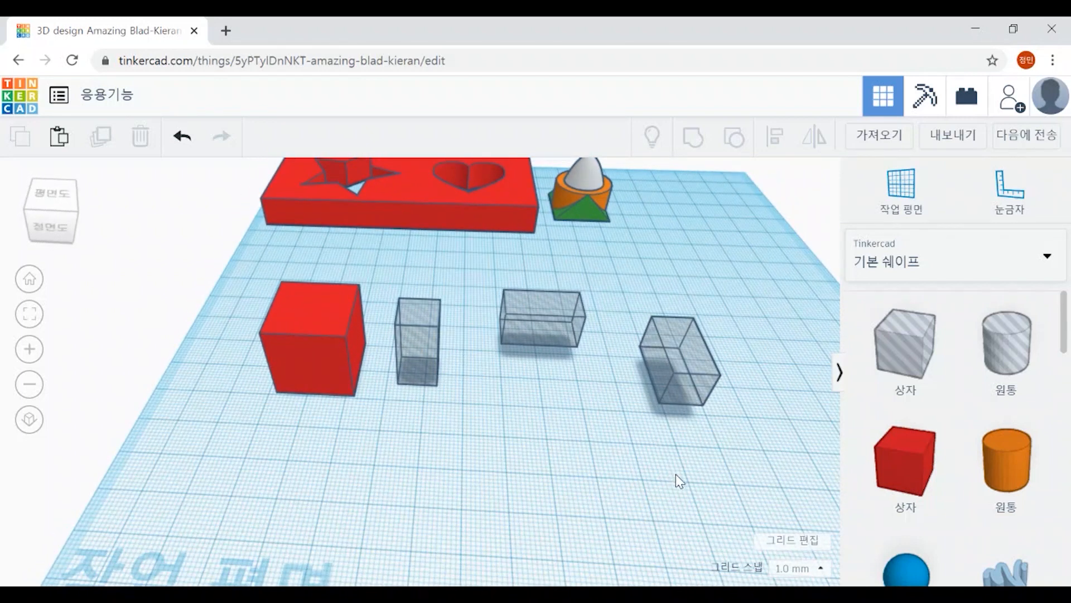
pyautogui.moveTo(199, 260); pyautogui.dragTo(759, 473)
pyautogui.moveTo(548, 524); pyautogui.dragTo(741, 519, button='right')
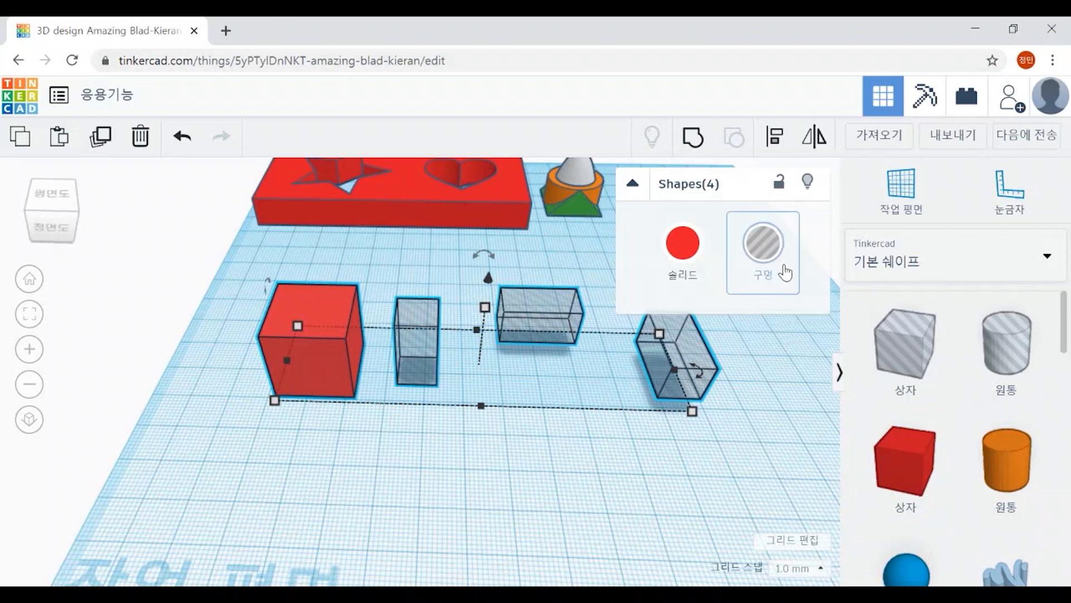
pyautogui.click(775, 145)
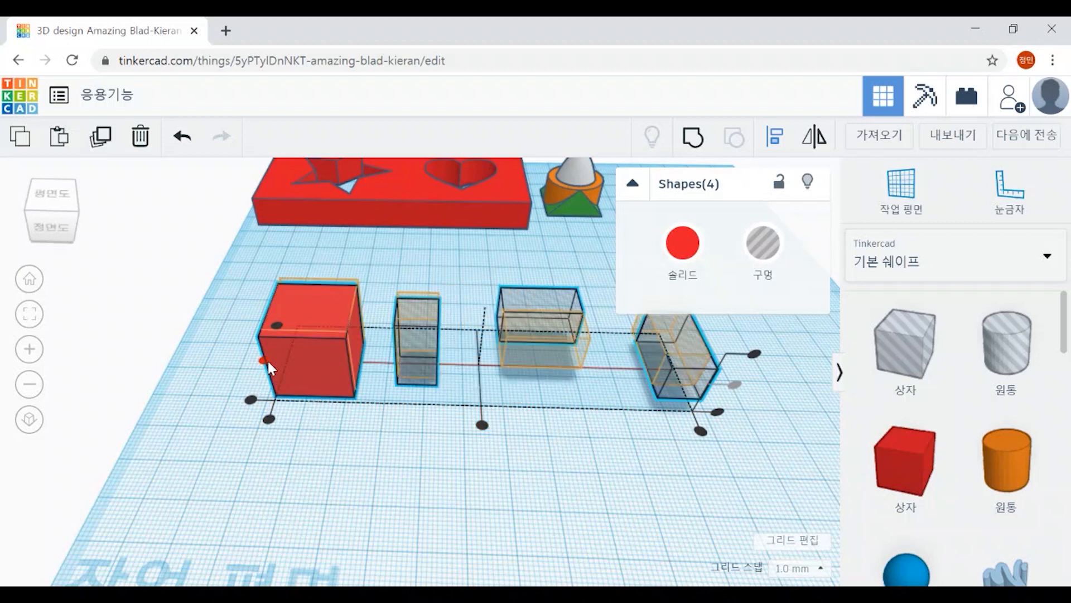
pyautogui.click(483, 427)
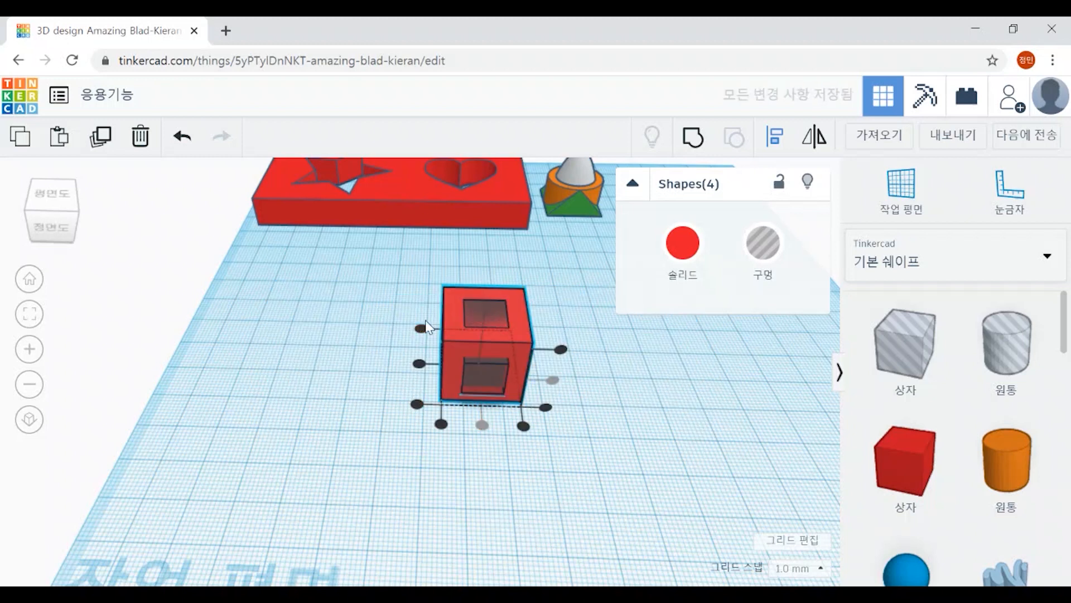
# Align the centres of the cube and its three box holes in the front-back direction.
pyautogui.click(423, 374)
pyautogui.moveTo(398, 265); pyautogui.dragTo(590, 448)
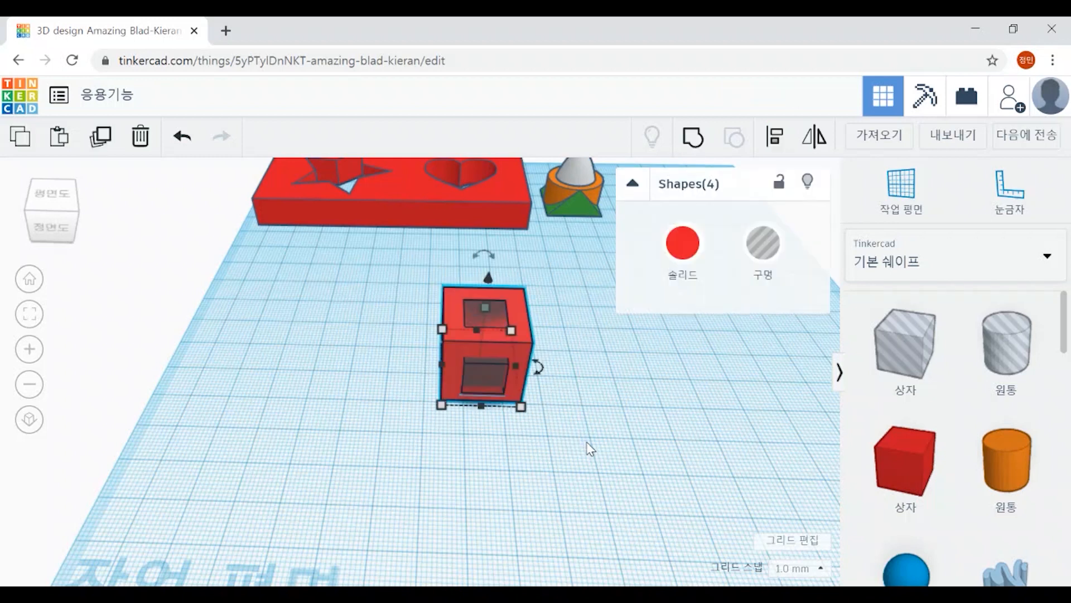
pyautogui.press('l')
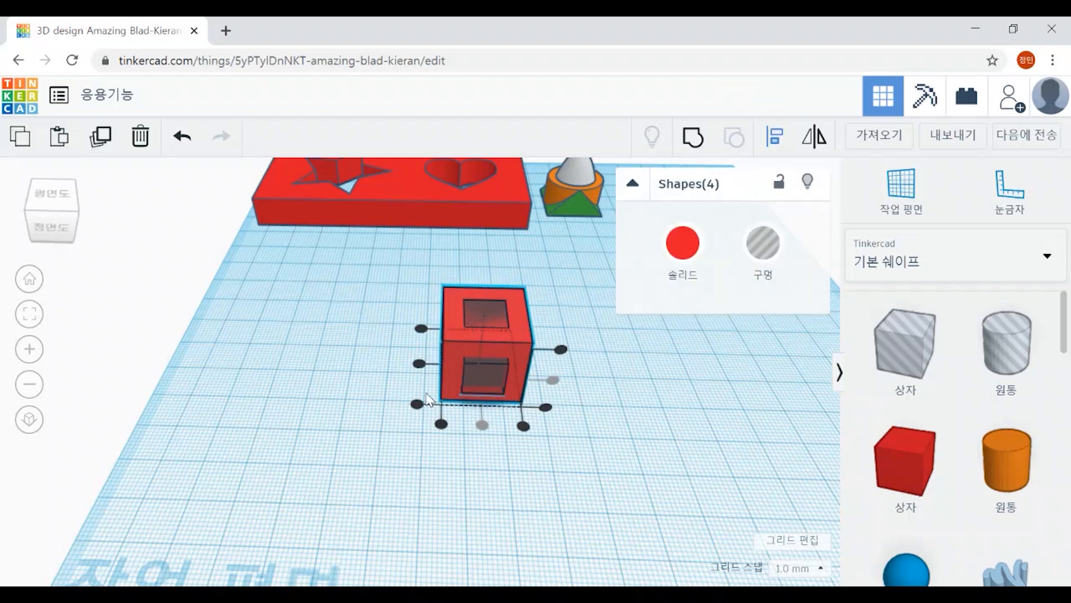
pyautogui.click(419, 364)
# Group the cube with its box holes to cut them out, and move it to the workplane's back edge, right of the multicolour shape.
pyautogui.moveTo(576, 447); pyautogui.dragTo(561, 391, button='right')
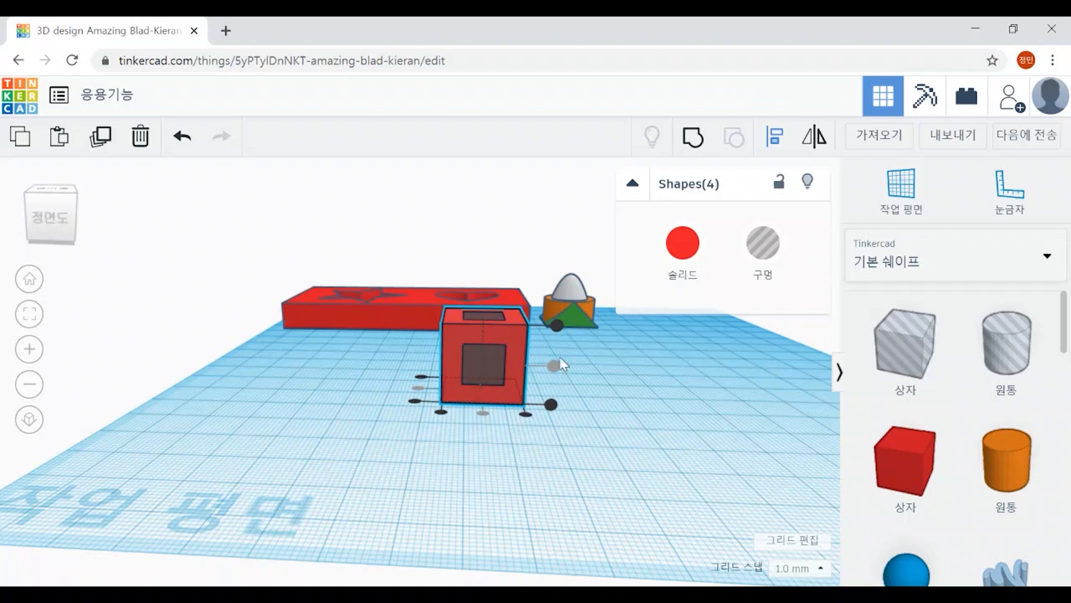
pyautogui.moveTo(646, 425)
pyautogui.mouseDown(button='right')
pyautogui.moveTo(584, 480)
pyautogui.moveTo(470, 445)
pyautogui.moveTo(457, 456)
pyautogui.moveTo(592, 469)
pyautogui.moveTo(719, 430)
pyautogui.moveTo(765, 455)
pyautogui.moveTo(641, 430)
pyautogui.mouseUp(button='right')
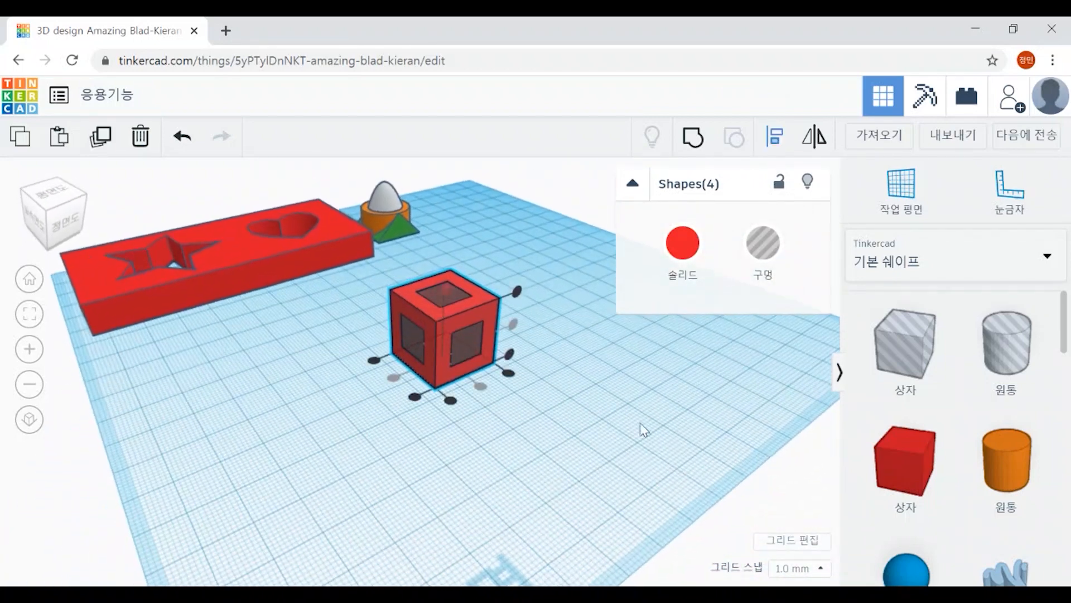
pyautogui.moveTo(608, 352); pyautogui.dragTo(654, 484, button='middle')
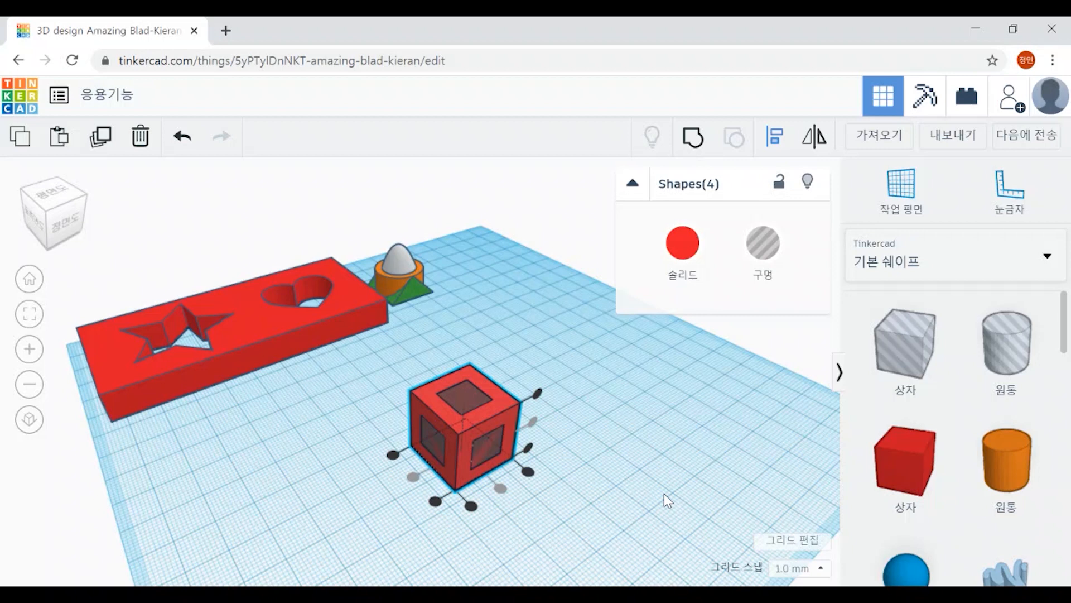
pyautogui.click(692, 139)
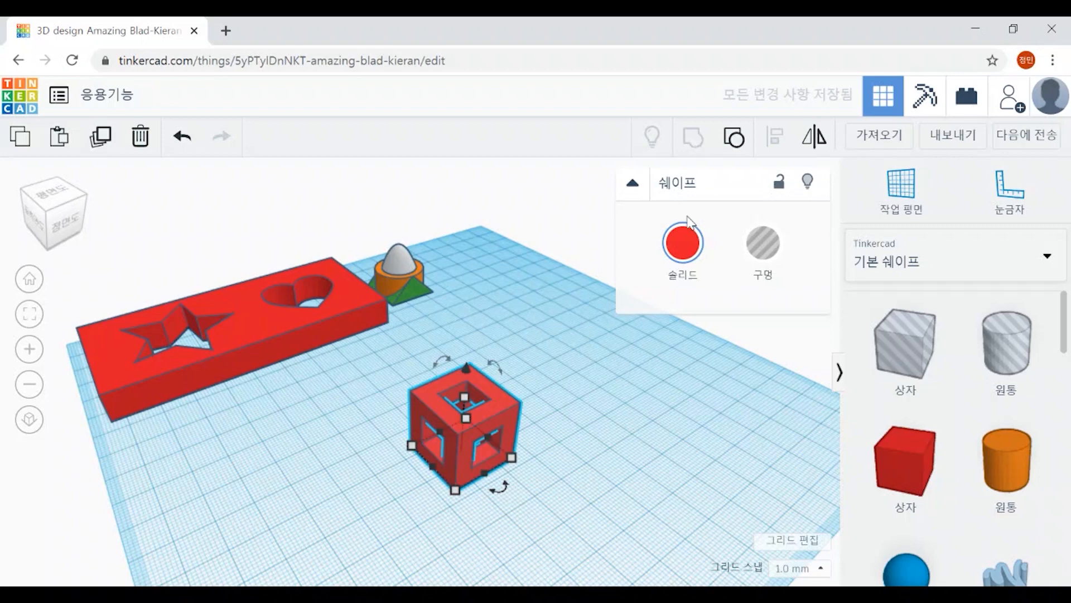
pyautogui.click(631, 537)
pyautogui.moveTo(631, 537); pyautogui.dragTo(478, 425, button='right')
pyautogui.moveTo(438, 426); pyautogui.dragTo(595, 274)
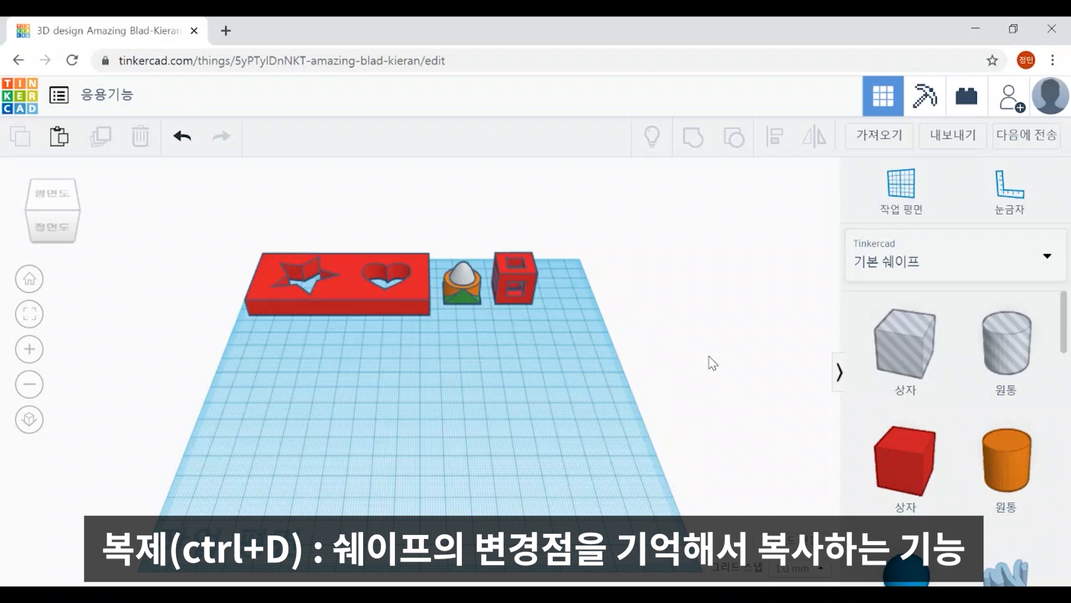
# Place a yellow star from the basic shapes in the middle of the workplane.
pyautogui.scroll(-6, 940, 408)
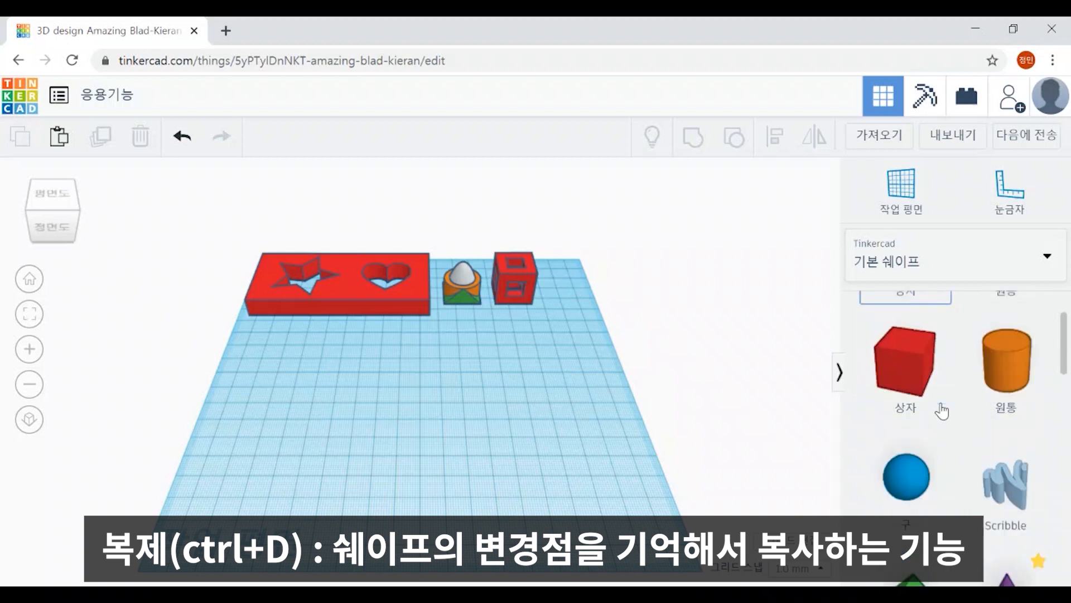
pyautogui.scroll(-7, 947, 394)
pyautogui.scroll(4, 948, 396)
pyautogui.scroll(-4, 949, 396)
pyautogui.scroll(2, 949, 395)
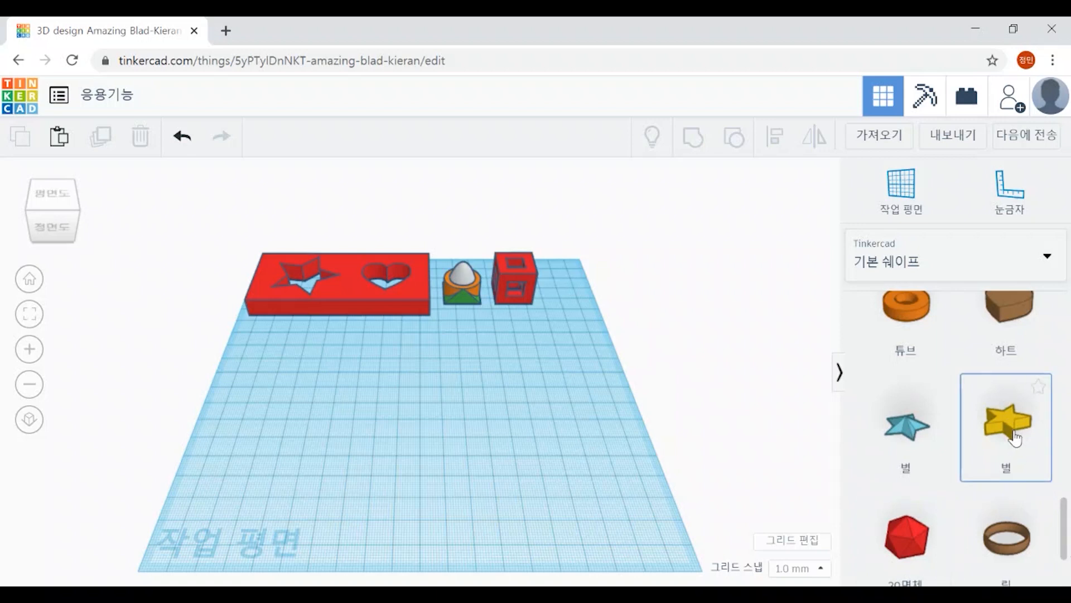
pyautogui.moveTo(1007, 430); pyautogui.dragTo(414, 422)
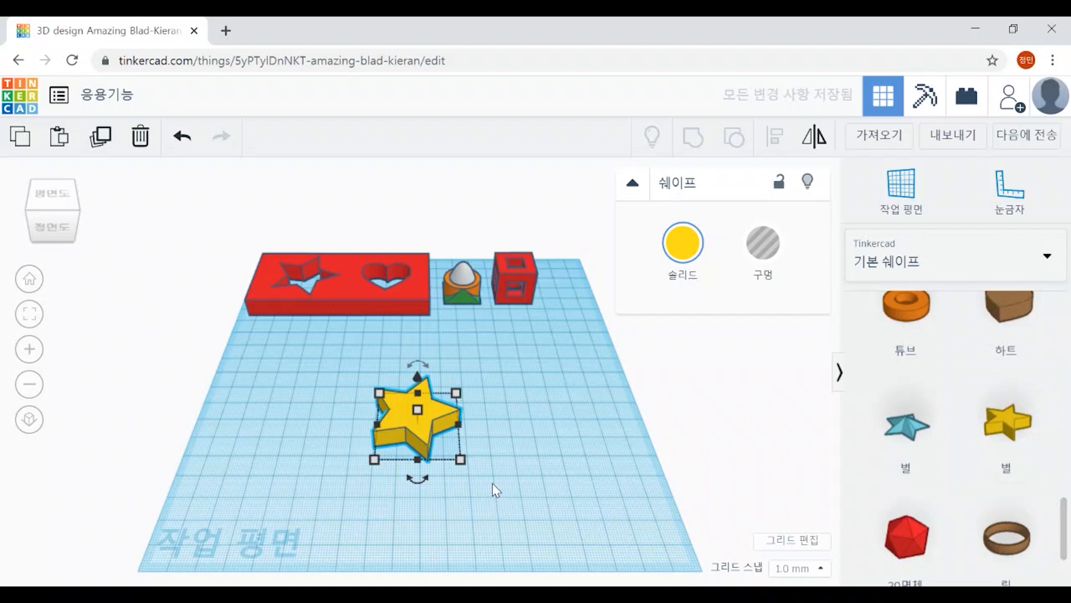
# Duplicate the yellow star in place and raise the copy 5 mm.
pyautogui.moveTo(492, 484); pyautogui.dragTo(508, 456, button='right')
pyautogui.scroll(3, 507, 455)
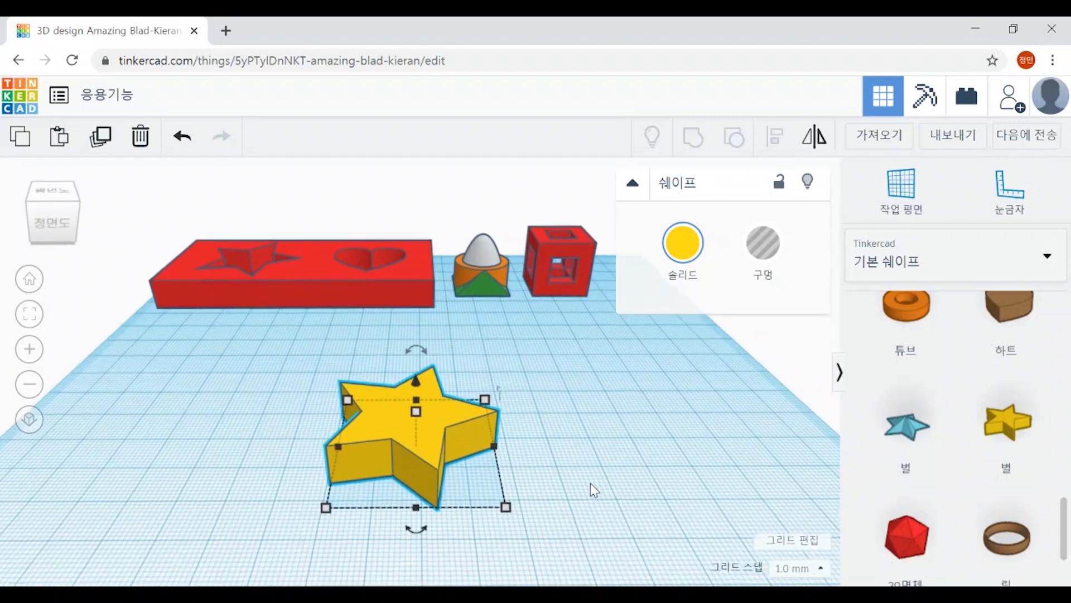
pyautogui.scroll(2, 590, 483)
pyautogui.scroll(-2, 614, 493)
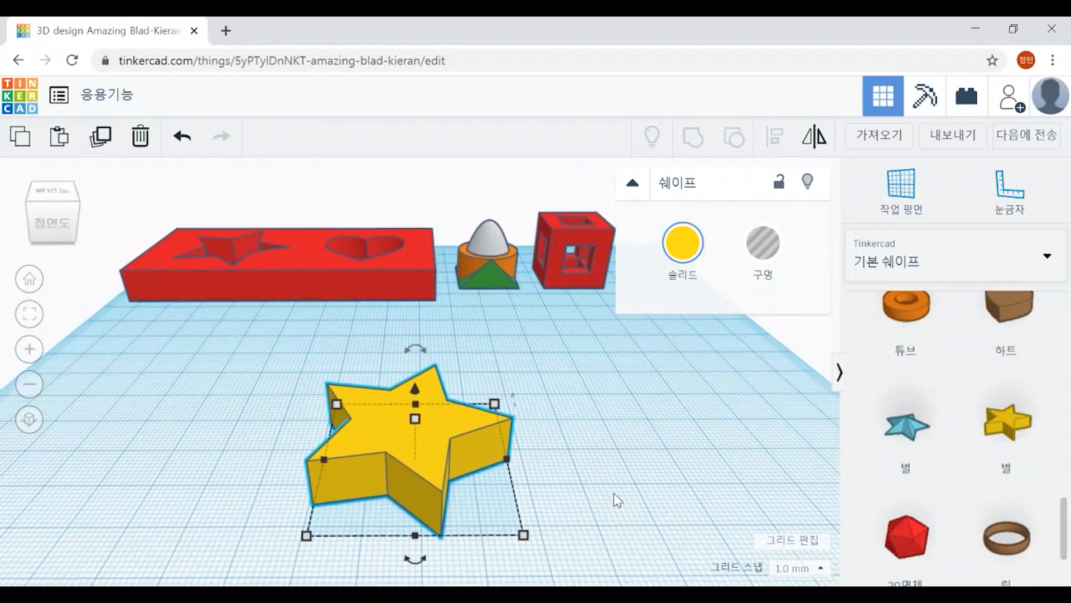
pyautogui.moveTo(577, 477)
pyautogui.mouseDown(button='right')
pyautogui.moveTo(576, 452)
pyautogui.moveTo(574, 489)
pyautogui.mouseUp(button='right')
pyautogui.scroll(5, 576, 487)
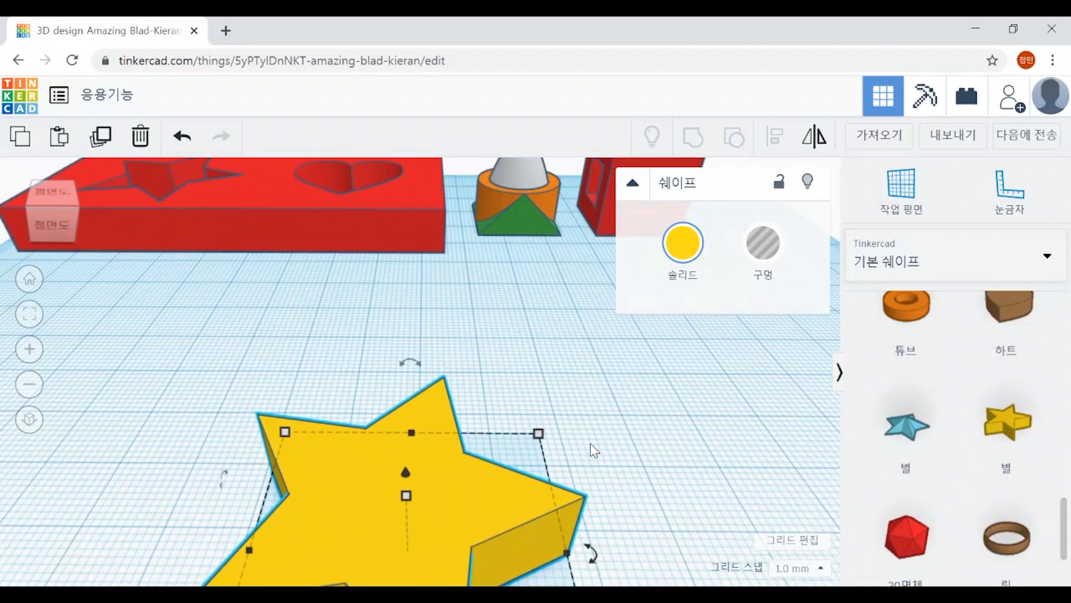
pyautogui.moveTo(651, 562); pyautogui.dragTo(648, 456, button='right')
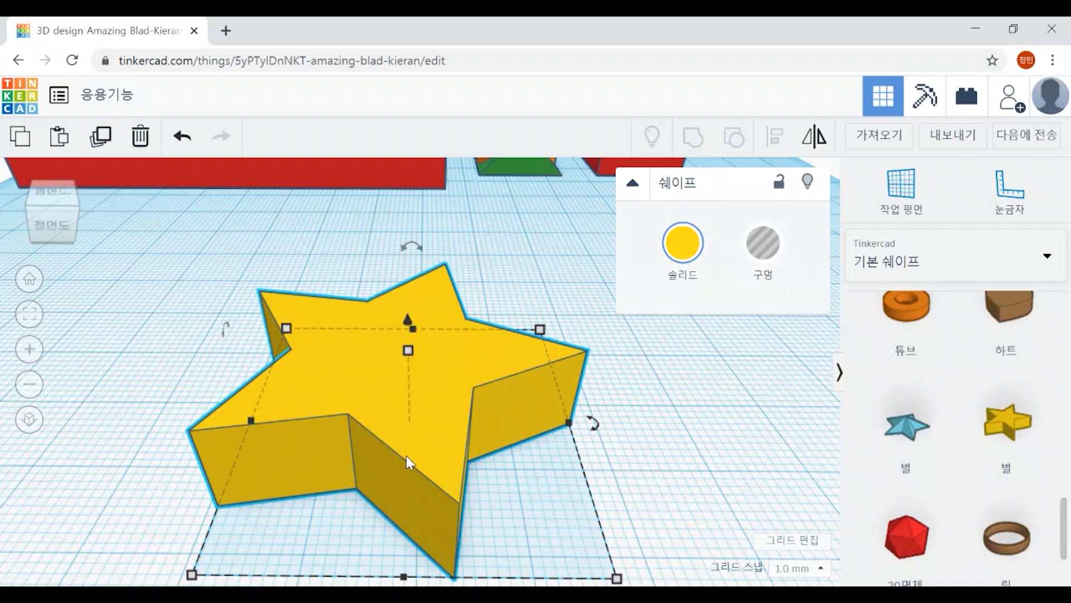
pyautogui.hotkey('ctrl', 'd')
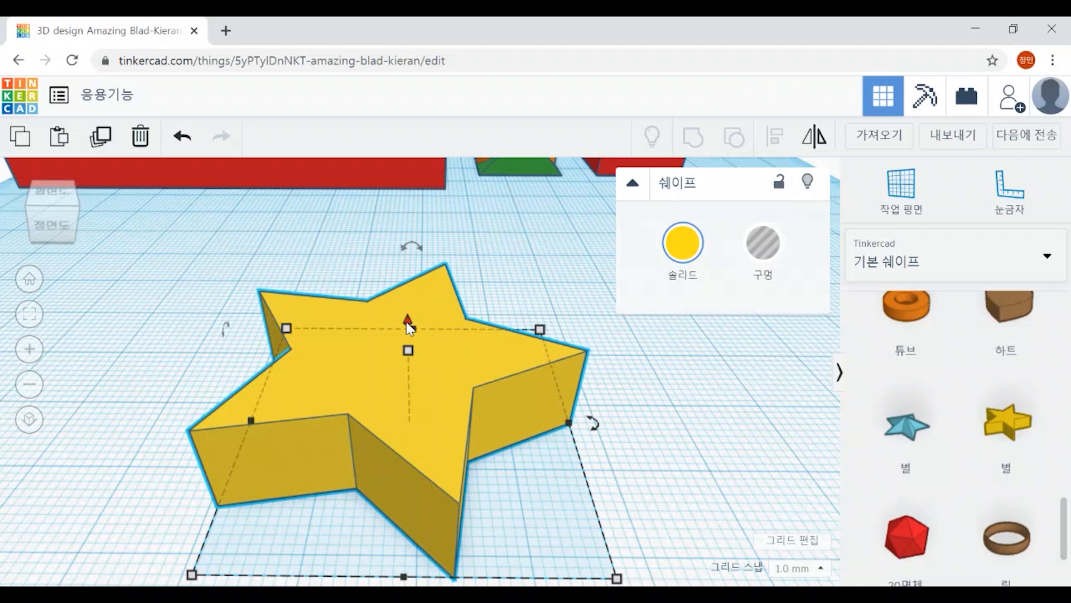
pyautogui.moveTo(408, 326); pyautogui.dragTo(410, 272)
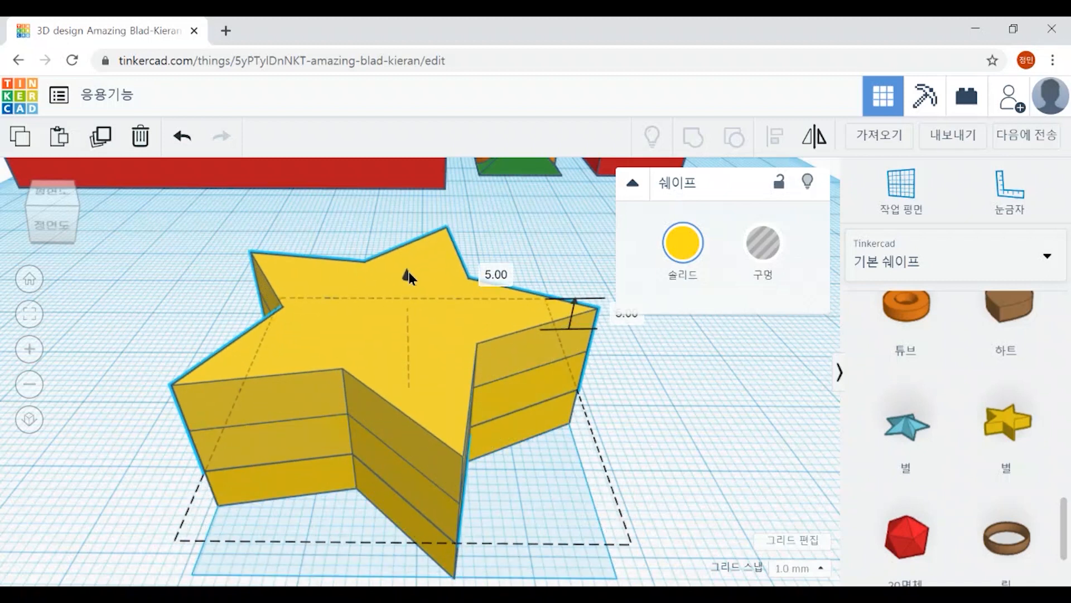
pyautogui.moveTo(410, 272); pyautogui.dragTo(408, 272)
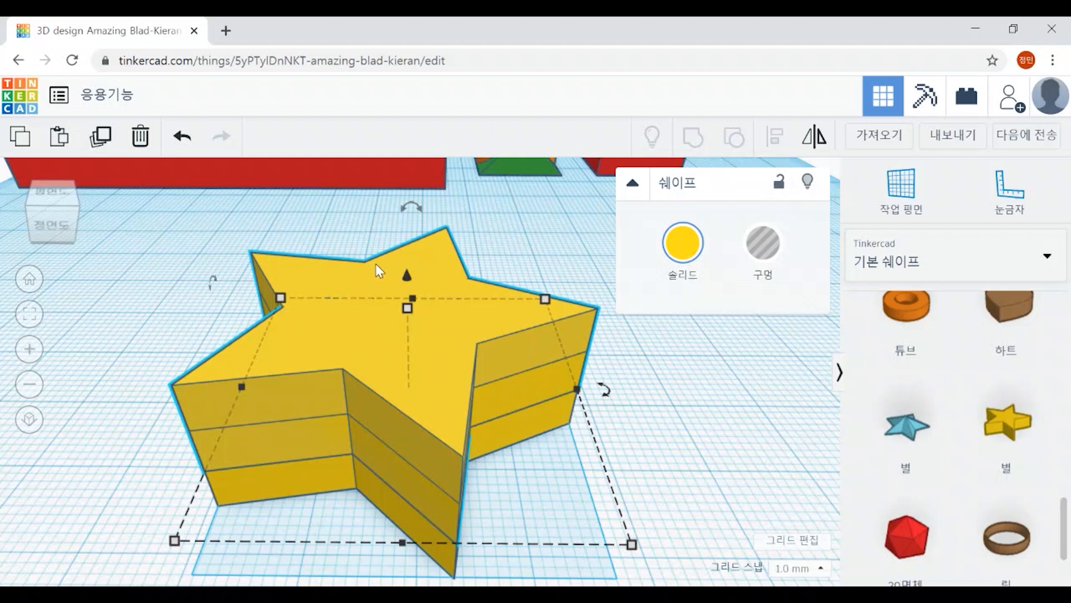
# Rotate the raised star copy clockwise about its vertical axis and set its height to 9 mm.
pyautogui.moveTo(606, 391)
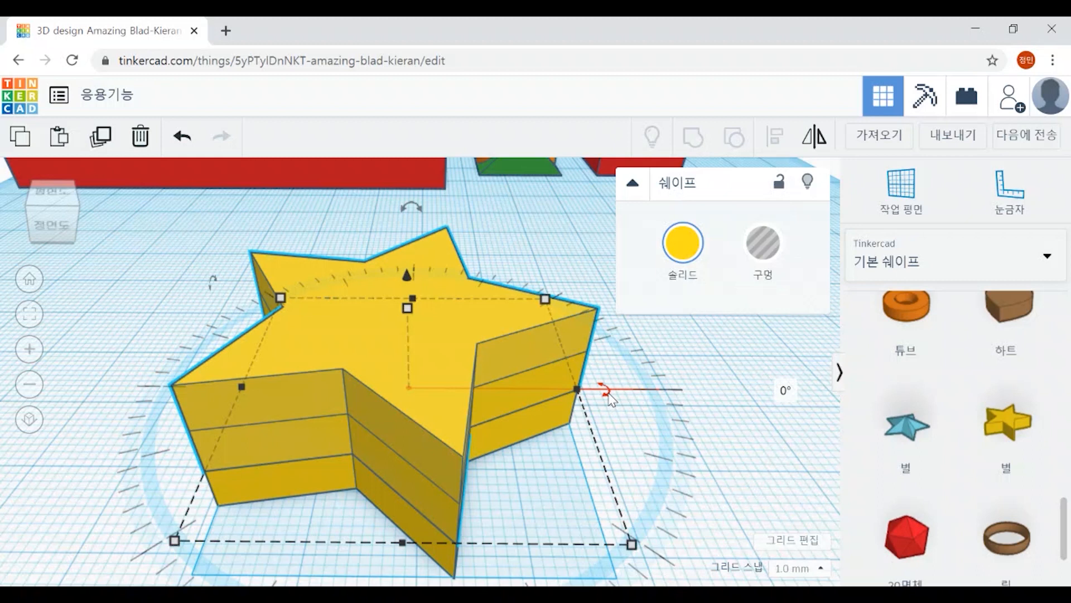
pyautogui.moveTo(609, 393); pyautogui.dragTo(606, 447)
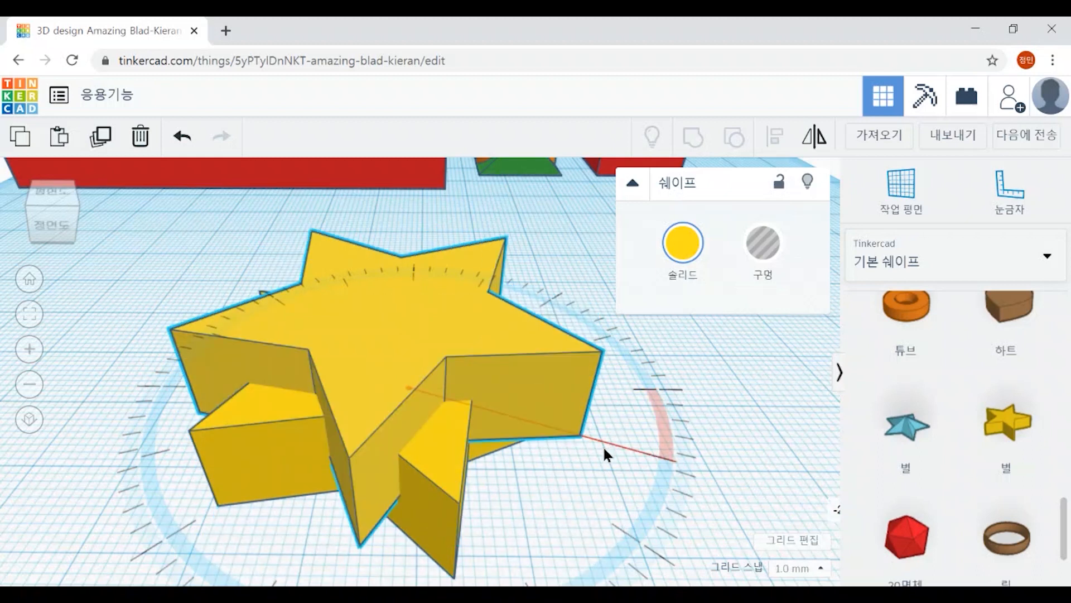
pyautogui.moveTo(604, 449); pyautogui.dragTo(605, 449)
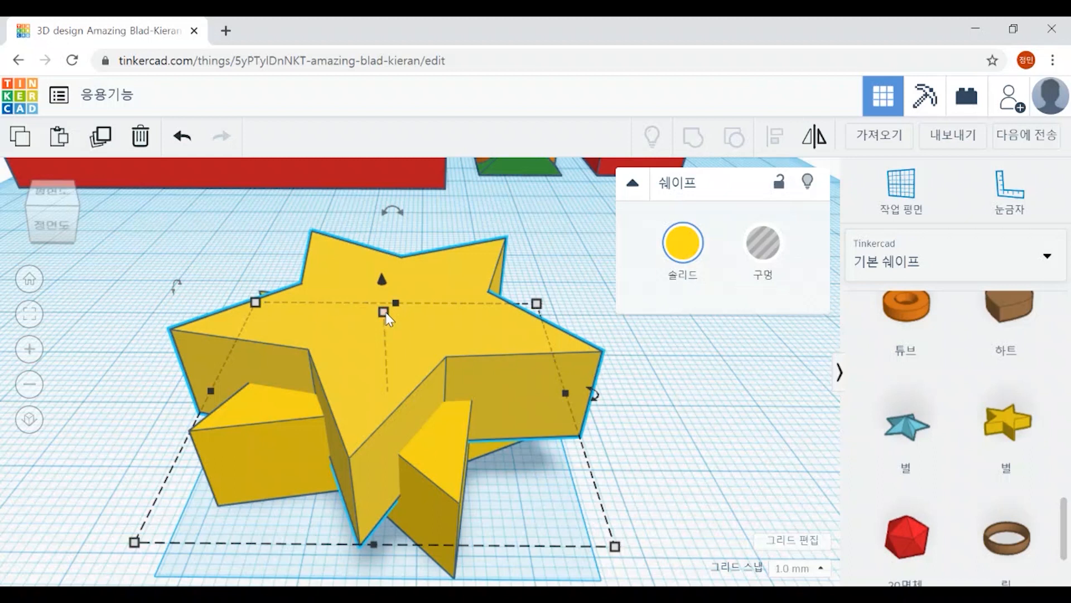
pyautogui.moveTo(384, 313)
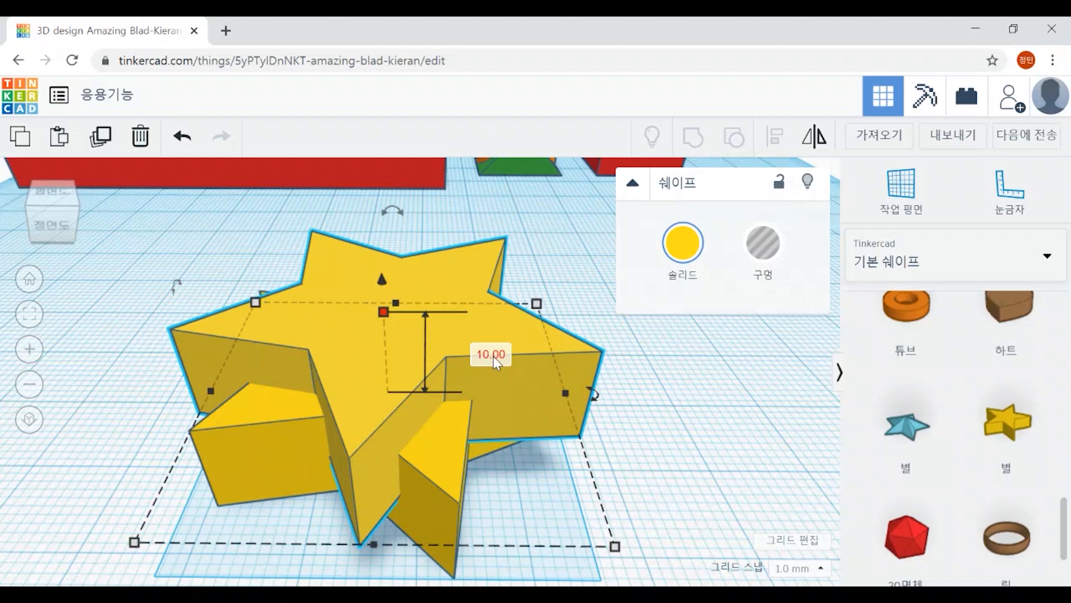
pyautogui.write('9')
pyautogui.press('Return')
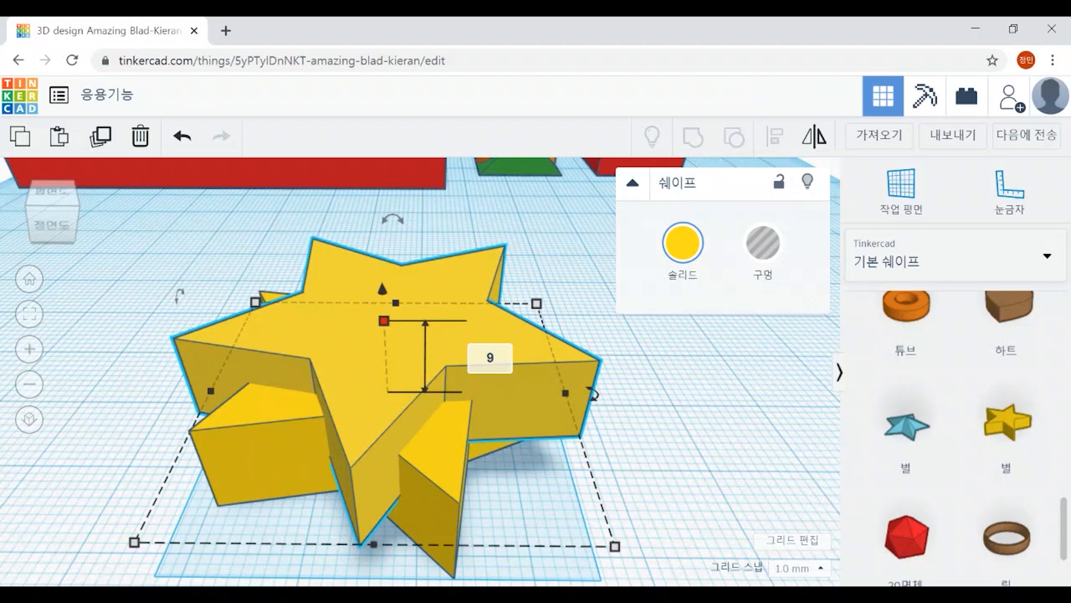
# Duplicate the rotated star repeatedly, repeating its changes, to build a twisted stack of 23 stars.
pyautogui.scroll(-5, 494, 363)
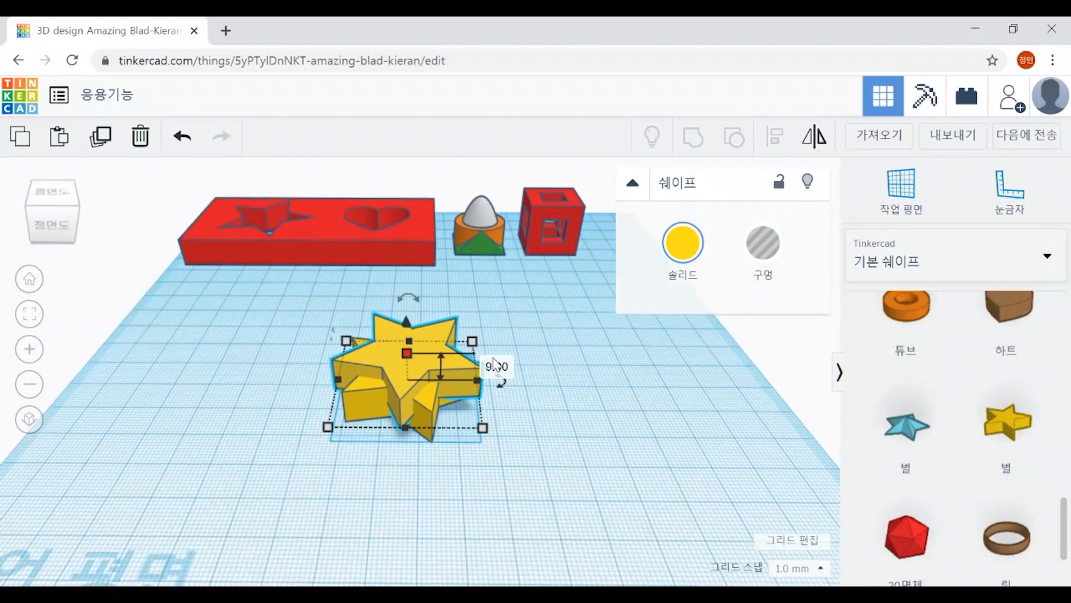
pyautogui.hotkey('ctrl', 'd')
pyautogui.hotkey('ctrl', 'd')
pyautogui.hotkey('ctrl', 'd')
pyautogui.hotkey('ctrl', 'd')
pyautogui.hotkey('ctrl', 'd')
pyautogui.hotkey('ctrl', 'd')
pyautogui.hotkey('ctrl', 'd')
pyautogui.hotkey('ctrl', 'd')
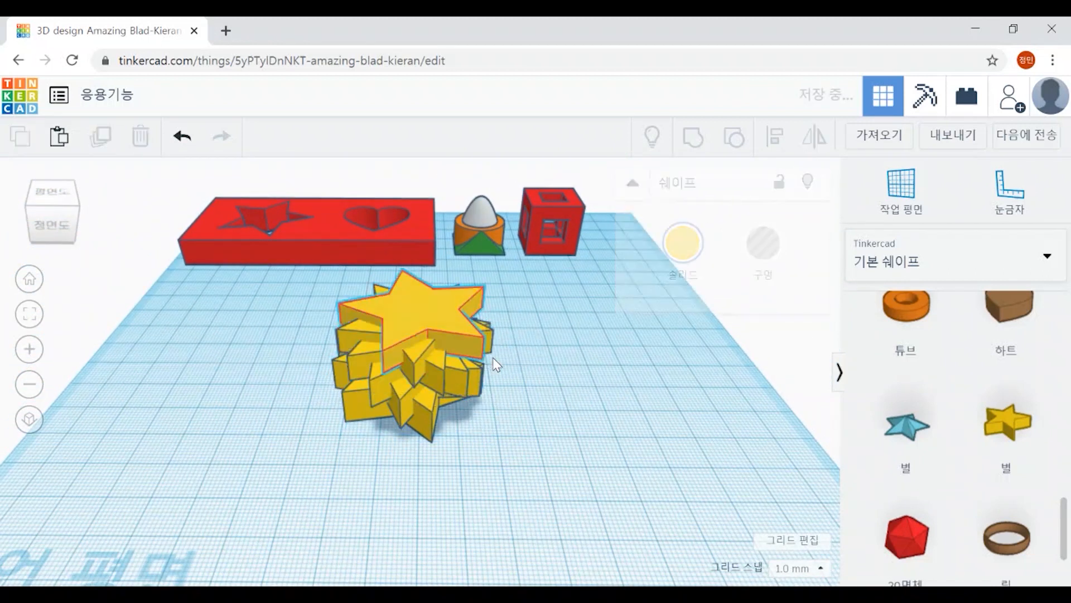
pyautogui.hotkey('ctrl', 'd')
pyautogui.hotkey('ctrl', 'd')
pyautogui.hotkey('ctrl', 'd')
pyautogui.hotkey('ctrl', 'd')
pyautogui.hotkey('ctrl', 'd')
pyautogui.hotkey('ctrl', 'd')
pyautogui.hotkey('ctrl', 'd')
pyautogui.hotkey('ctrl', 'd')
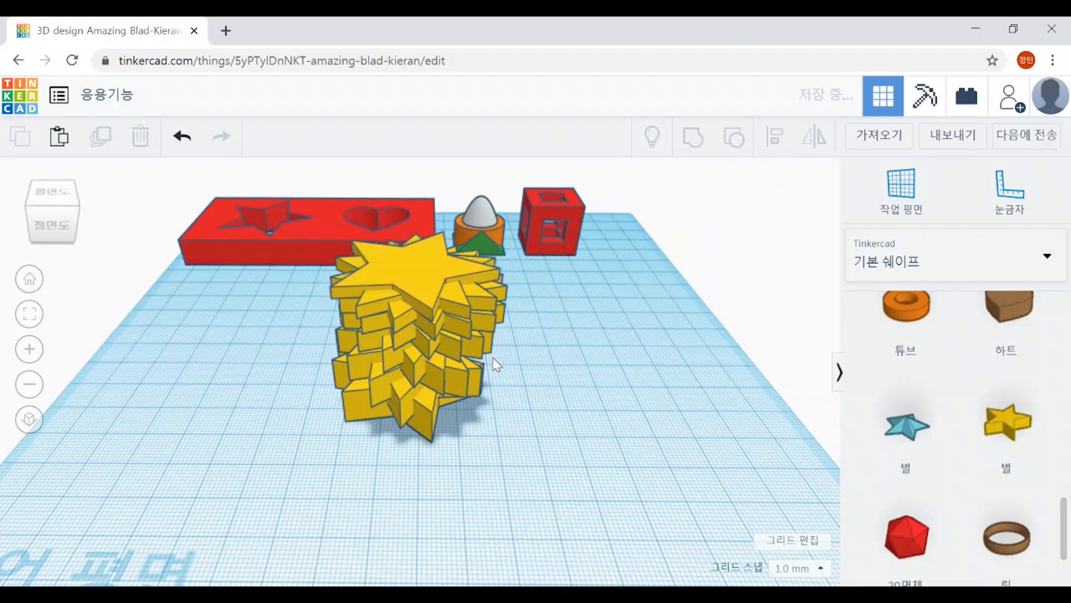
pyautogui.hotkey('ctrl', 'd')
pyautogui.hotkey('ctrl', 'd')
pyautogui.hotkey('ctrl', 'd')
pyautogui.hotkey('ctrl', 'd')
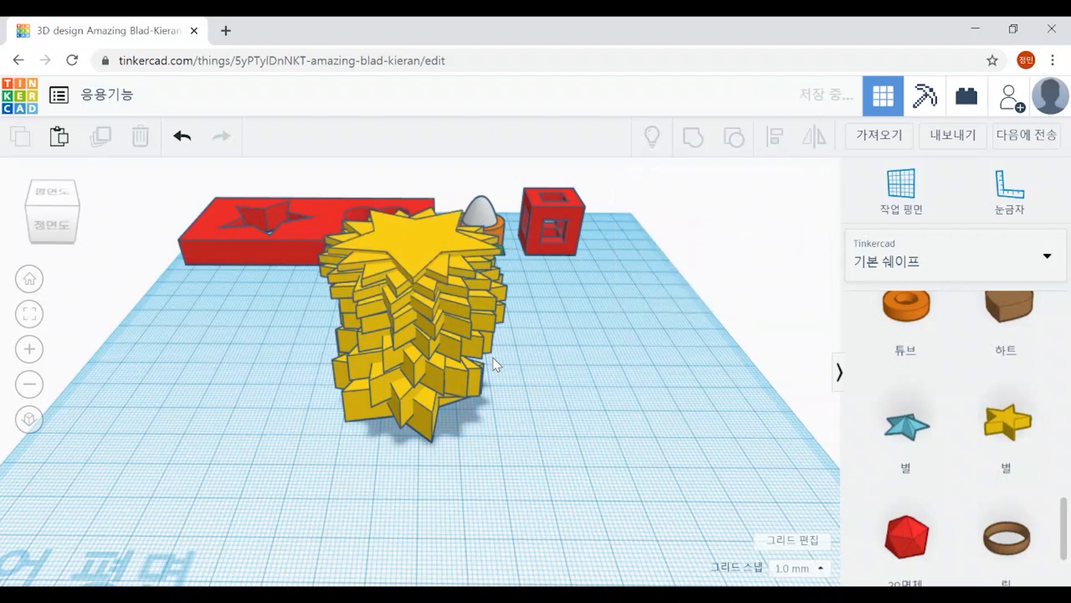
# Delete the entire stack of yellow stars from the workplane.
pyautogui.moveTo(555, 447)
pyautogui.mouseDown(button='right')
pyautogui.moveTo(534, 390)
pyautogui.moveTo(545, 426)
pyautogui.moveTo(570, 433)
pyautogui.moveTo(565, 485)
pyautogui.moveTo(564, 454)
pyautogui.mouseUp(button='right')
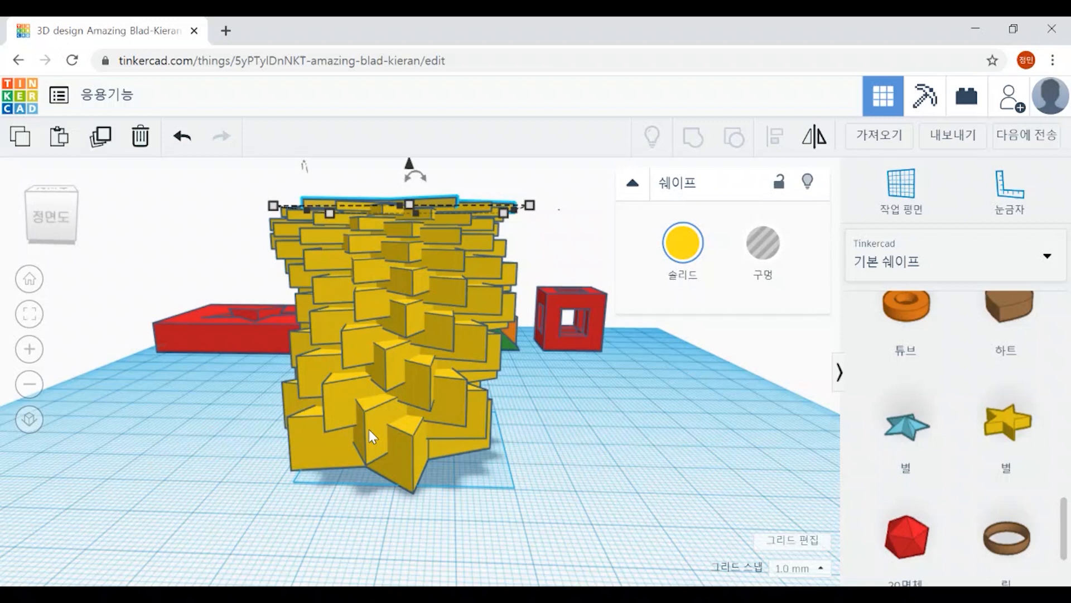
pyautogui.moveTo(553, 425)
pyautogui.mouseDown(button='right')
pyautogui.moveTo(557, 410)
pyautogui.moveTo(558, 463)
pyautogui.moveTo(557, 445)
pyautogui.mouseUp(button='right')
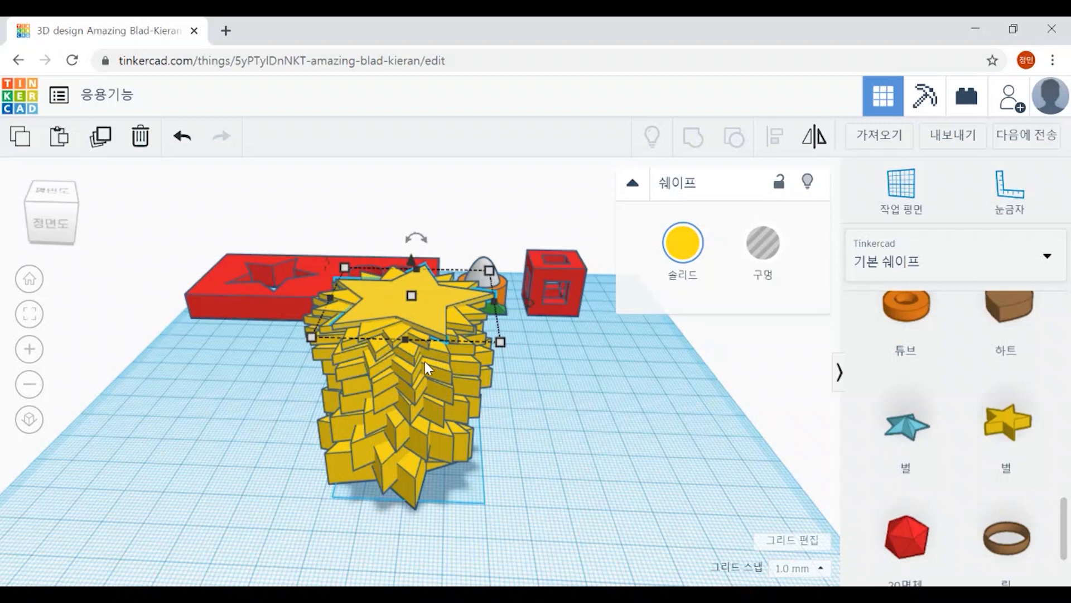
pyautogui.moveTo(570, 427); pyautogui.dragTo(574, 497, button='right')
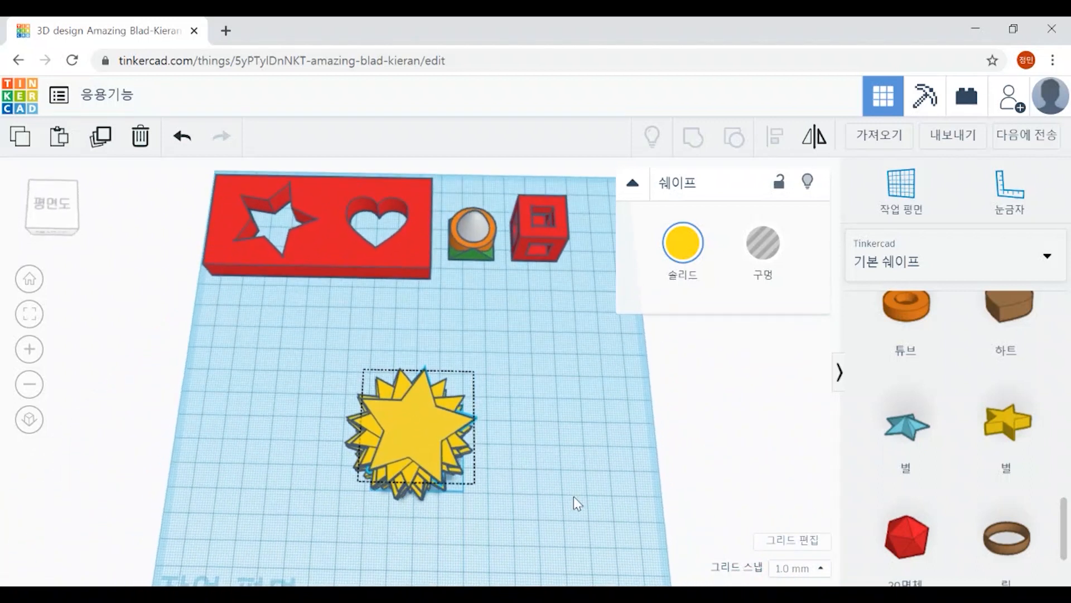
pyautogui.moveTo(277, 328); pyautogui.dragTo(565, 545)
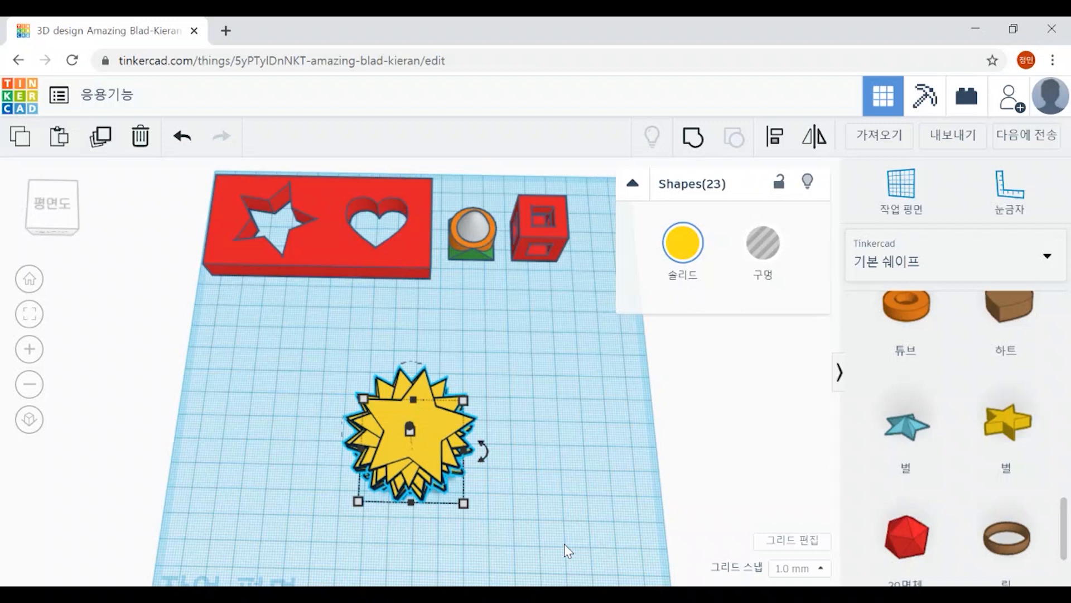
pyautogui.press('Delete')
# Place a new yellow star from the basic shapes in the middle of the workplane and duplicate it in place.
pyautogui.moveTo(564, 544); pyautogui.dragTo(579, 463, button='right')
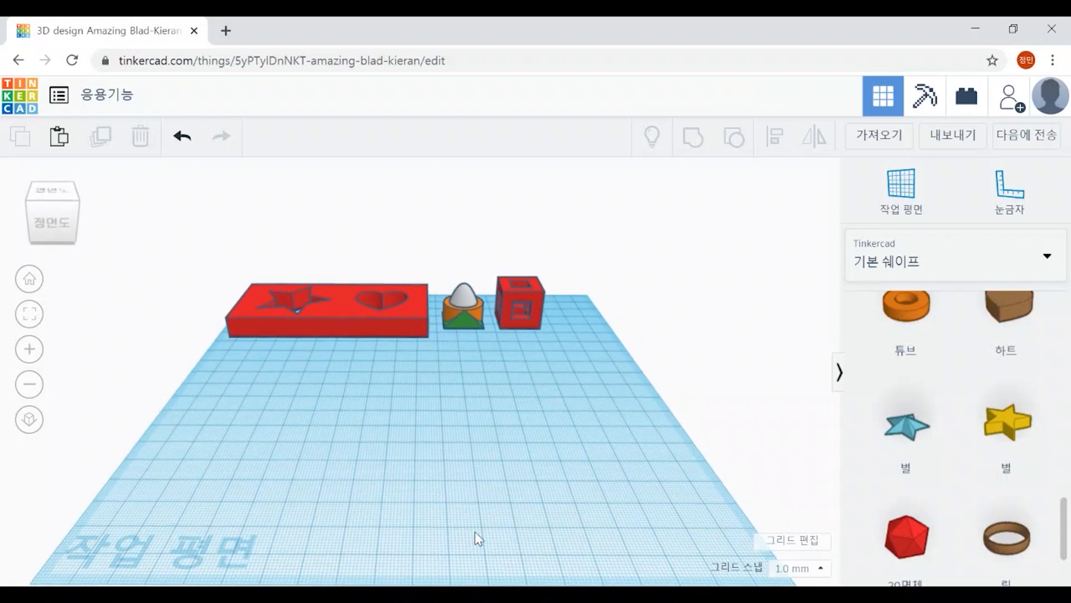
pyautogui.moveTo(1007, 422); pyautogui.dragTo(427, 437)
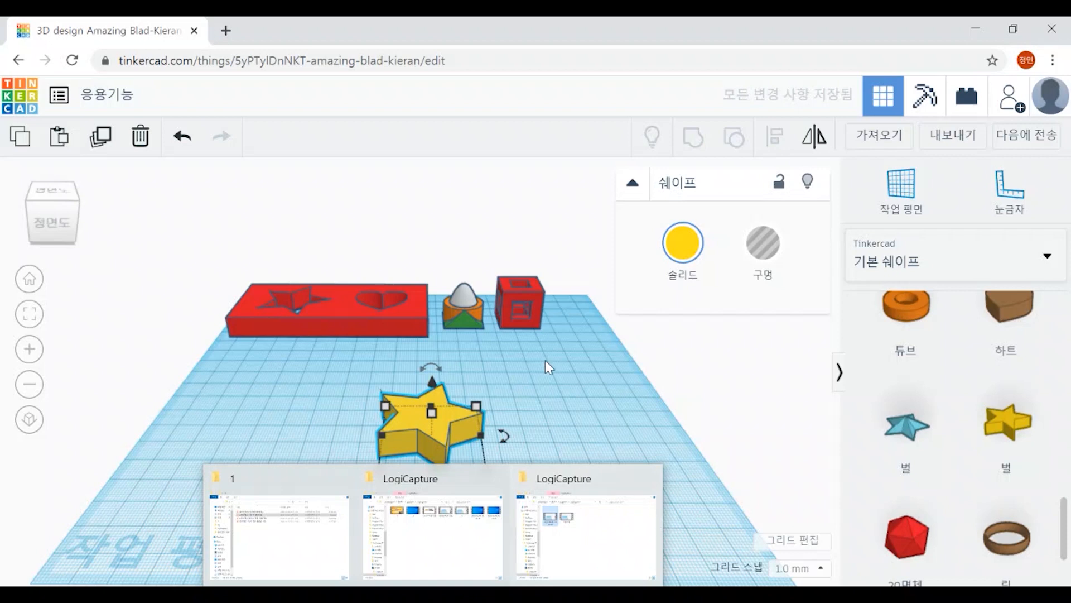
pyautogui.click(588, 439)
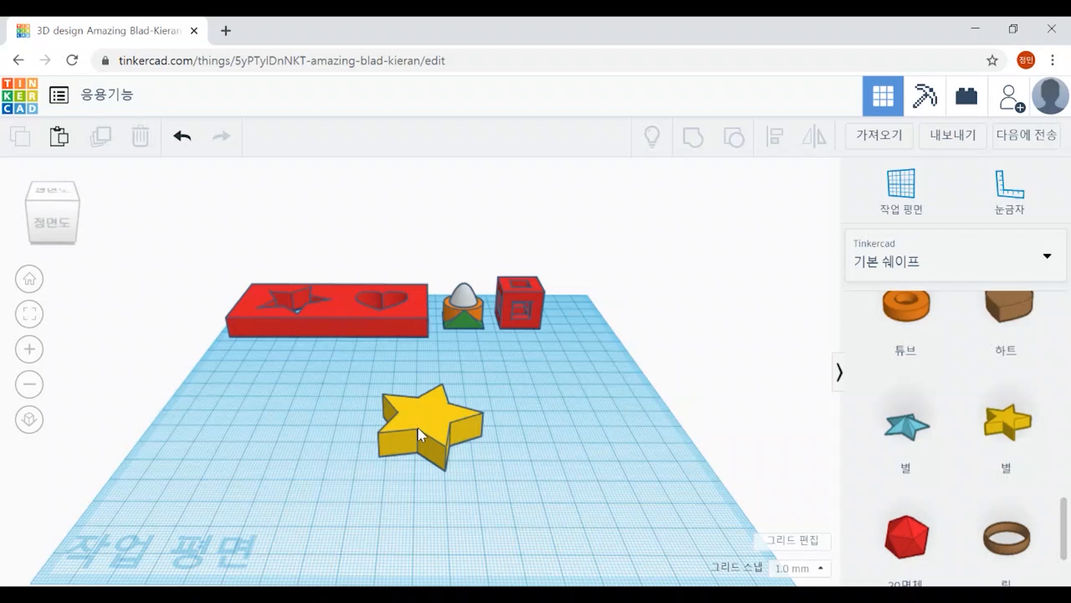
pyautogui.click(436, 423)
pyautogui.moveTo(436, 423); pyautogui.dragTo(484, 510)
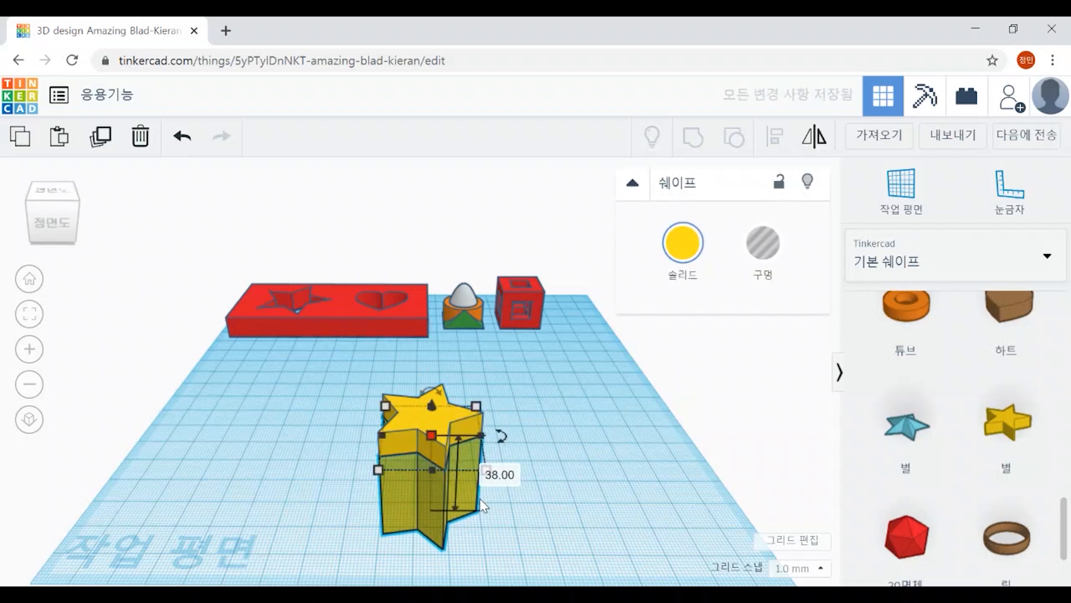
pyautogui.hotkey('ctrl', 'z')
pyautogui.click(579, 473)
# Select both overlapping stars and move them together about 13 mm toward the back of the workplane.
pyautogui.moveTo(366, 375); pyautogui.dragTo(523, 504)
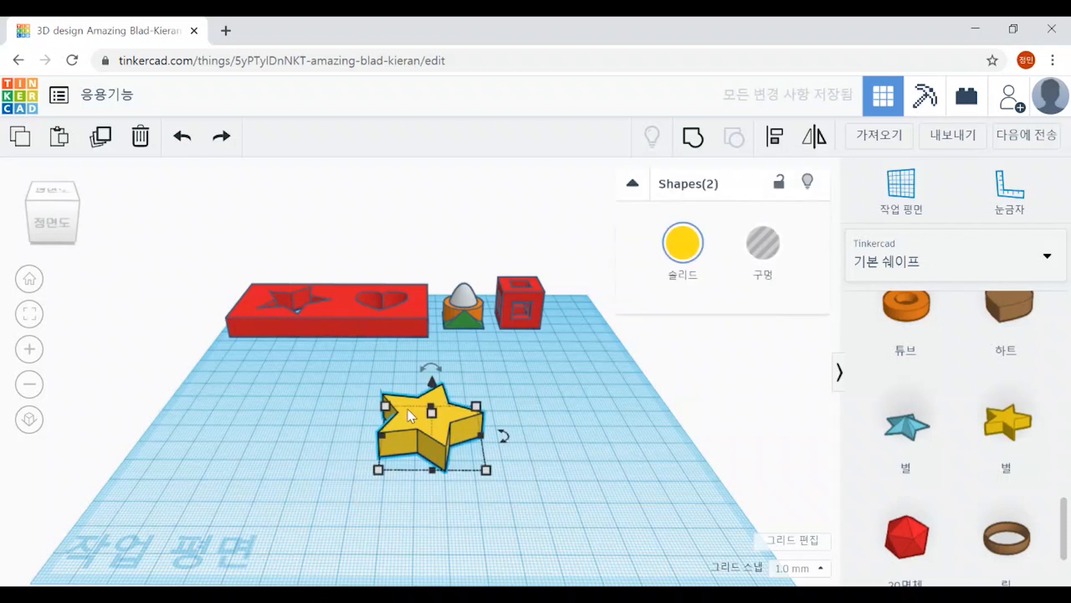
pyautogui.moveTo(421, 427)
pyautogui.mouseDown()
pyautogui.moveTo(487, 436)
pyautogui.moveTo(414, 407)
pyautogui.mouseUp()
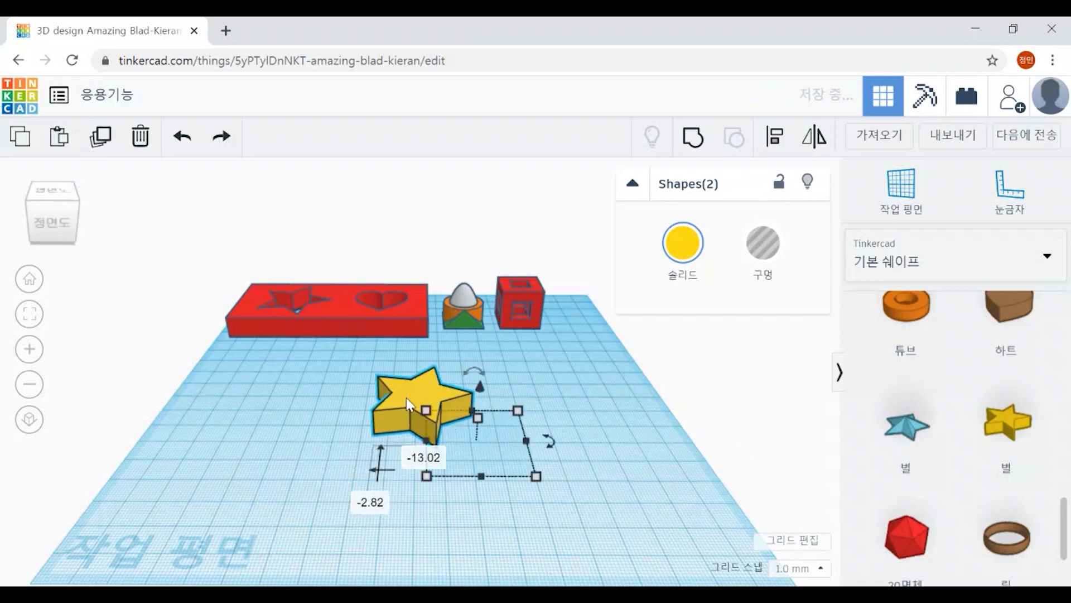
pyautogui.click(668, 500)
# Raise one of the two overlapping yellow stars 5 mm.
pyautogui.click(413, 394)
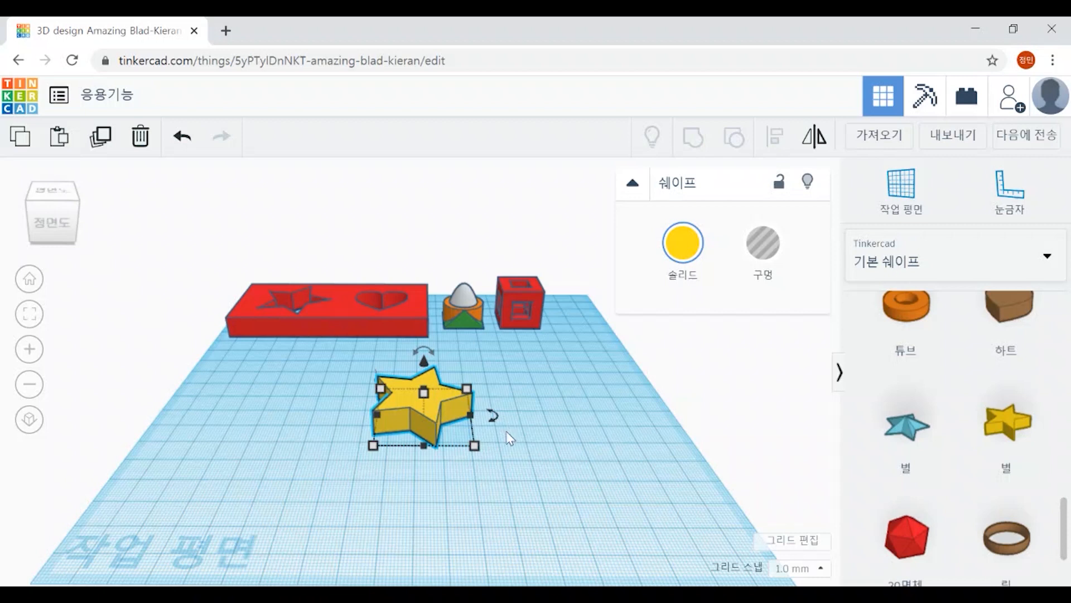
pyautogui.scroll(4, 525, 505)
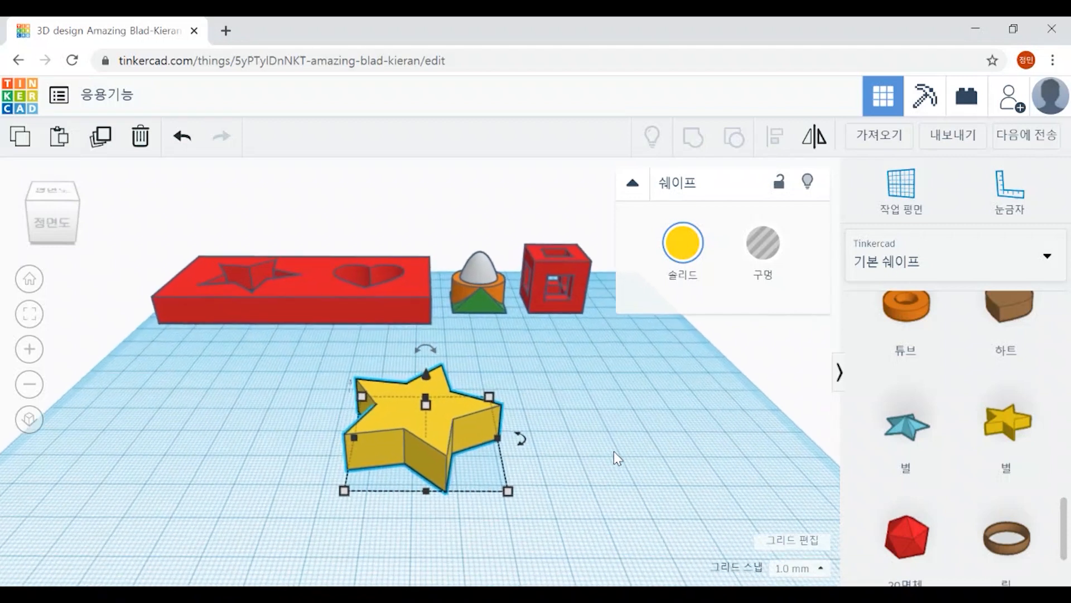
pyautogui.click(620, 484)
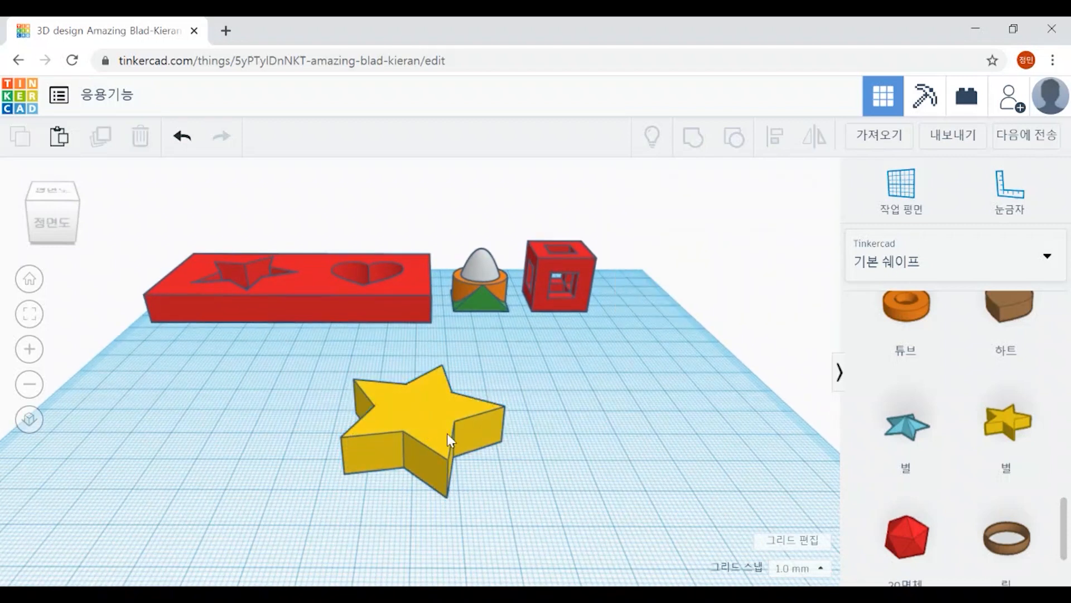
pyautogui.click(426, 426)
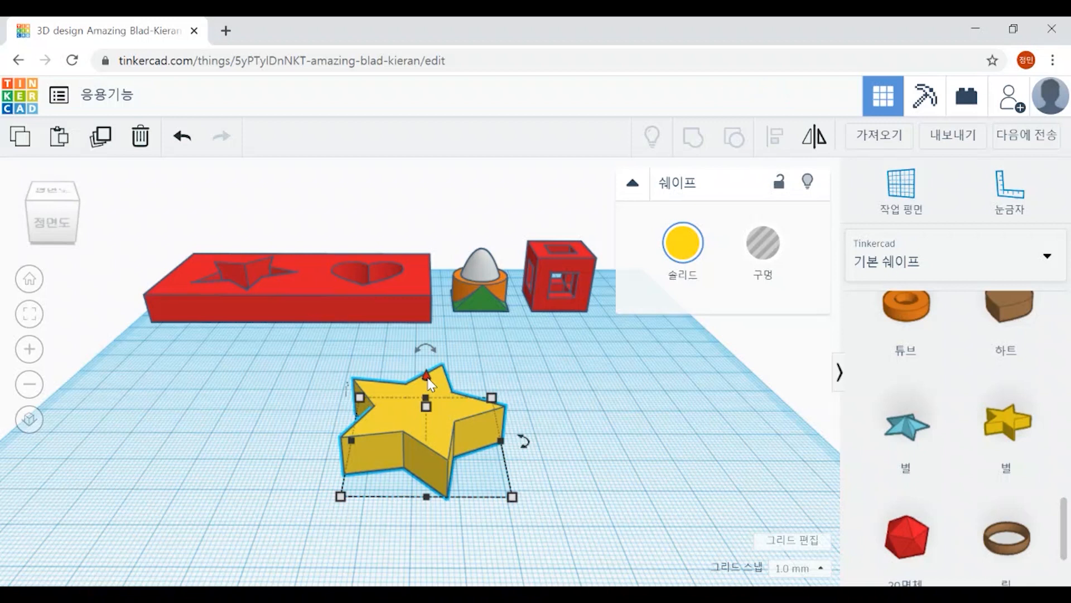
pyautogui.moveTo(427, 376); pyautogui.dragTo(428, 378)
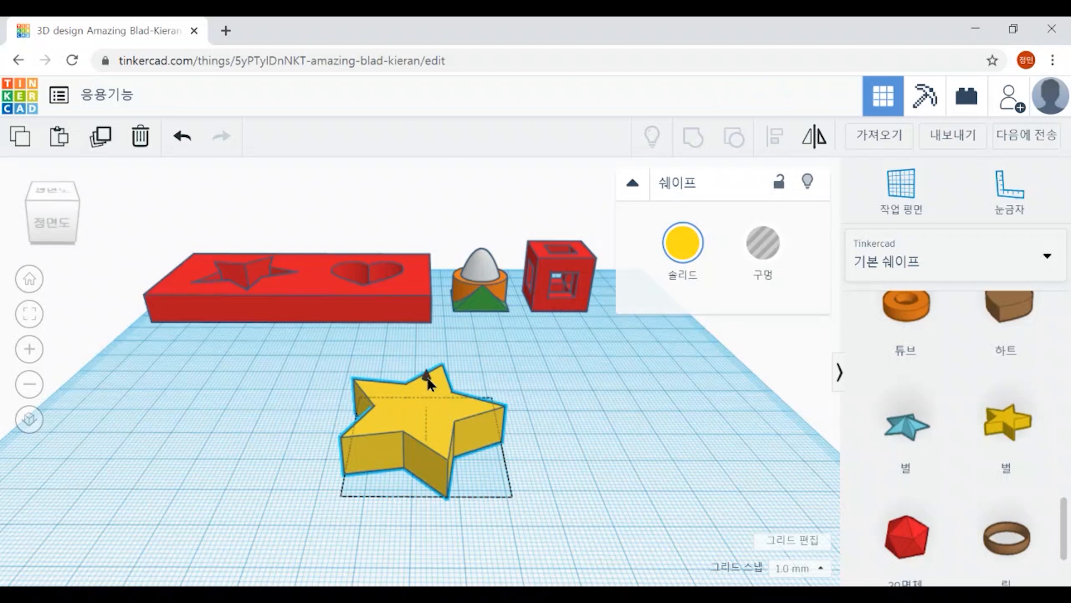
pyautogui.moveTo(428, 380); pyautogui.dragTo(428, 365)
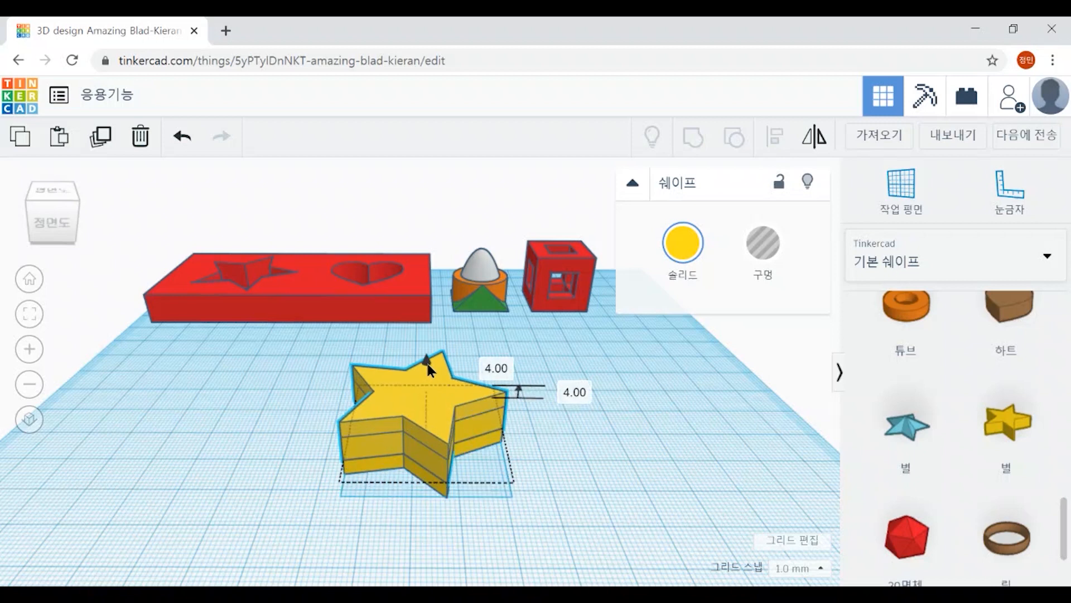
pyautogui.moveTo(428, 363); pyautogui.dragTo(427, 360)
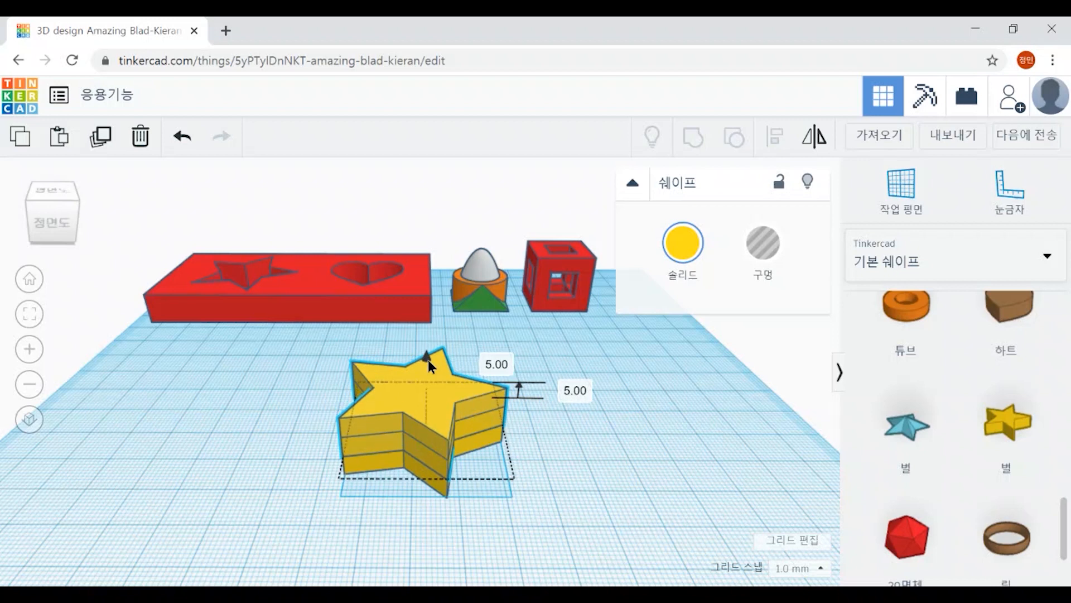
pyautogui.moveTo(428, 360); pyautogui.dragTo(428, 360)
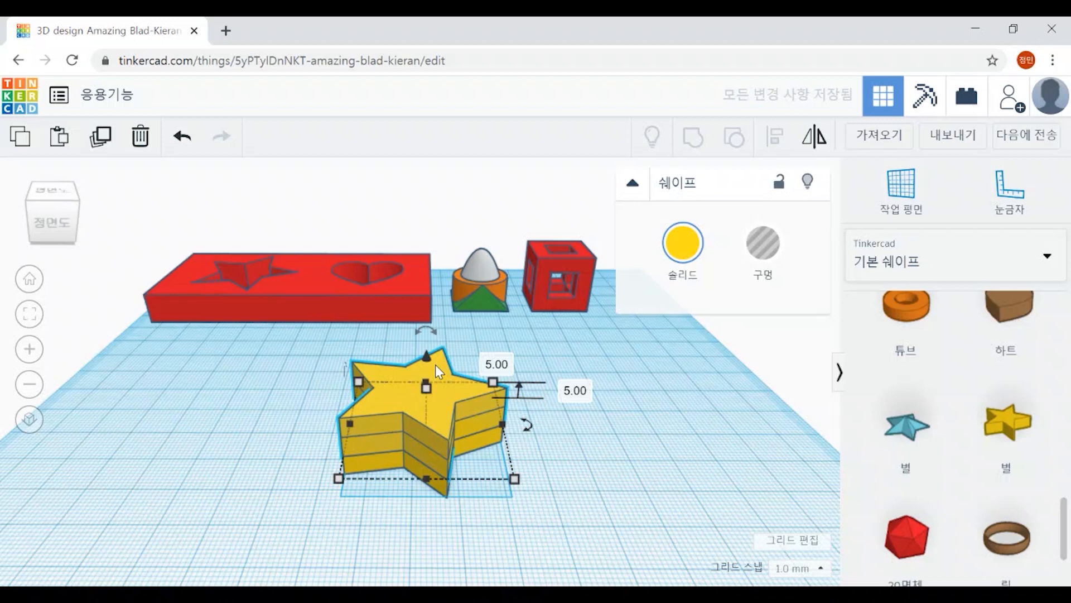
# Rotate the raised star clockwise about its vertical axis and reduce its height to 9 mm.
pyautogui.moveTo(527, 428)
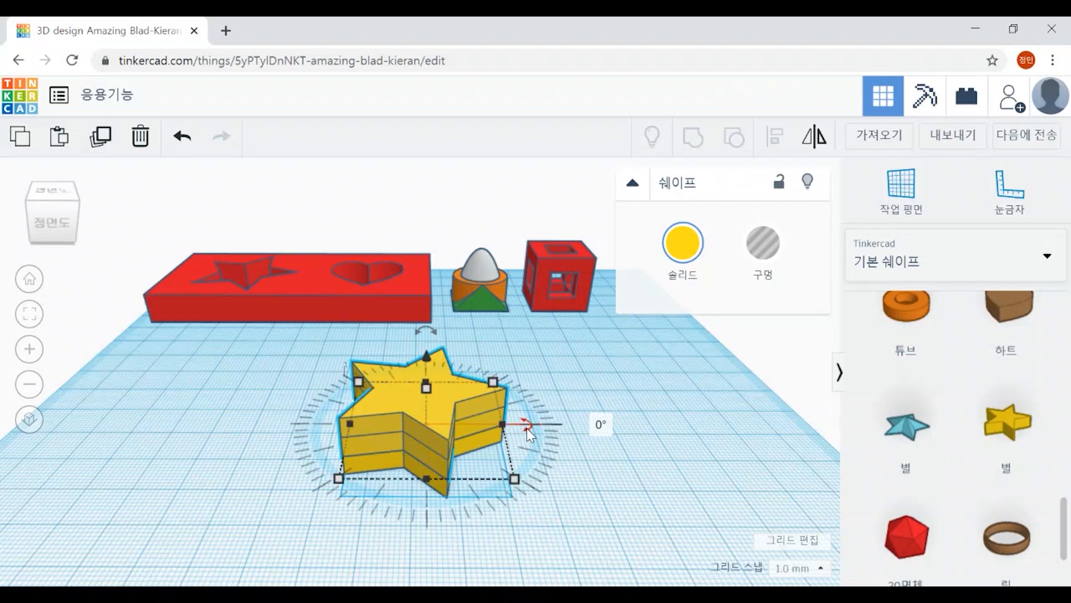
pyautogui.moveTo(527, 427); pyautogui.dragTo(529, 457)
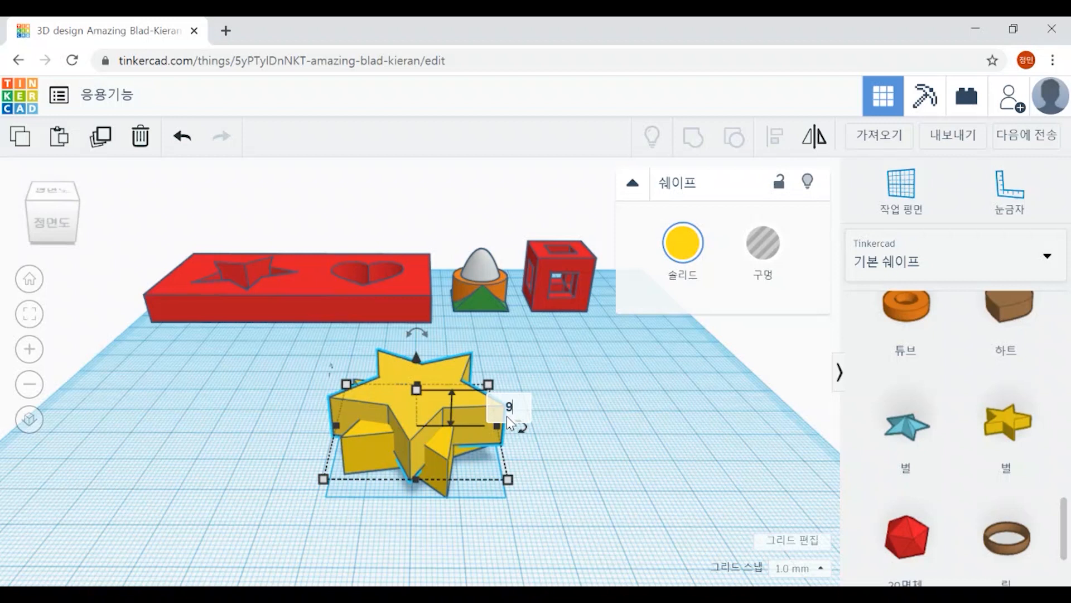
pyautogui.press('Return')
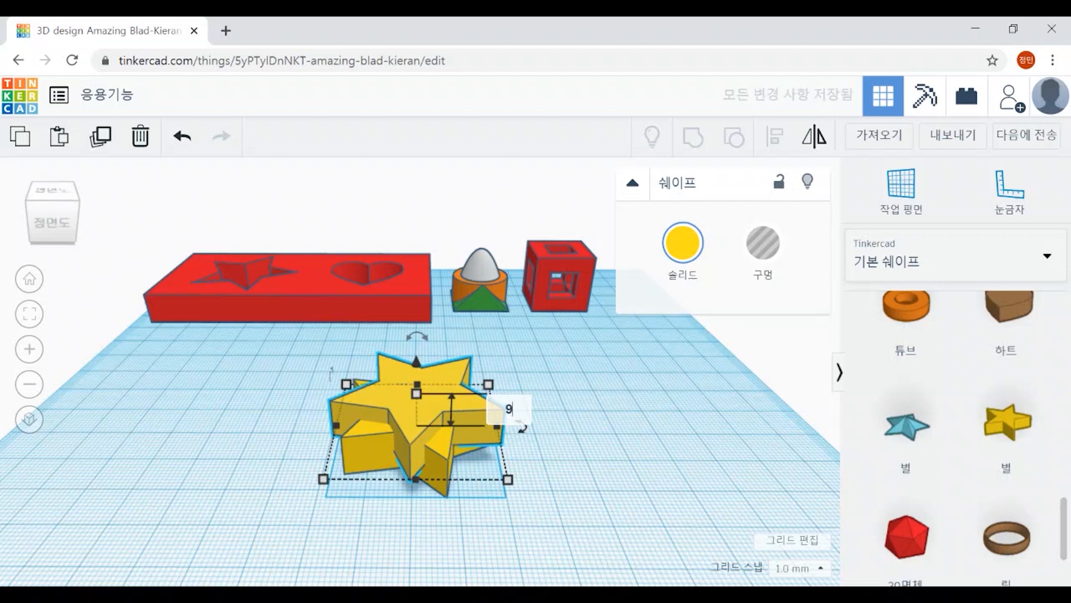
# Duplicate the 9 mm high star repeatedly to build a twisted, tapering stack of 15 stars.
pyautogui.hotkey('ctrl', 'd')
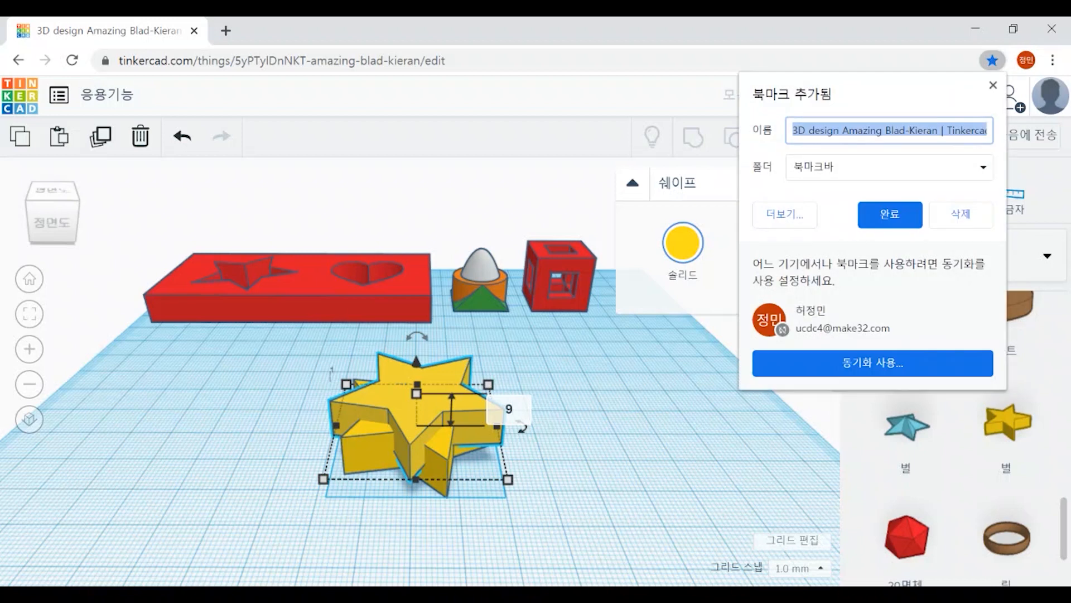
pyautogui.click(422, 408)
pyautogui.hotkey('ctrl', 'd')
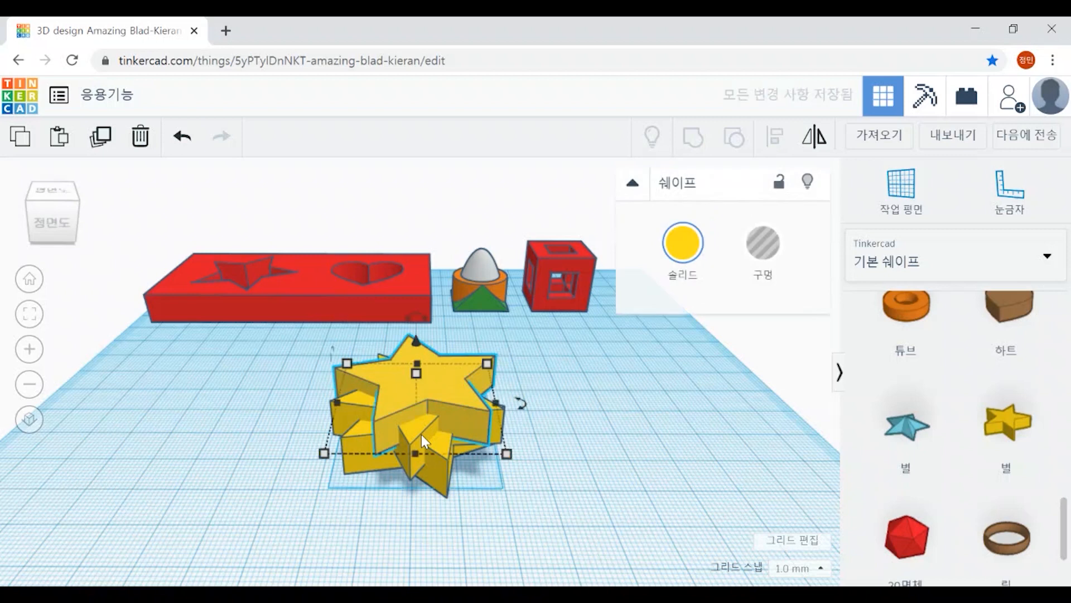
pyautogui.hotkey('ctrl', 'd')
pyautogui.hotkey('ctrl', 'd')
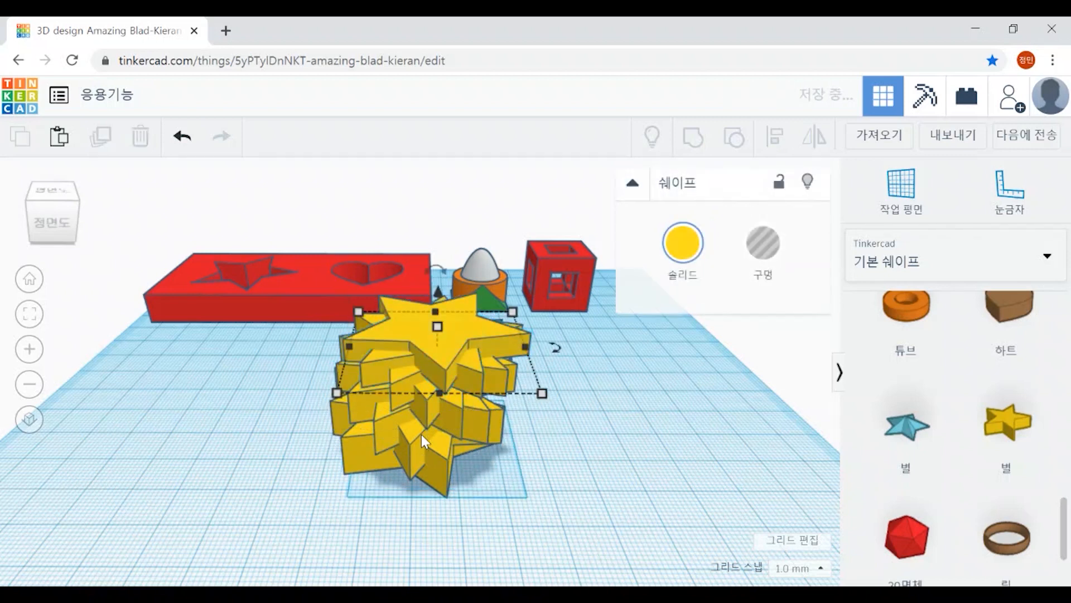
pyautogui.hotkey('ctrl', 'd')
pyautogui.hotkey('ctrl', 'd')
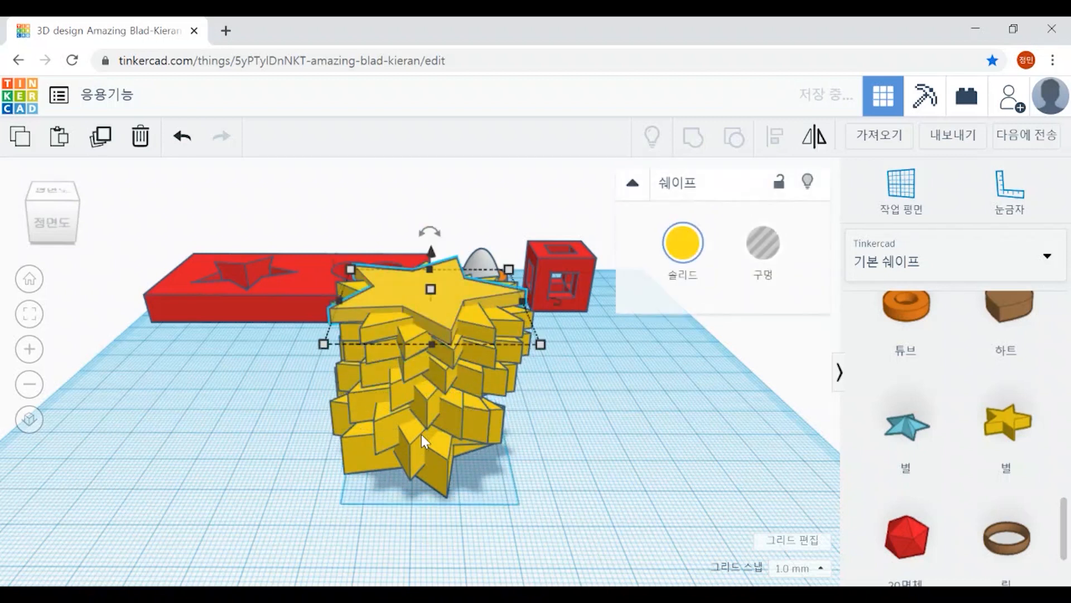
# Select all 15 stars of the twisted stack and group them into one shape.
pyautogui.moveTo(642, 360); pyautogui.dragTo(562, 433, button='right')
pyautogui.moveTo(234, 312); pyautogui.dragTo(608, 574)
pyautogui.moveTo(687, 531); pyautogui.dragTo(697, 424, button='right')
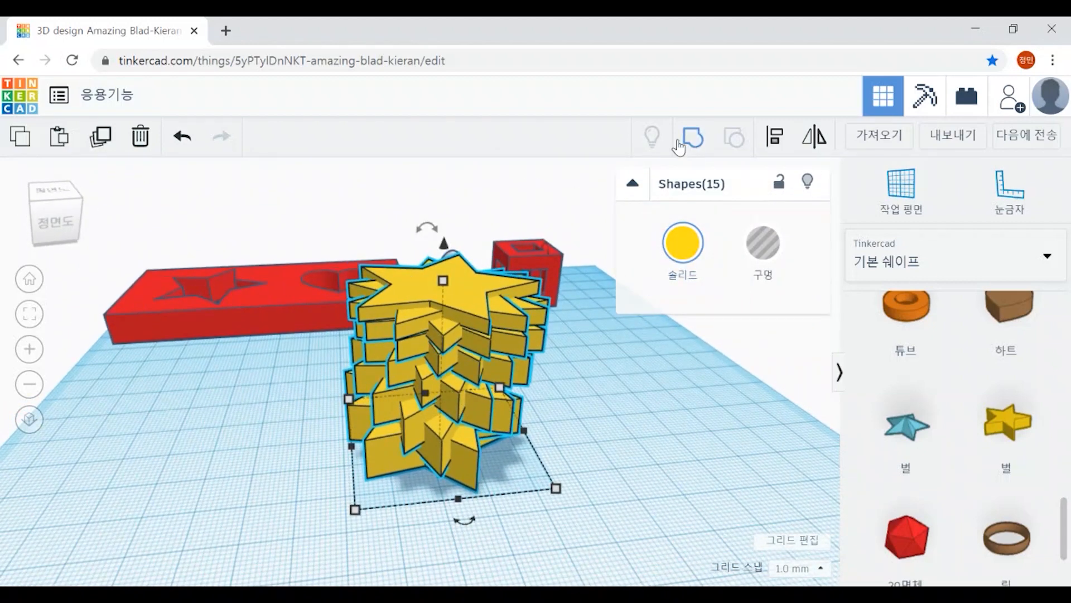
pyautogui.click(694, 140)
pyautogui.moveTo(675, 483); pyautogui.dragTo(487, 446, button='right')
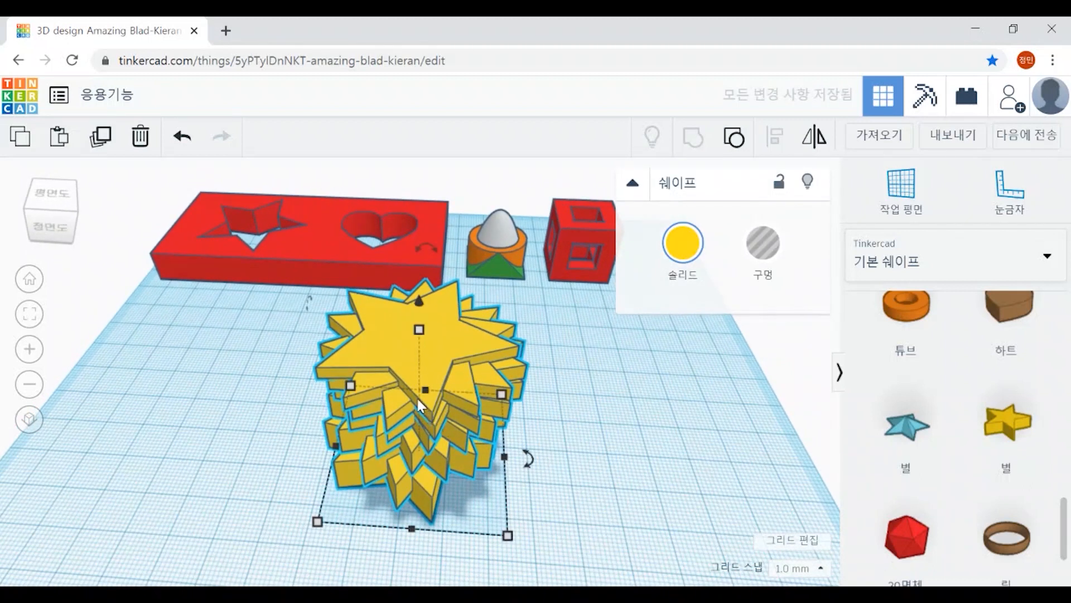
# Move the grouped star stack about 88 mm right and 87 mm back, beside the red cube with holes.
pyautogui.moveTo(403, 409); pyautogui.dragTo(744, 203)
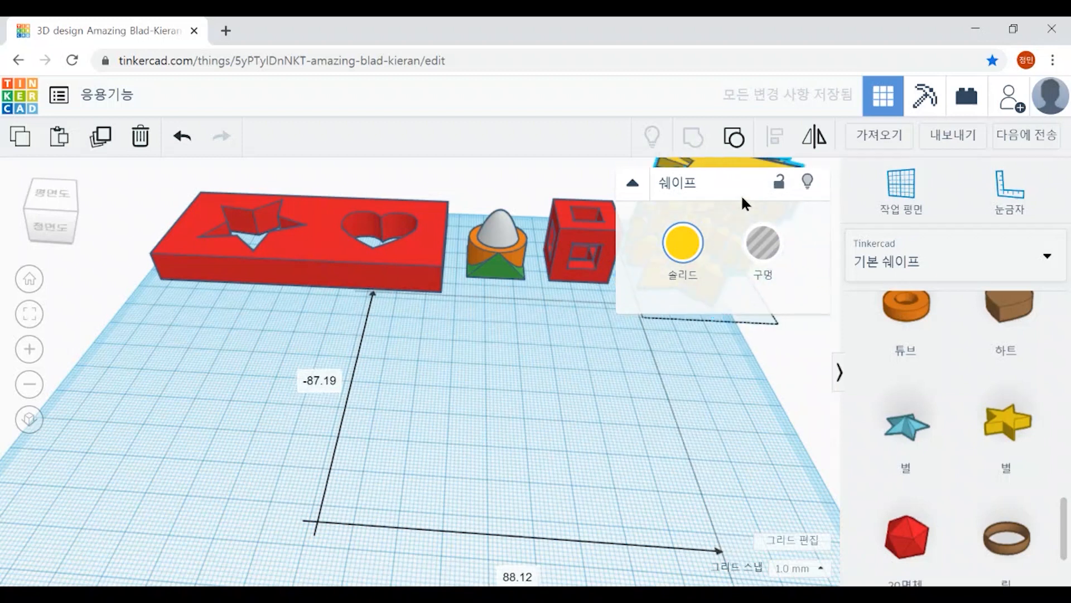
pyautogui.click(629, 378)
pyautogui.scroll(-2, 617, 377)
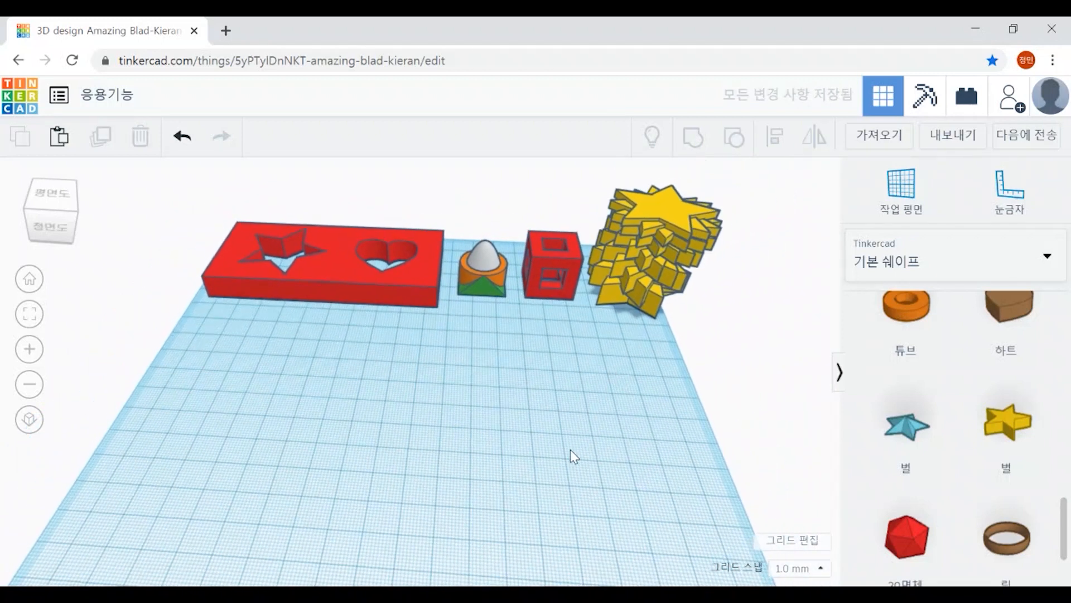
# Group all the finished models into one multicolour shape and place a yellow pyramid on the empty front area of the workplane.
pyautogui.hotkey('ctrl', 'a')
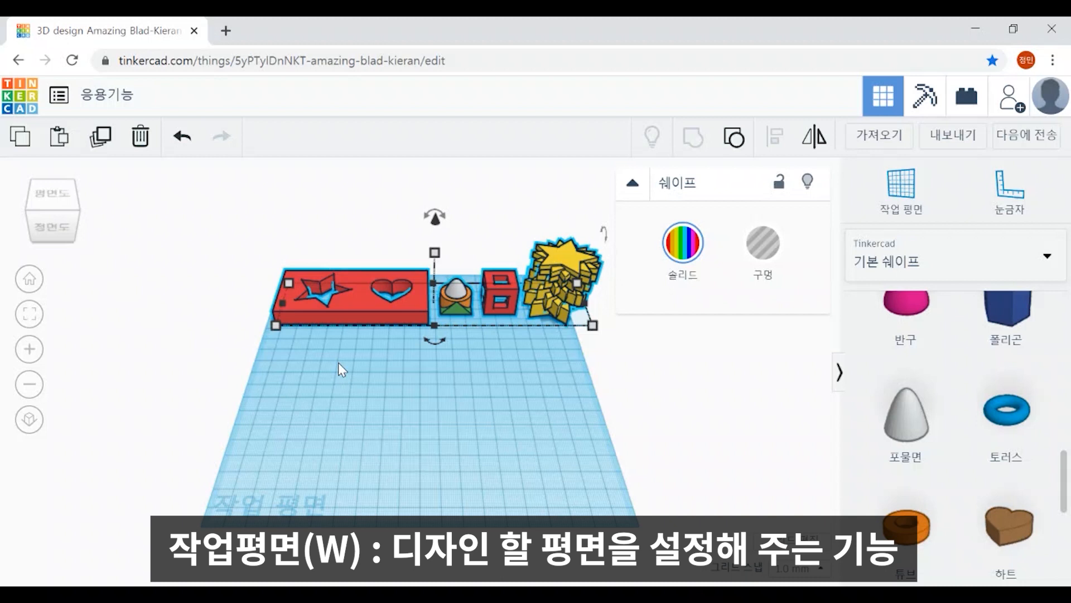
pyautogui.scroll(-5, 1010, 424)
pyautogui.scroll(-10, 1017, 438)
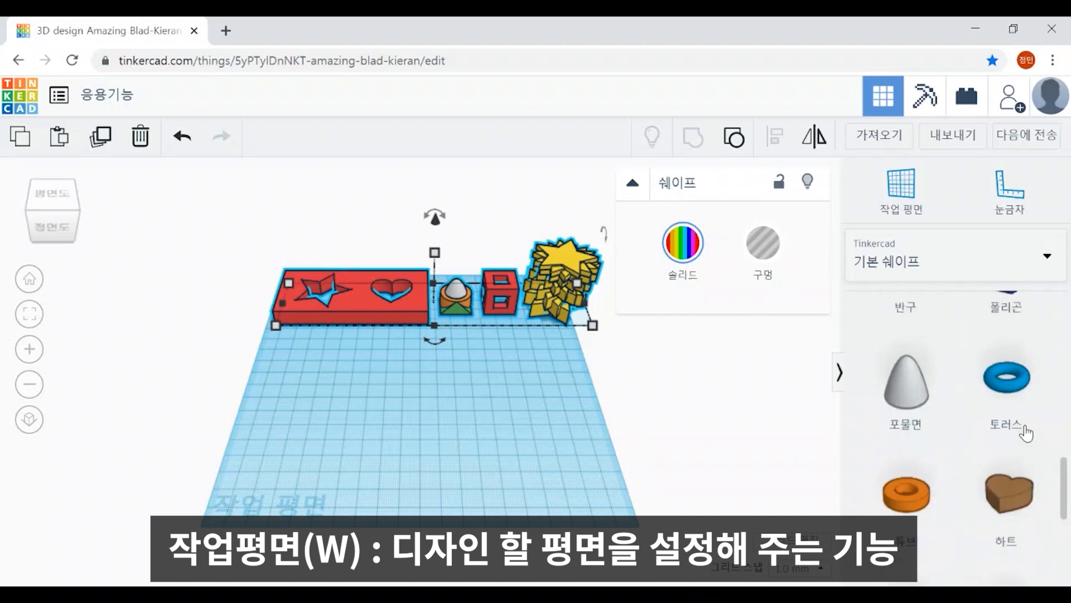
pyautogui.moveTo(1029, 487); pyautogui.dragTo(392, 441)
pyautogui.moveTo(477, 498); pyautogui.dragTo(481, 480, button='right')
# Hide the grouped multicolour models at the back of the workplane, leaving only the pyramid.
pyautogui.moveTo(222, 346); pyautogui.dragTo(608, 177)
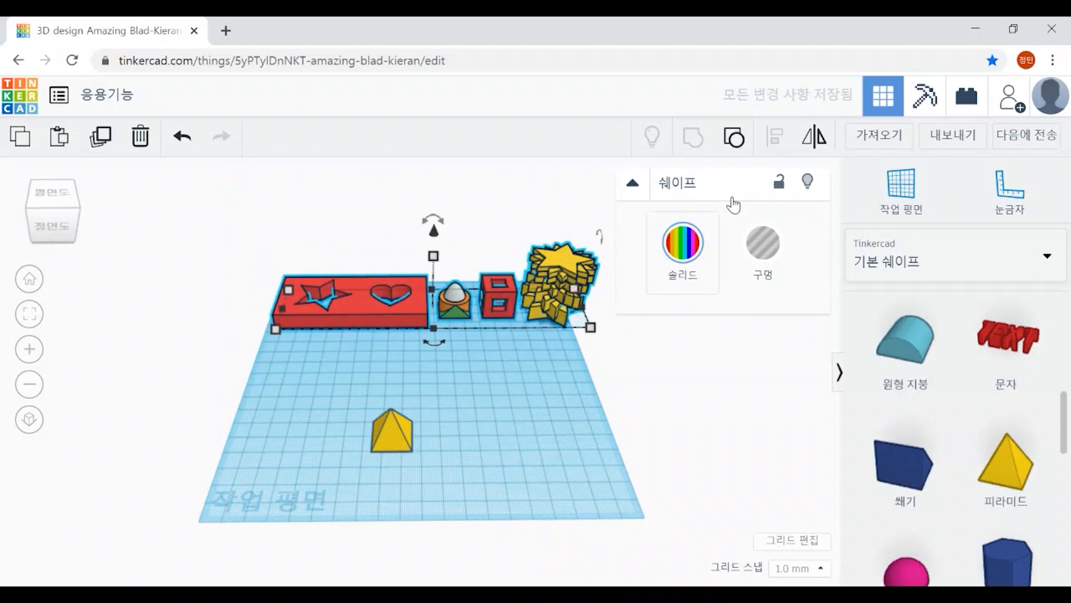
pyautogui.click(807, 181)
pyautogui.moveTo(521, 424)
pyautogui.mouseDown(button='right')
pyautogui.moveTo(516, 398)
pyautogui.moveTo(524, 404)
pyautogui.mouseUp(button='right')
pyautogui.scroll(6, 554, 413)
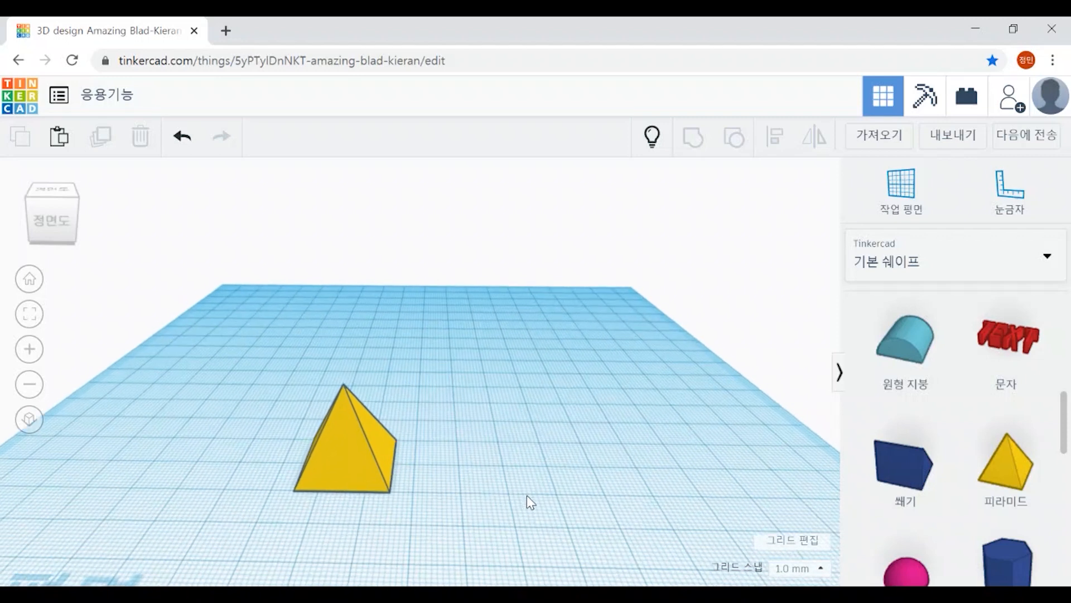
# Set a temporary workplane on the right sloping face of the yellow pyramid.
pyautogui.moveTo(531, 495); pyautogui.dragTo(537, 505, button='right')
pyautogui.moveTo(476, 468); pyautogui.dragTo(468, 392, button='right')
pyautogui.scroll(-3, 523, 303)
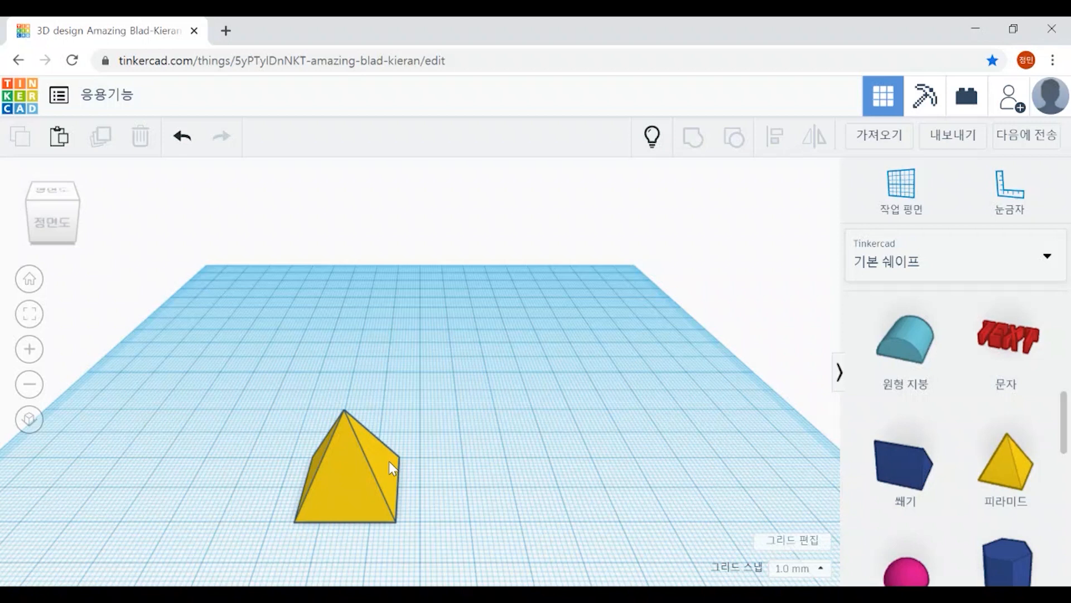
pyautogui.click(908, 205)
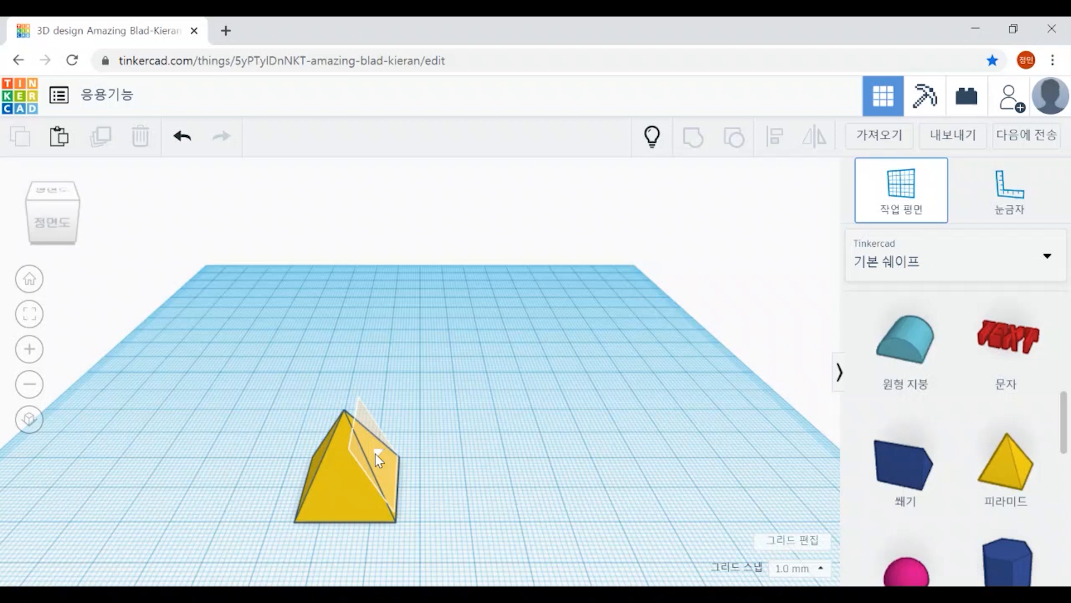
pyautogui.click(375, 453)
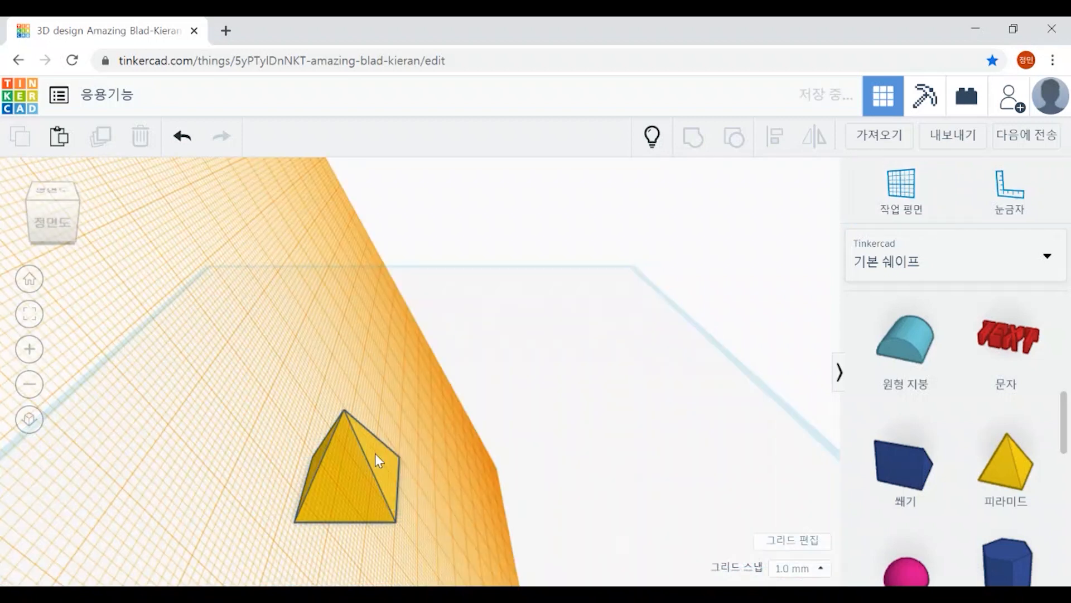
pyautogui.moveTo(375, 454); pyautogui.dragTo(531, 468, button='right')
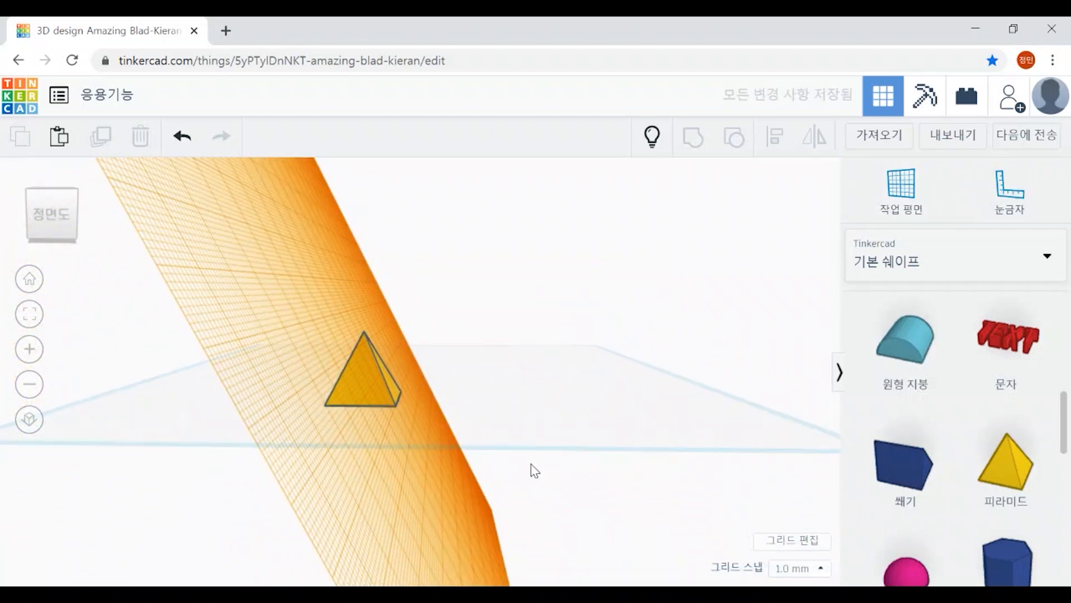
pyautogui.moveTo(541, 402); pyautogui.dragTo(676, 385, button='right')
pyautogui.moveTo(608, 409); pyautogui.dragTo(470, 323, button='right')
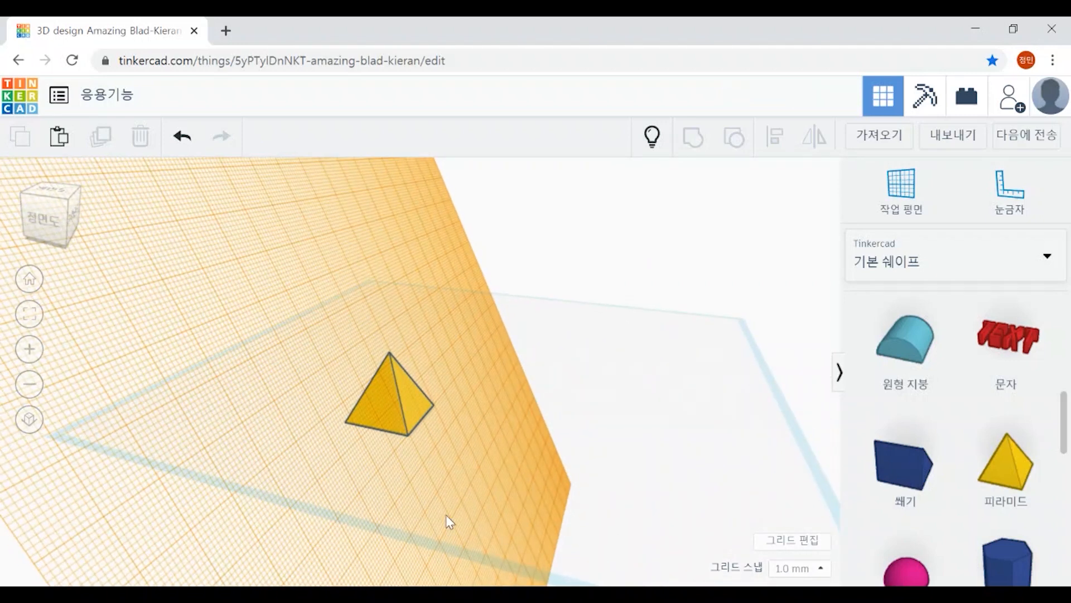
# Place a paraboloid on the pyramid's right sloping face using the tilted workplane.
pyautogui.scroll(-5, 968, 420)
pyautogui.scroll(1, 976, 423)
pyautogui.moveTo(919, 466); pyautogui.dragTo(409, 392)
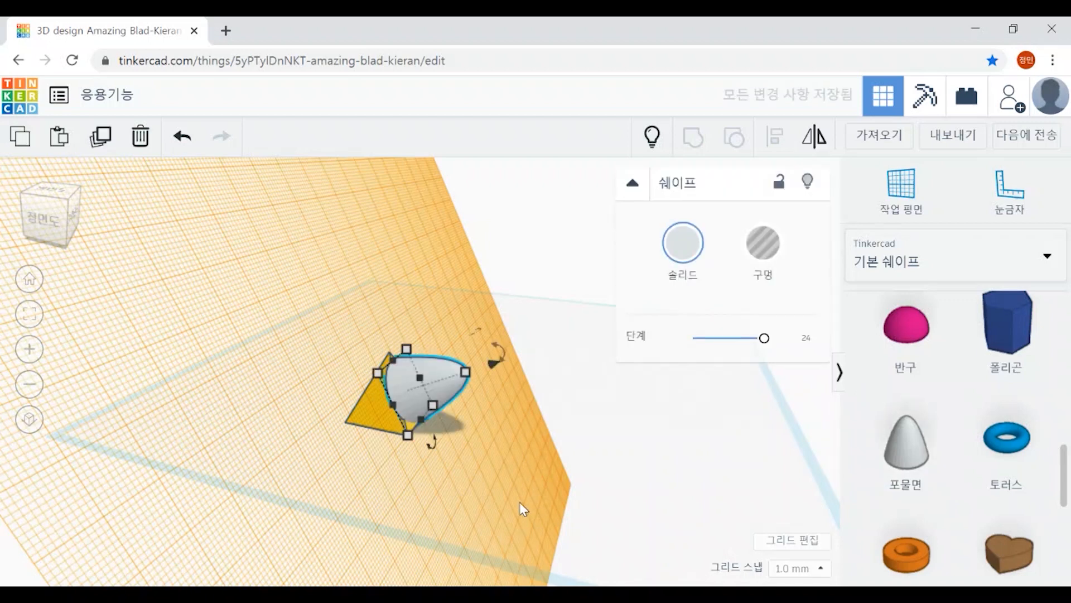
pyautogui.moveTo(701, 485); pyautogui.dragTo(621, 481, button='right')
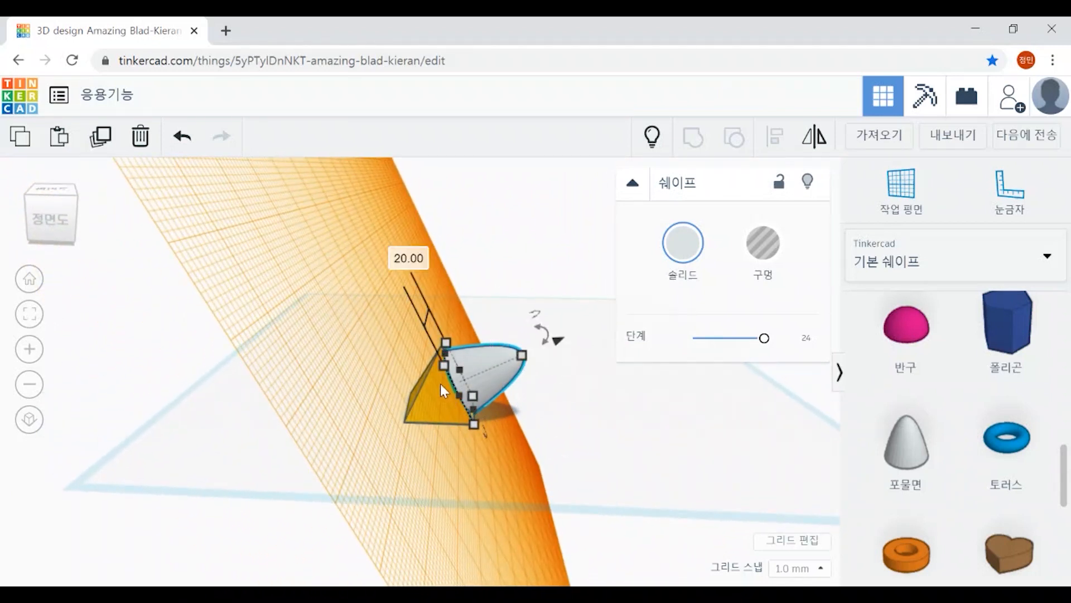
pyautogui.scroll(3, 674, 434)
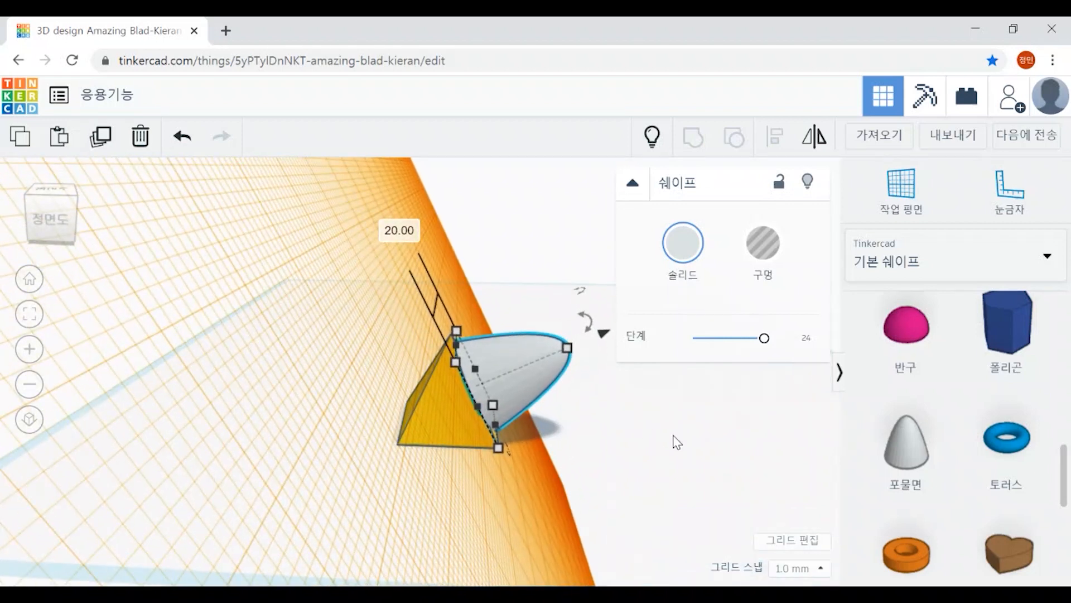
pyautogui.scroll(-3, 674, 435)
pyautogui.moveTo(674, 440); pyautogui.dragTo(682, 453, button='right')
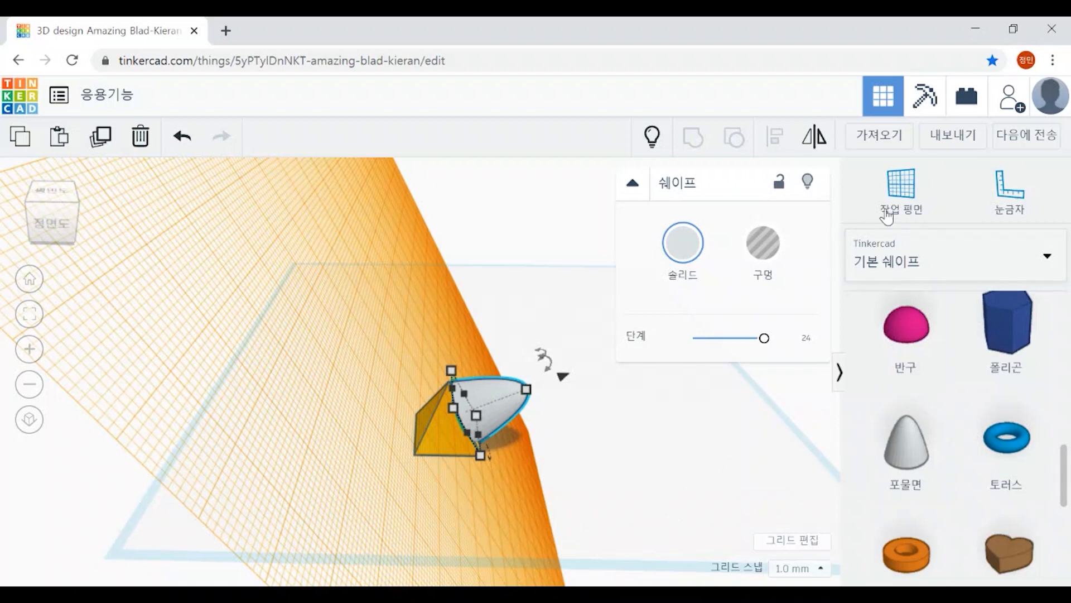
# Return the workplane to the default horizontal base plane.
pyautogui.click(912, 193)
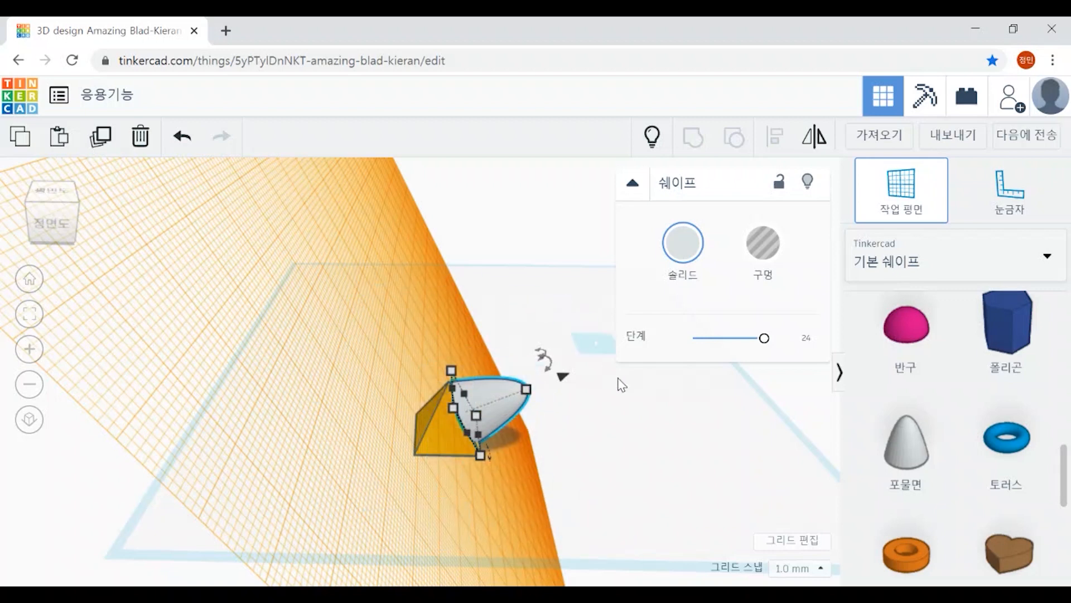
pyautogui.click(711, 483)
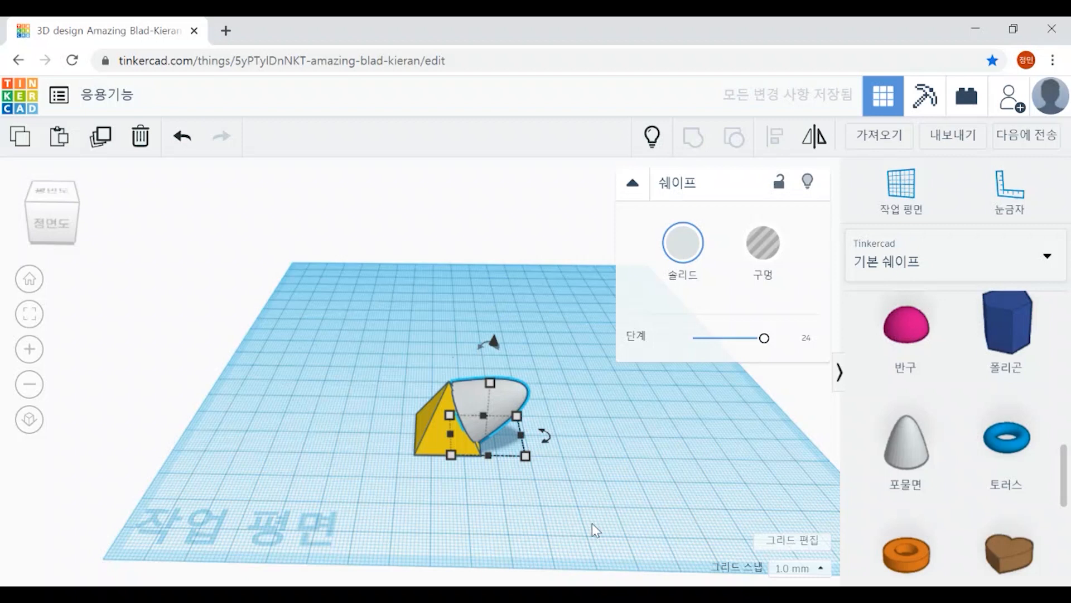
pyautogui.scroll(-2, 592, 523)
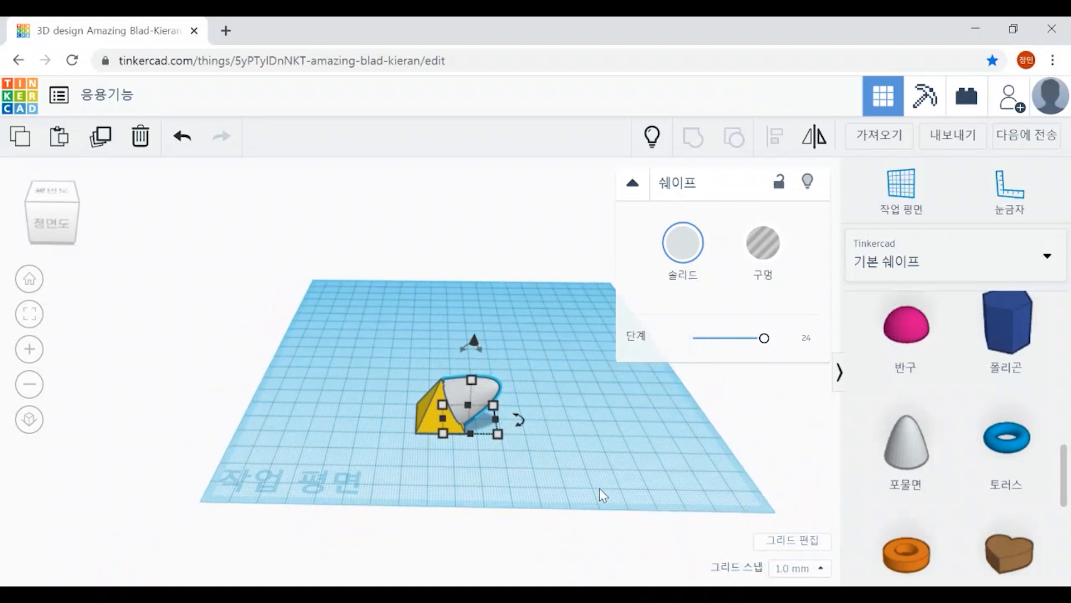
pyautogui.moveTo(620, 480); pyautogui.dragTo(613, 484, button='right')
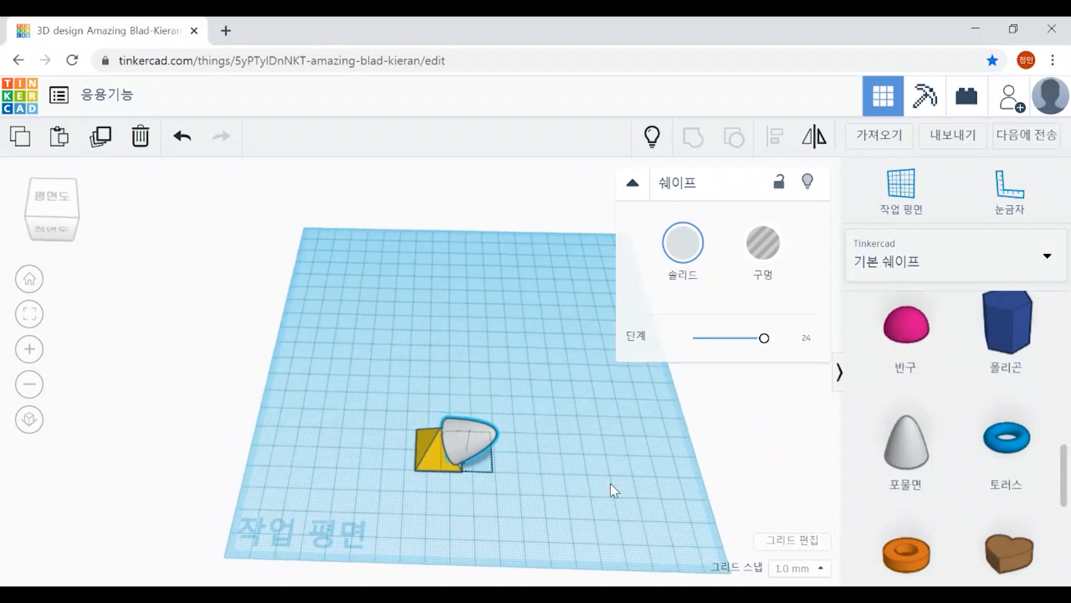
# Select the pyramid together with its attached paraboloid and delete both shapes.
pyautogui.moveTo(357, 399); pyautogui.dragTo(552, 509)
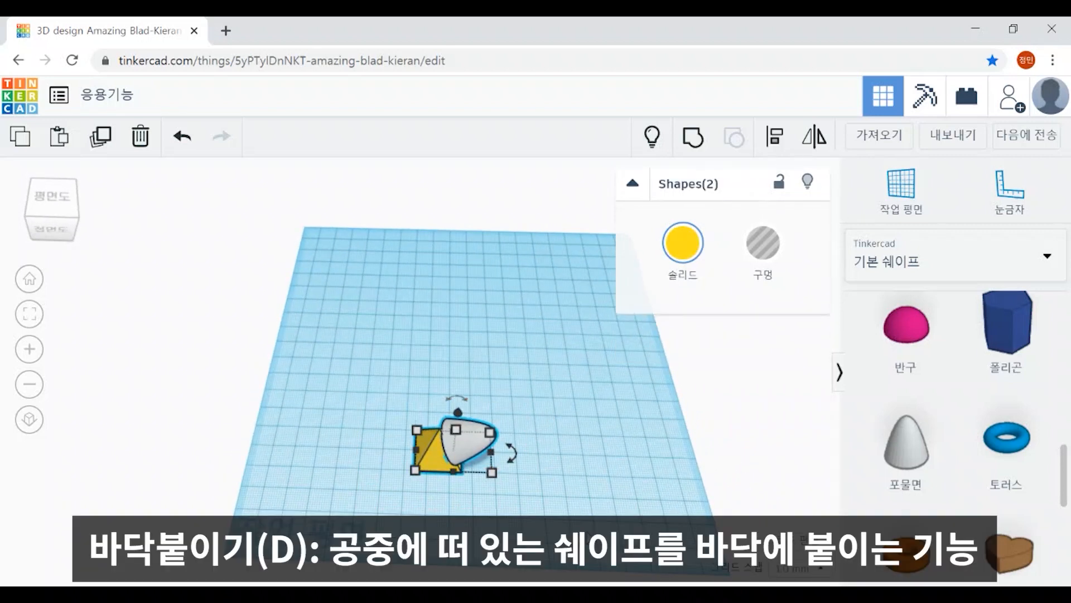
pyautogui.press('d')
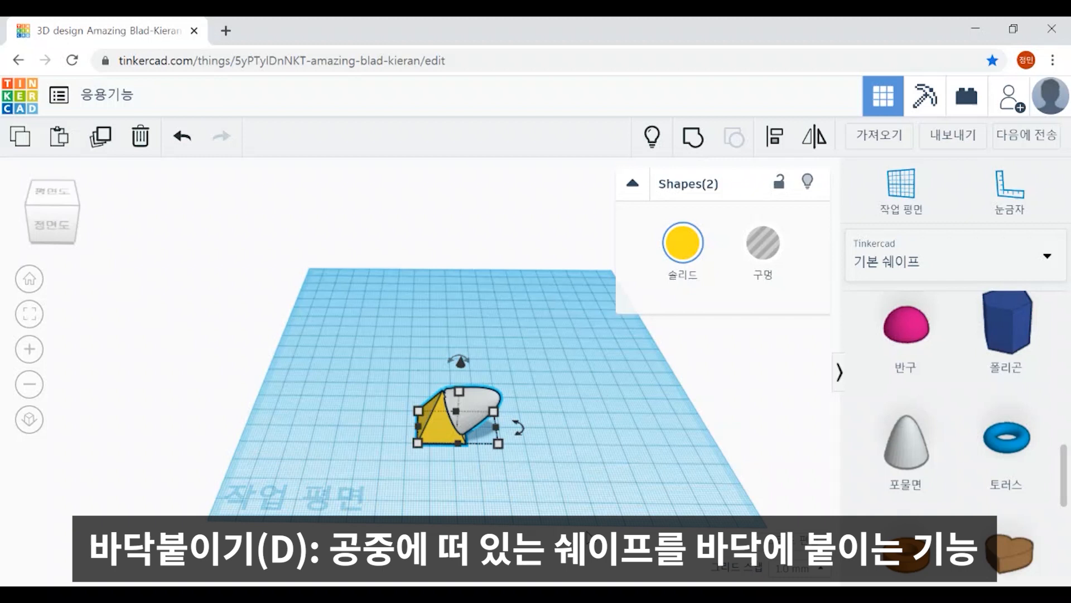
pyautogui.press('Delete')
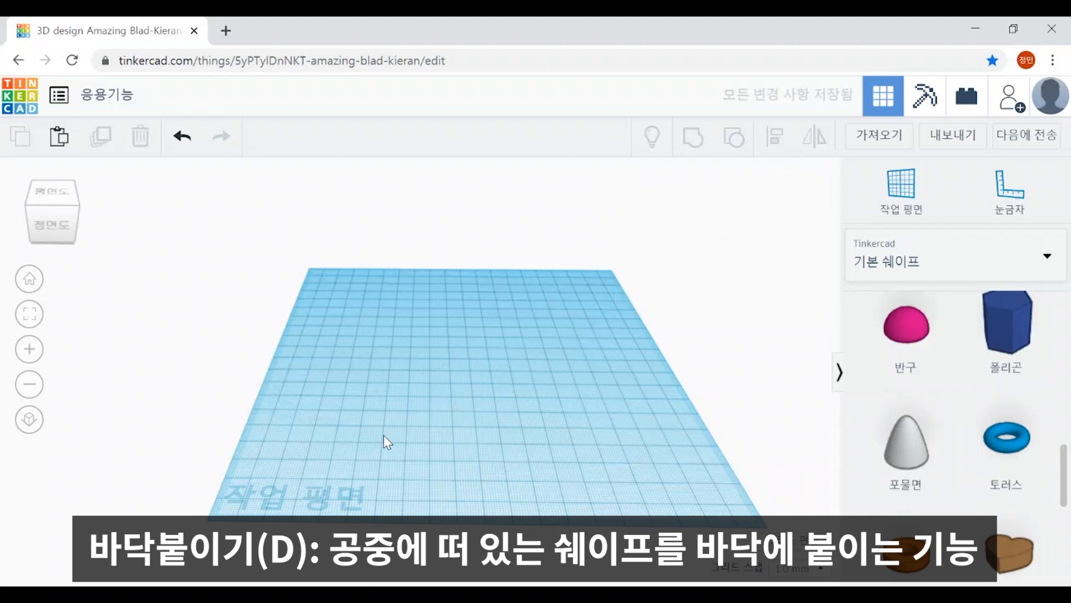
# Place a paraboloid, a blue polygon, a red box and an orange cylinder on the workplane.
pyautogui.moveTo(899, 447); pyautogui.dragTo(377, 428)
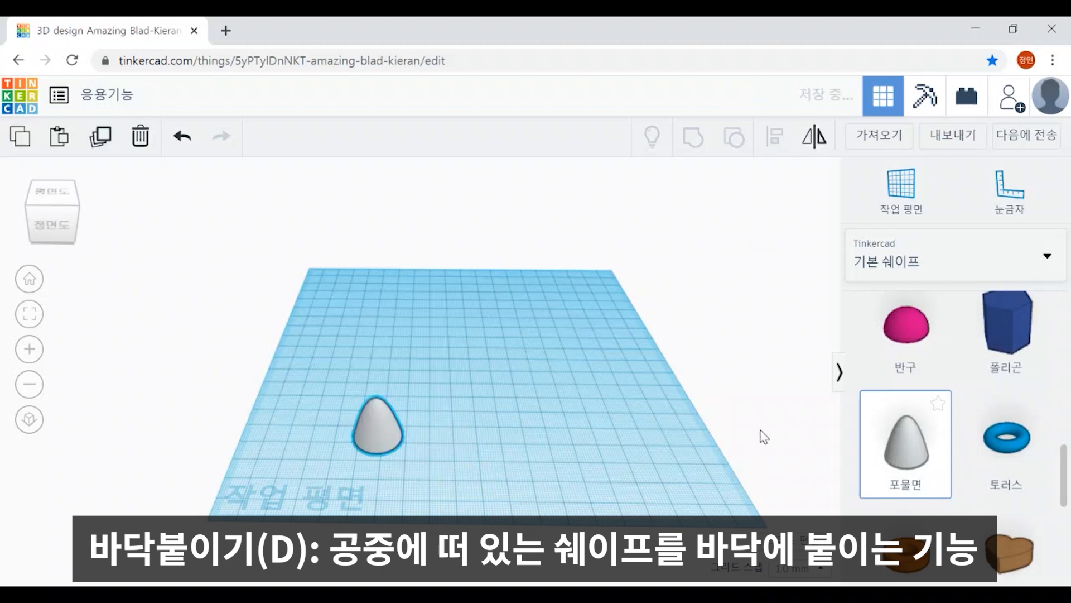
pyautogui.moveTo(1014, 339); pyautogui.dragTo(489, 449)
pyautogui.scroll(10, 931, 455)
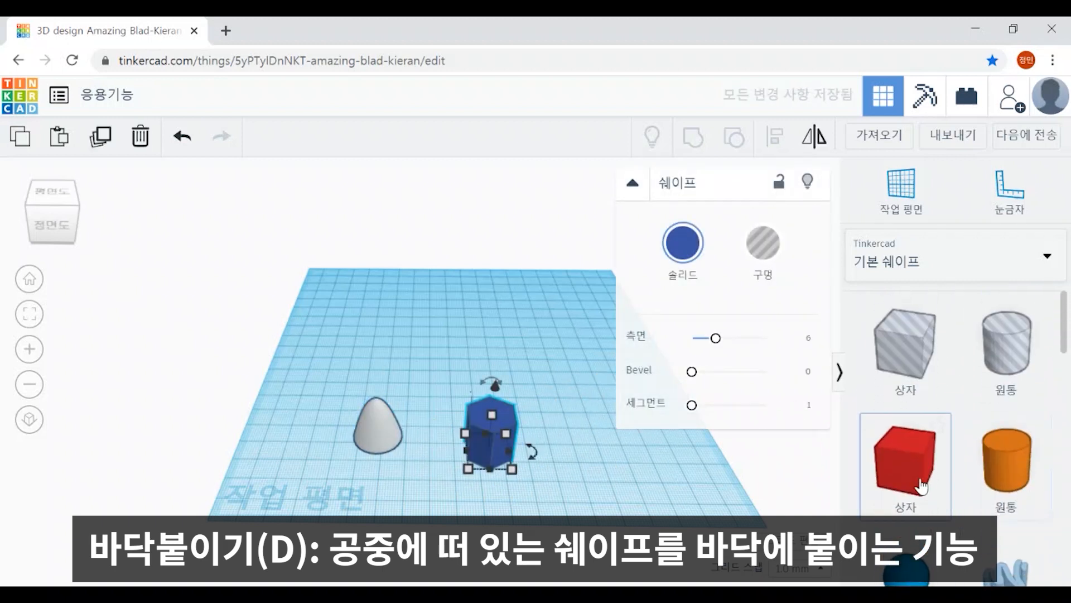
pyautogui.moveTo(905, 463); pyautogui.dragTo(578, 416)
pyautogui.moveTo(1007, 463); pyautogui.dragTo(427, 396)
# Rearrange the four shapes in a spaced row: paraboloid, cylinder, polygon and red box from left to right.
pyautogui.moveTo(375, 424); pyautogui.dragTo(310, 413)
pyautogui.moveTo(435, 384); pyautogui.dragTo(413, 407)
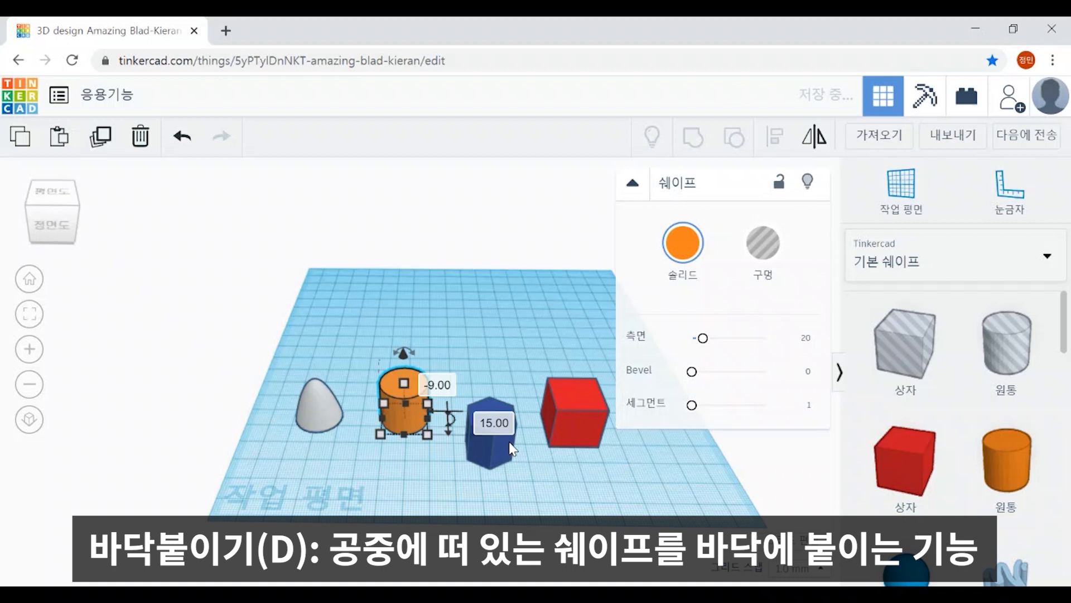
pyautogui.moveTo(490, 446); pyautogui.dragTo(500, 410)
pyautogui.moveTo(584, 427); pyautogui.dragTo(592, 414)
pyautogui.moveTo(467, 443); pyautogui.dragTo(429, 475, button='middle')
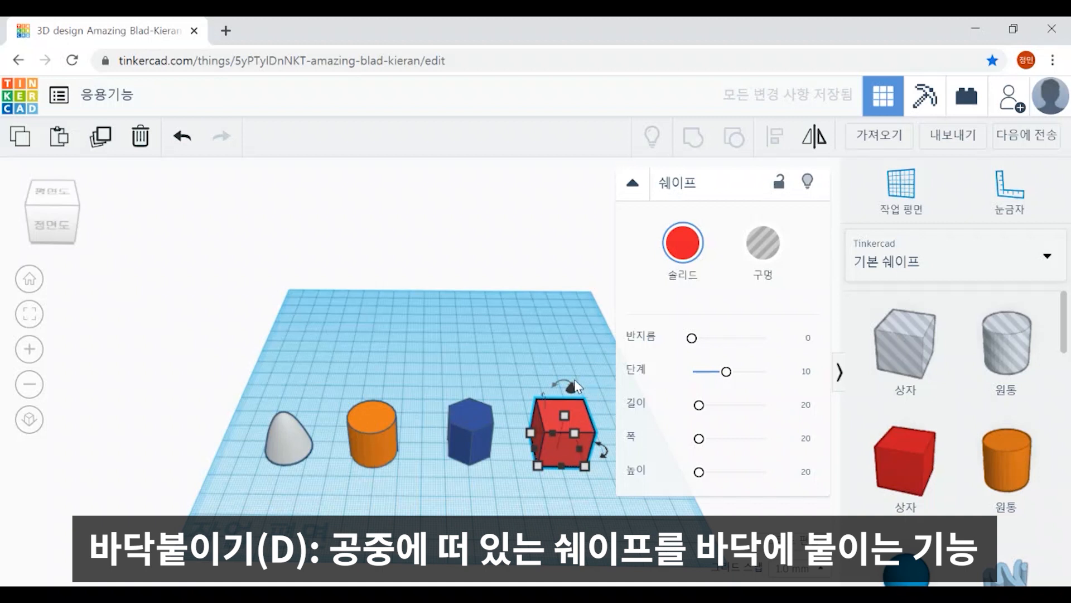
# Raise the red box, blue polygon and orange cylinder above the workplane, leaving the paraboloid on the floor.
pyautogui.moveTo(571, 389); pyautogui.dragTo(575, 333)
pyautogui.click(445, 433)
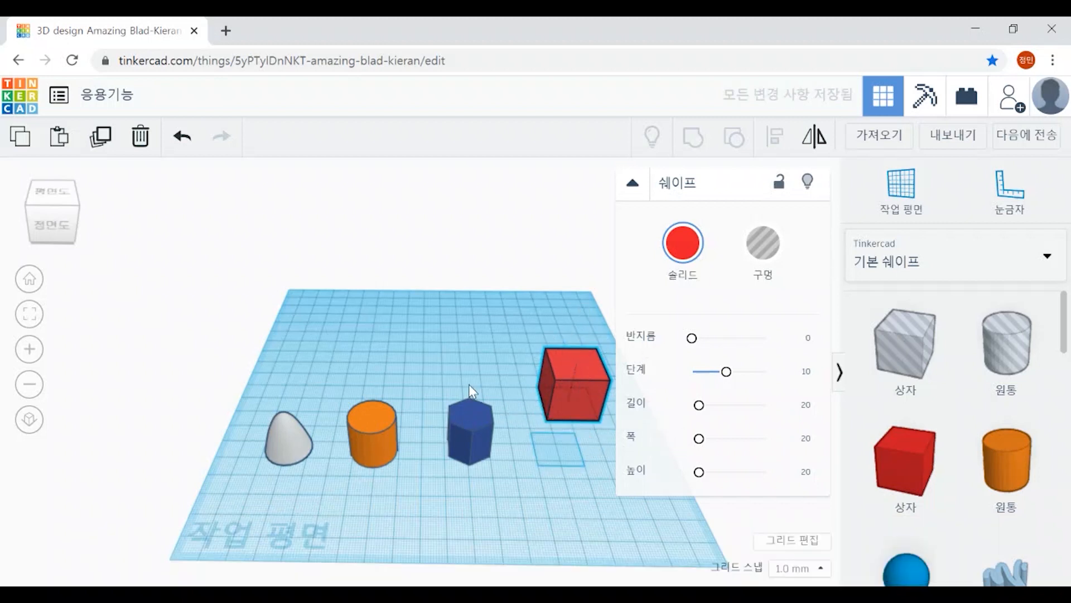
pyautogui.moveTo(471, 386); pyautogui.dragTo(457, 361)
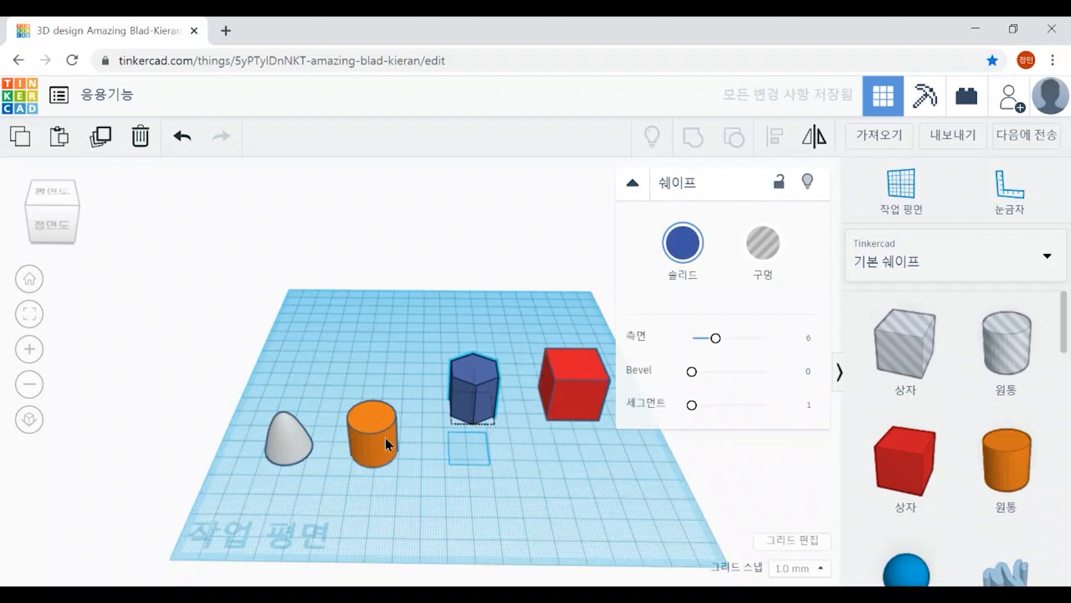
pyautogui.click(386, 438)
pyautogui.moveTo(371, 391); pyautogui.dragTo(375, 354)
pyautogui.click(421, 492)
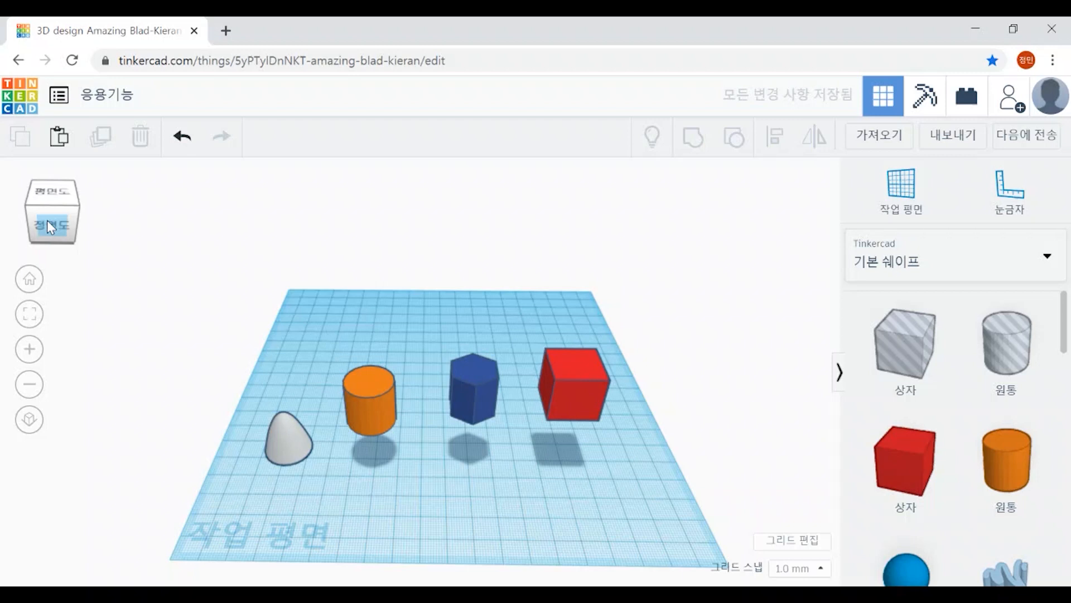
# Look at the row of shapes from the front and drop the floating red box onto the workplane.
pyautogui.moveTo(61, 227); pyautogui.dragTo(65, 255)
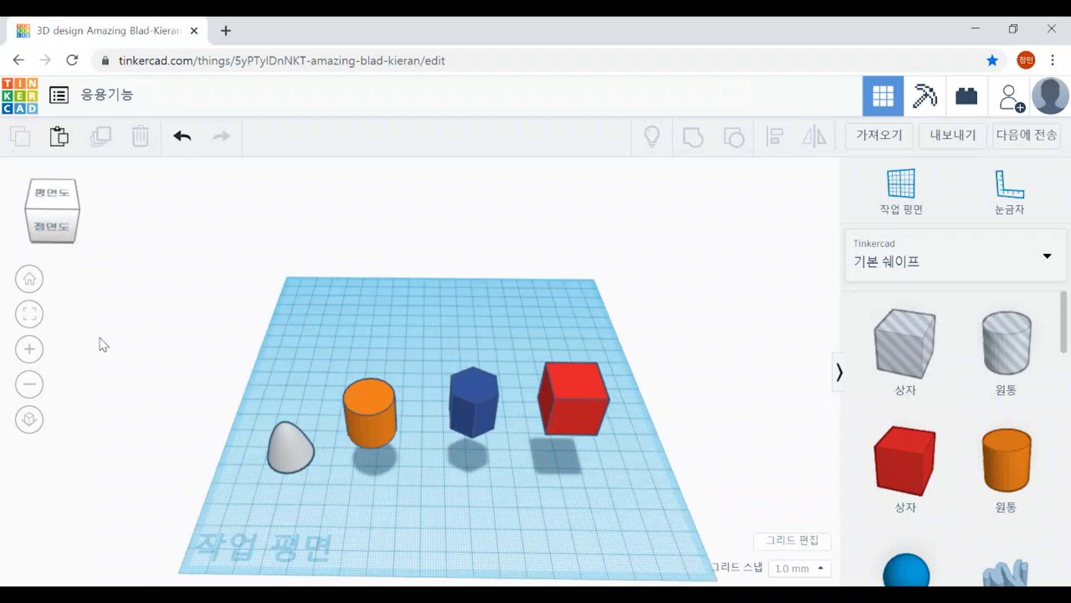
pyautogui.click(55, 229)
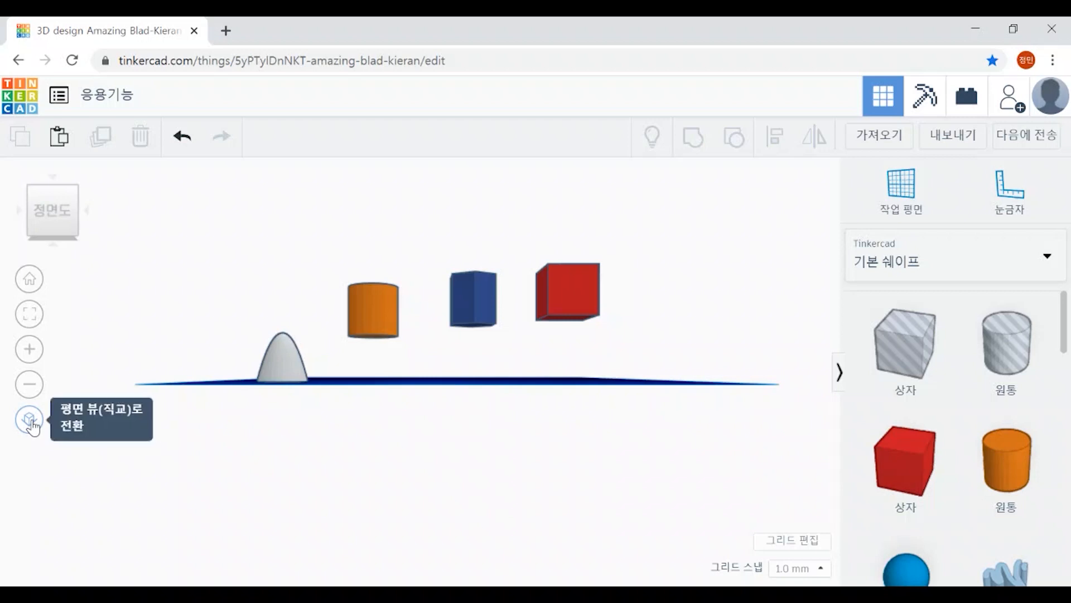
pyautogui.moveTo(720, 474)
pyautogui.mouseDown(button='right')
pyautogui.moveTo(679, 473)
pyautogui.moveTo(719, 484)
pyautogui.mouseUp(button='right')
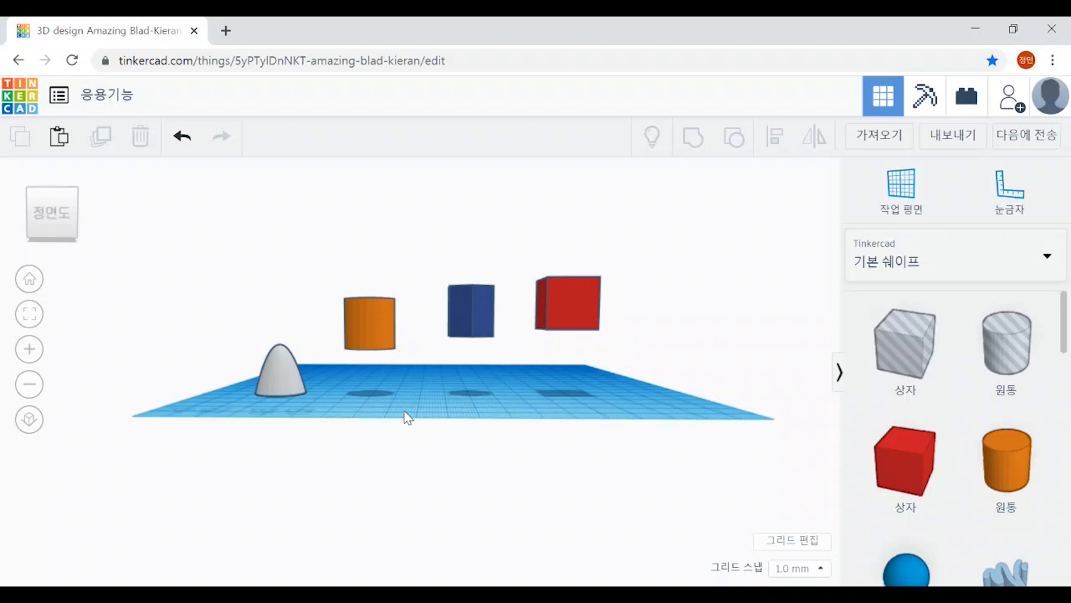
pyautogui.click(574, 305)
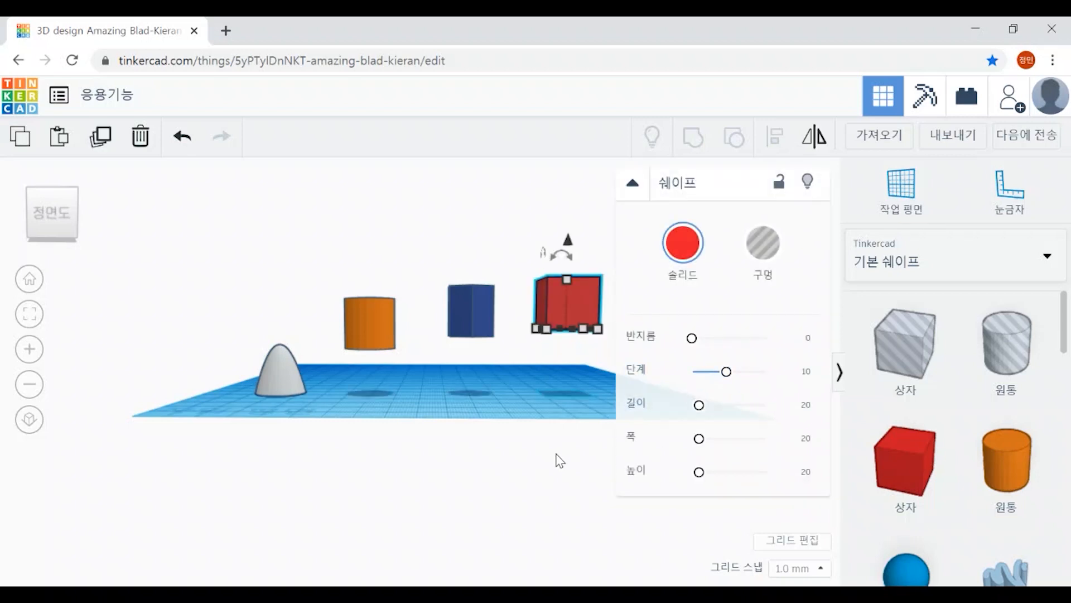
pyautogui.moveTo(517, 403); pyautogui.dragTo(293, 410, button='middle')
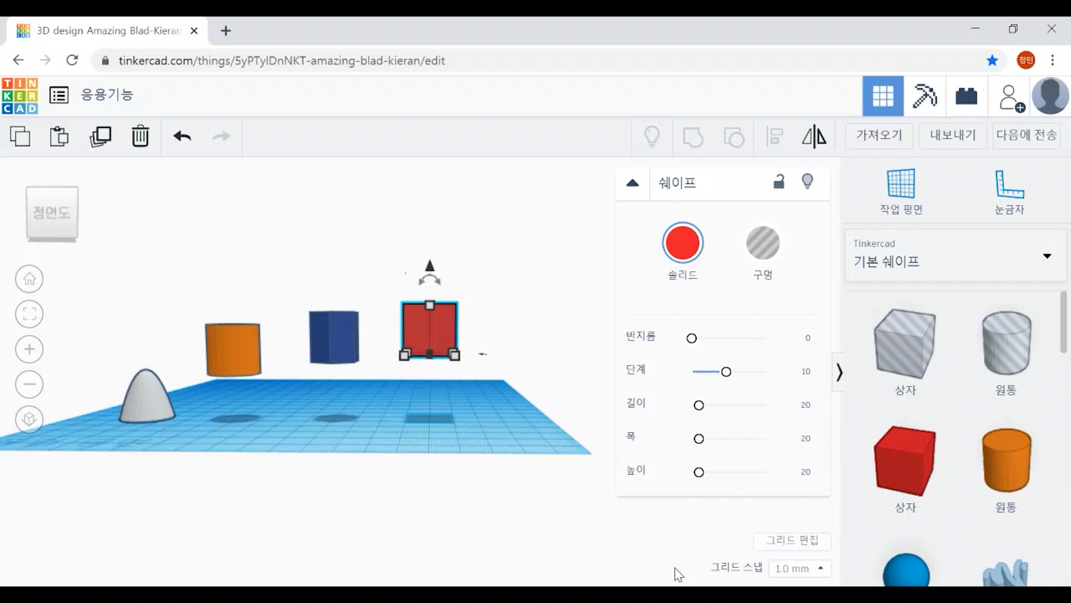
pyautogui.press('d')
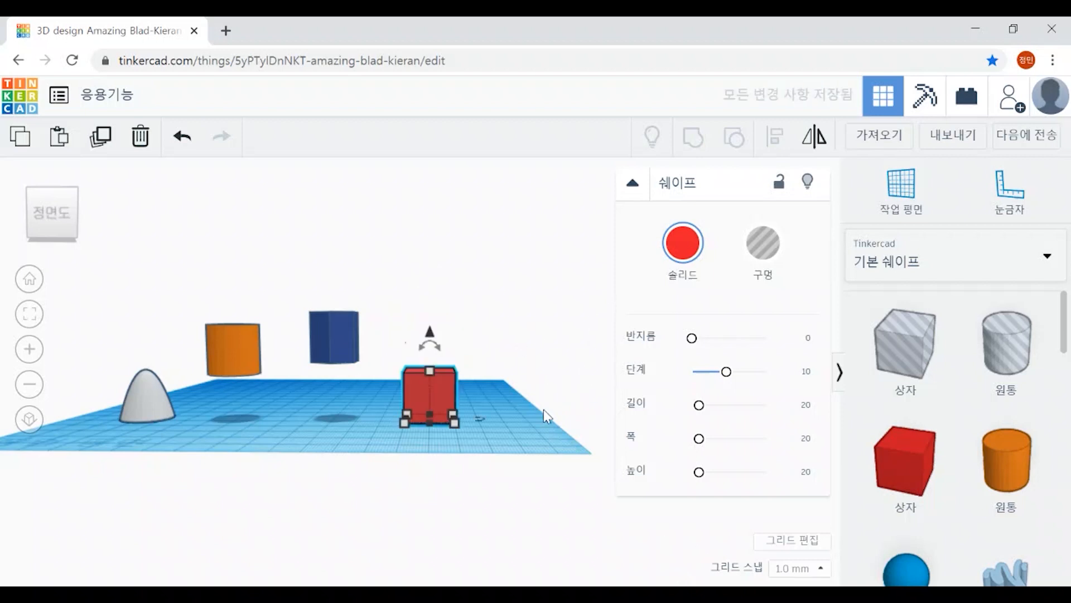
# Drop the floating blue polygon and the orange cylinder onto the workplane.
pyautogui.click(339, 356)
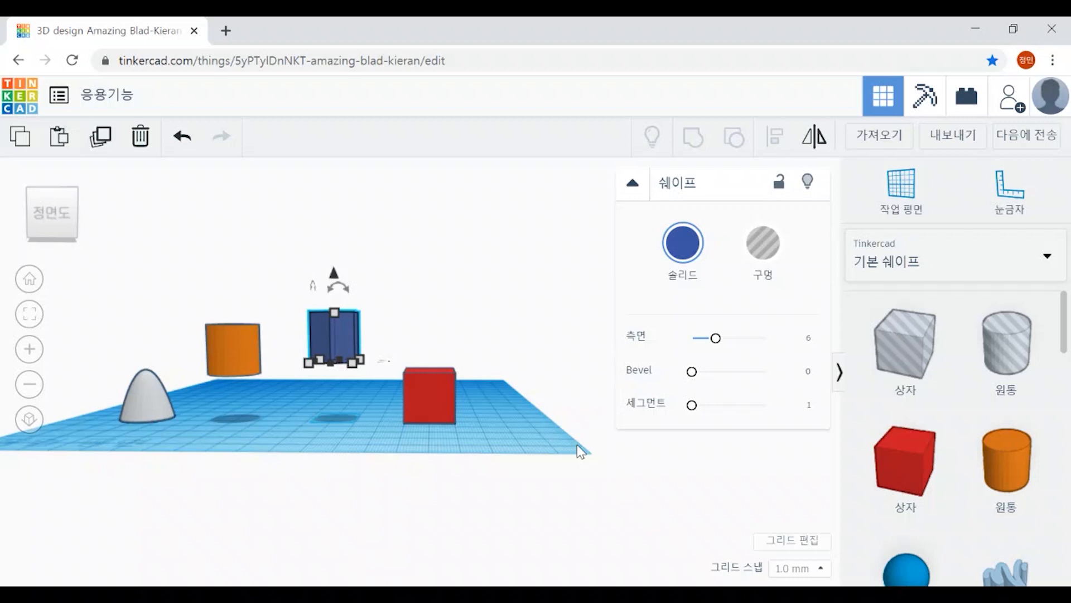
pyautogui.press('d')
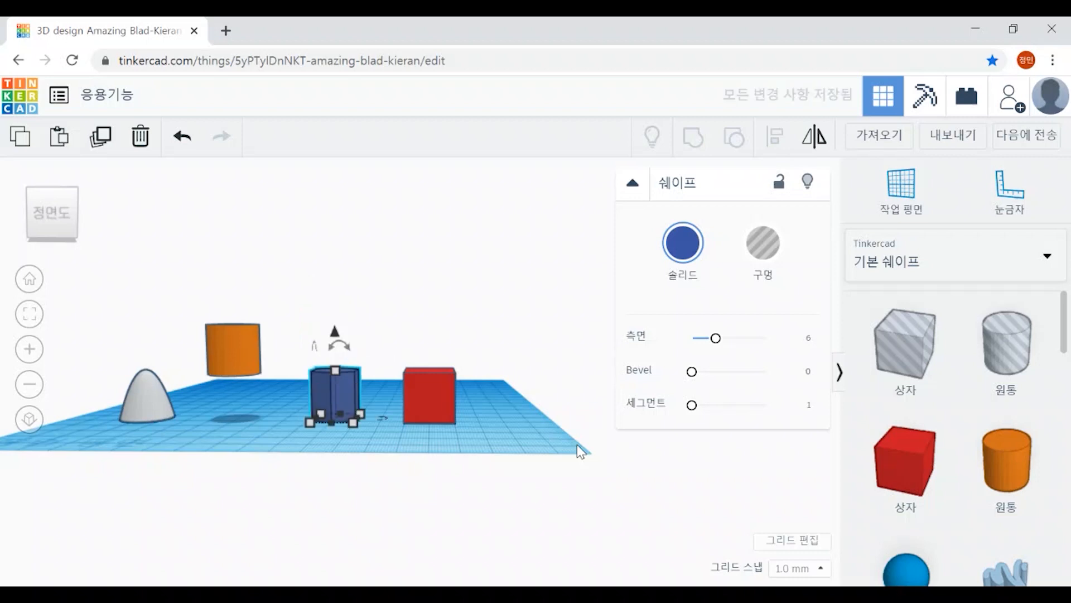
pyautogui.click(227, 351)
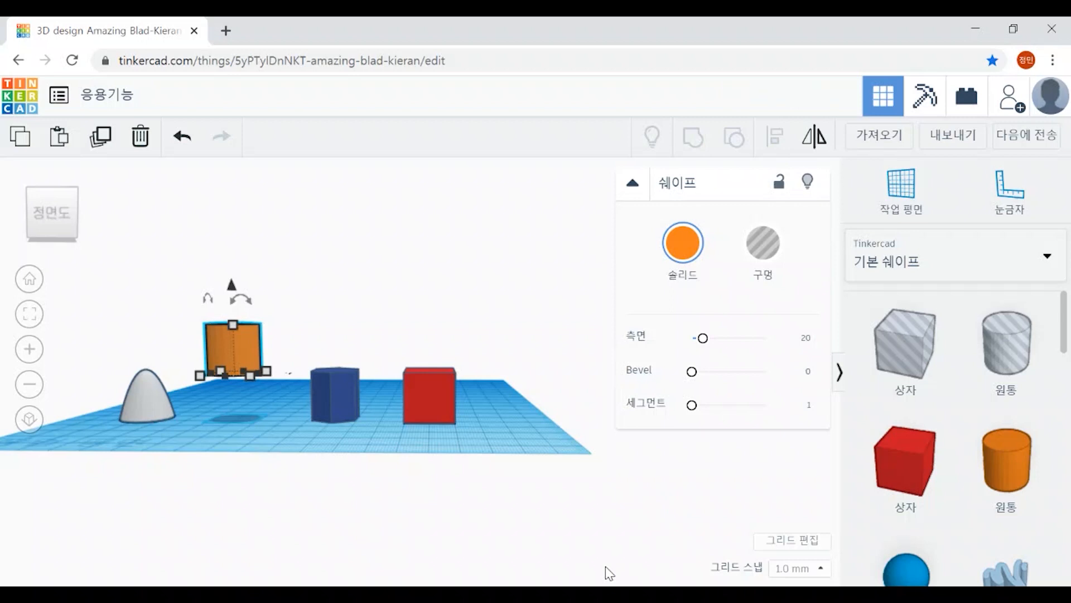
pyautogui.press('d')
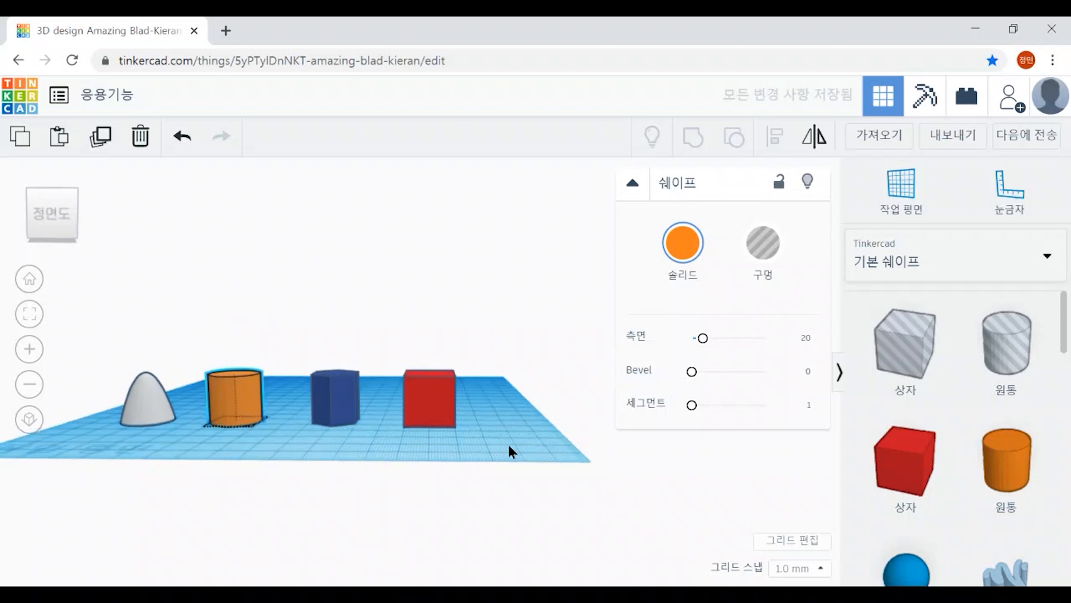
# Examine the four shapes on the workplane from above and from closer up, and clear the selection.
pyautogui.moveTo(509, 445); pyautogui.dragTo(504, 455, button='right')
pyautogui.scroll(3, 504, 456)
pyautogui.moveTo(484, 437); pyautogui.dragTo(497, 368, button='middle')
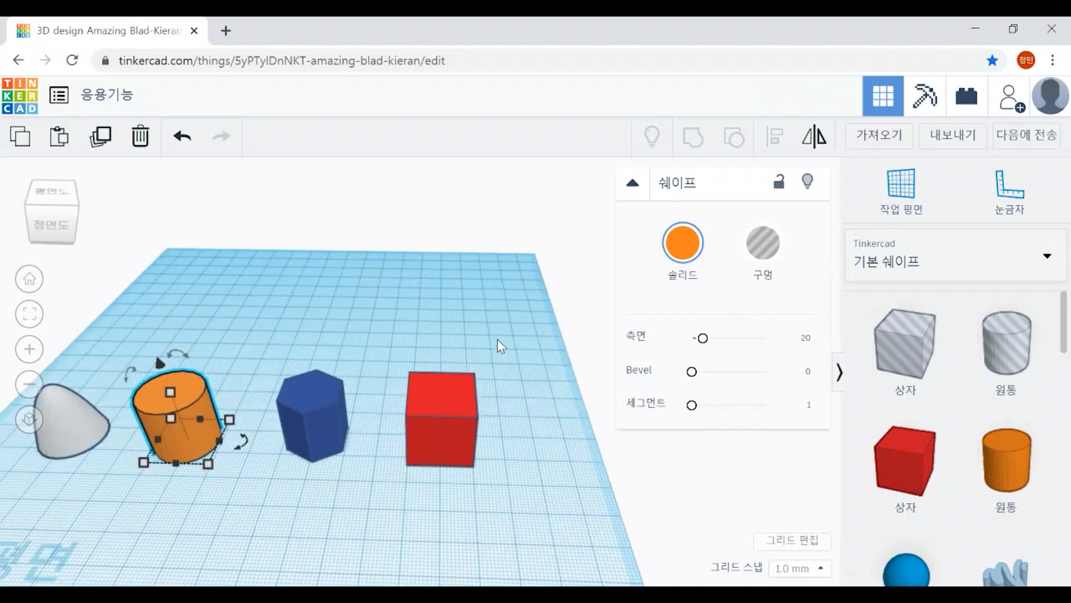
pyautogui.scroll(2, 485, 391)
pyautogui.scroll(-3, 329, 503)
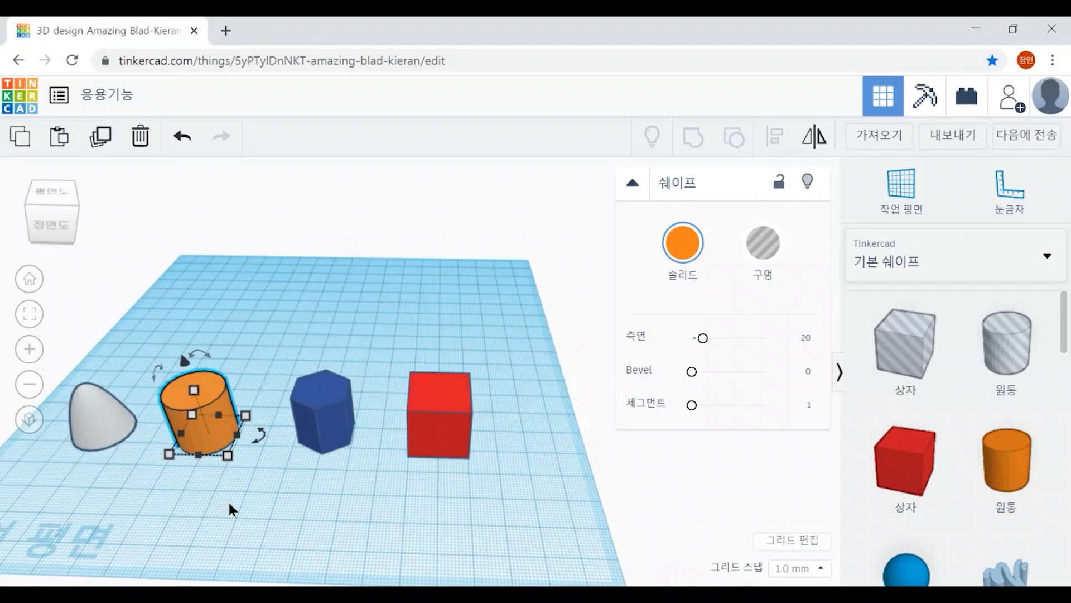
pyautogui.moveTo(227, 500); pyautogui.dragTo(390, 512, button='middle')
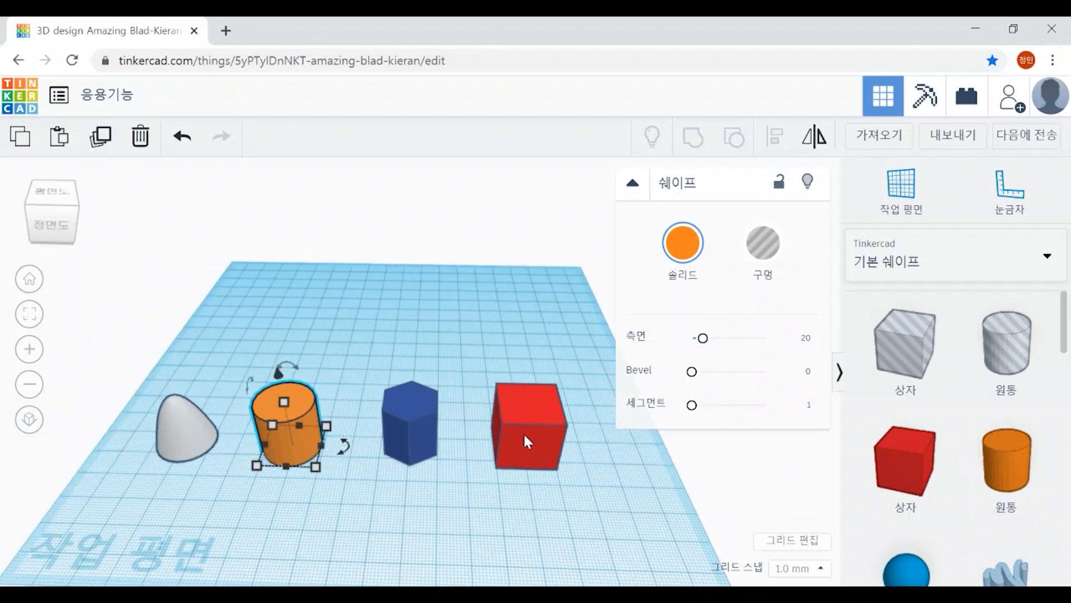
pyautogui.moveTo(642, 470); pyautogui.dragTo(583, 433, button='middle')
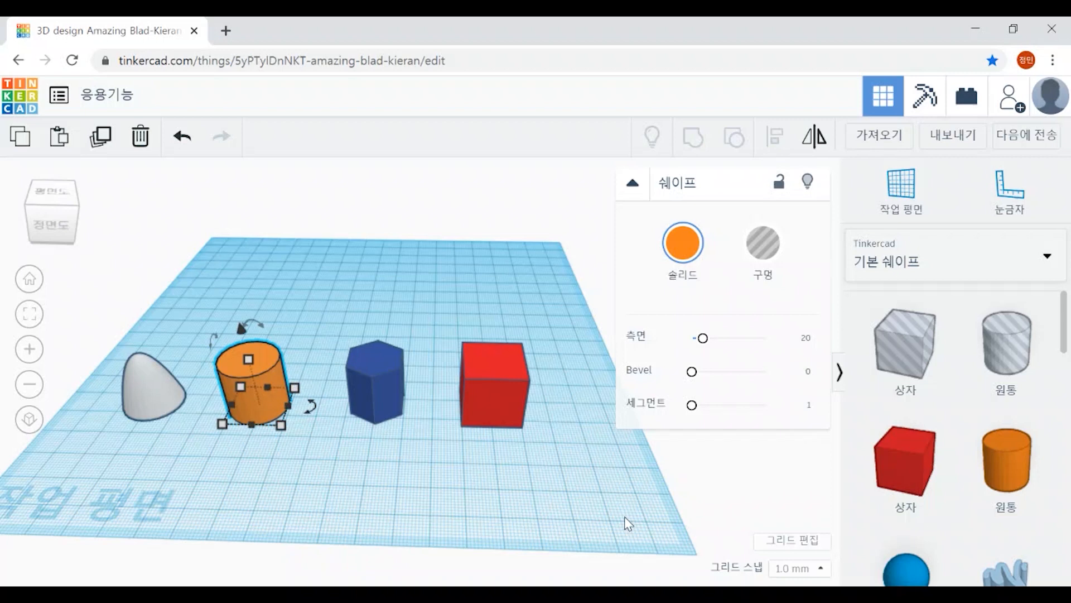
pyautogui.moveTo(392, 513); pyautogui.dragTo(390, 519, button='right')
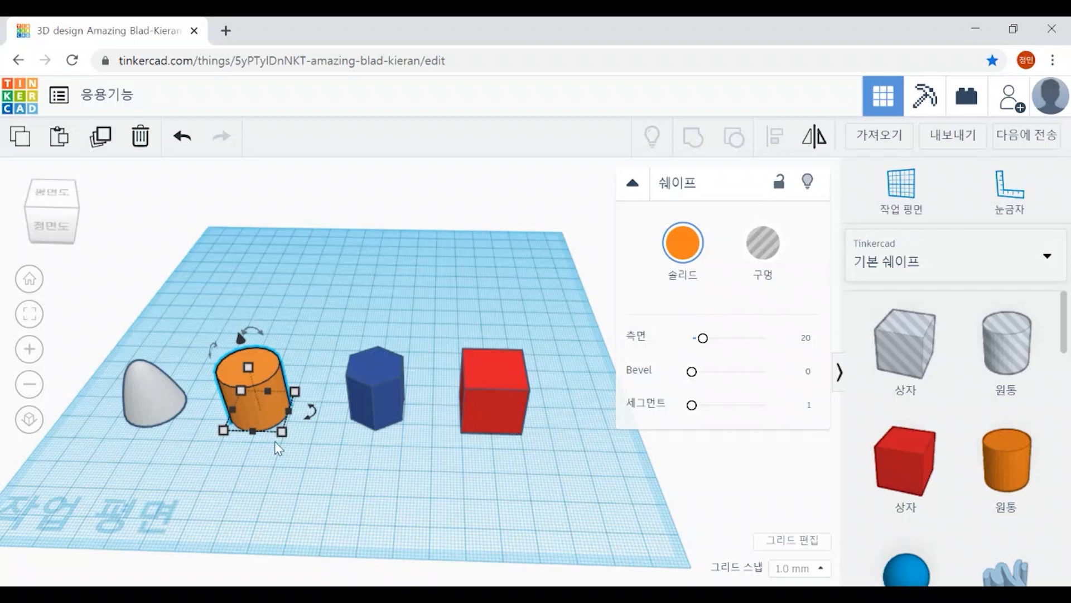
pyautogui.moveTo(232, 427)
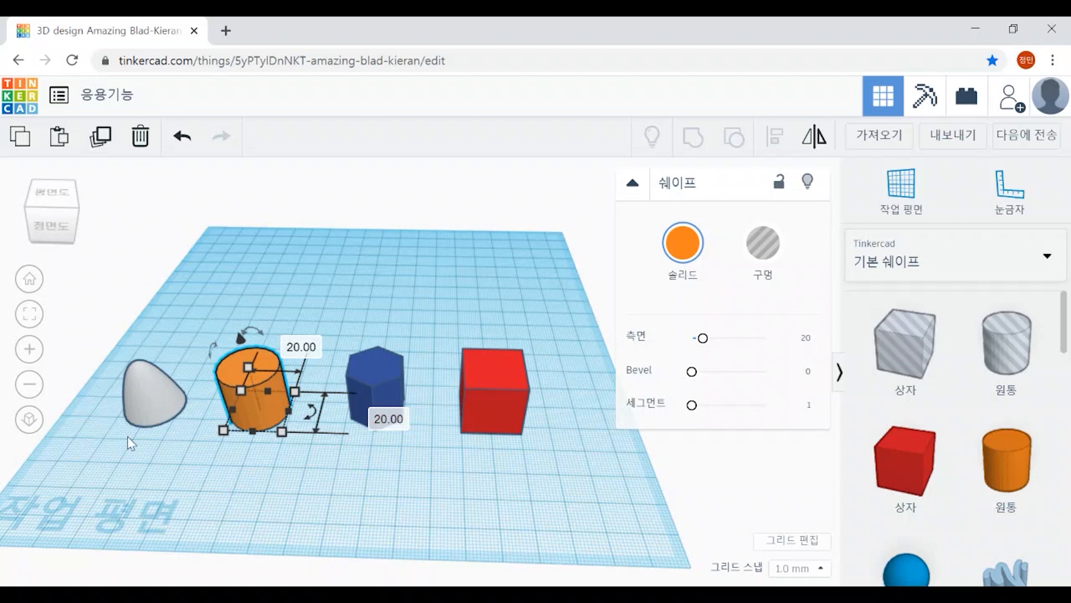
pyautogui.click(409, 448)
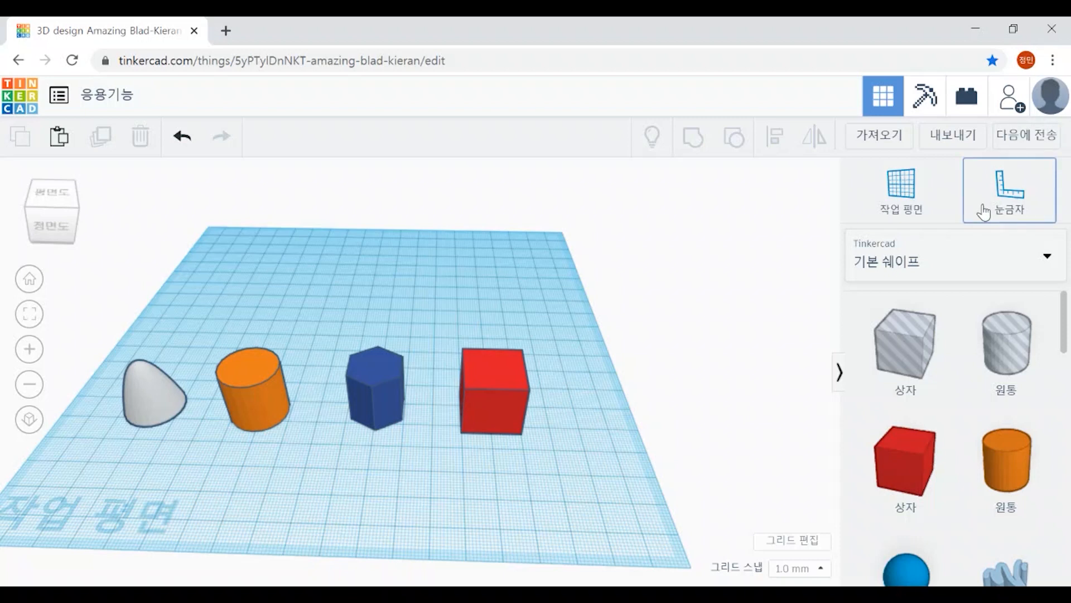
# Place a custom workplane on the red box's top face and drop the orange cylinder to that level.
pyautogui.click(906, 186)
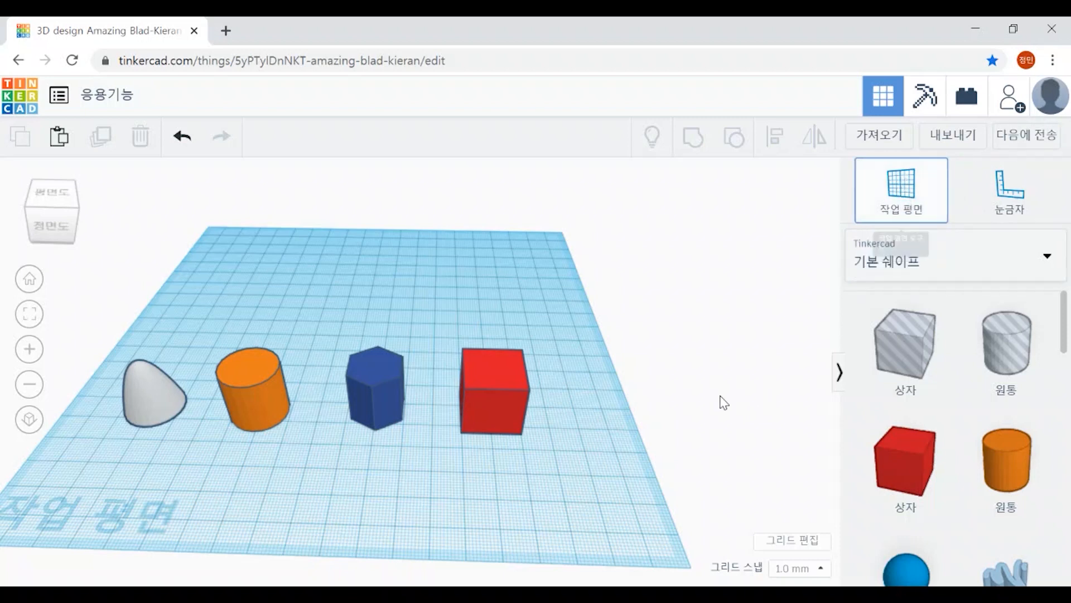
pyautogui.click(494, 368)
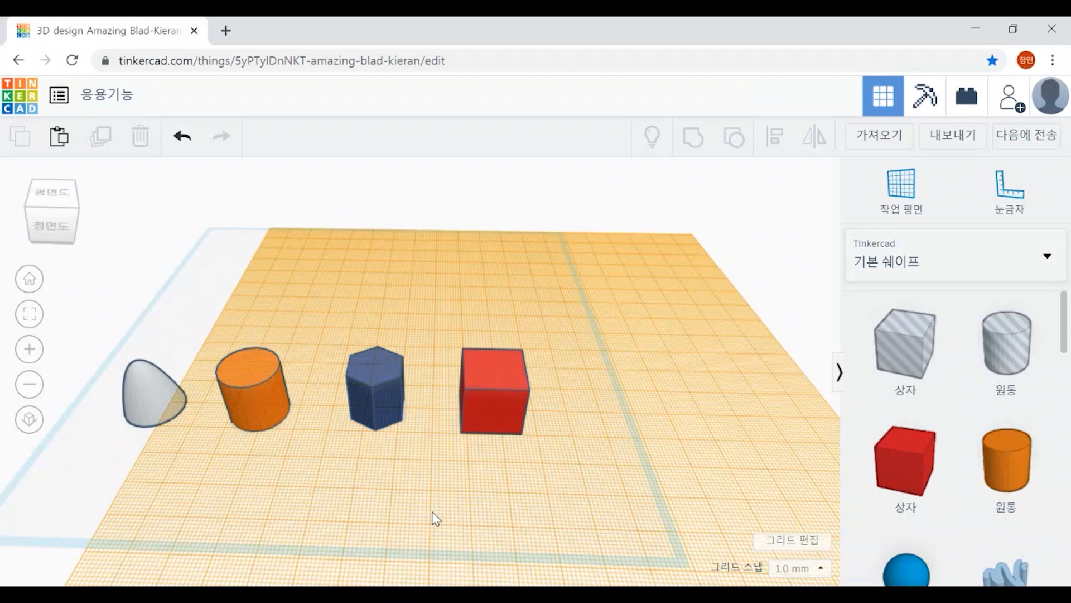
pyautogui.click(267, 420)
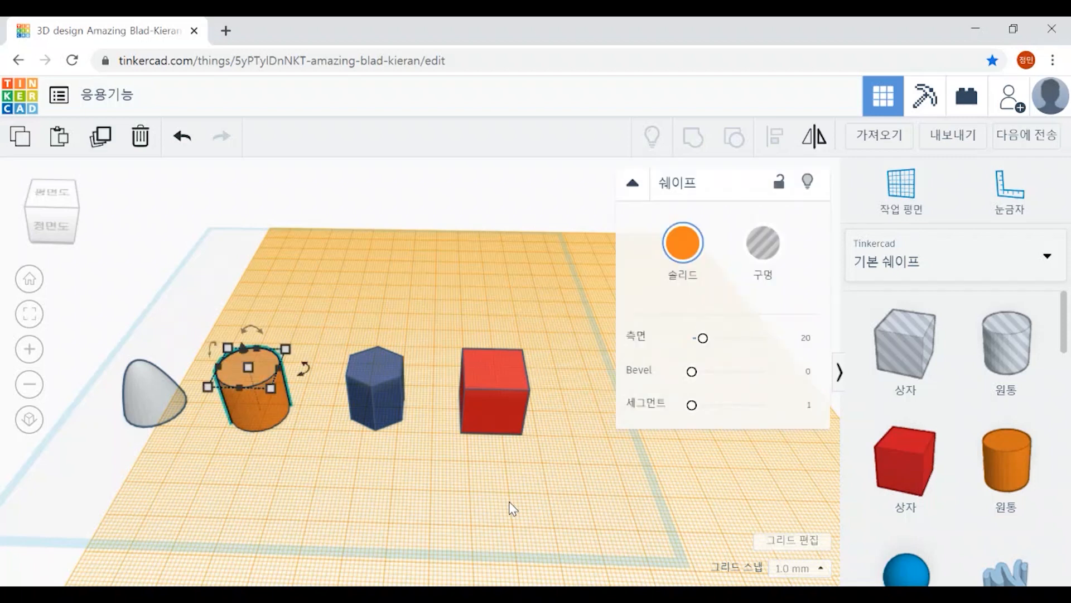
pyautogui.press('d')
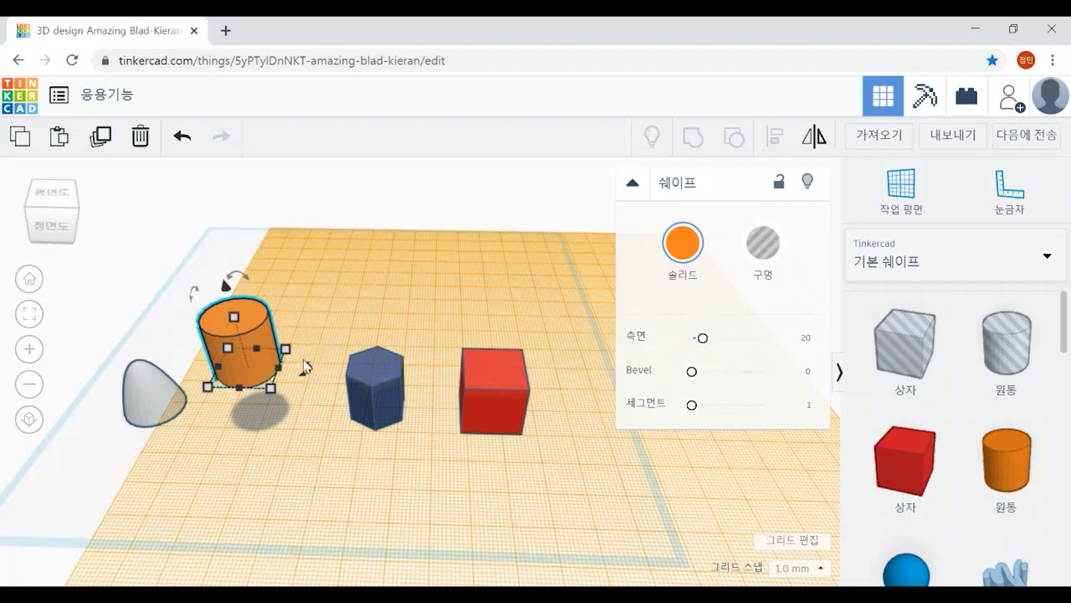
# Move the custom workplane to the orange cylinder's top face and drop the blue polygon to that level.
pyautogui.click(919, 194)
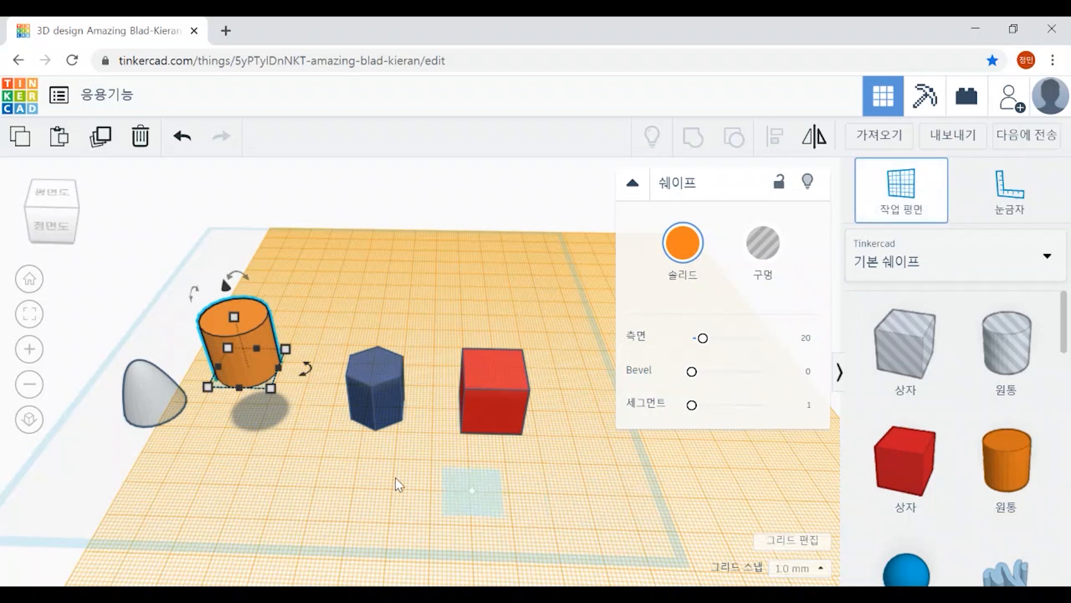
pyautogui.click(242, 315)
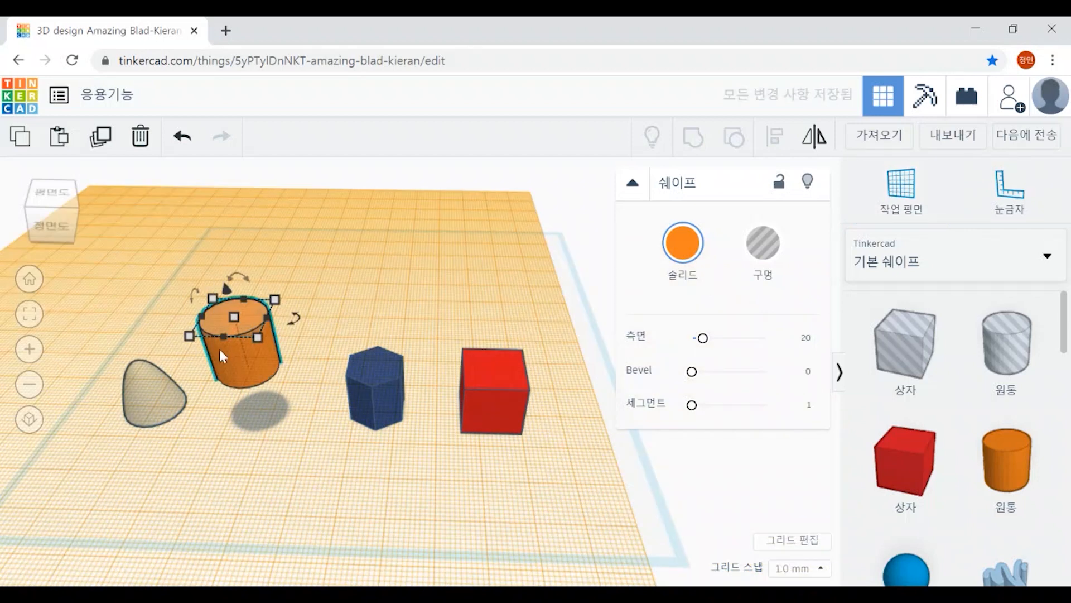
pyautogui.click(386, 399)
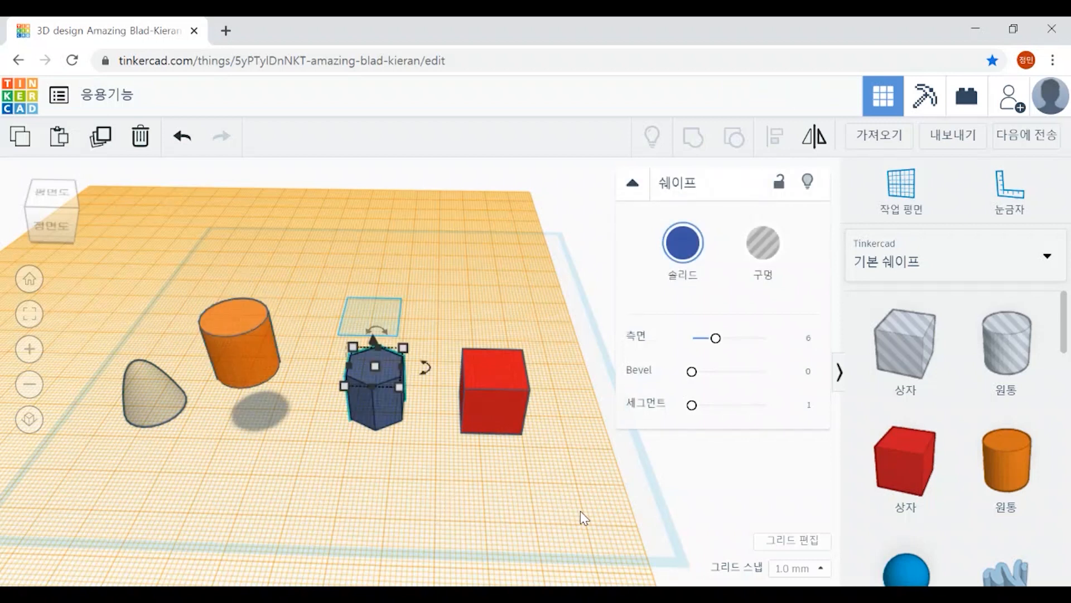
pyautogui.press('d')
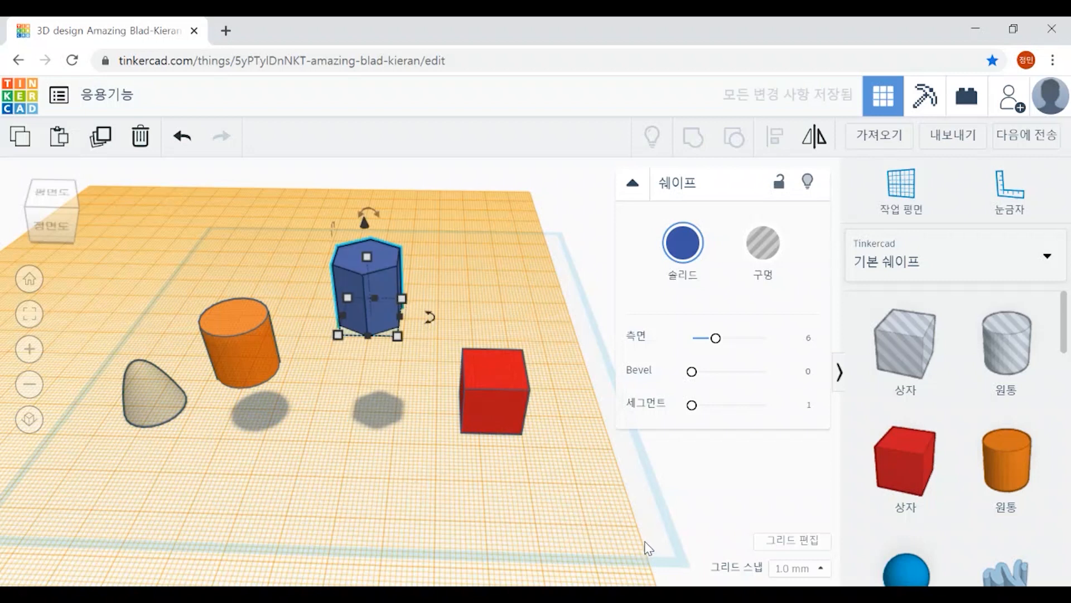
# Move the custom workplane to the blue polygon's top face and drop the paraboloid to that level.
pyautogui.moveTo(718, 514)
pyautogui.mouseDown(button='right')
pyautogui.moveTo(722, 467)
pyautogui.moveTo(735, 486)
pyautogui.moveTo(724, 541)
pyautogui.moveTo(726, 512)
pyautogui.mouseUp(button='right')
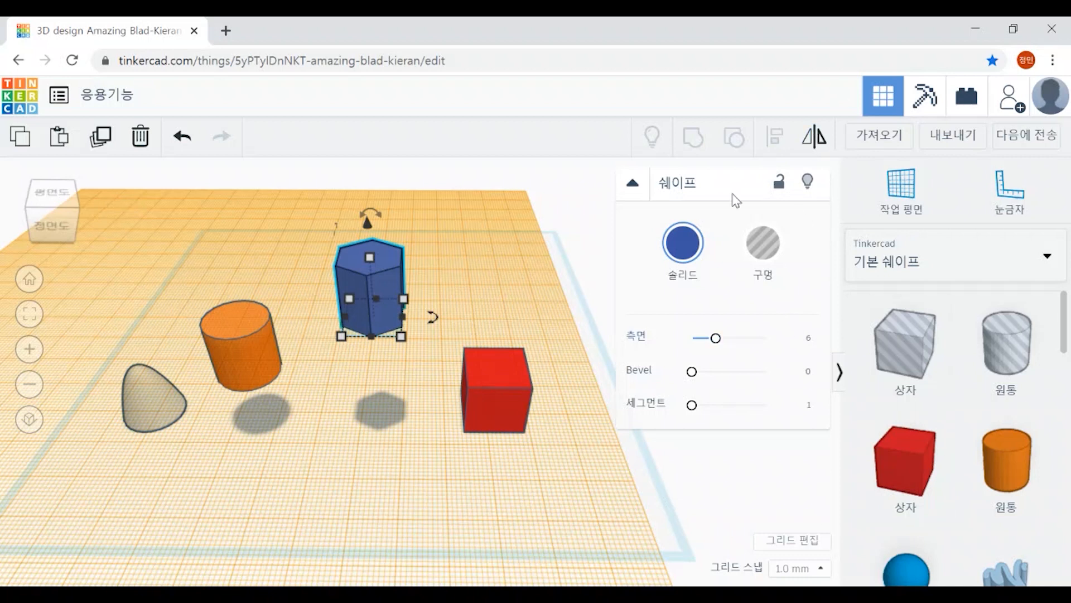
pyautogui.click(917, 192)
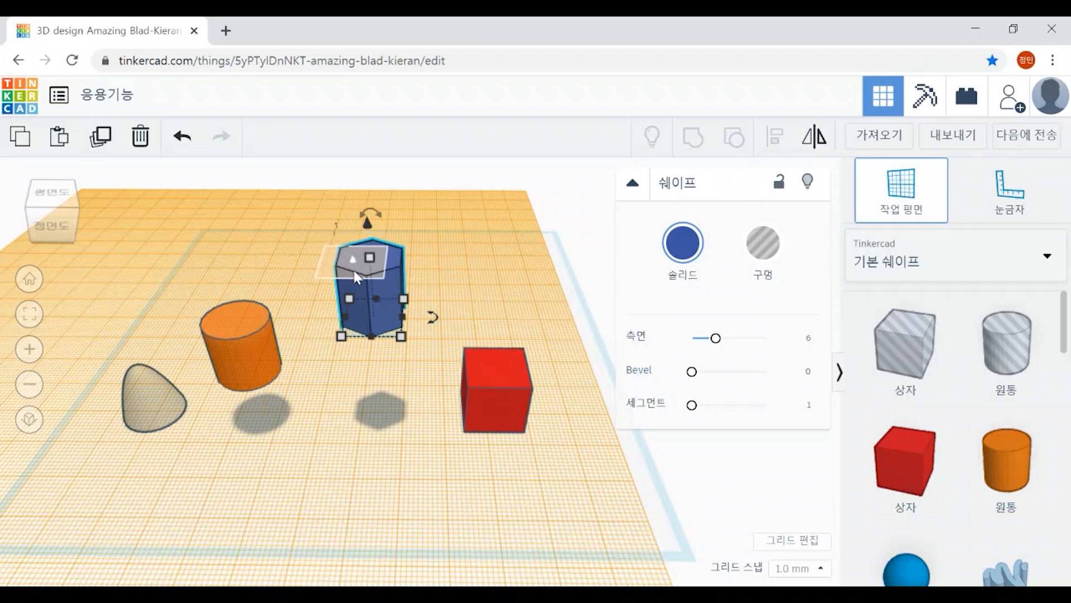
pyautogui.click(363, 255)
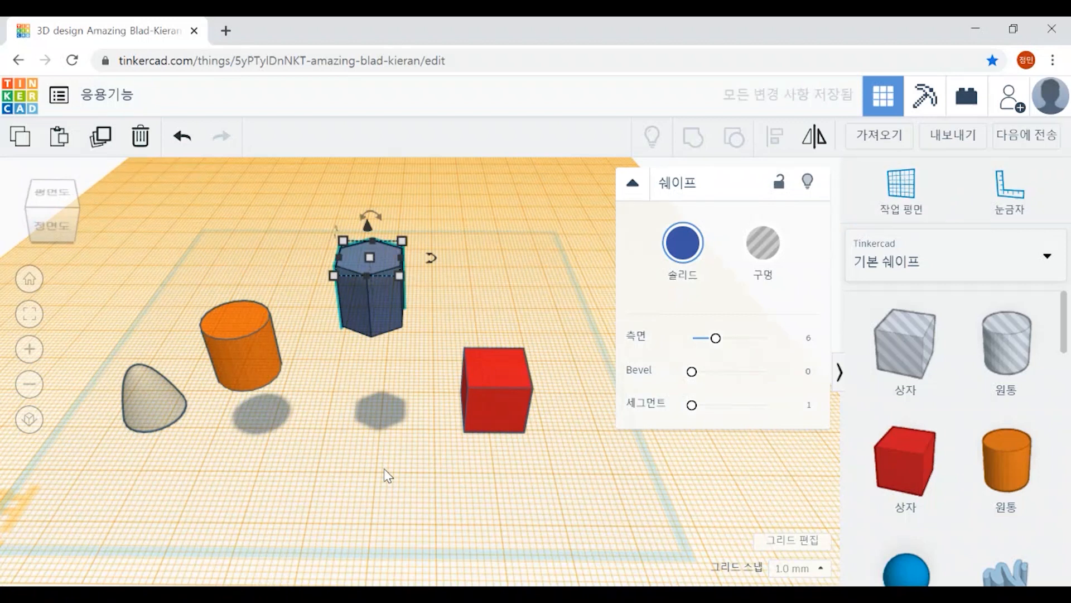
pyautogui.click(151, 404)
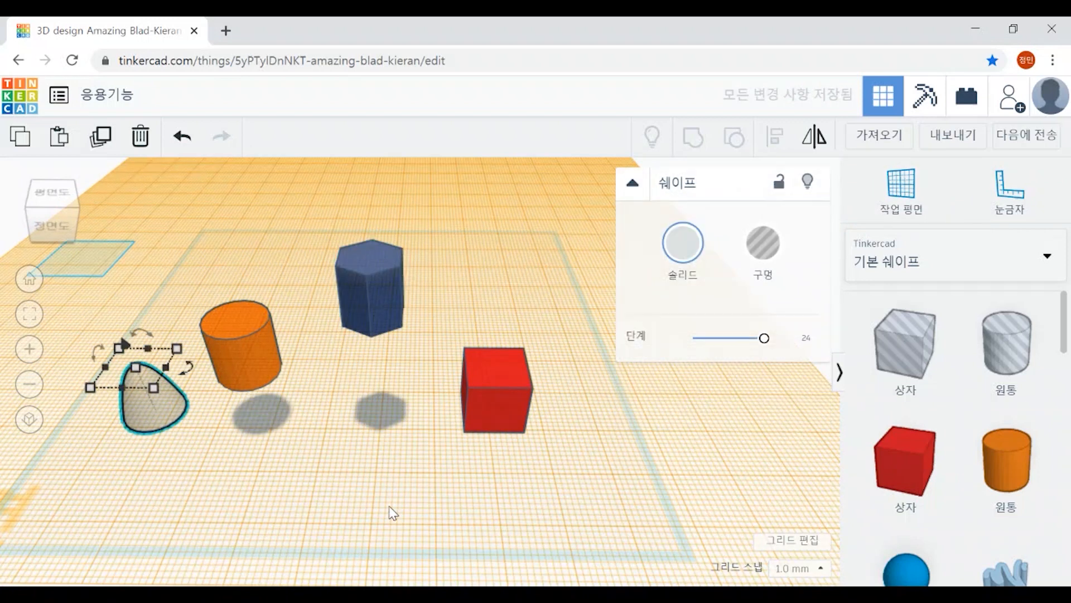
pyautogui.press('d')
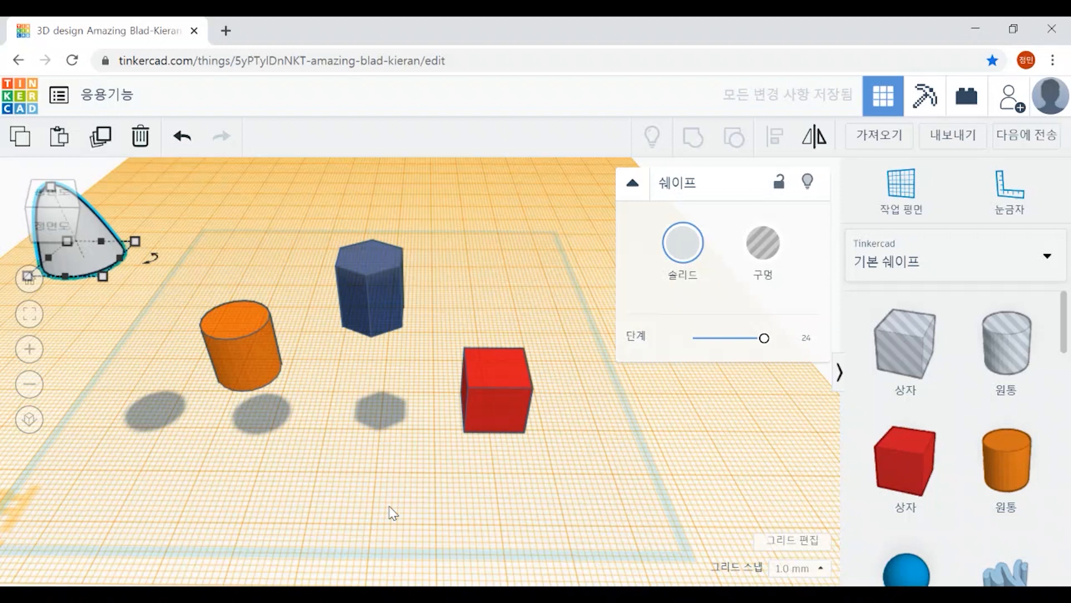
# Return the workplane to its default base position, then deselect the paraboloid and view the staircase of shapes from the front.
pyautogui.scroll(-5, 625, 494)
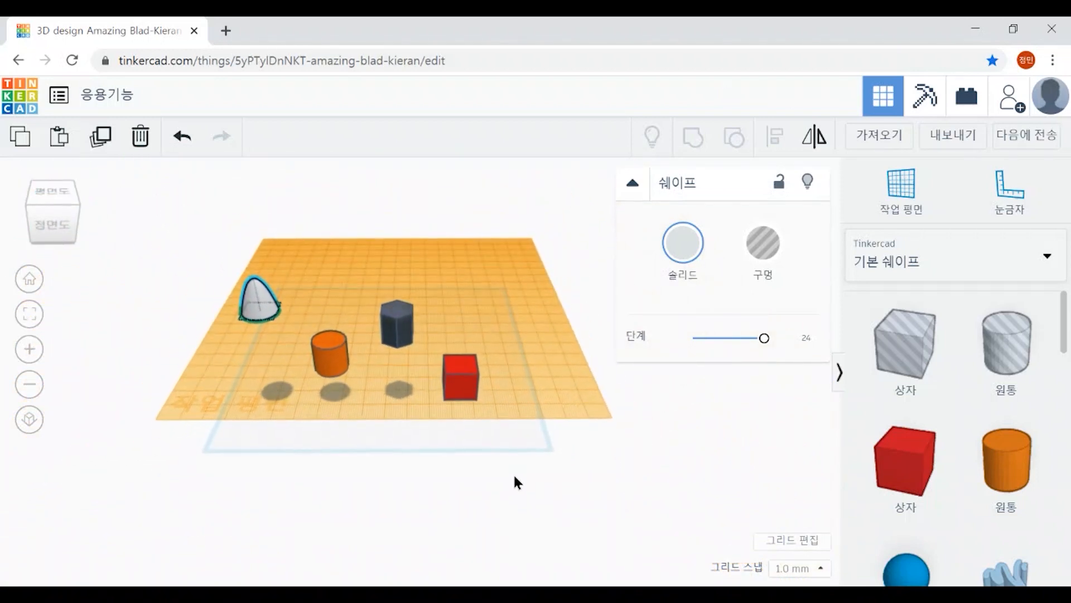
pyautogui.click(902, 184)
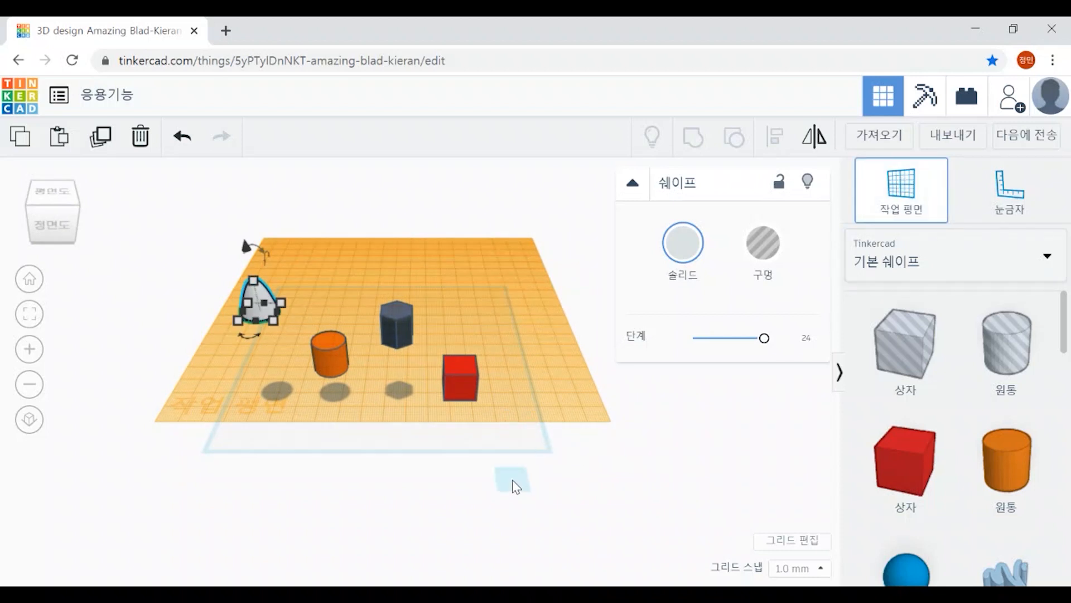
pyautogui.click(533, 484)
pyautogui.moveTo(500, 399); pyautogui.dragTo(500, 360, button='right')
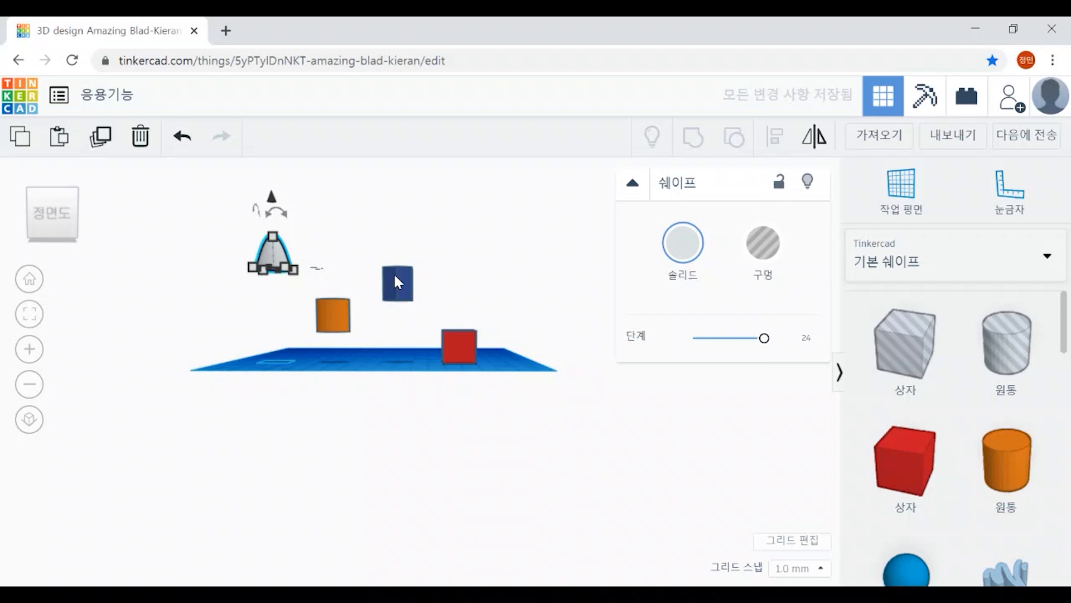
pyautogui.click(380, 393)
pyautogui.moveTo(419, 369); pyautogui.dragTo(424, 420, button='right')
# Select the box, cylinder, polygon and paraboloid and align them on their common centre across the workplane's width to form a tower.
pyautogui.moveTo(182, 299); pyautogui.dragTo(535, 446)
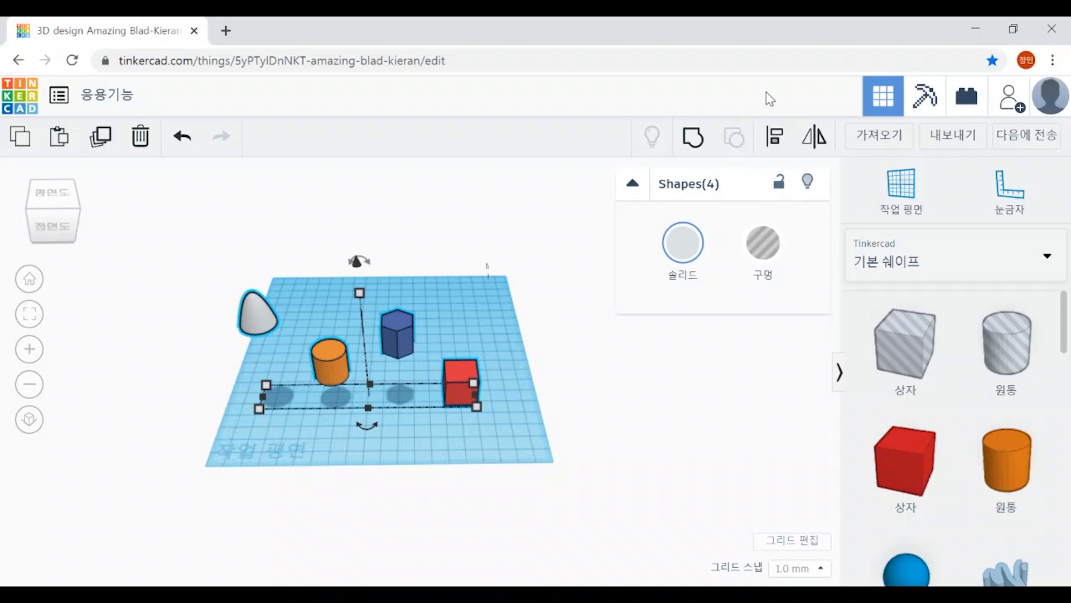
pyautogui.click(776, 140)
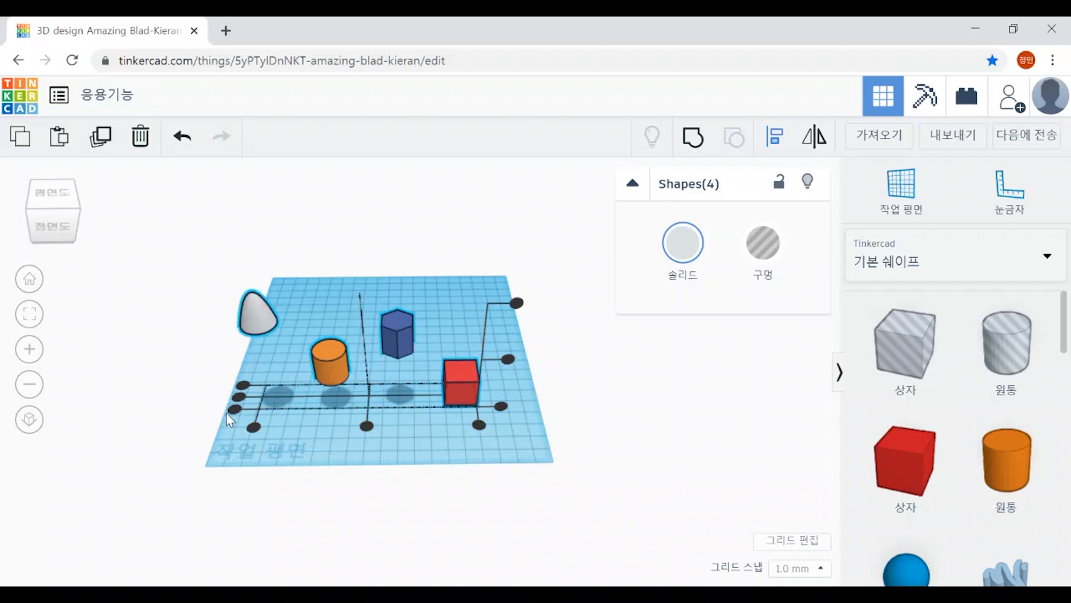
pyautogui.click(366, 427)
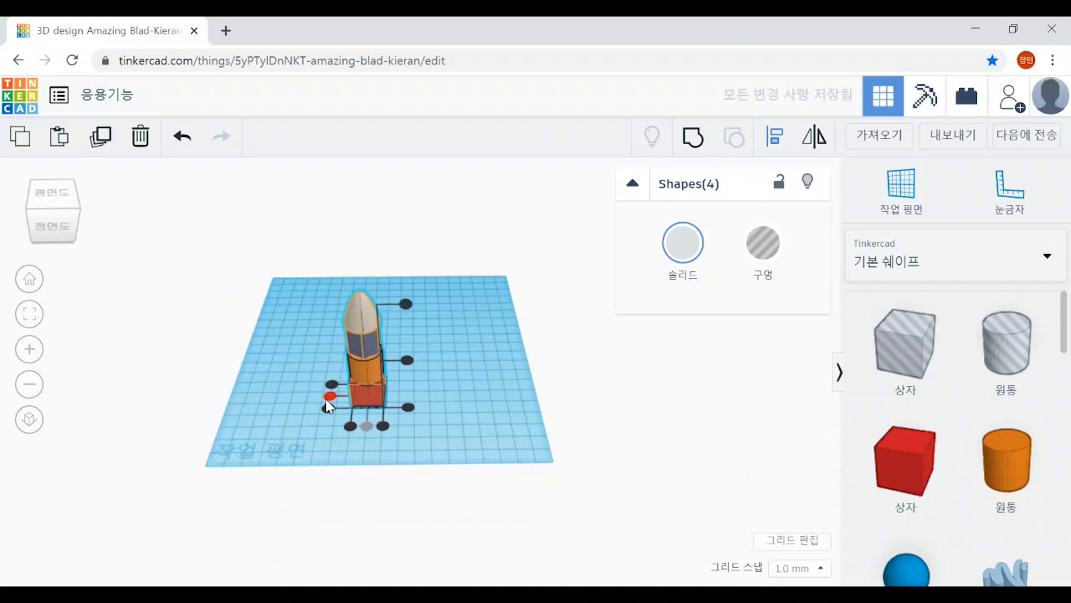
pyautogui.click(433, 446)
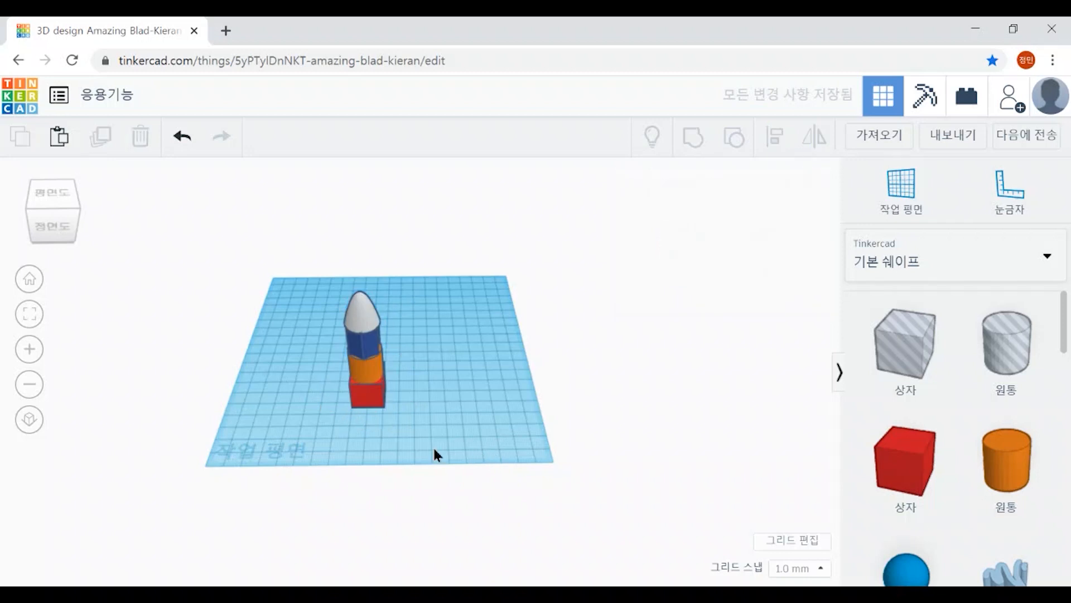
# Examine the aligned tower up close from the side and from above, including with all four shapes selected.
pyautogui.moveTo(433, 446); pyautogui.dragTo(491, 430, button='right')
pyautogui.scroll(5, 493, 430)
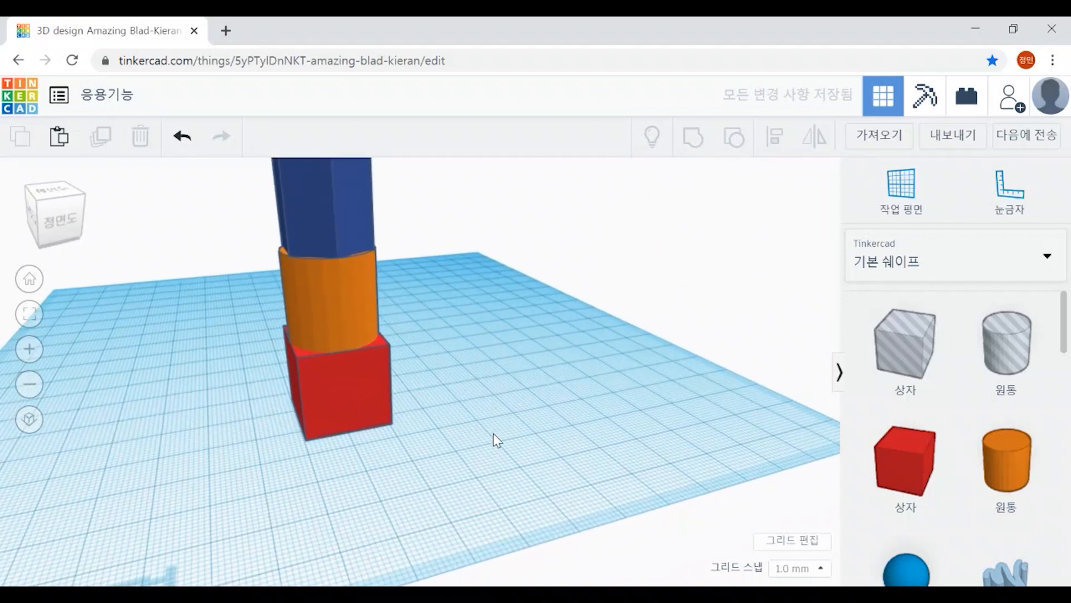
pyautogui.moveTo(552, 444); pyautogui.dragTo(525, 467, button='right')
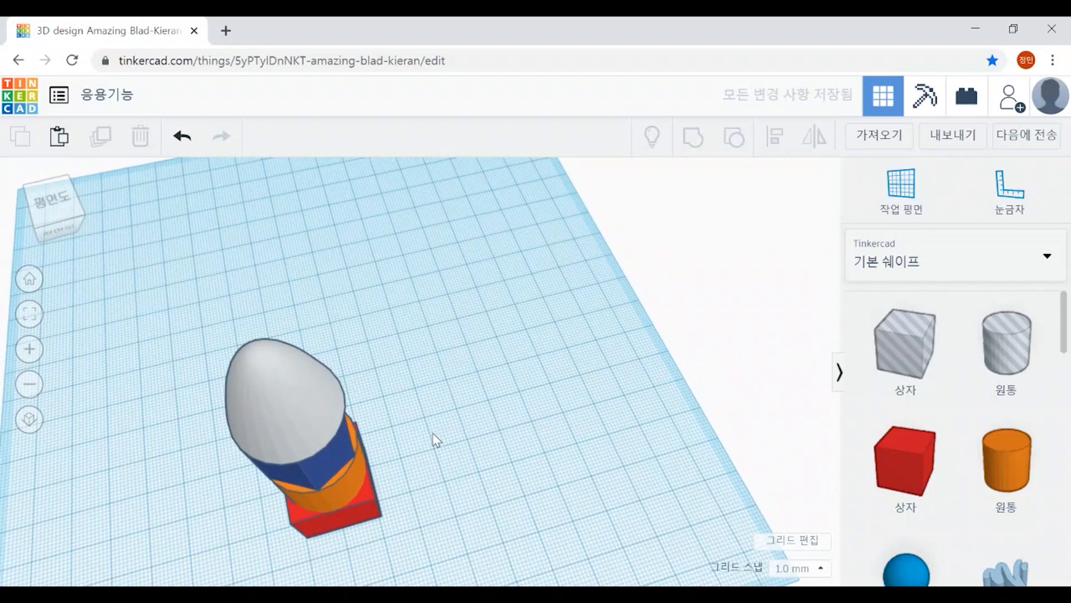
pyautogui.scroll(-3, 433, 433)
pyautogui.moveTo(424, 426); pyautogui.dragTo(254, 350, button='right')
pyautogui.moveTo(255, 353); pyautogui.dragTo(384, 455)
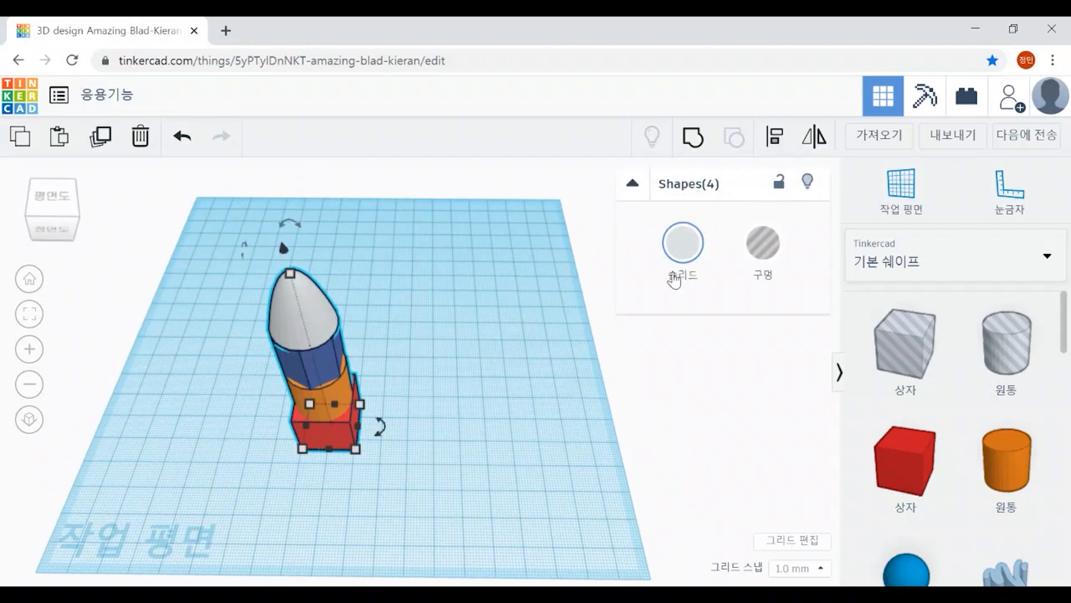
pyautogui.click(522, 429)
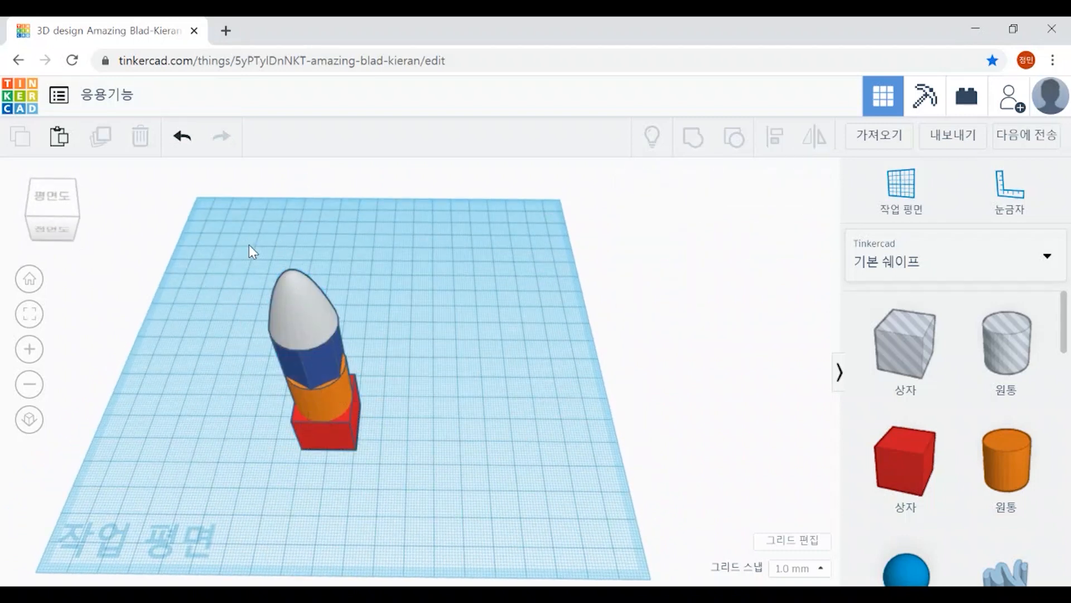
# Show all hidden shapes again and bring the whole workplane with the earlier examples and the tower into view.
pyautogui.click(651, 136)
pyautogui.scroll(-4, 511, 465)
pyautogui.moveTo(508, 457); pyautogui.dragTo(439, 274, button='right')
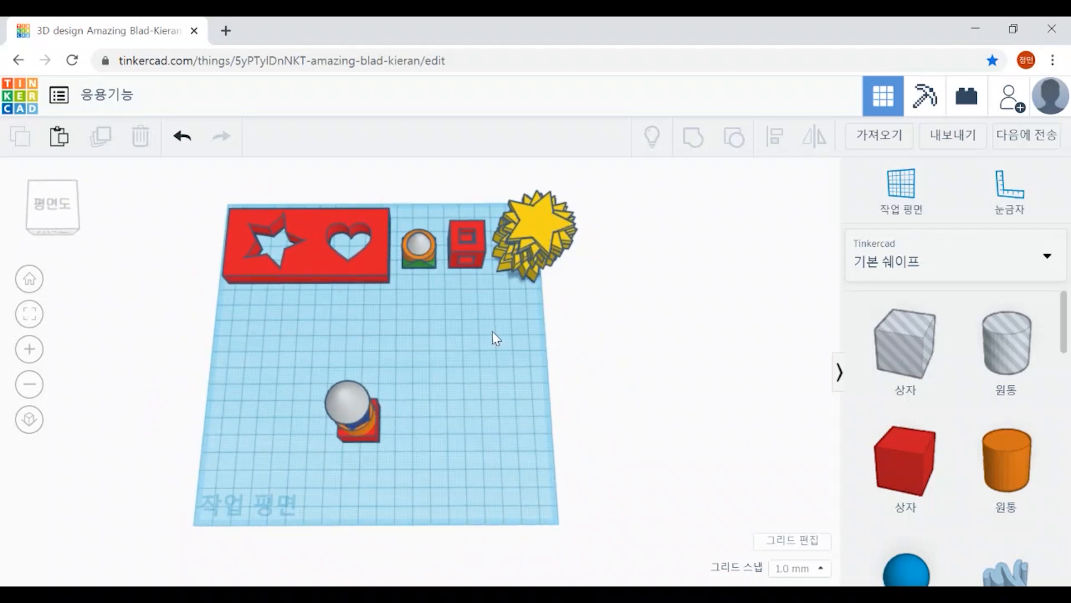
pyautogui.moveTo(495, 459); pyautogui.dragTo(502, 393, button='right')
pyautogui.moveTo(495, 229); pyautogui.dragTo(556, 367)
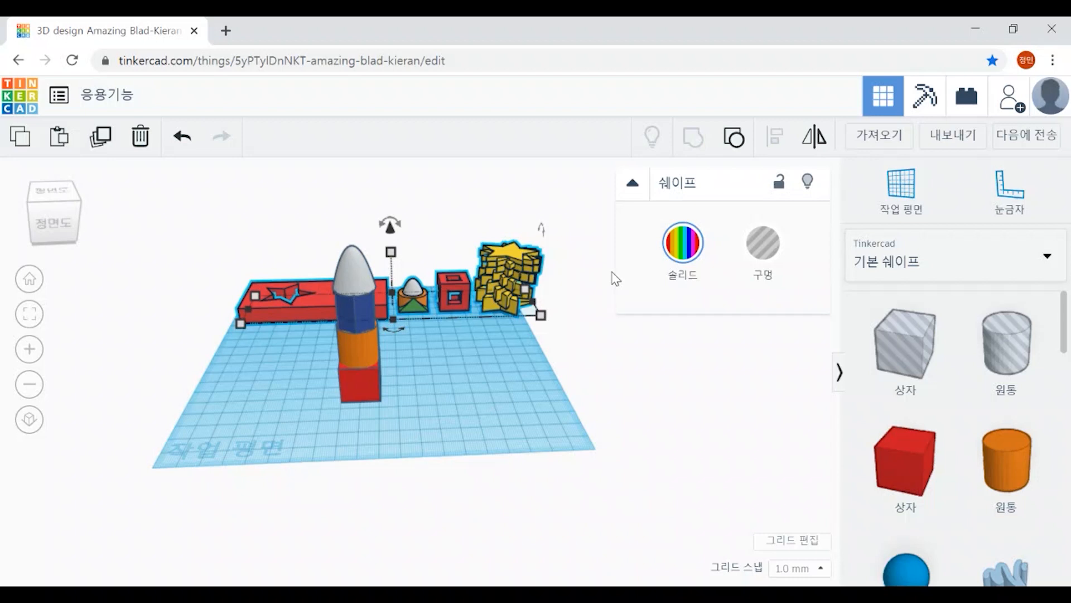
pyautogui.click(570, 384)
pyautogui.moveTo(514, 285); pyautogui.dragTo(409, 353)
pyautogui.click(530, 411)
pyautogui.moveTo(530, 411); pyautogui.dragTo(531, 441, button='right')
pyautogui.hotkey('alt', 'Tab')
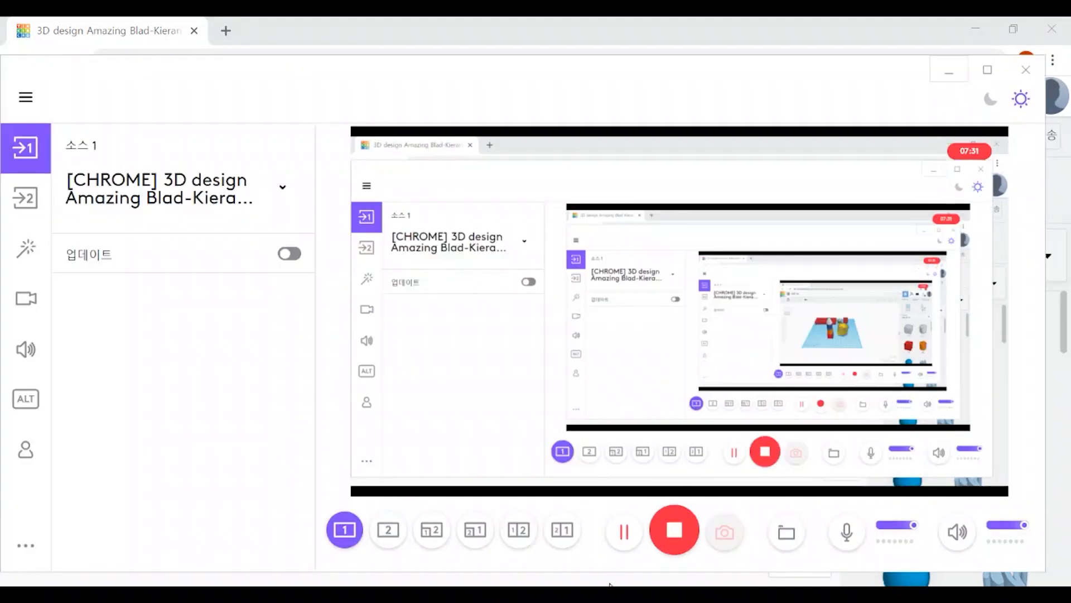